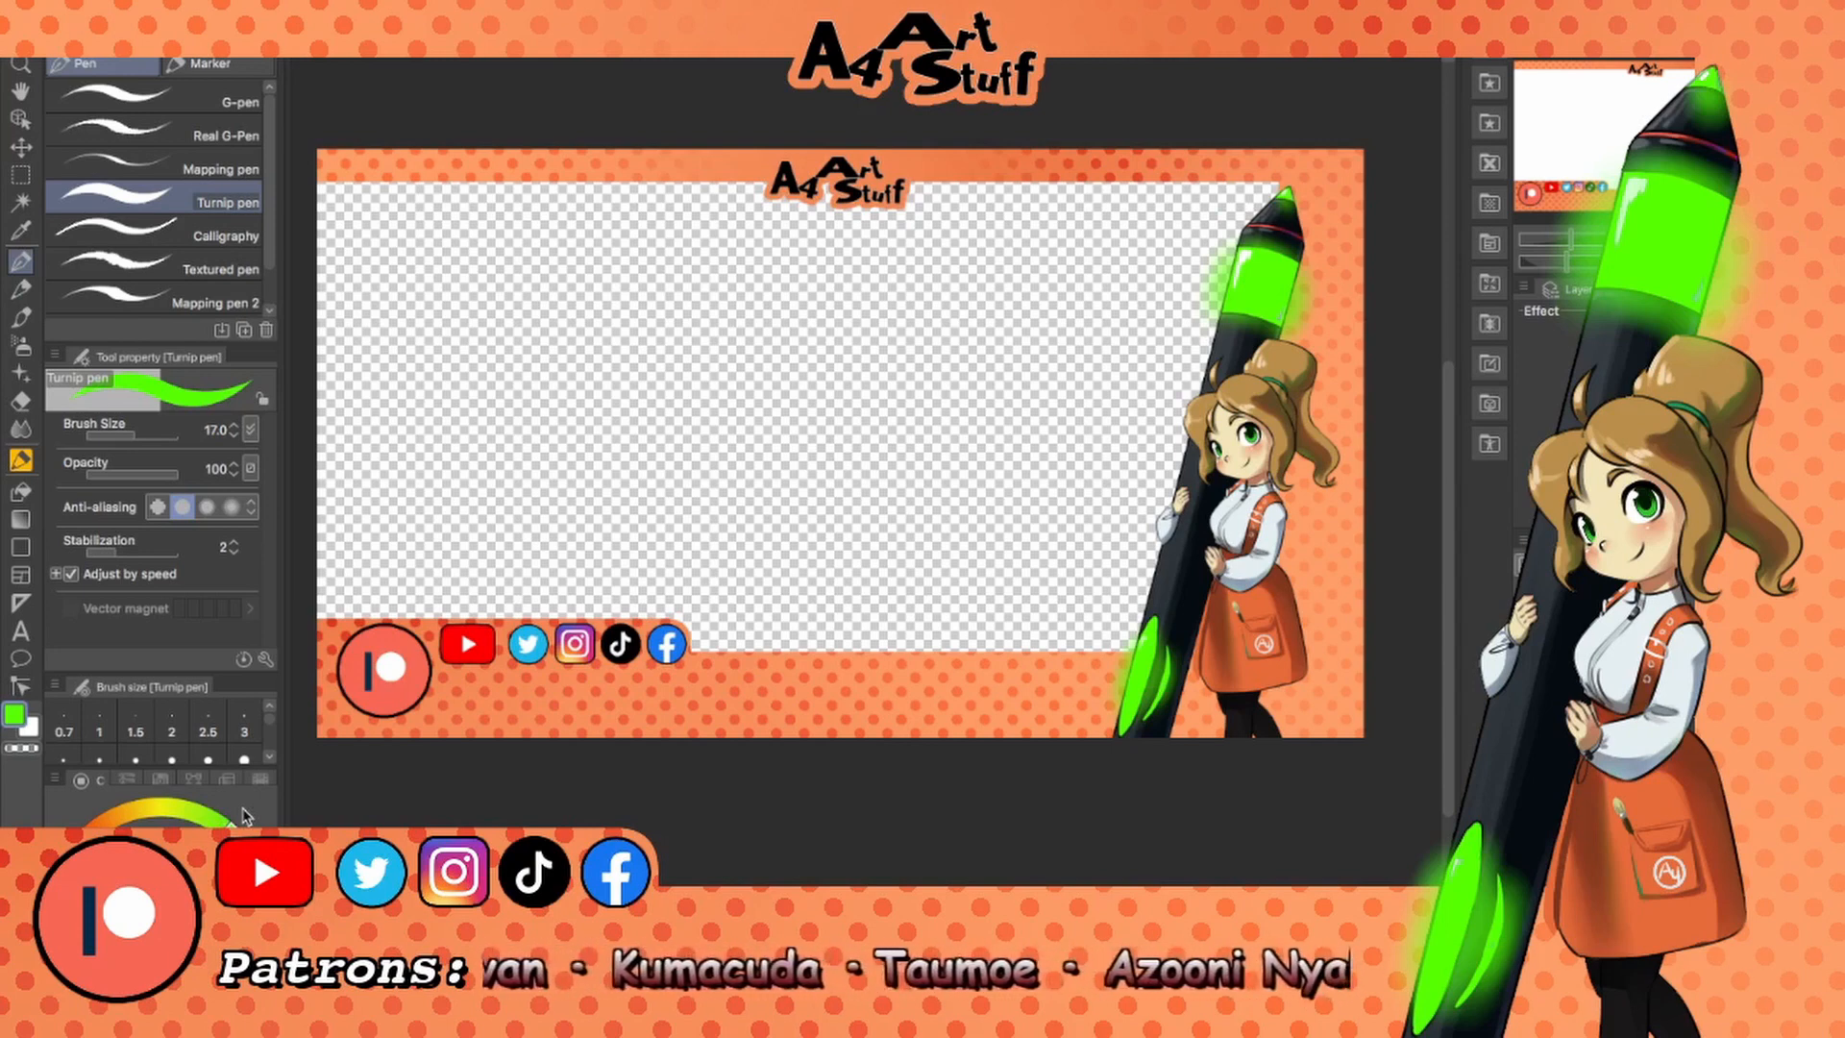
Scribble overlapping green, blue and red strokes across the transparent canvas with the Turnip pen at size 17.
mouse_move(231, 824)
mouse_down()
mouse_move(65, 860)
mouse_move(91, 998)
mouse_move(246, 983)
mouse_move(225, 829)
mouse_move(71, 861)
mouse_move(261, 899)
mouse_move(89, 832)
mouse_move(169, 999)
mouse_move(218, 822)
mouse_move(71, 947)
mouse_move(257, 893)
mouse_move(252, 912)
mouse_move(115, 992)
mouse_move(188, 815)
mouse_move(163, 807)
mouse_move(244, 849)
mouse_move(217, 824)
mouse_move(231, 834)
mouse_up()
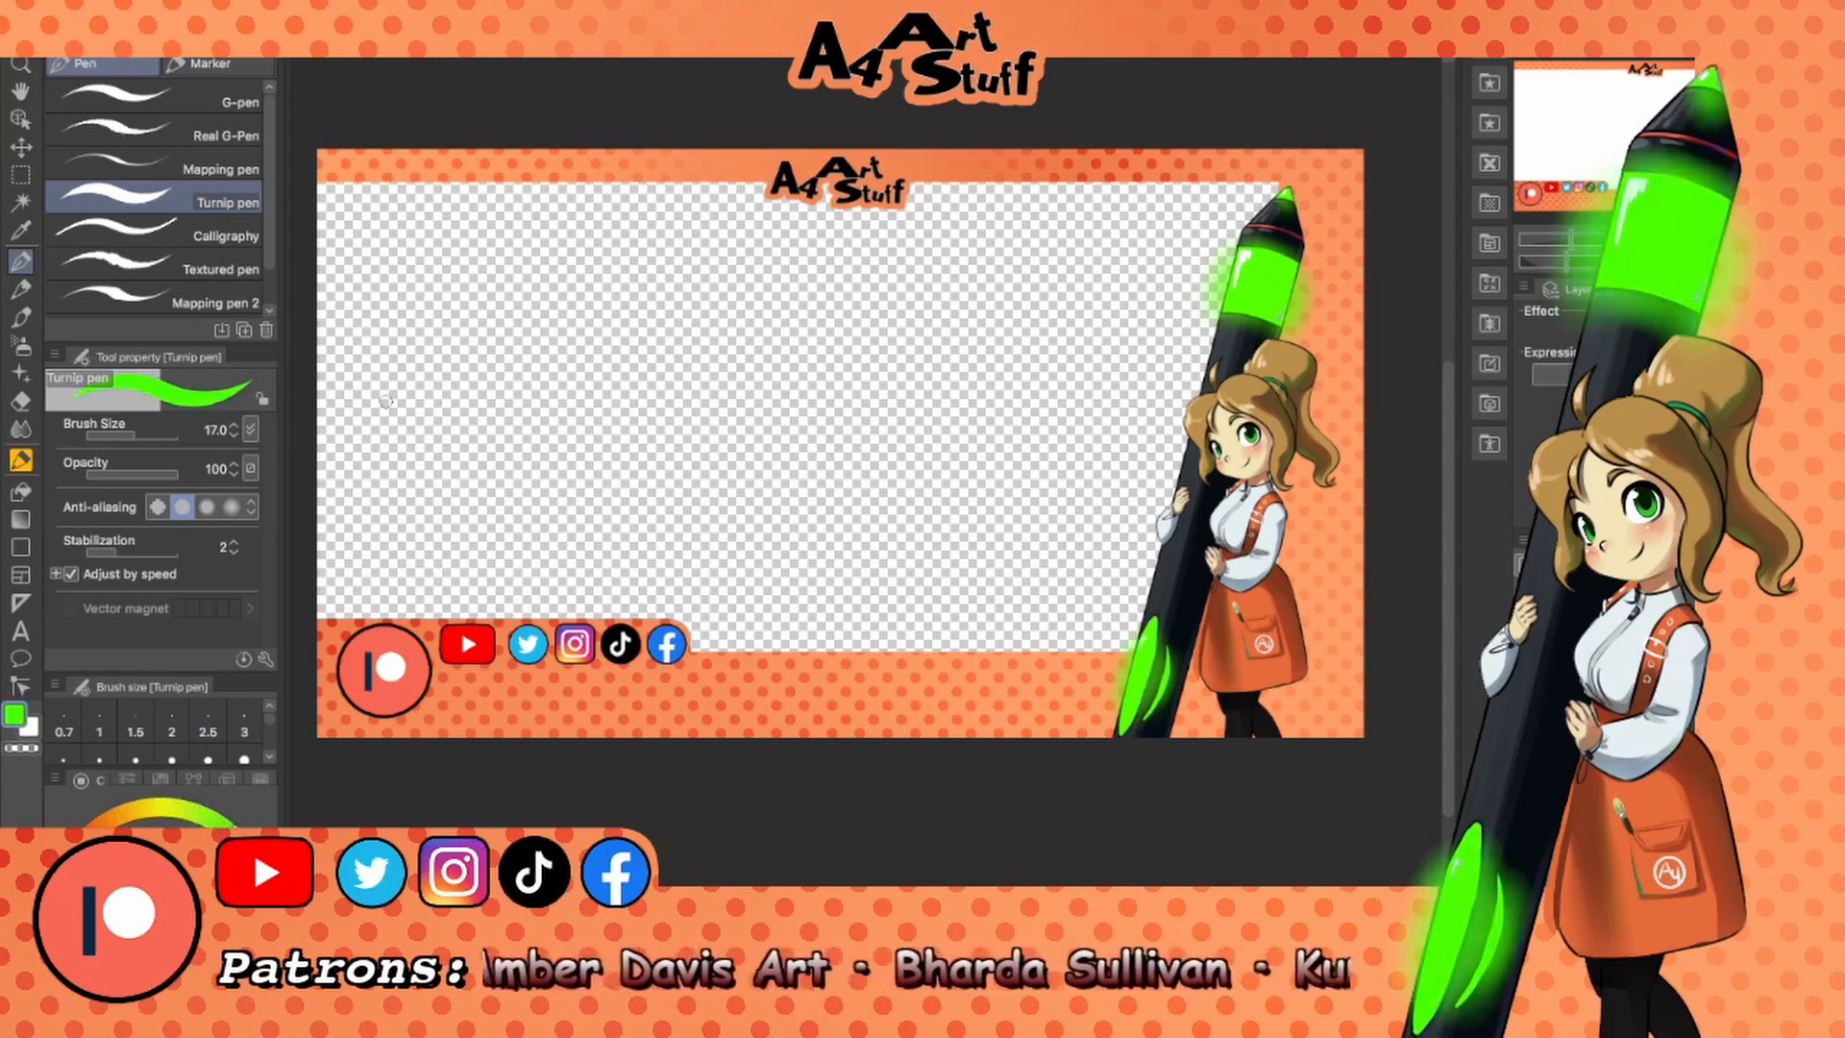
mouse_move(384, 402)
mouse_down()
mouse_move(590, 211)
mouse_move(838, 323)
mouse_move(596, 517)
mouse_up()
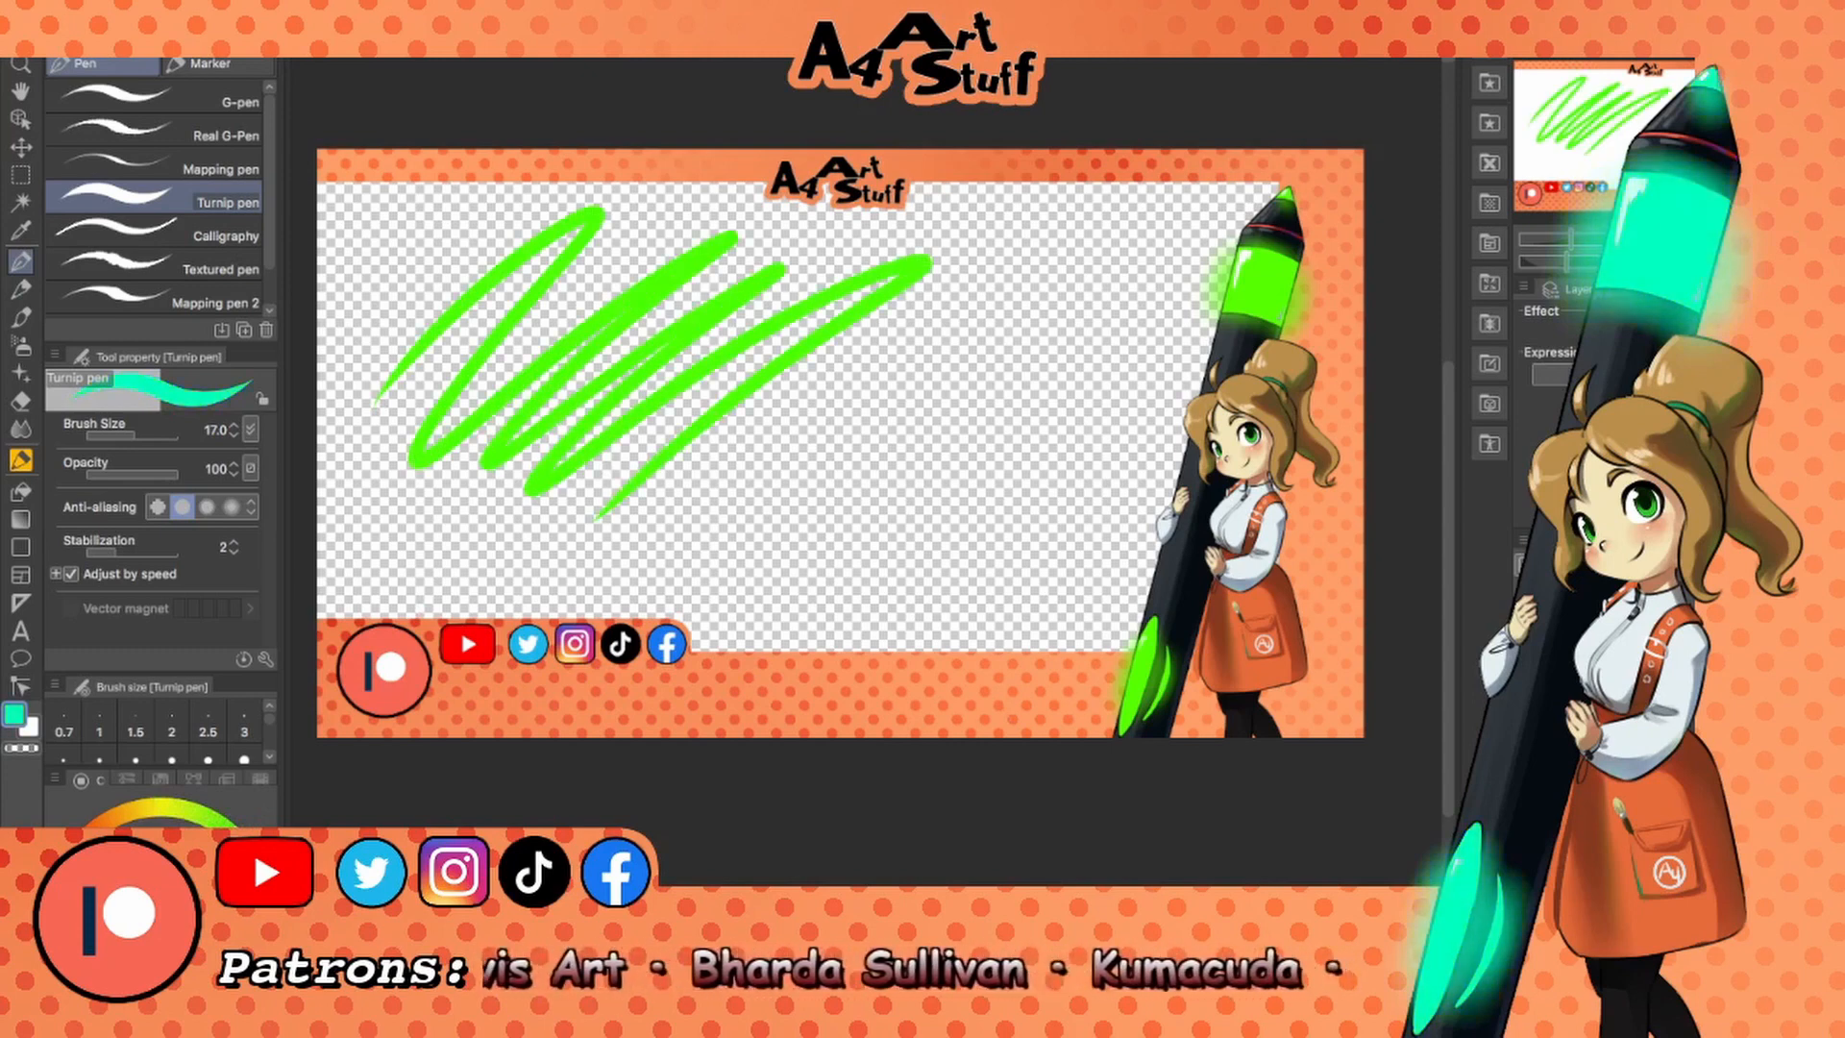
click(245, 972)
mouse_move(408, 421)
mouse_down()
mouse_move(422, 478)
mouse_move(570, 432)
mouse_move(624, 497)
mouse_move(755, 502)
mouse_up()
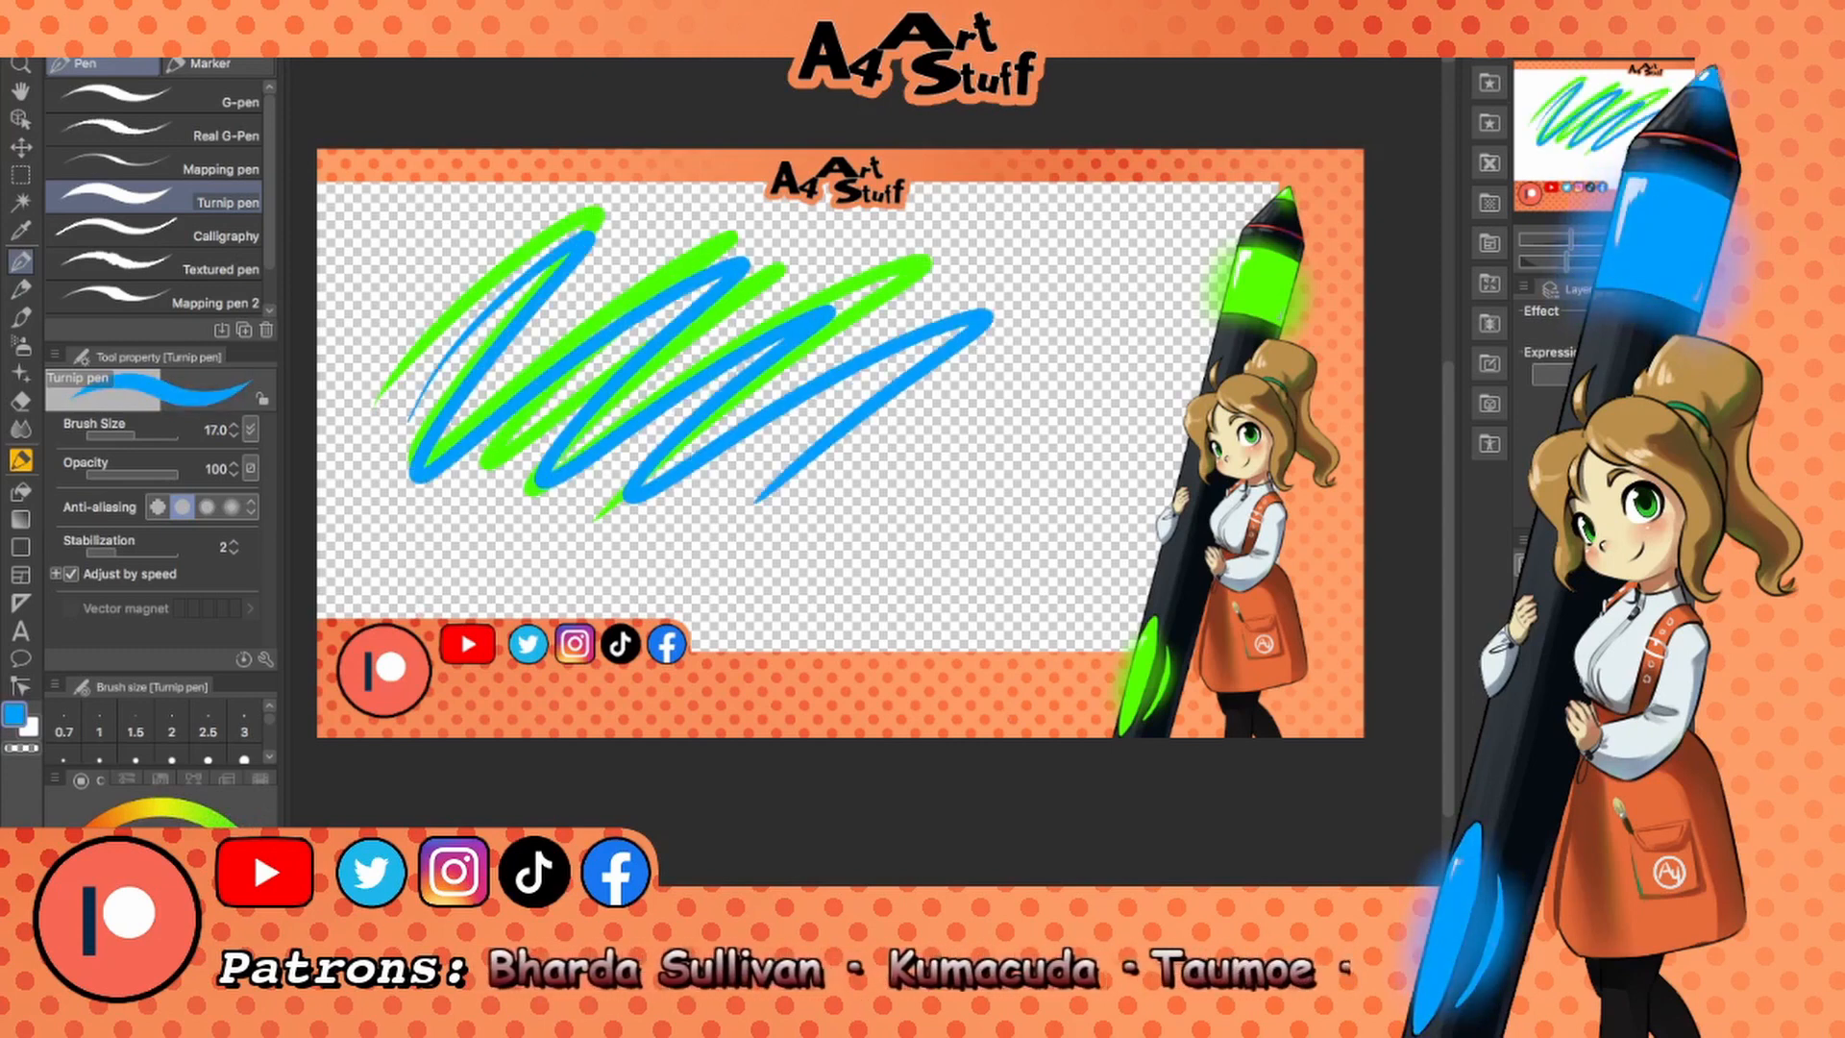
mouse_move(372, 411)
mouse_down()
mouse_move(697, 274)
mouse_move(826, 500)
mouse_move(1064, 444)
mouse_up()
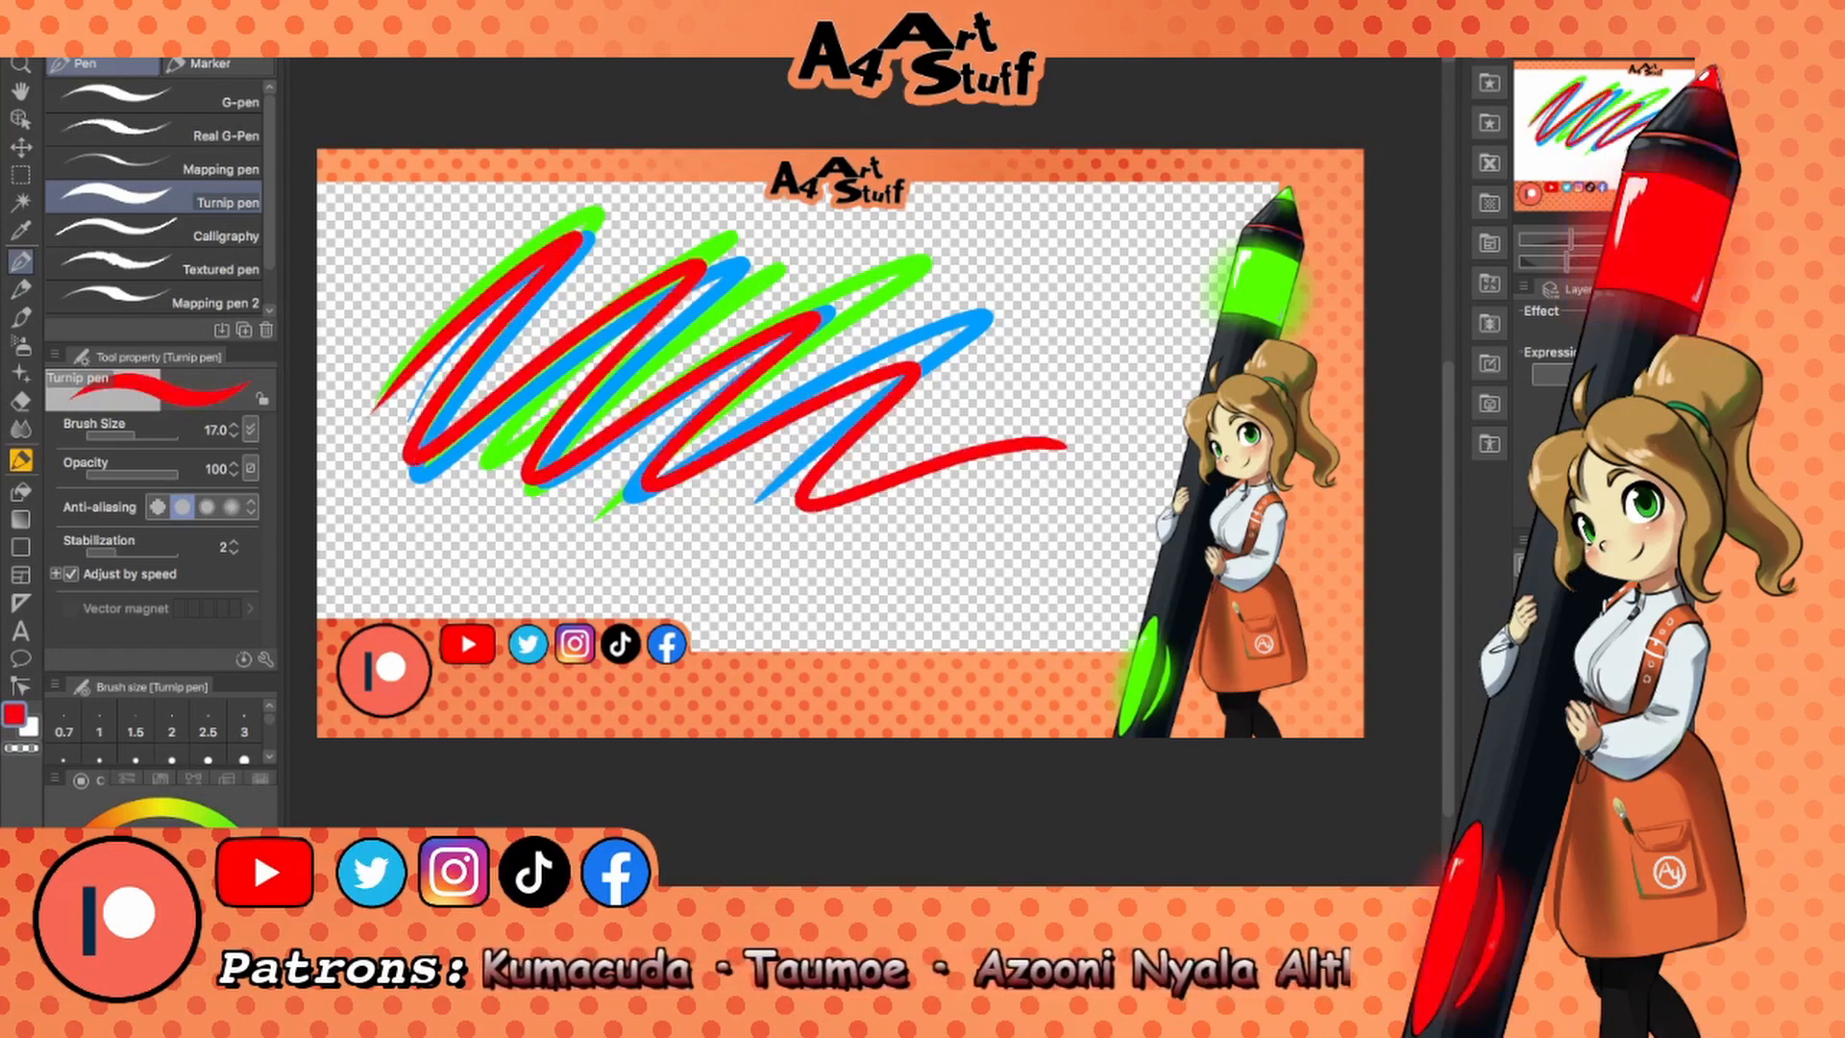
Add a brown zigzag and a white zigzag over the existing scribbles, choosing each colour before drawing.
click(182, 903)
click(115, 818)
mouse_move(373, 531)
mouse_down()
mouse_move(755, 423)
mouse_move(994, 550)
mouse_up()
click(173, 865)
drag(174, 865, 88, 819)
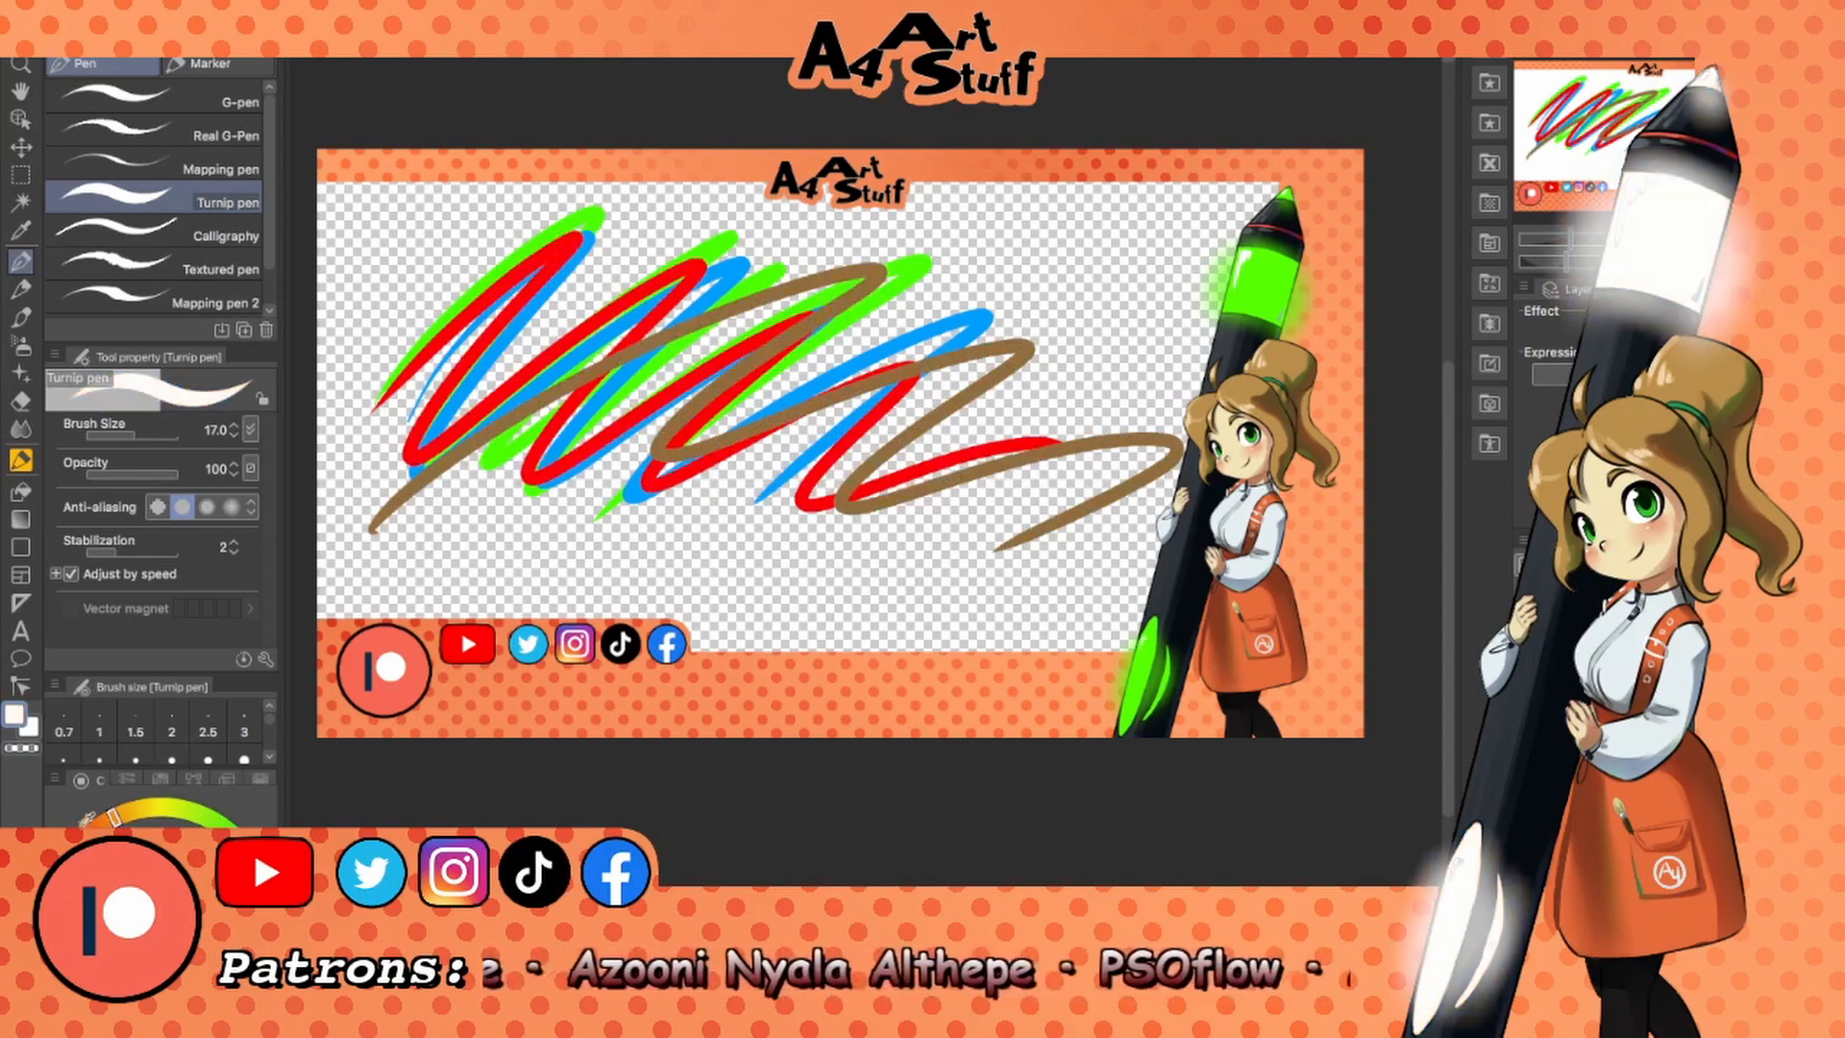
mouse_move(448, 279)
mouse_down()
mouse_move(501, 468)
mouse_move(656, 476)
mouse_move(838, 442)
mouse_move(1056, 475)
mouse_move(461, 355)
mouse_up()
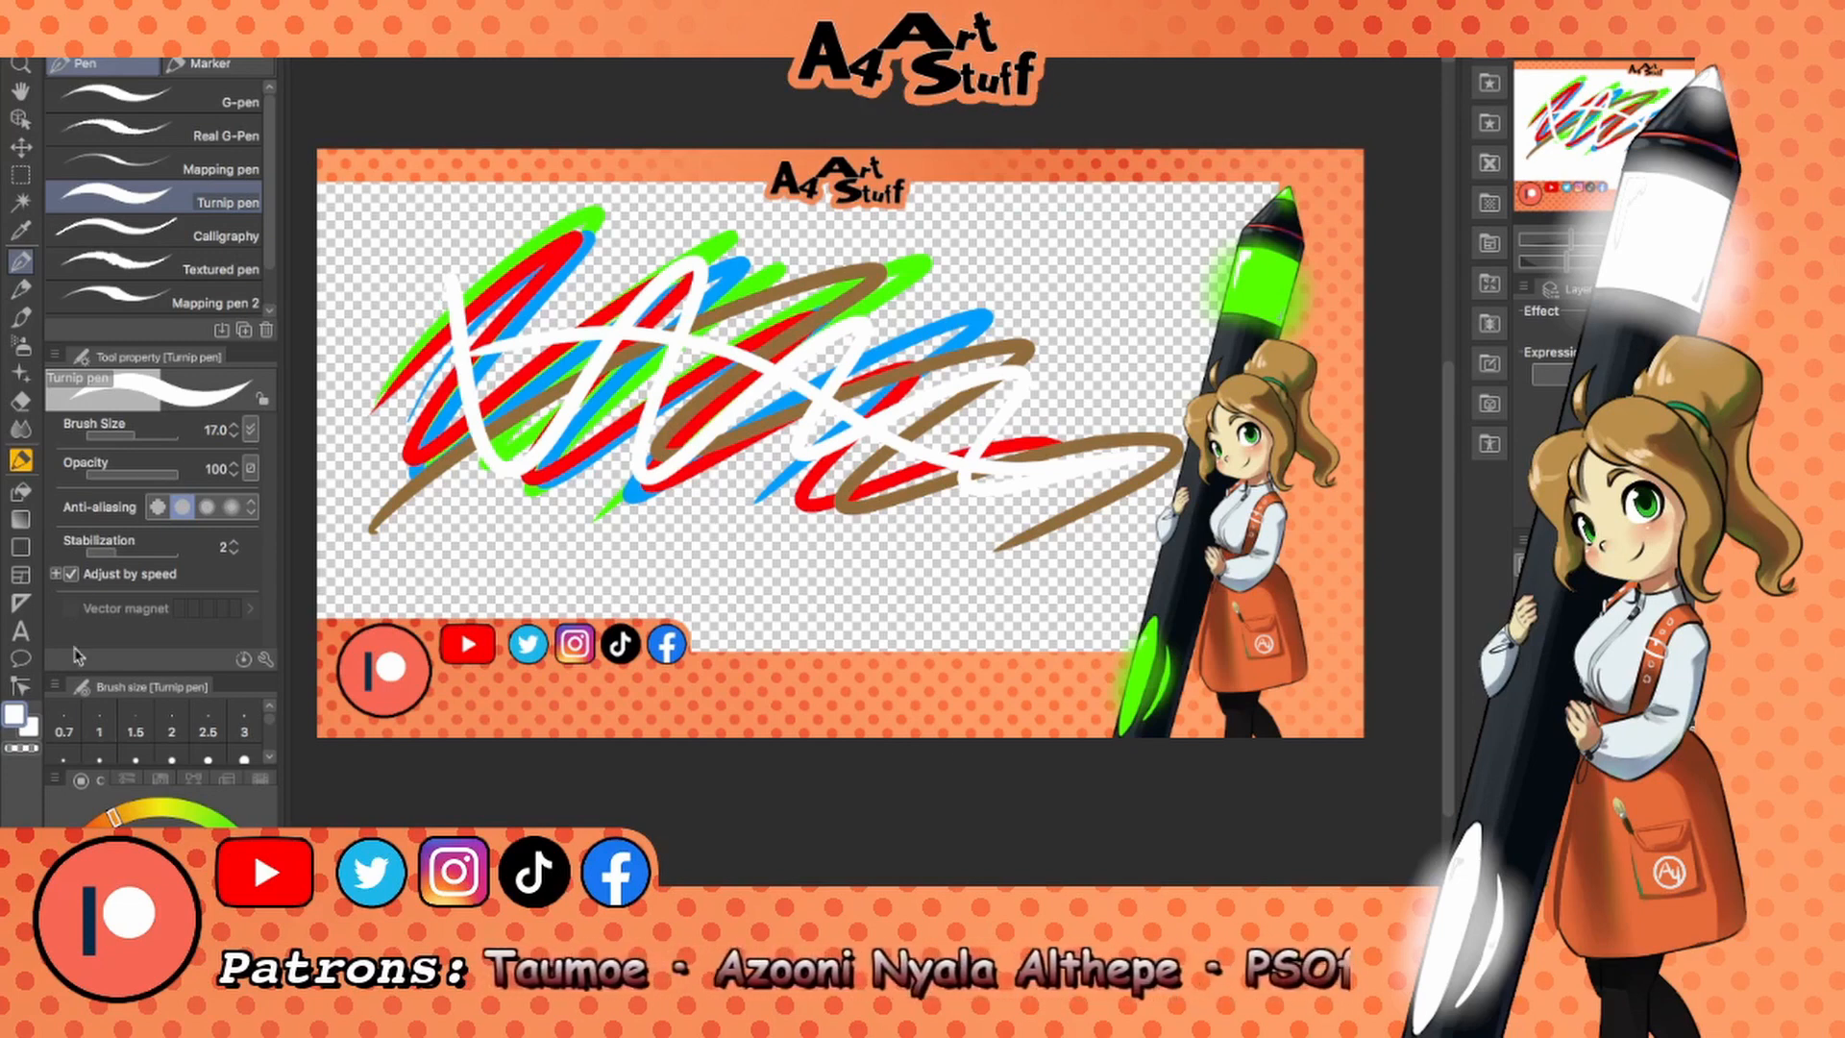
Change the drawing colour to black, enlarge the brush to 60, and paint a thick black area beside the overlay's giant pen.
key(x)
key(])
key(])
key(])
key(])
key(])
key(])
mouse_move(1120, 394)
mouse_down()
mouse_move(1309, 180)
mouse_move(1210, 352)
mouse_move(1102, 672)
mouse_move(1107, 529)
mouse_move(1060, 640)
mouse_up()
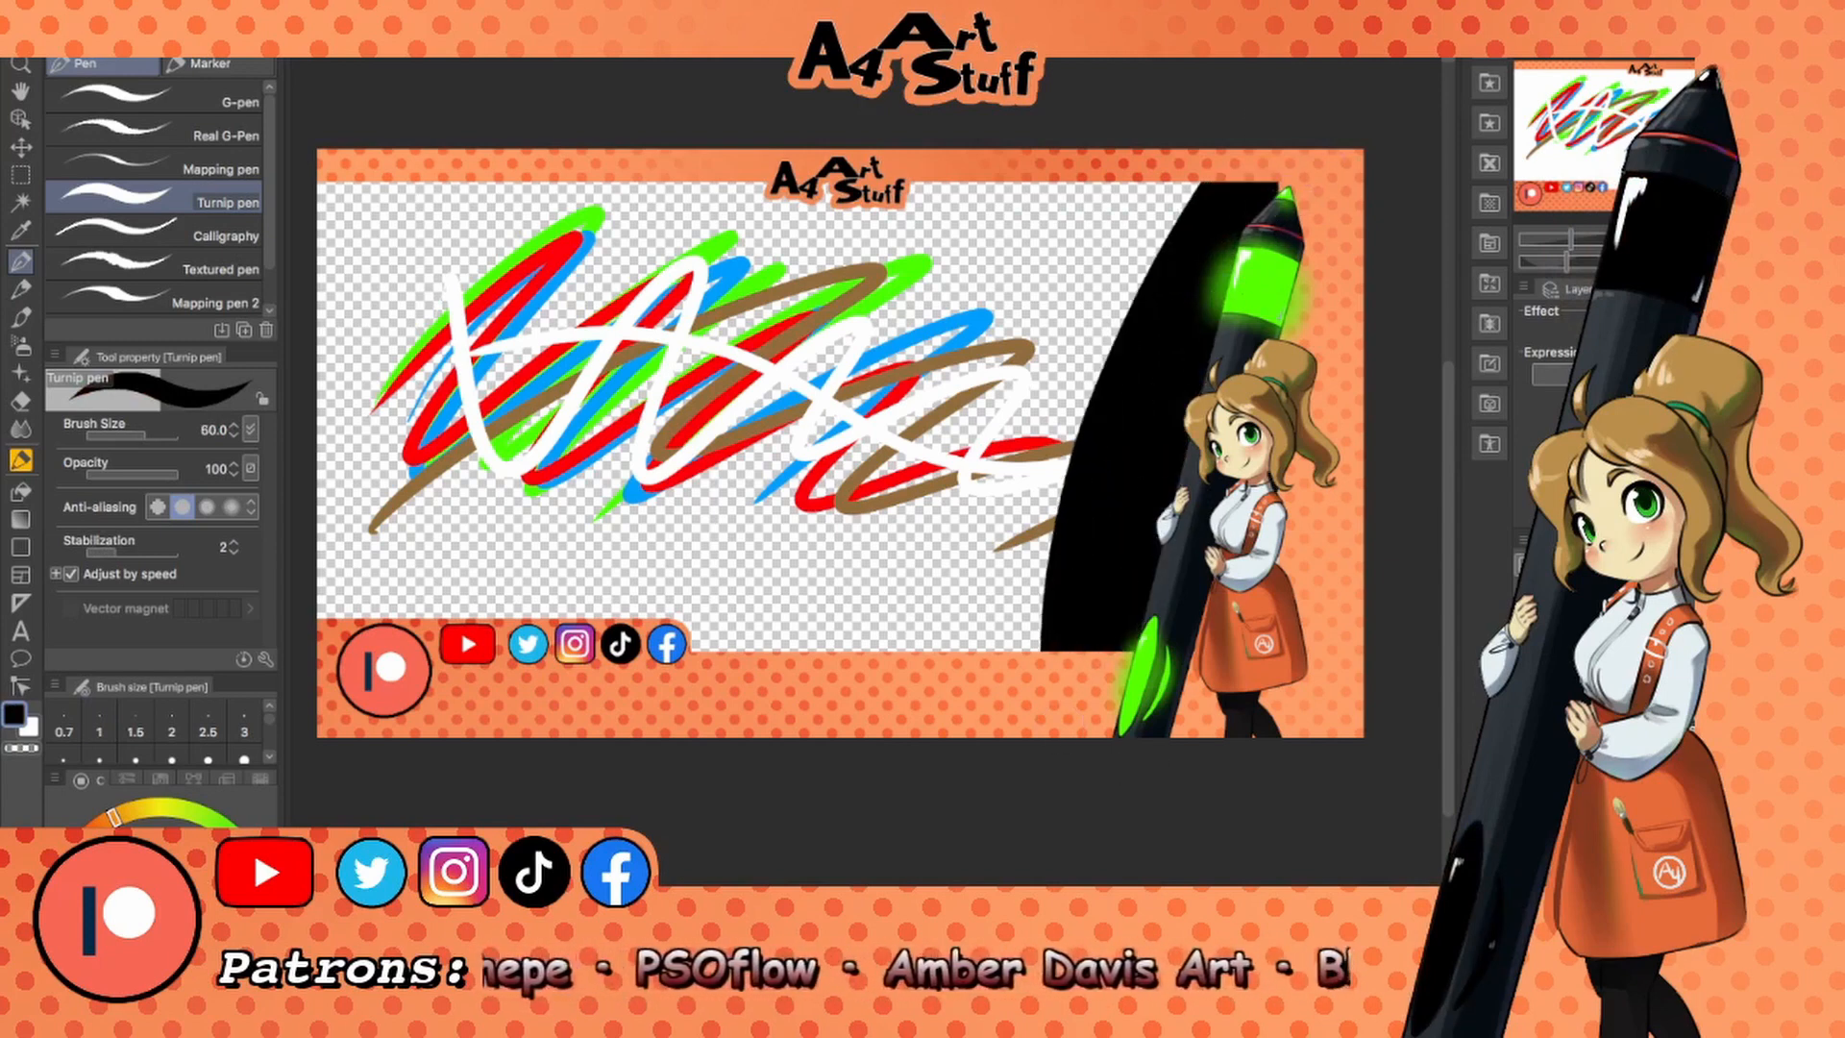
Swap the drawing colour back to off-white, and hide all palettes before showing them again.
key(x)
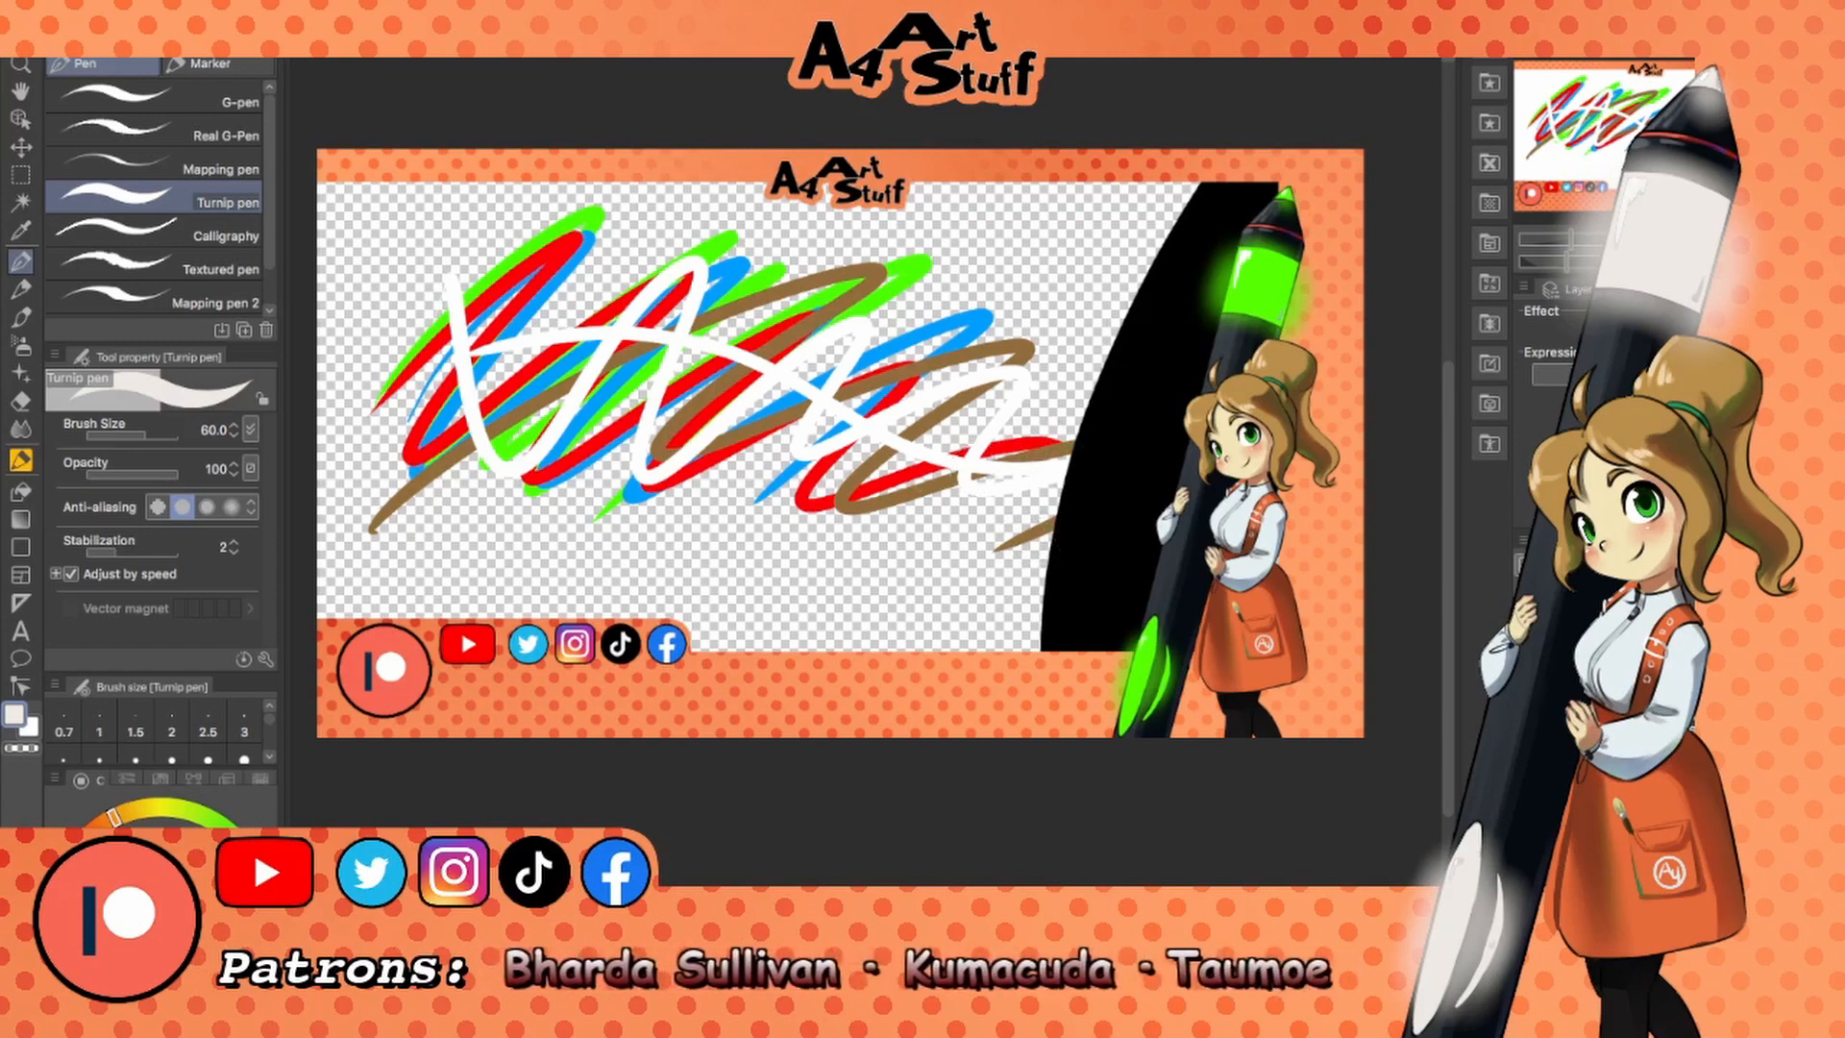
key(Tab)
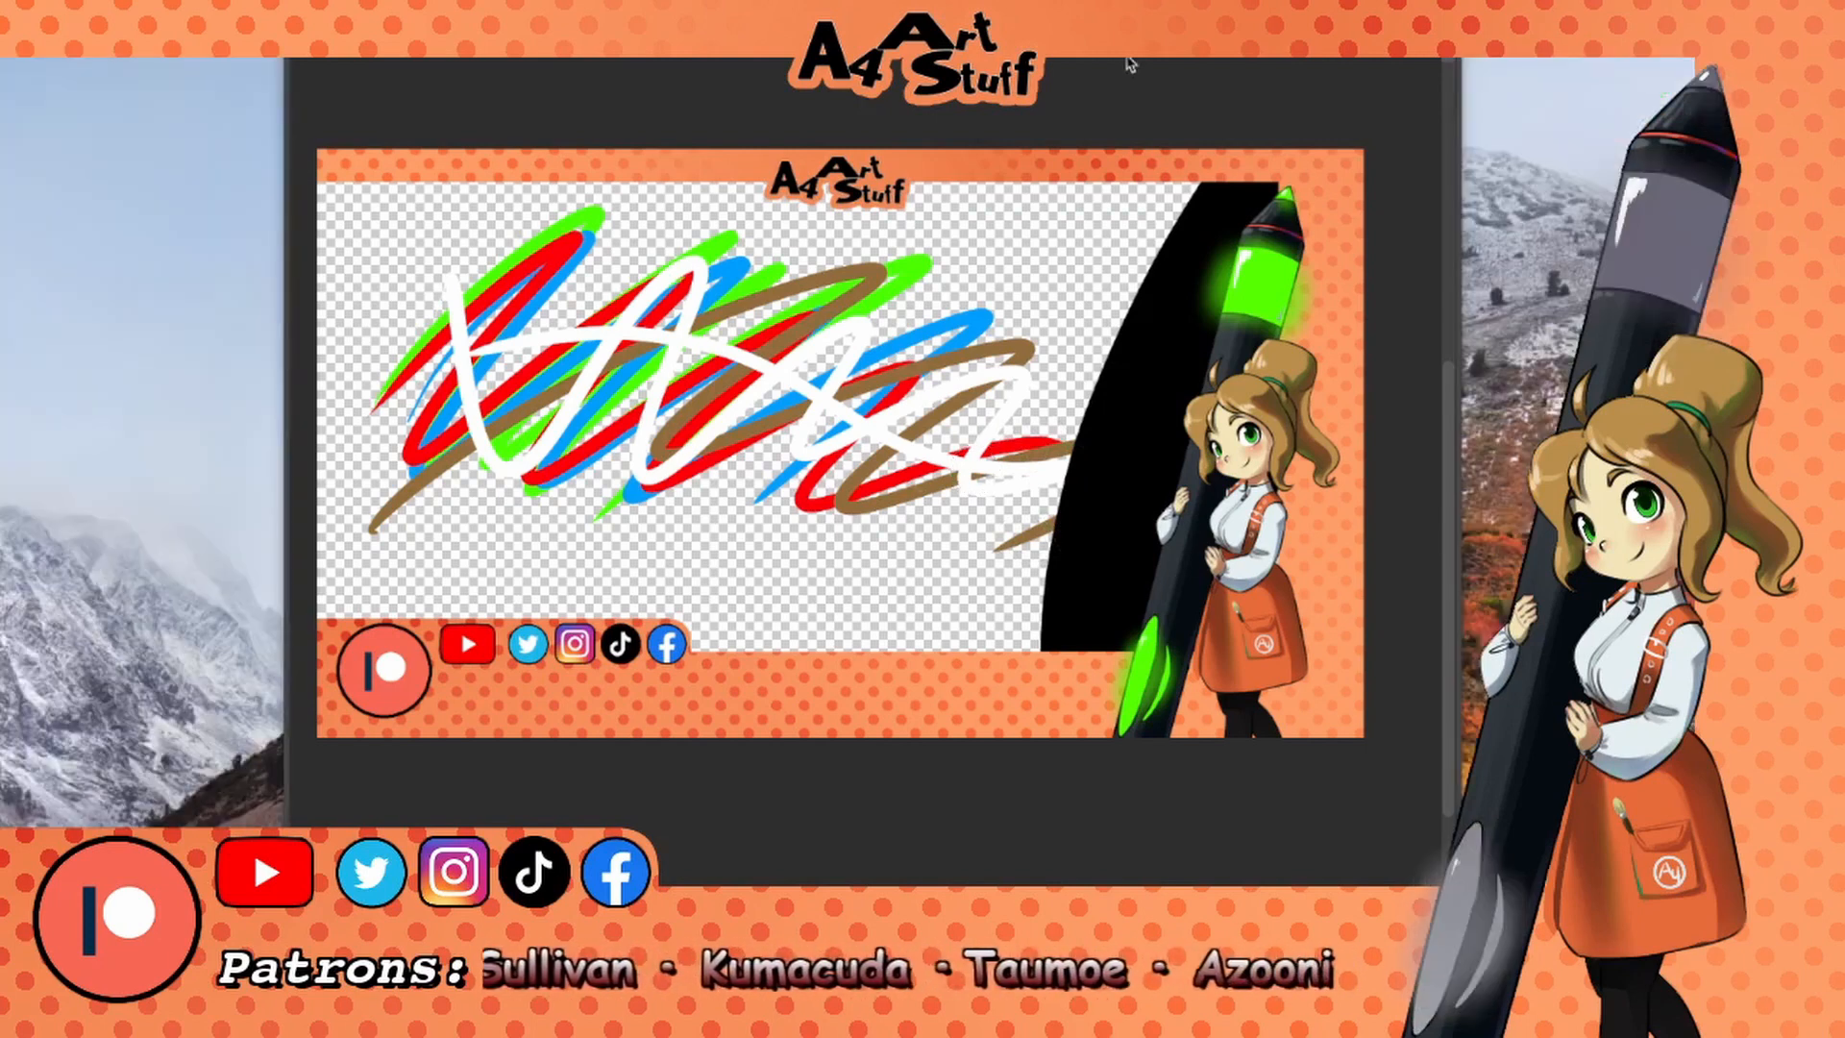
key(Tab)
Change the drawing colour to a bright yellow-green on the colour wheel.
drag(966, 408, 975, 411)
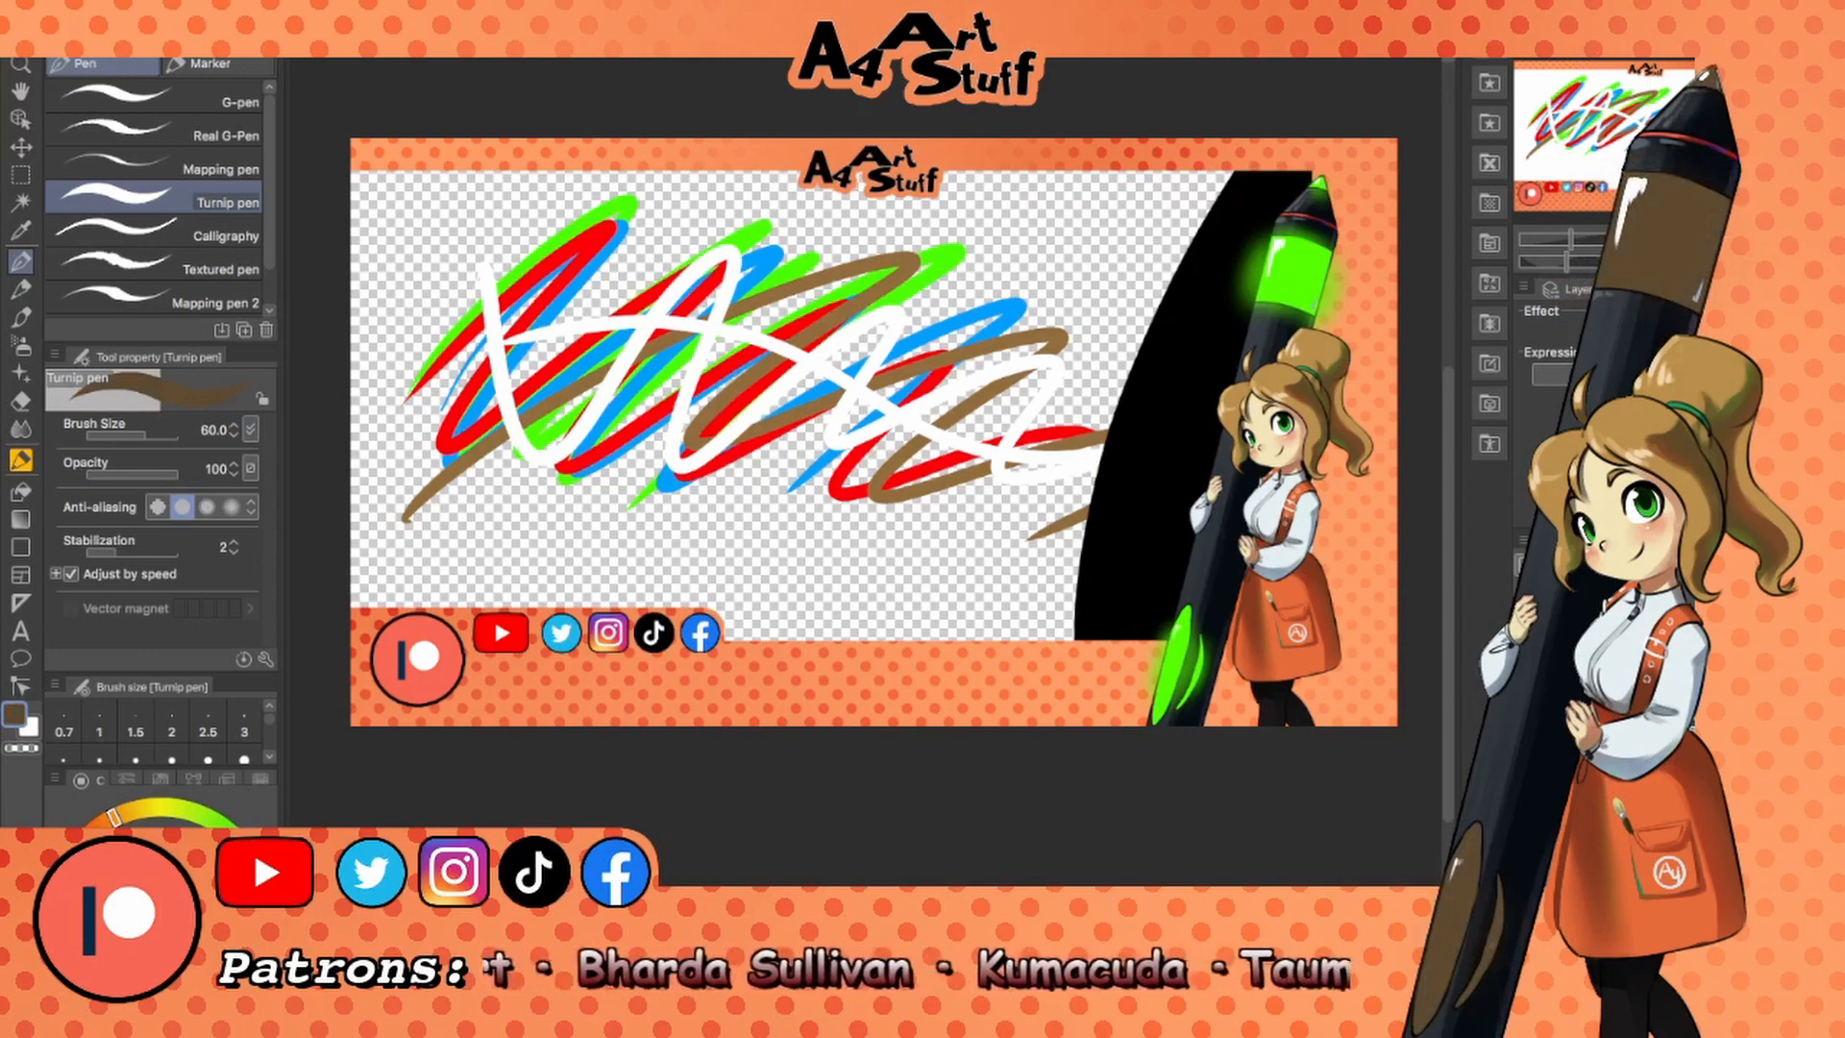
click(187, 810)
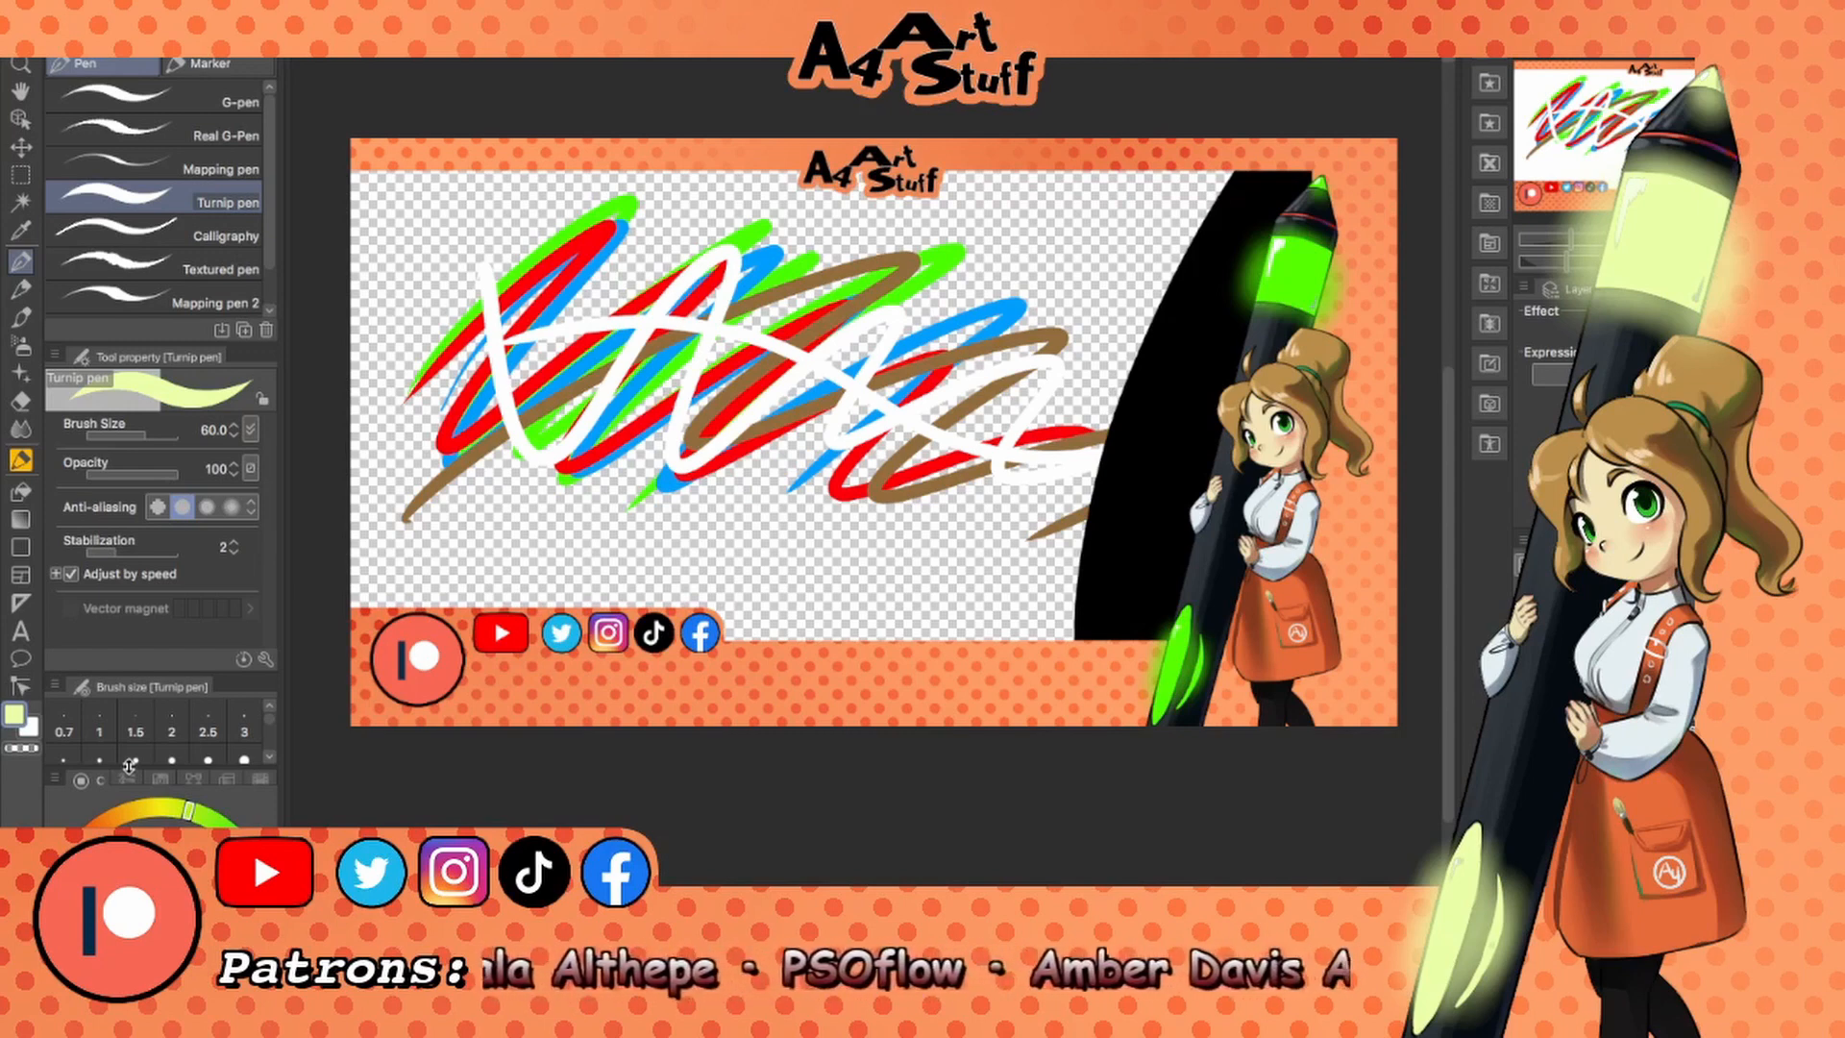
mouse_move(144, 843)
mouse_down()
mouse_move(178, 855)
mouse_move(192, 903)
mouse_move(145, 905)
mouse_move(215, 805)
mouse_up()
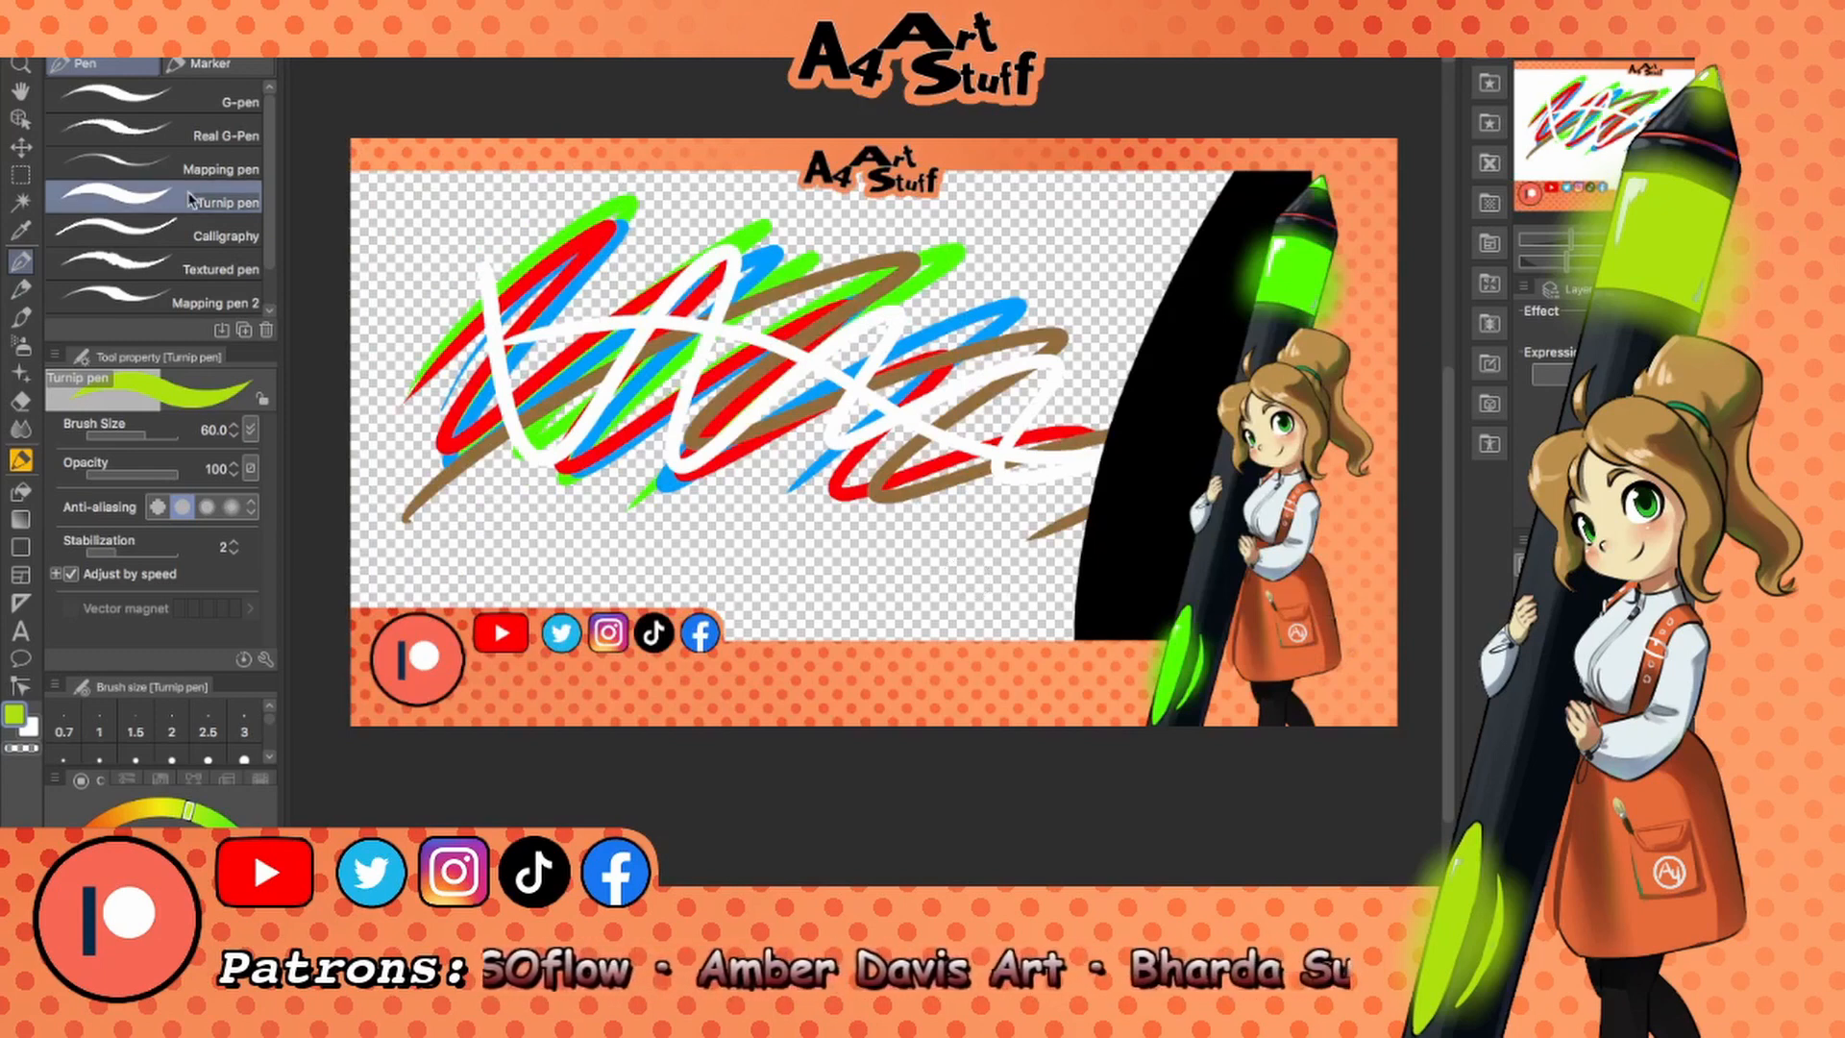
Open the recent orange-framed overlay with two characters and show the green colour on the ball held by the grey-haired girl.
click(245, 11)
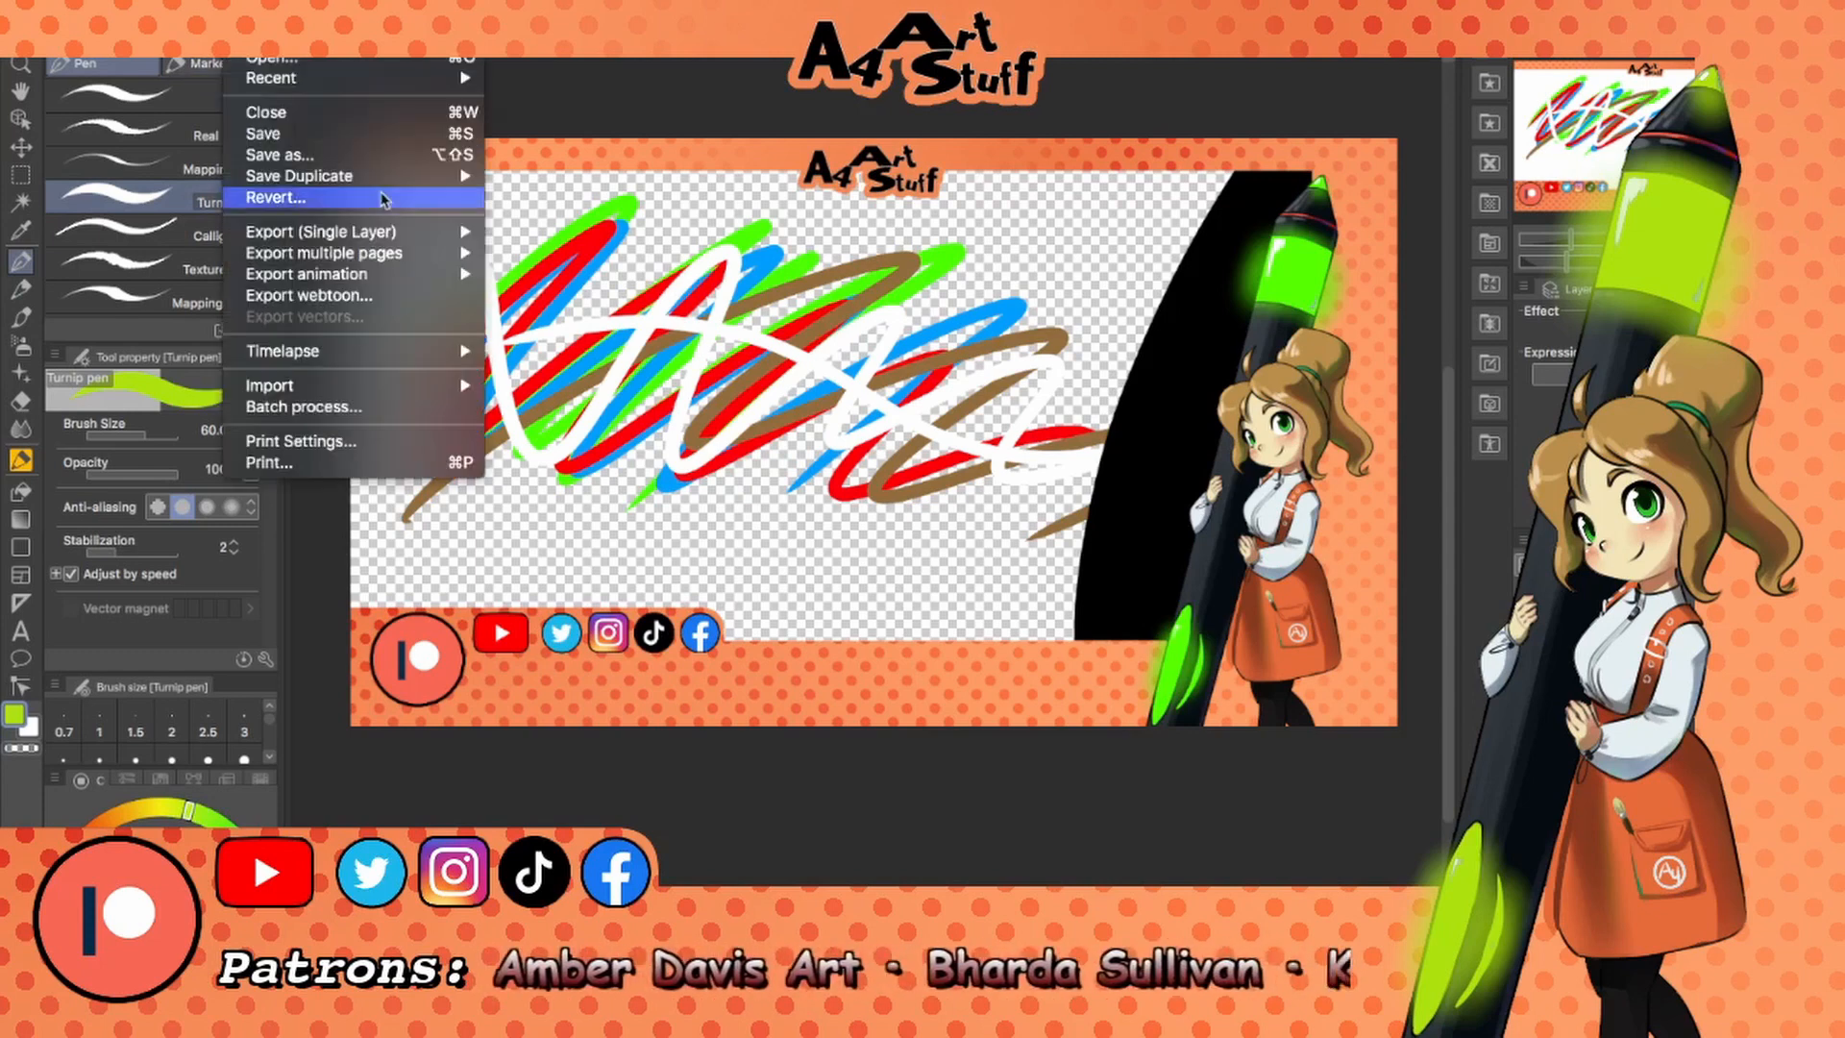
click(522, 141)
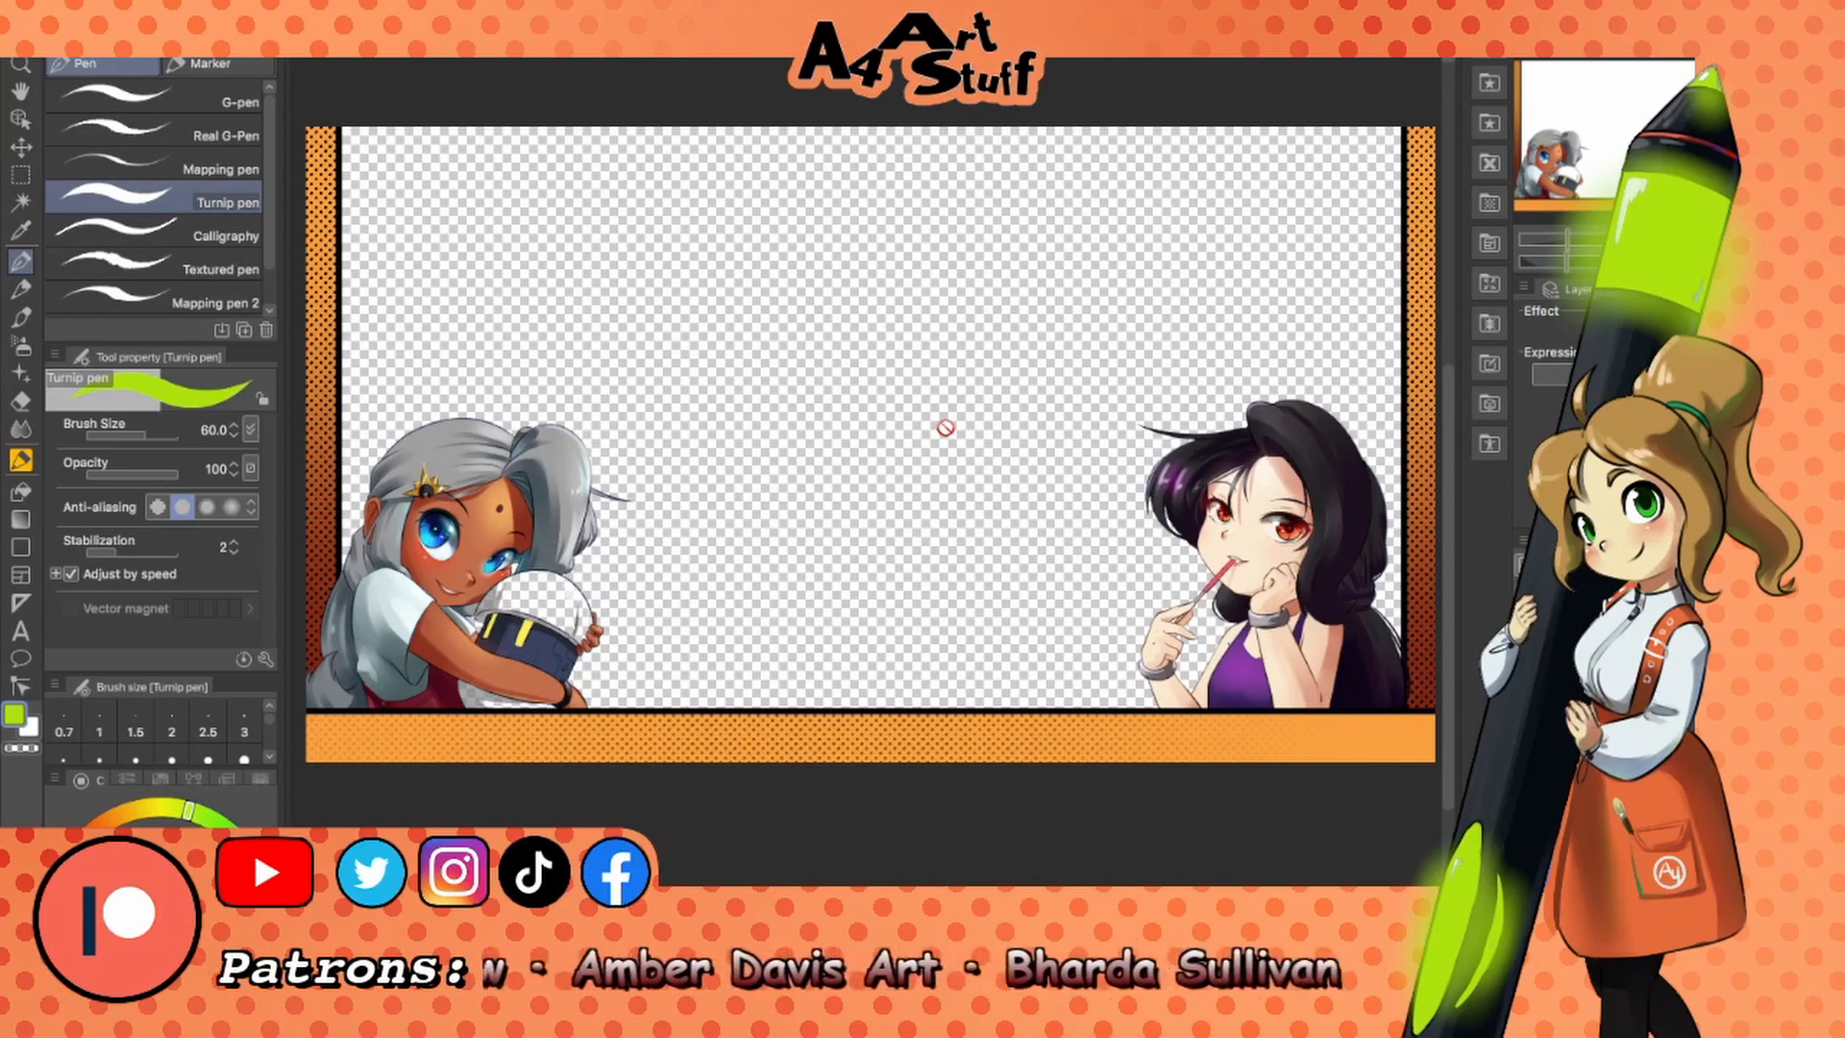
scroll(607, 565, up, 2)
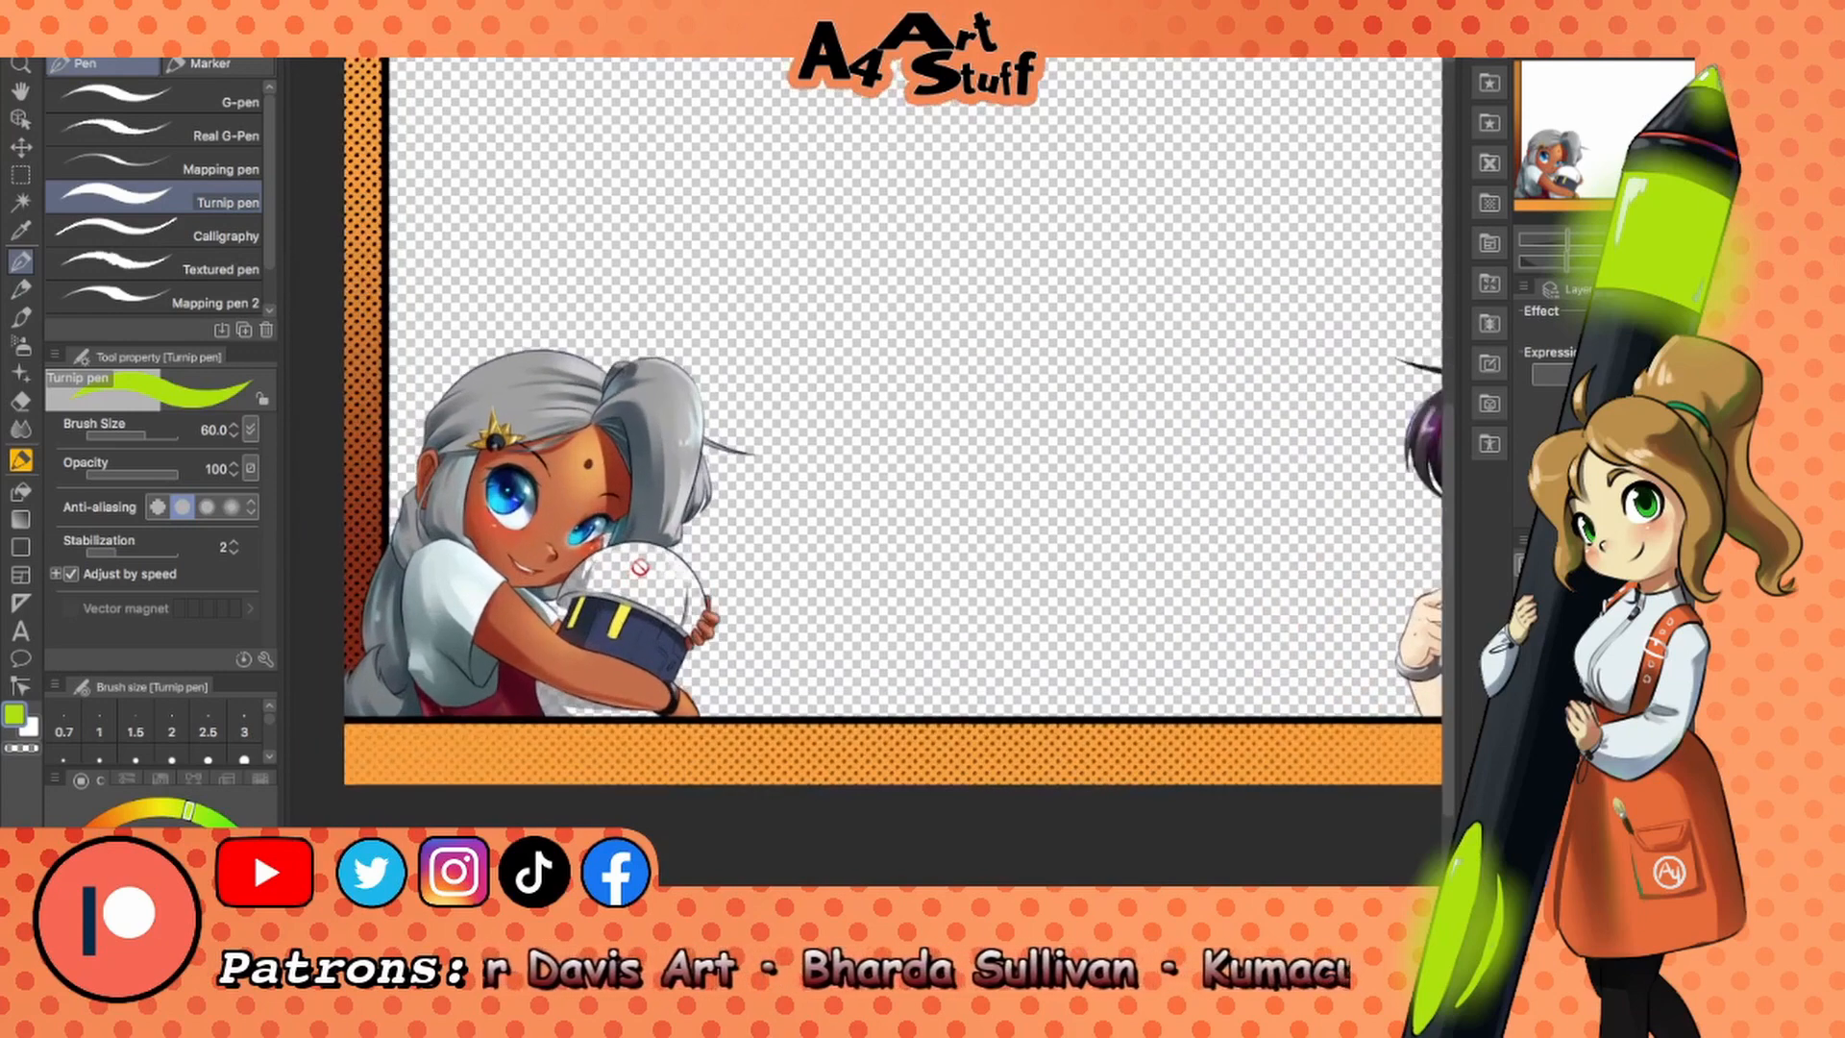
scroll(640, 568, up, 2)
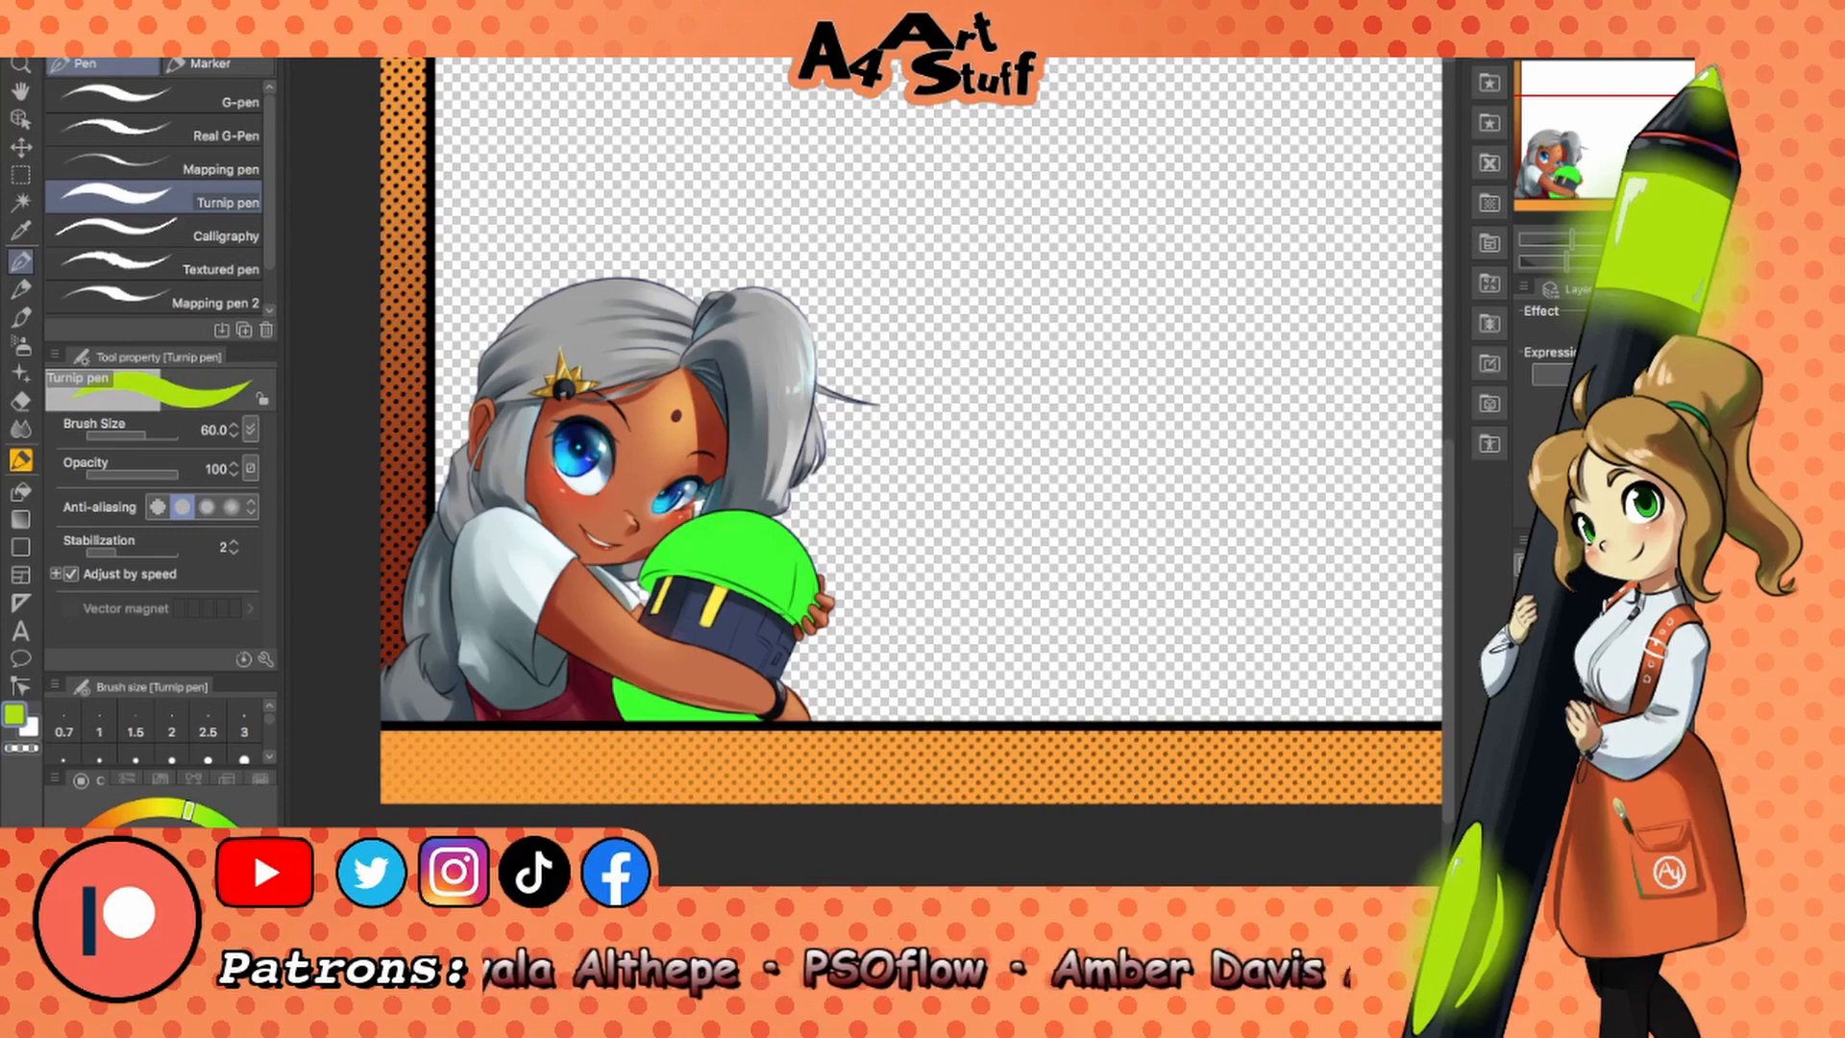
Switch to the overlay with the seated characters and show a translucent pink tint on the transparent ball and screen swatch.
click(255, 43)
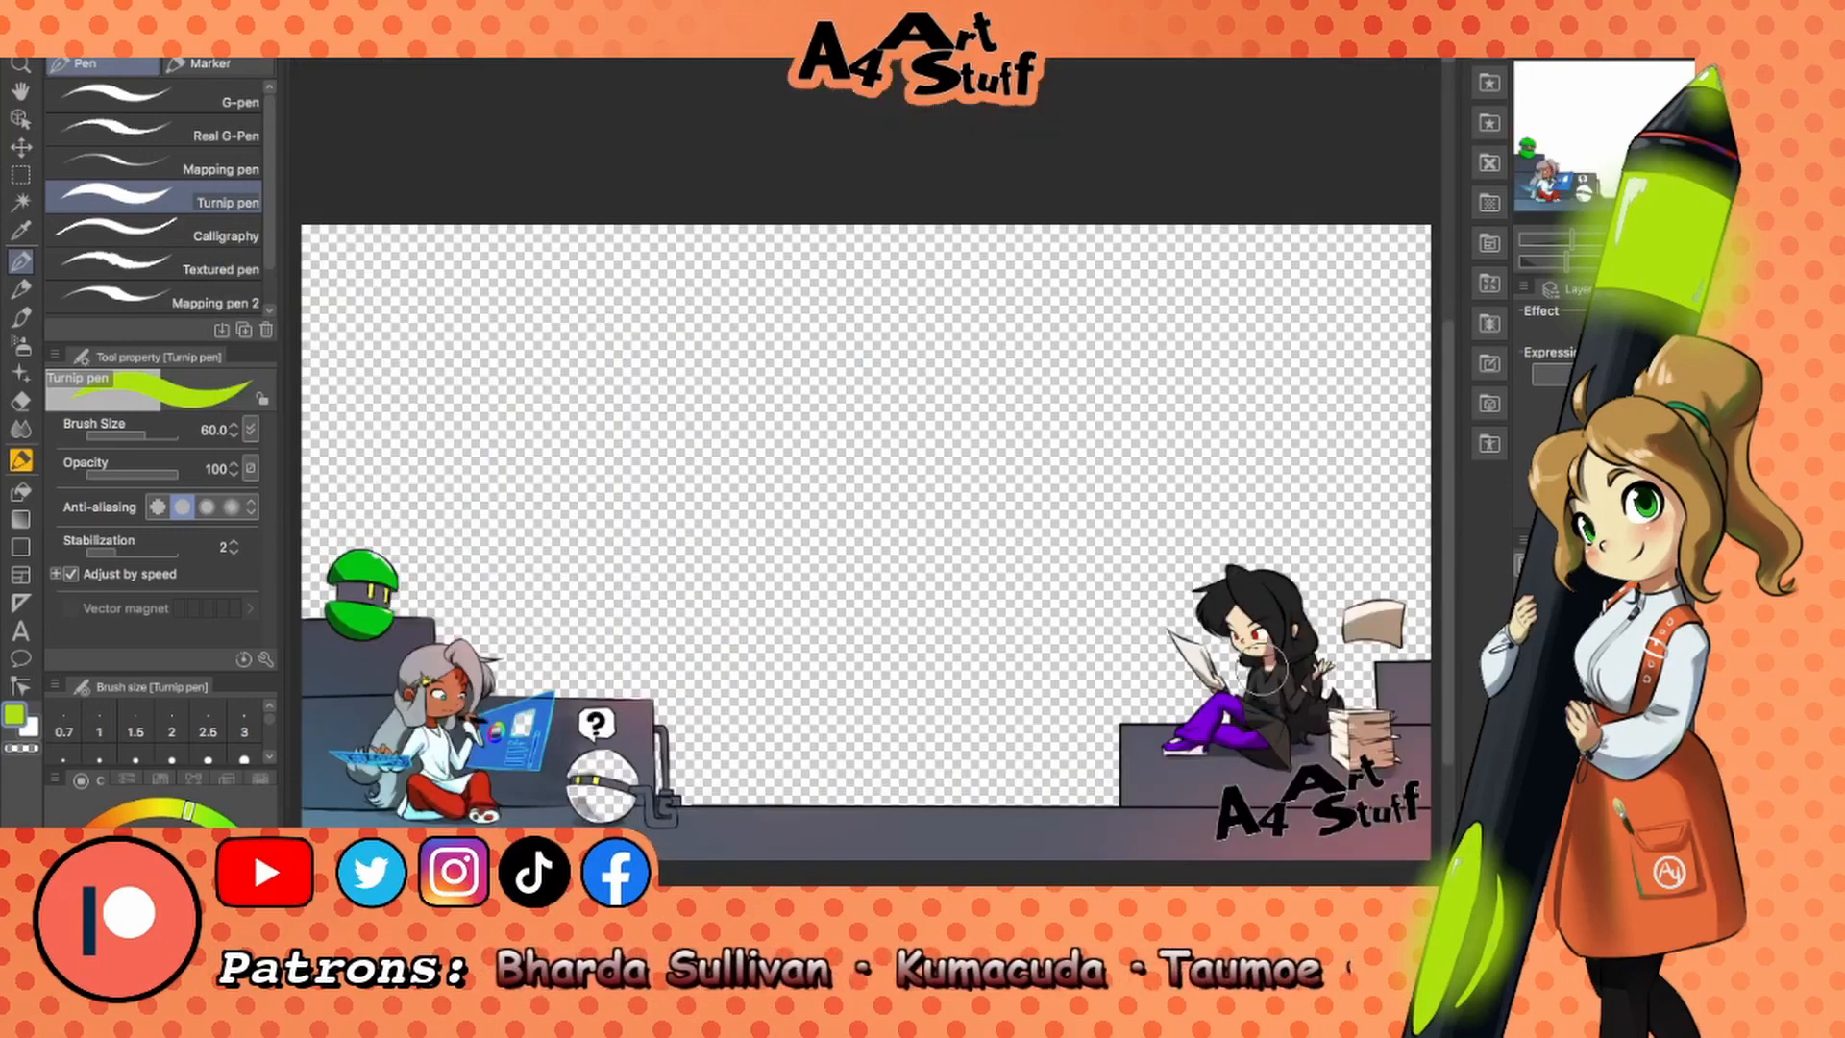
scroll(894, 507, up, 3)
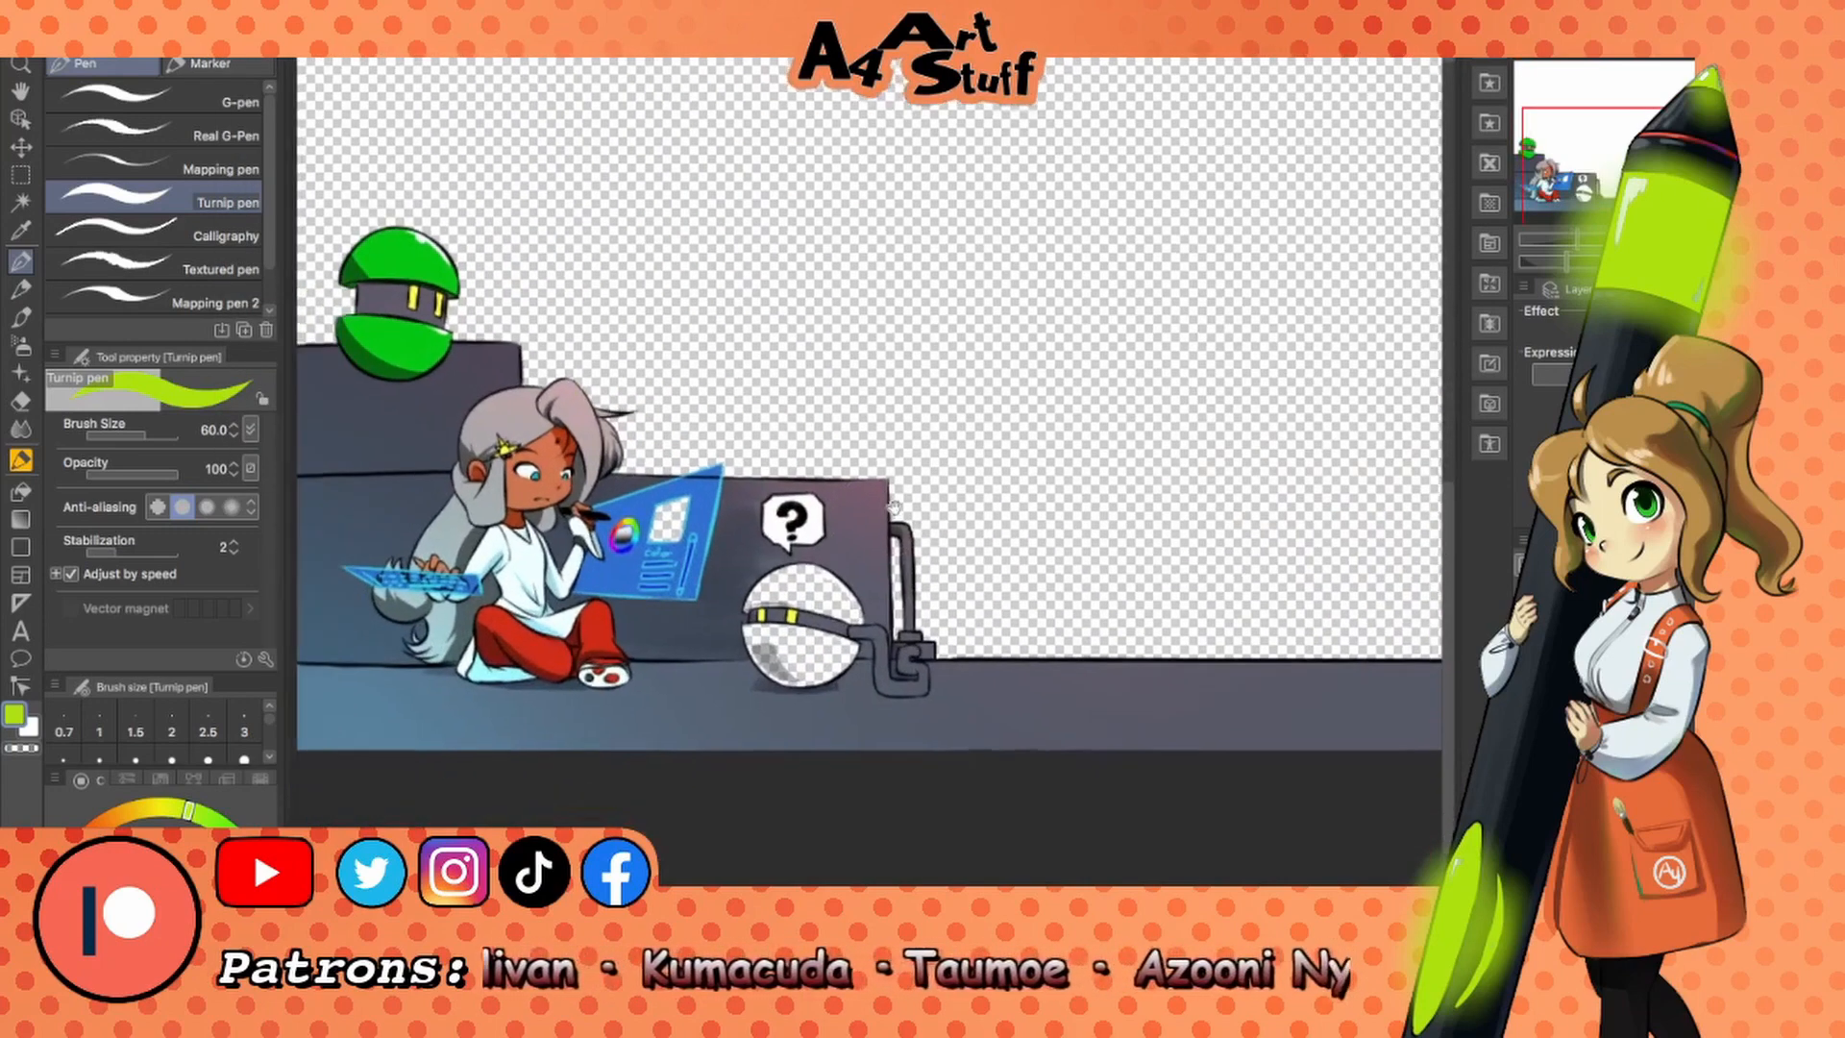
drag(893, 506, 939, 477)
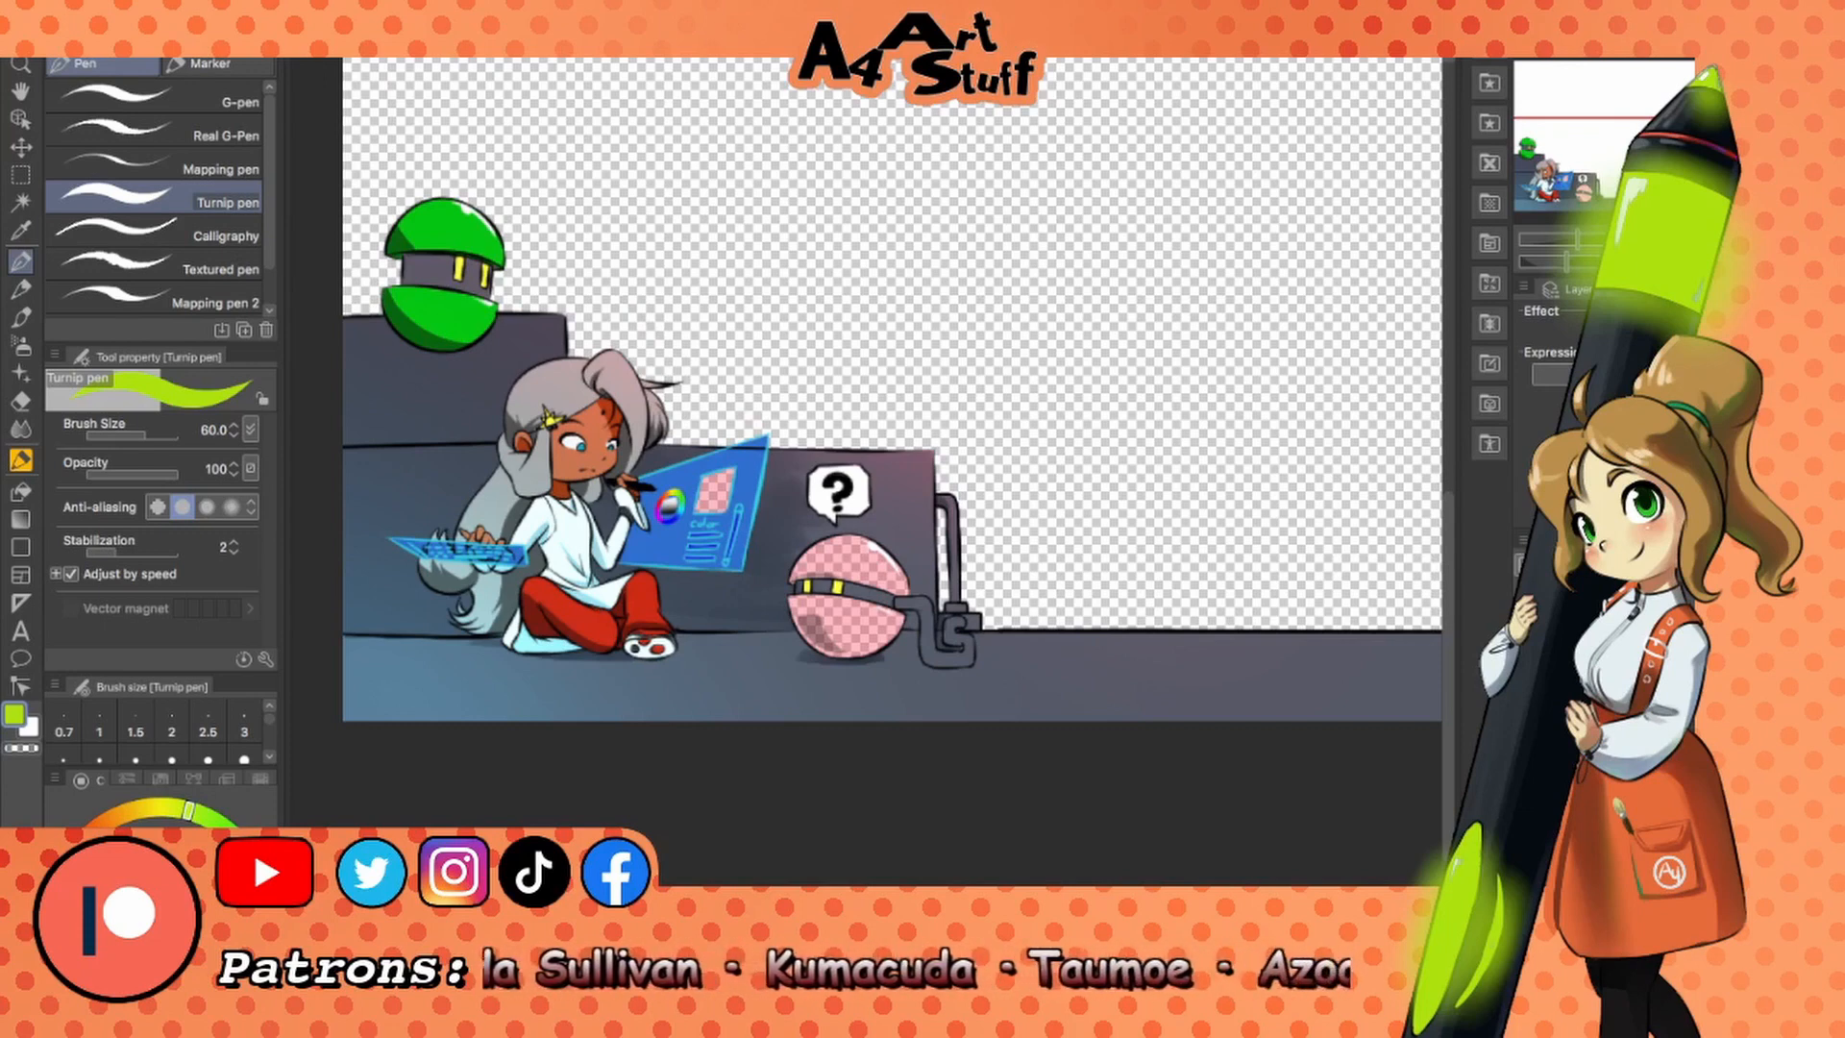
scroll(1082, 362, down, 2)
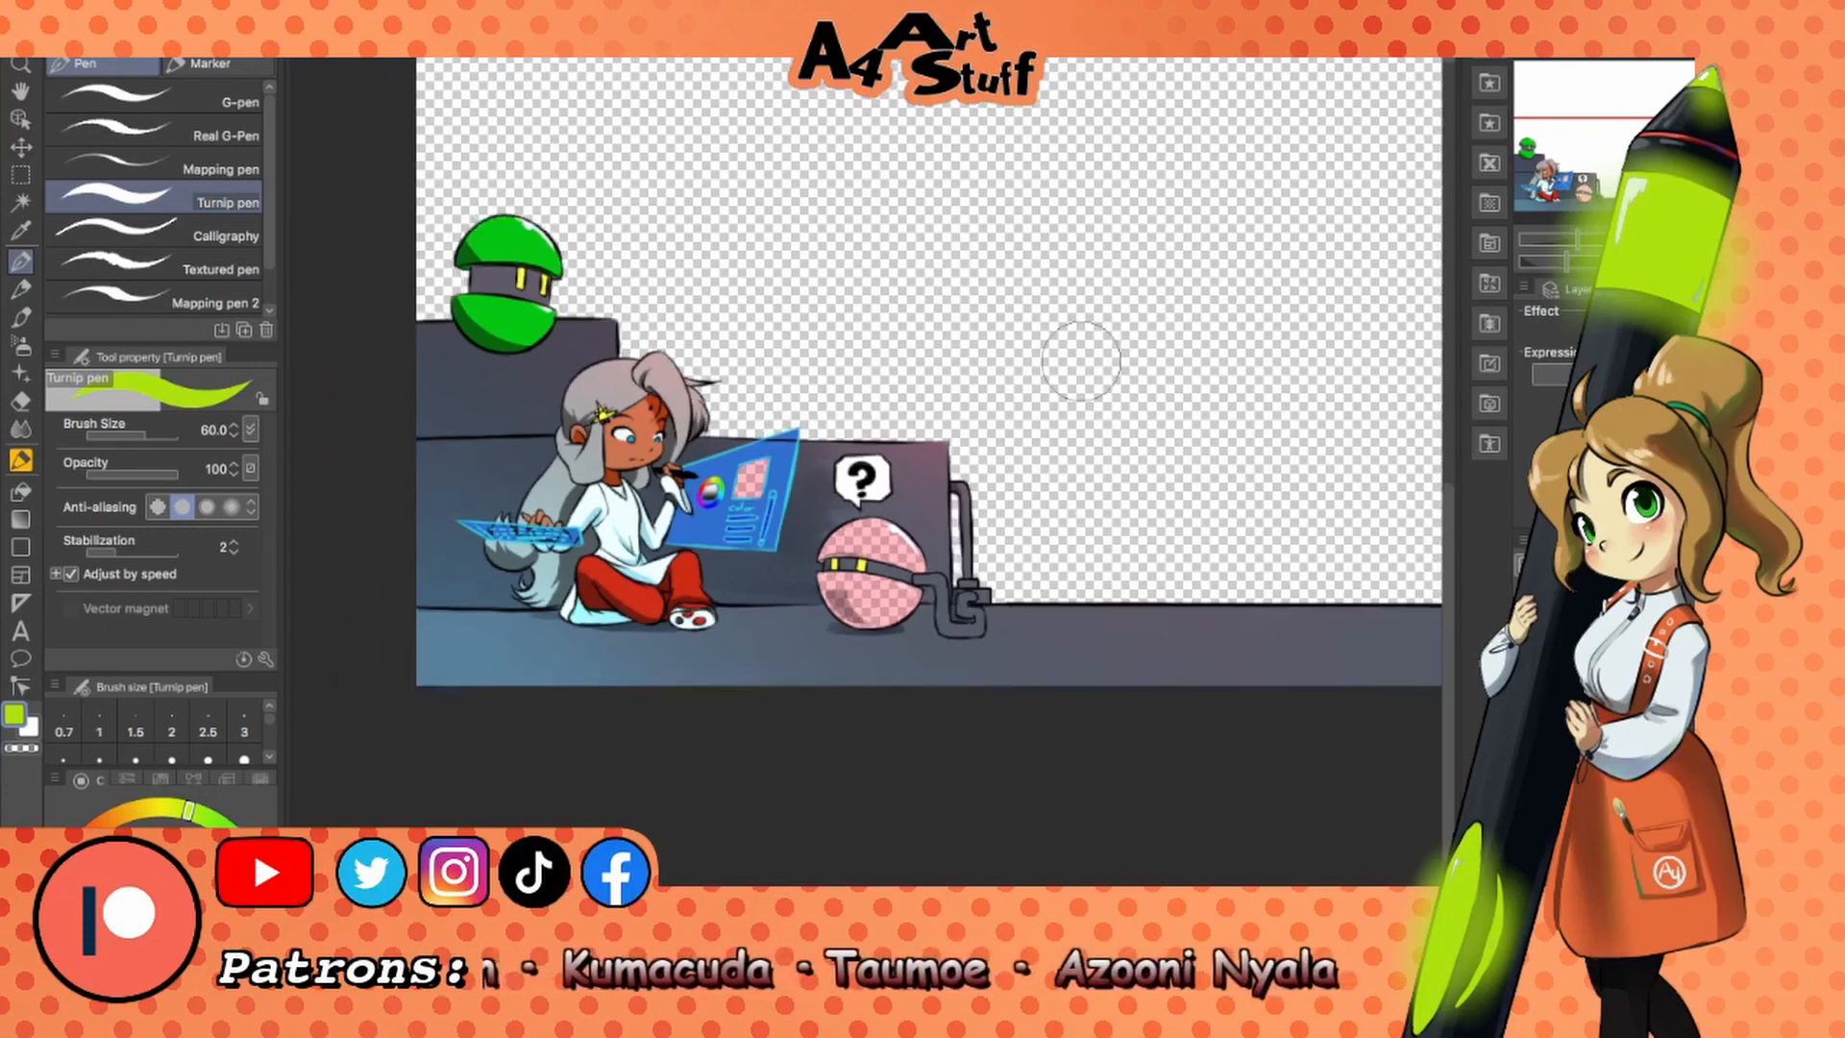
drag(1096, 409, 956, 523)
Return to the orange-framed overlay, remove the green from the held ball to inspect its transparent shading, and restore the green.
click(451, 48)
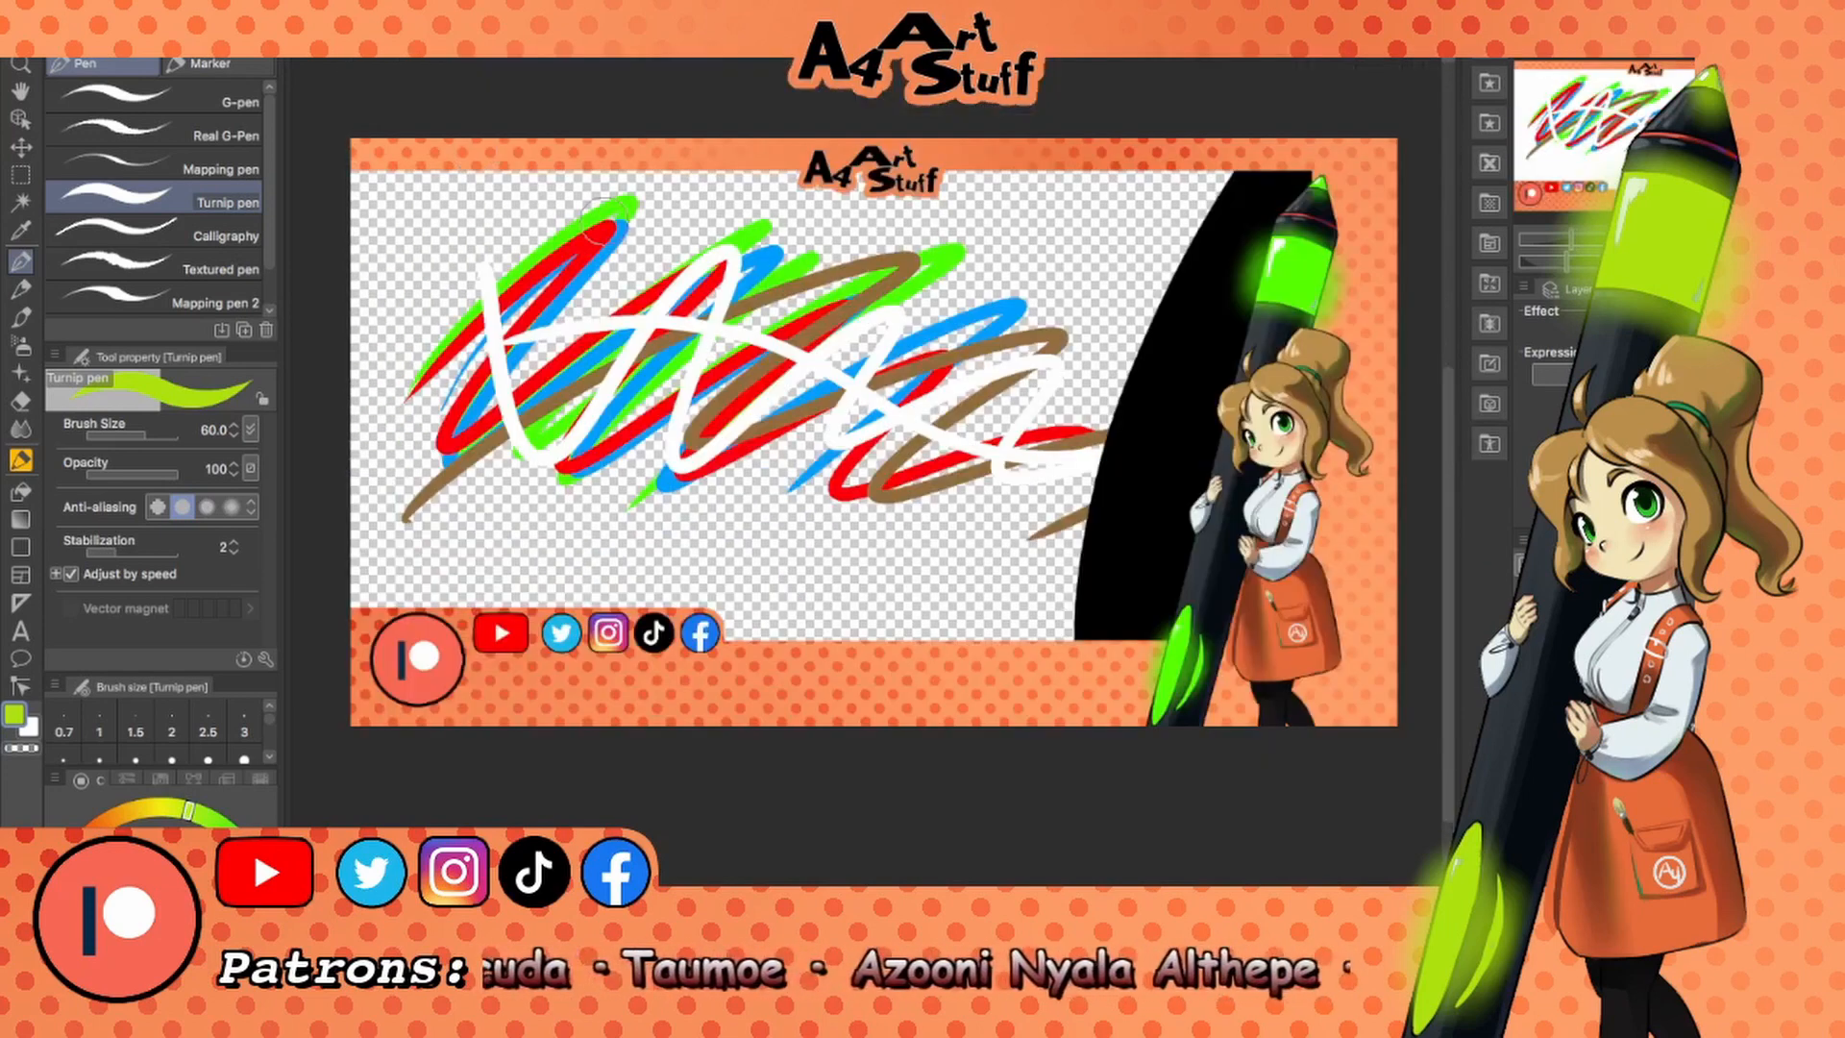
click(461, 48)
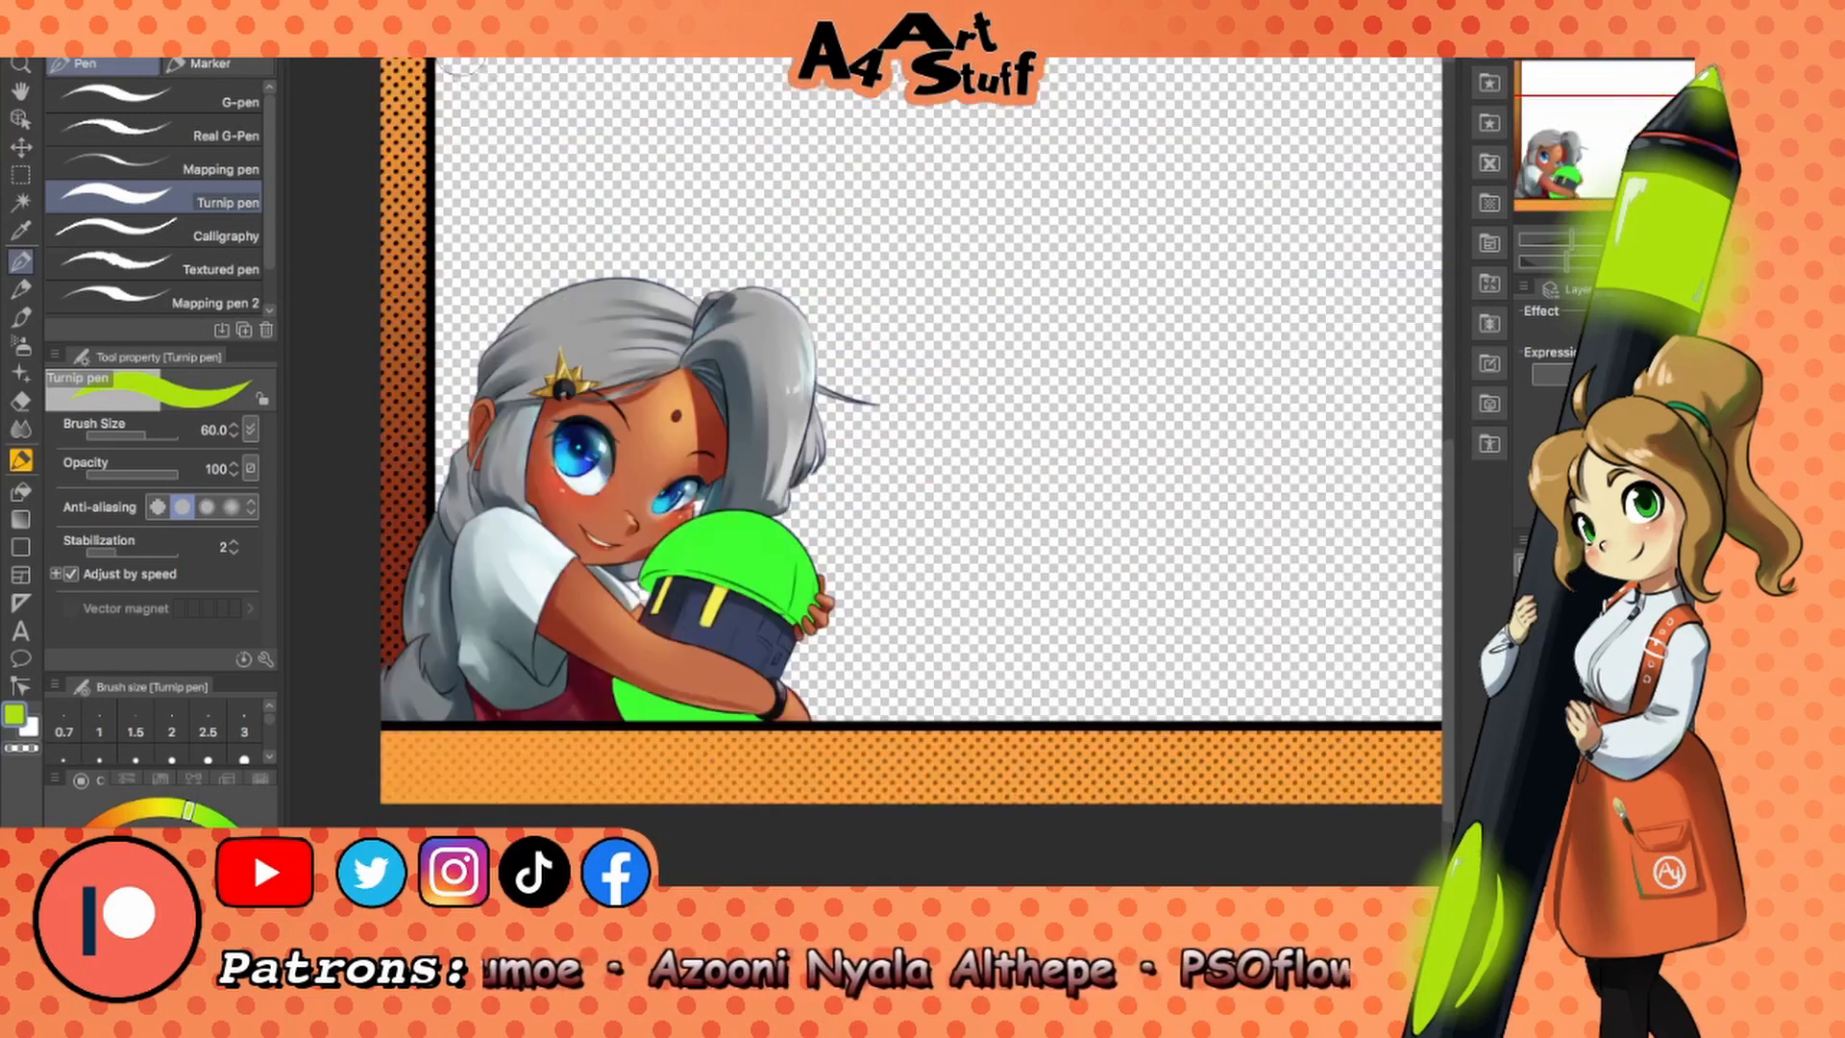
key(Delete)
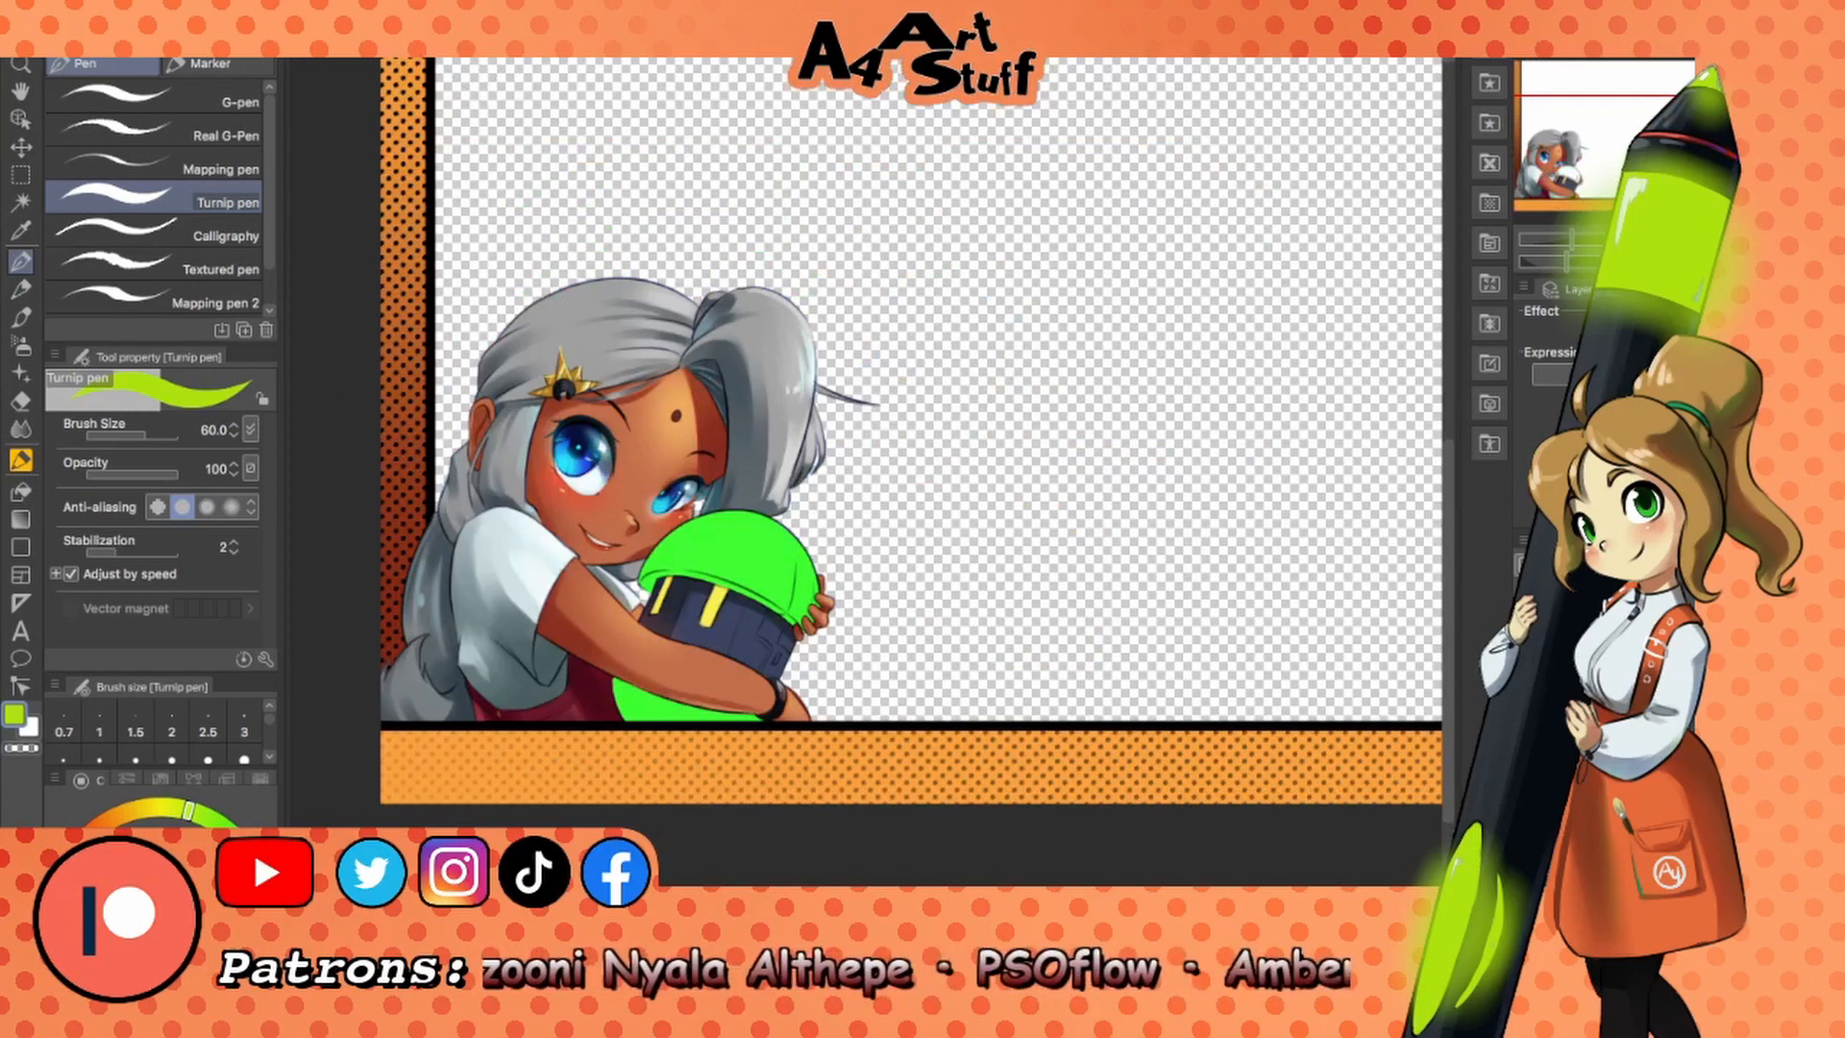
scroll(741, 509, up, 3)
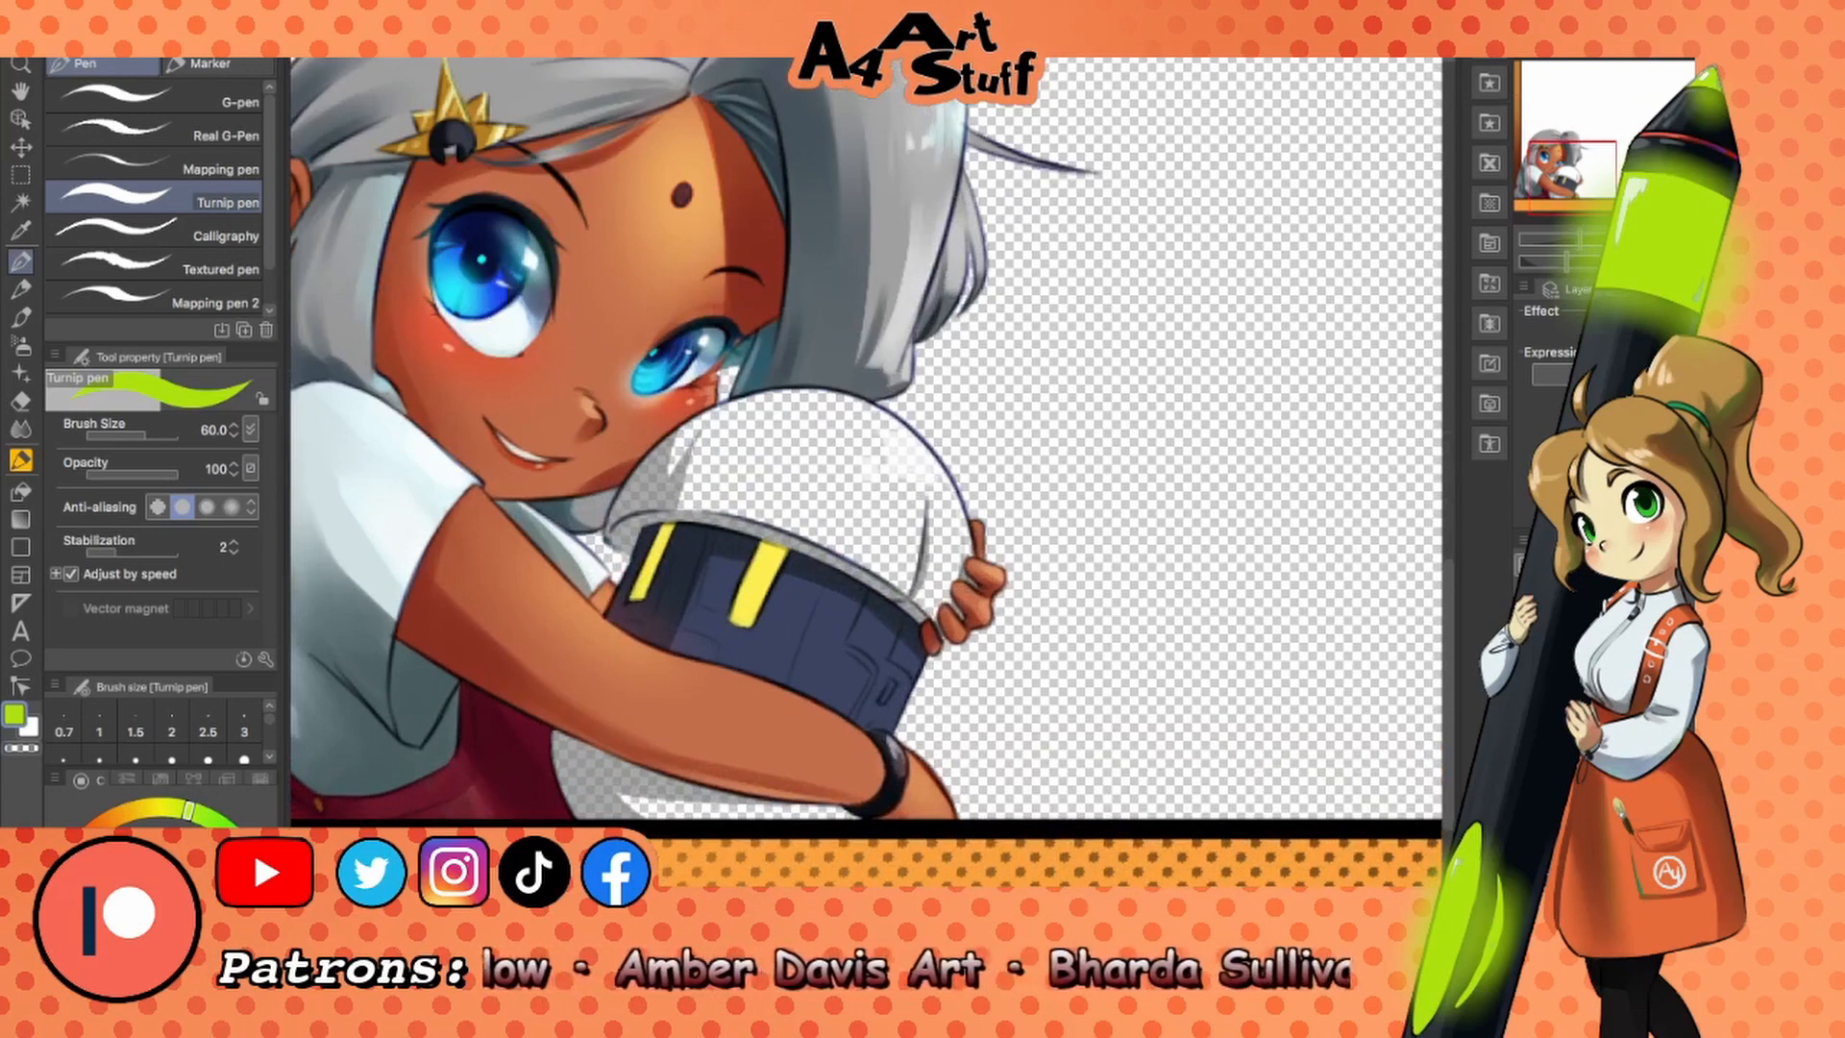
key(ctrl+z)
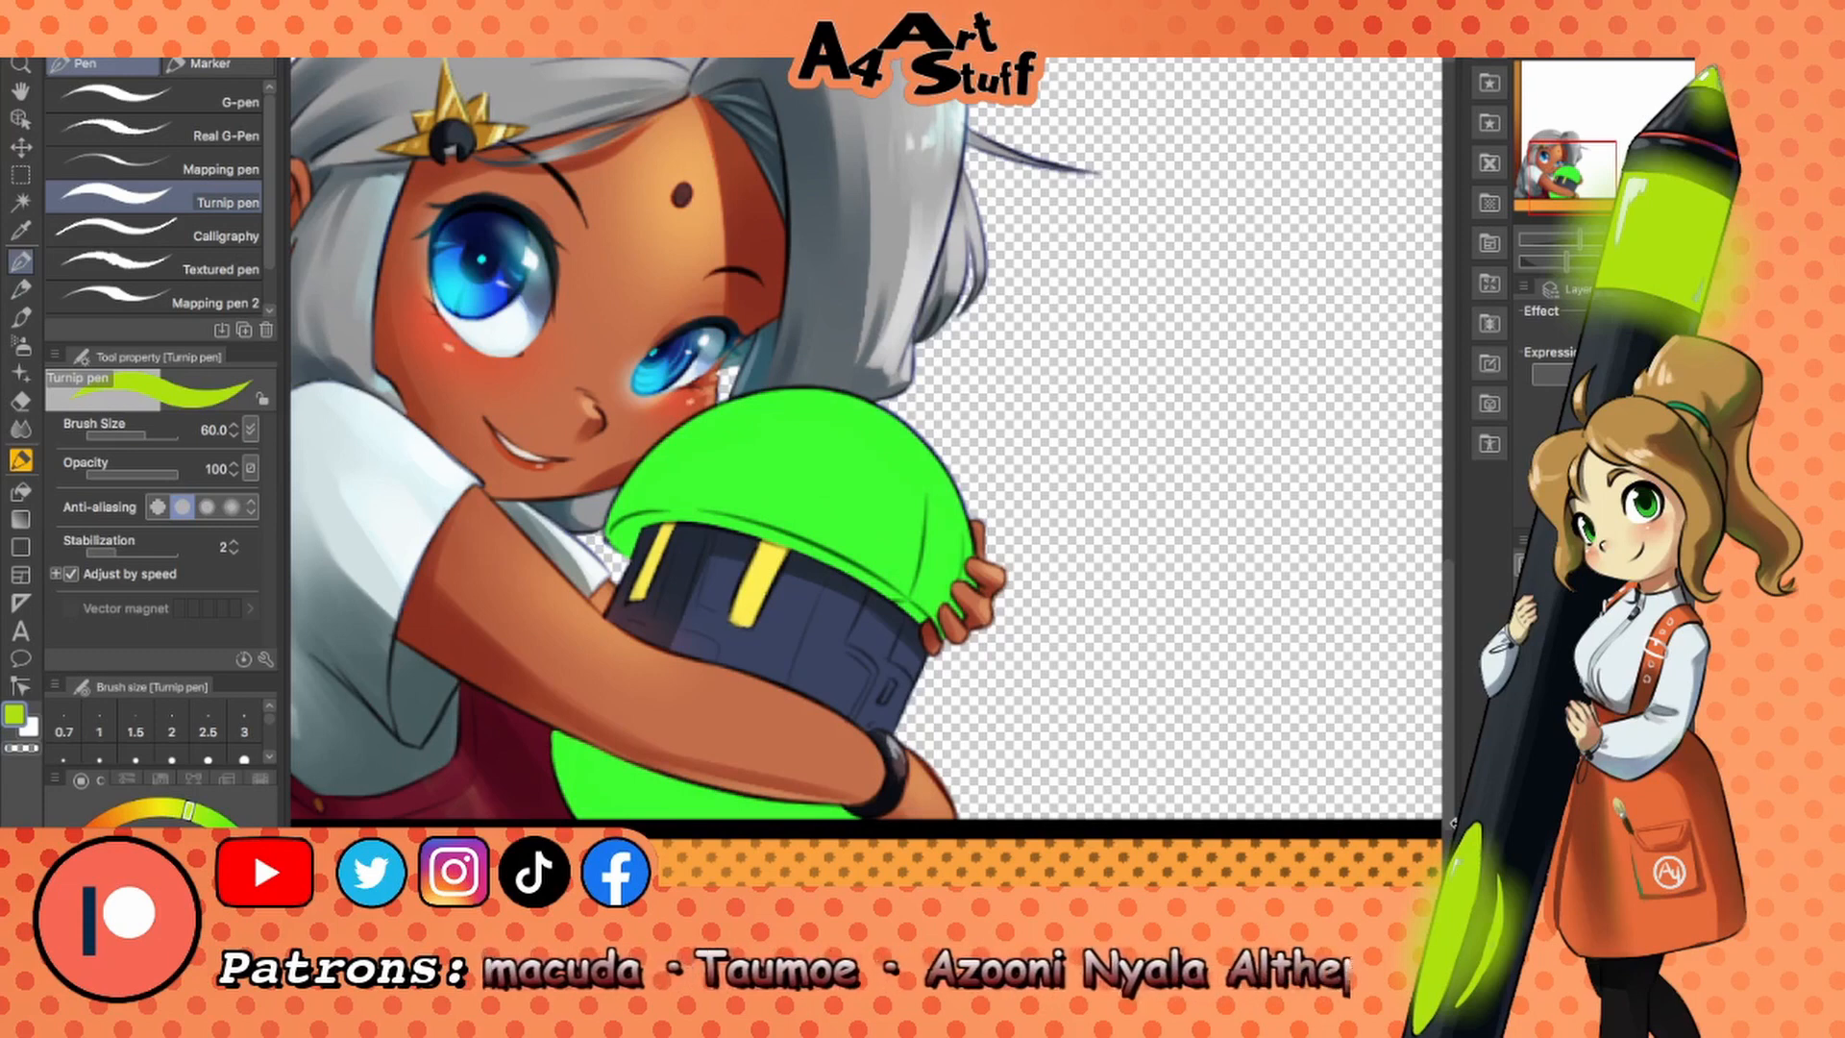
drag(1007, 407, 1097, 482)
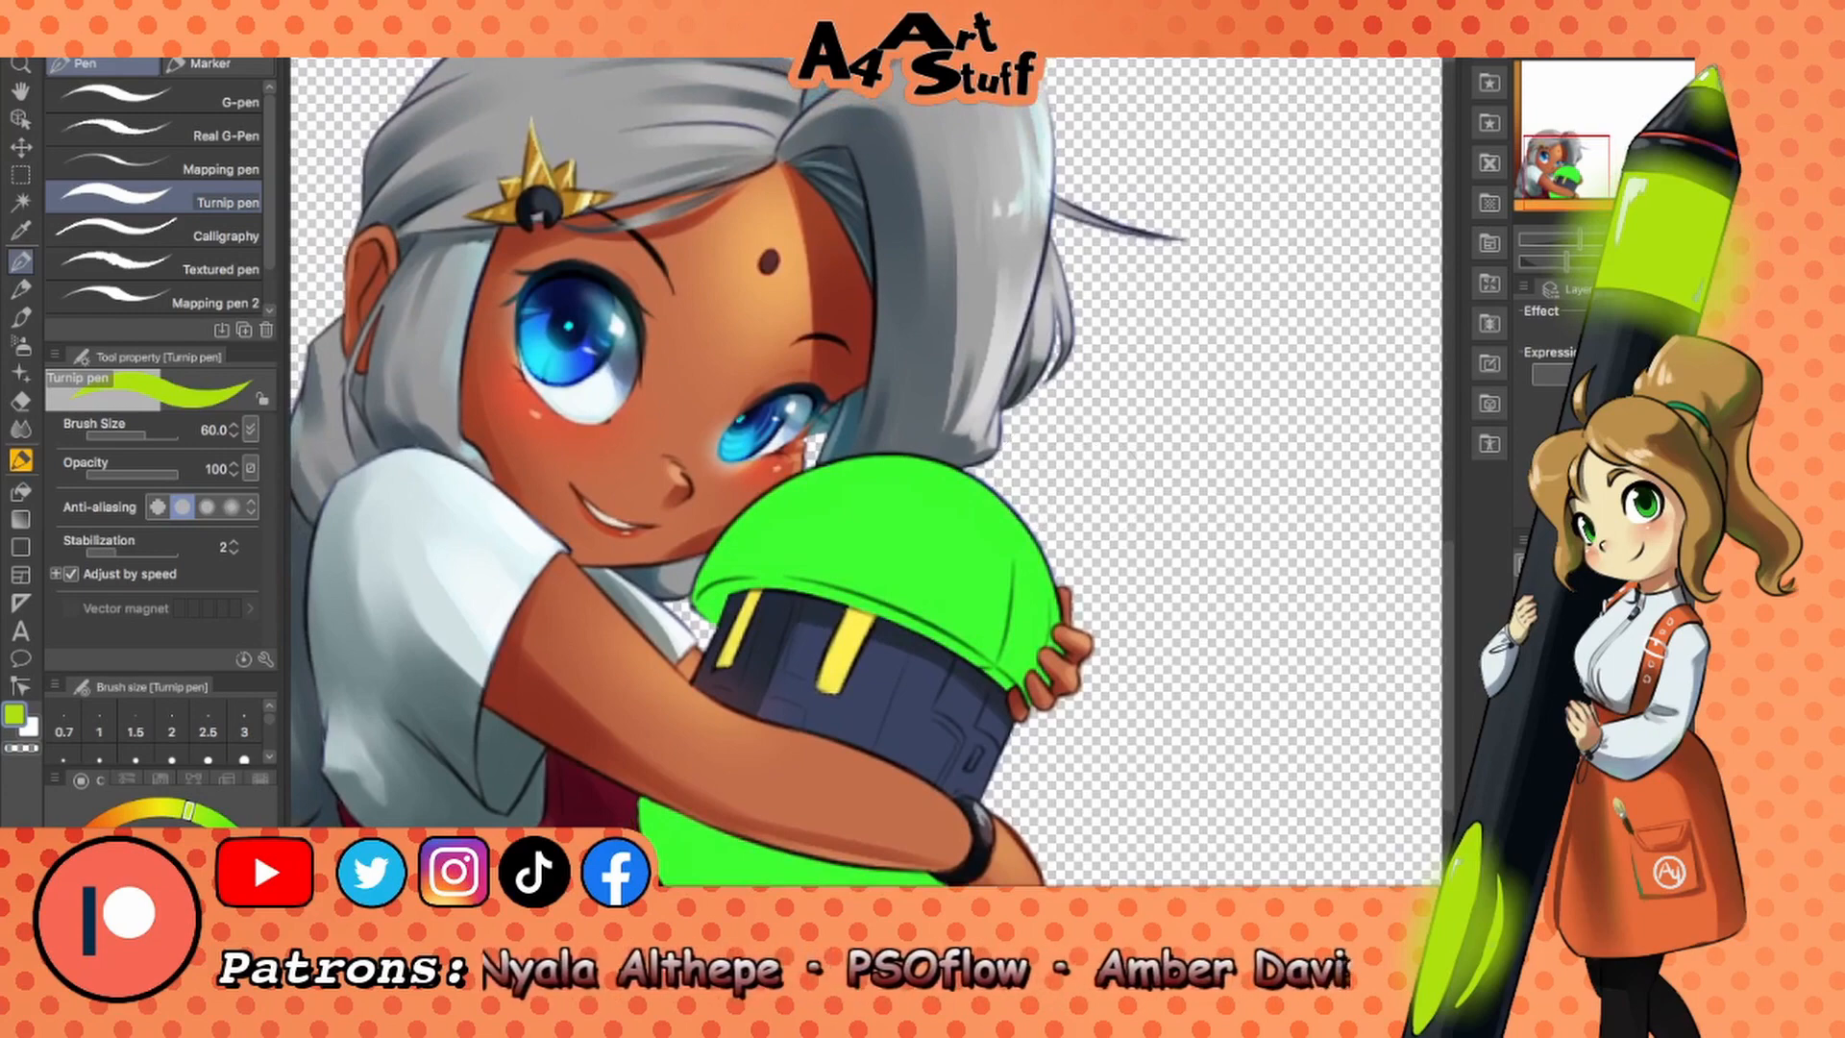
Switch to OBS and look over the commands available for the Color Picker source in the Doing ART scene.
mouse_move(615, 879)
mouse_down()
mouse_move(970, 273)
mouse_move(807, 144)
mouse_move(832, 93)
mouse_up()
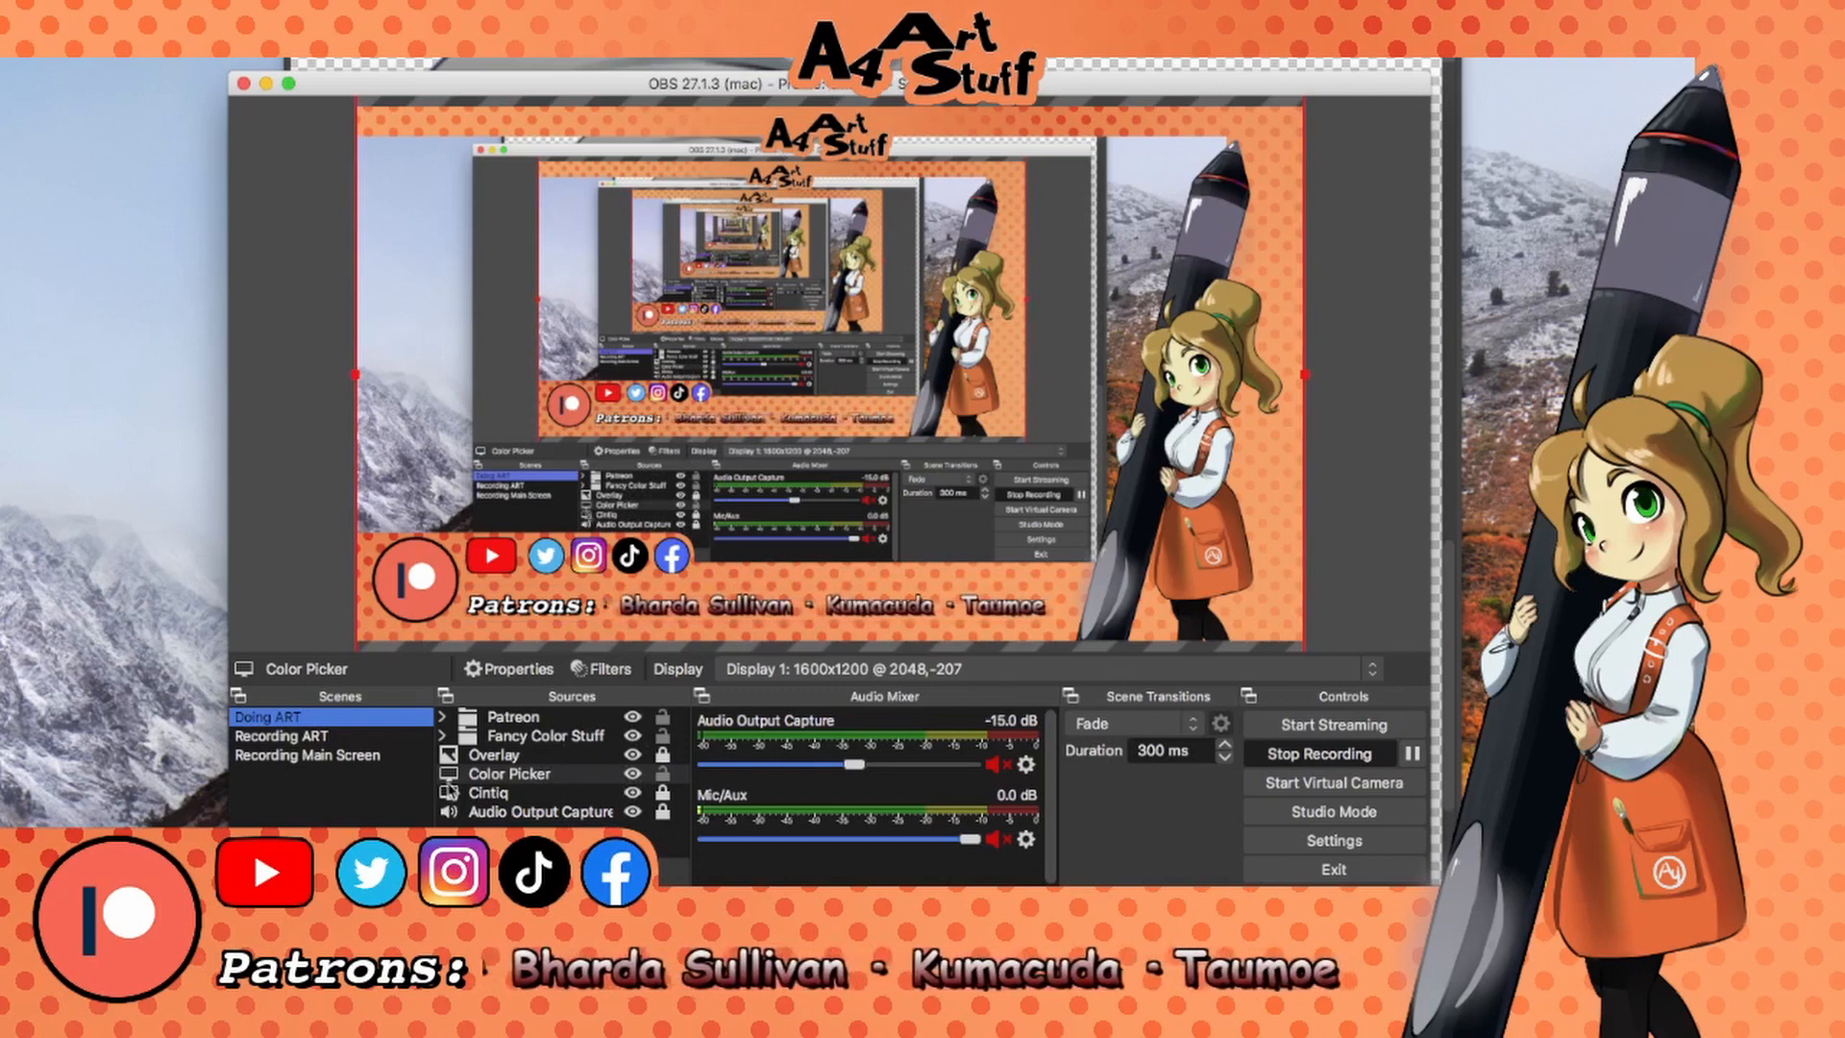
click(487, 778)
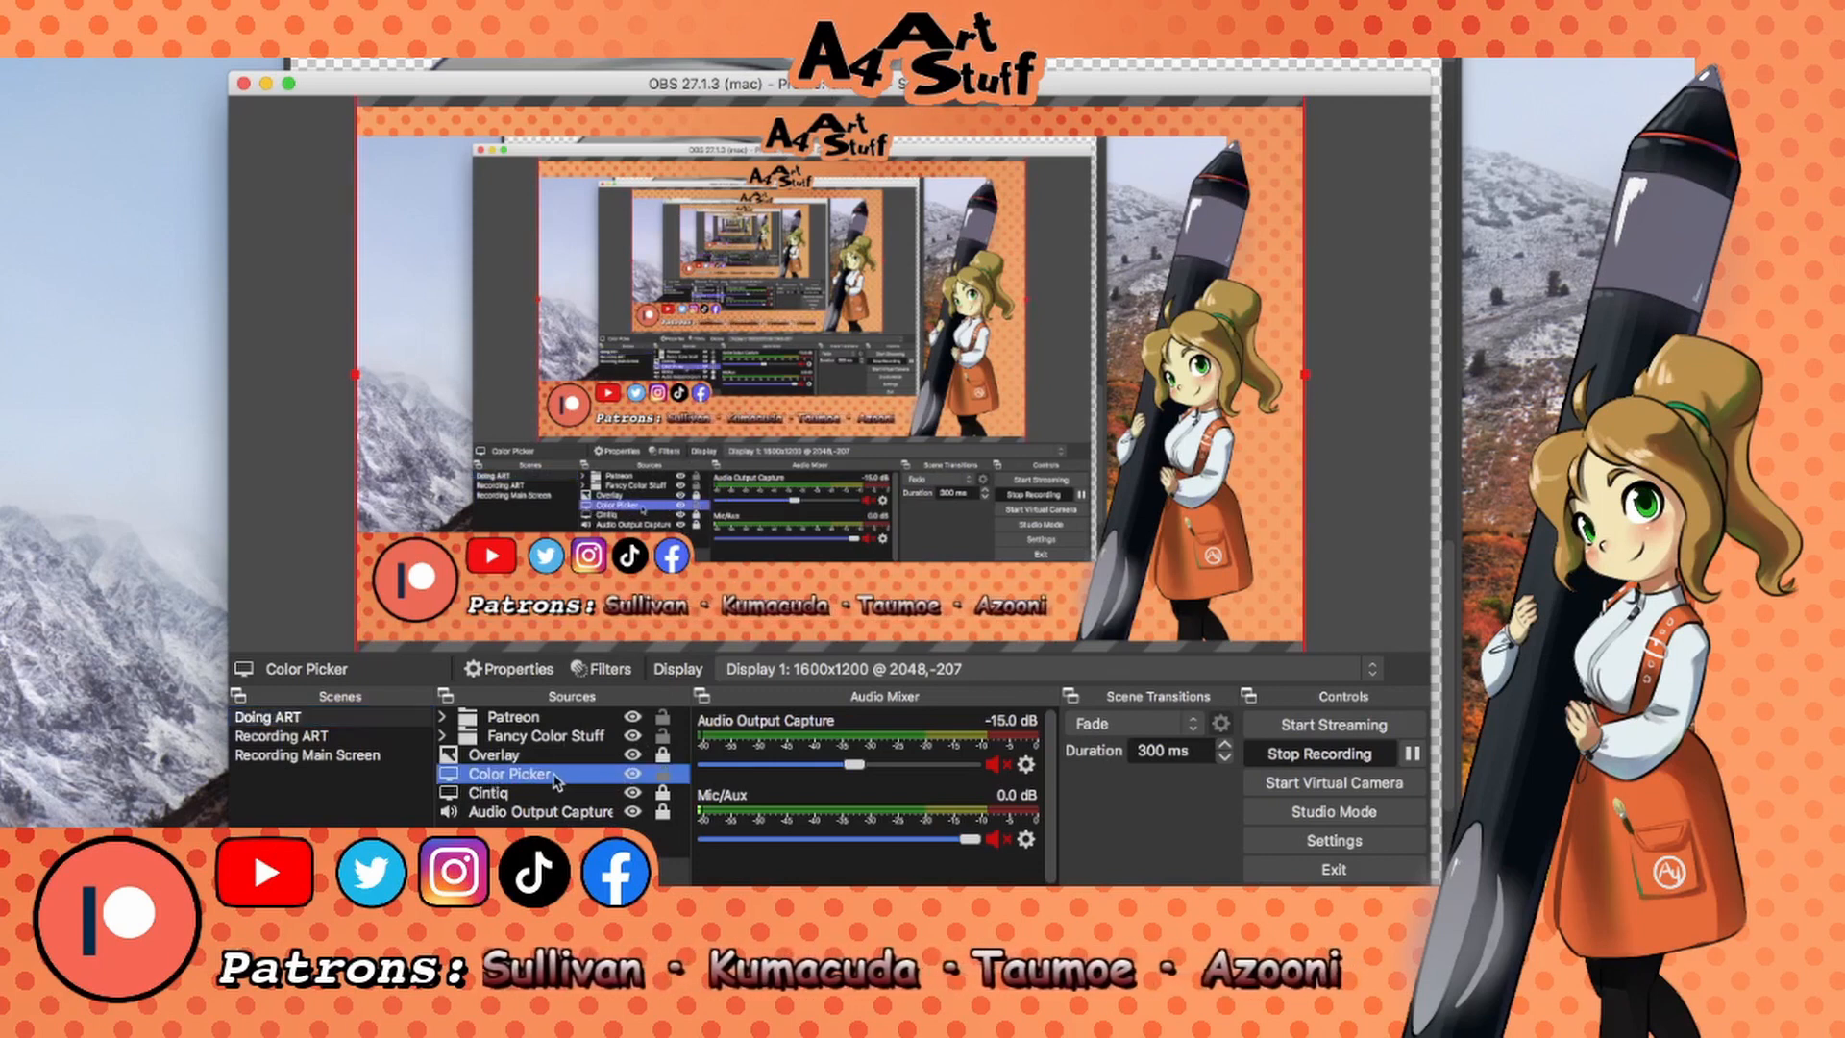
right_click(492, 783)
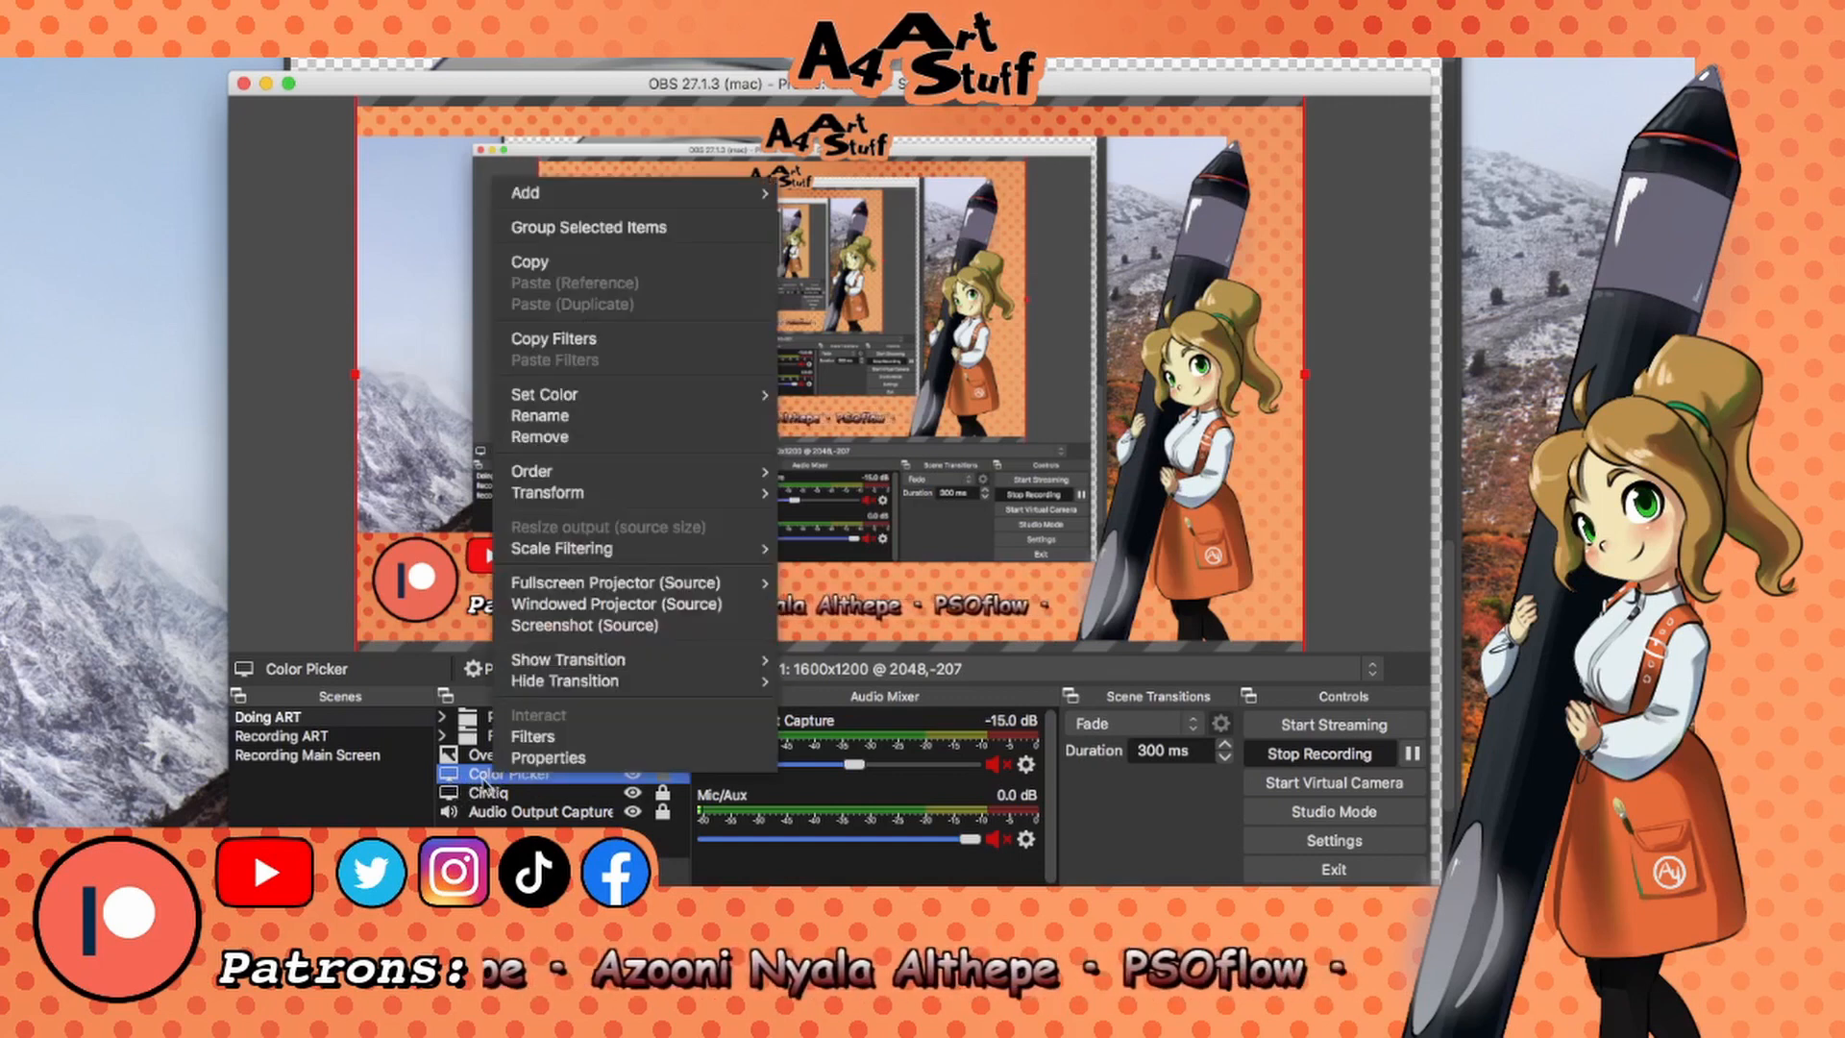
key(Escape)
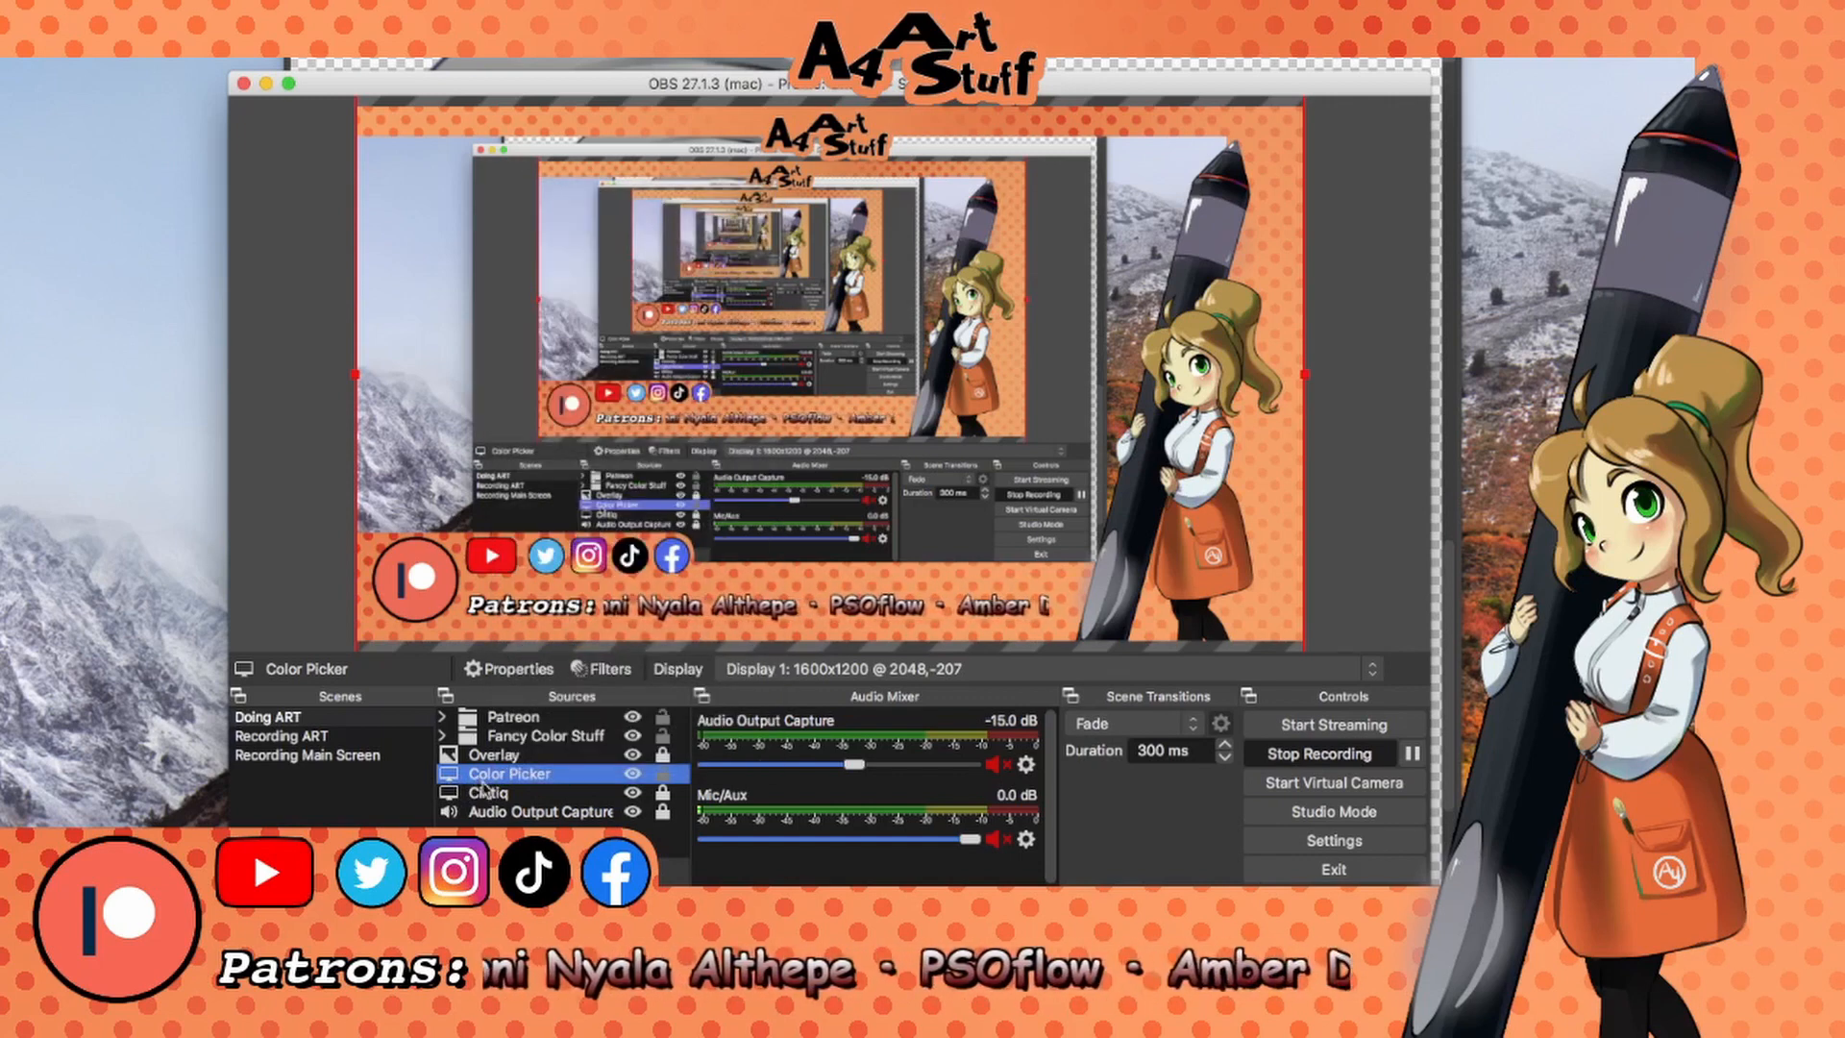
Inspect the display and crop properties of the Cintiq source and close them without changes.
click(506, 795)
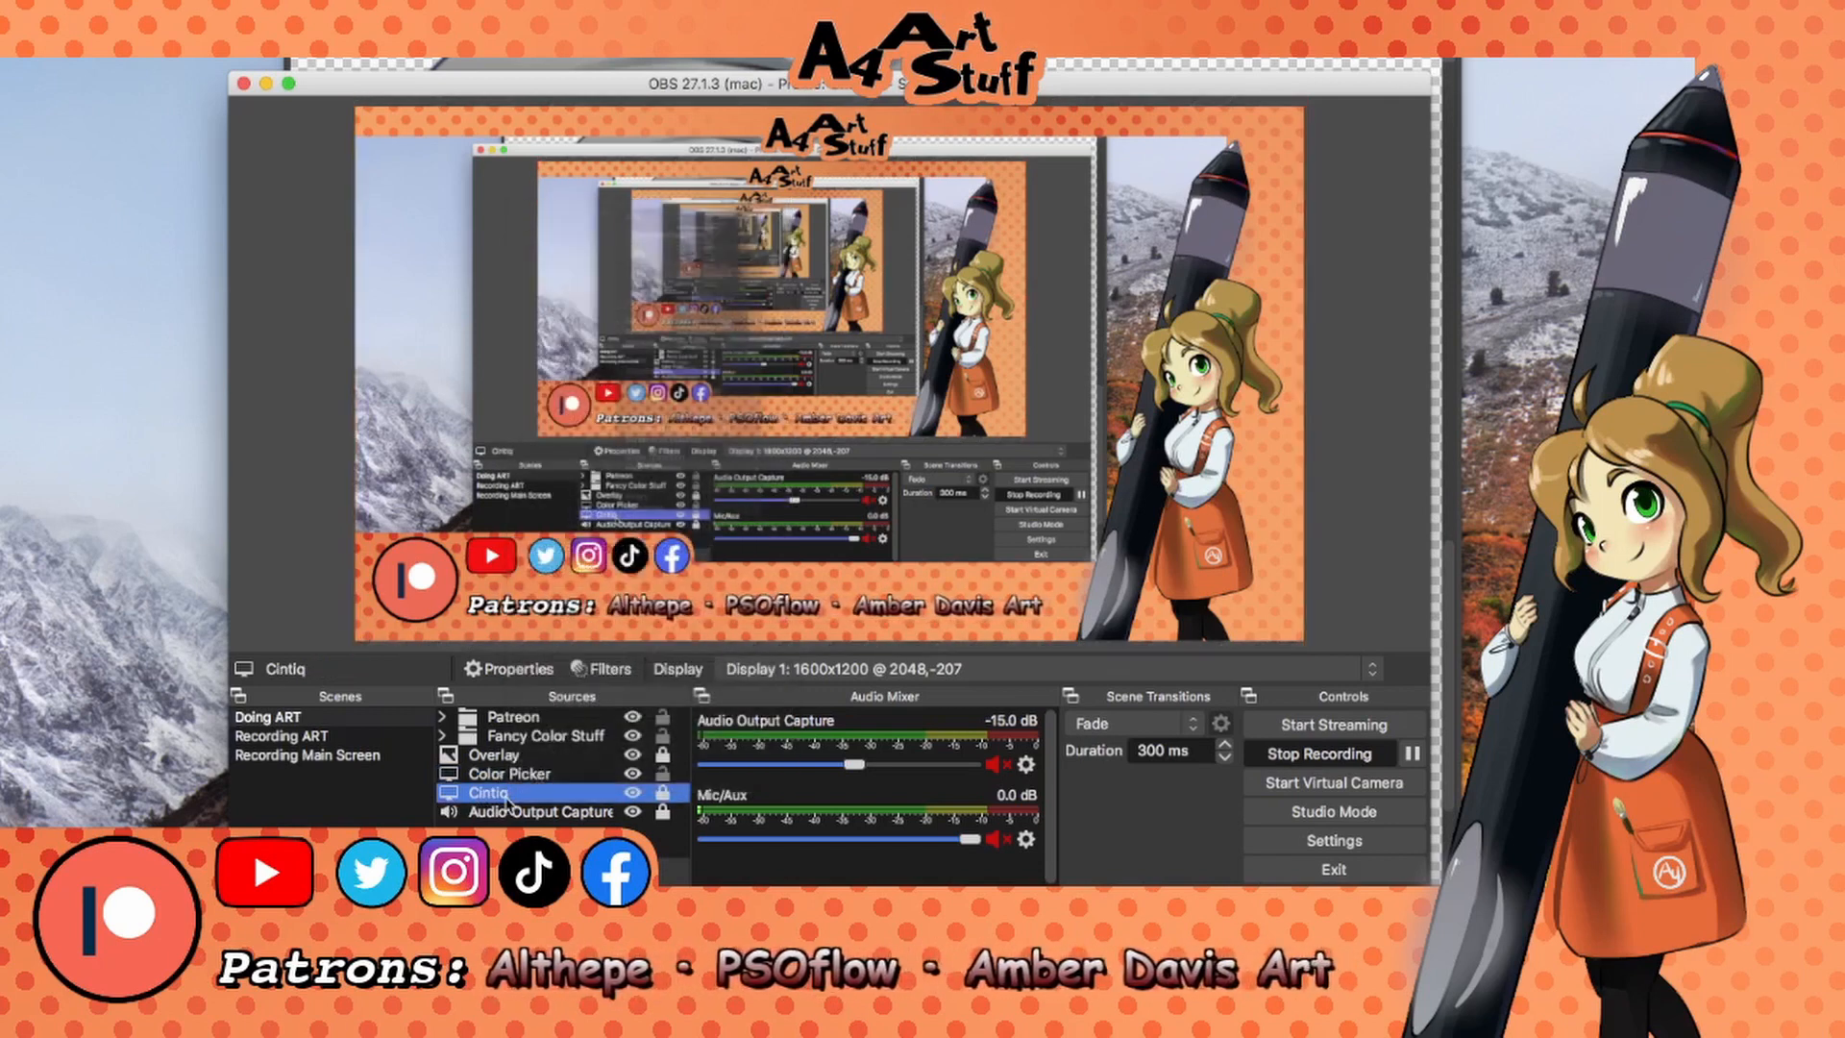
double_click(507, 796)
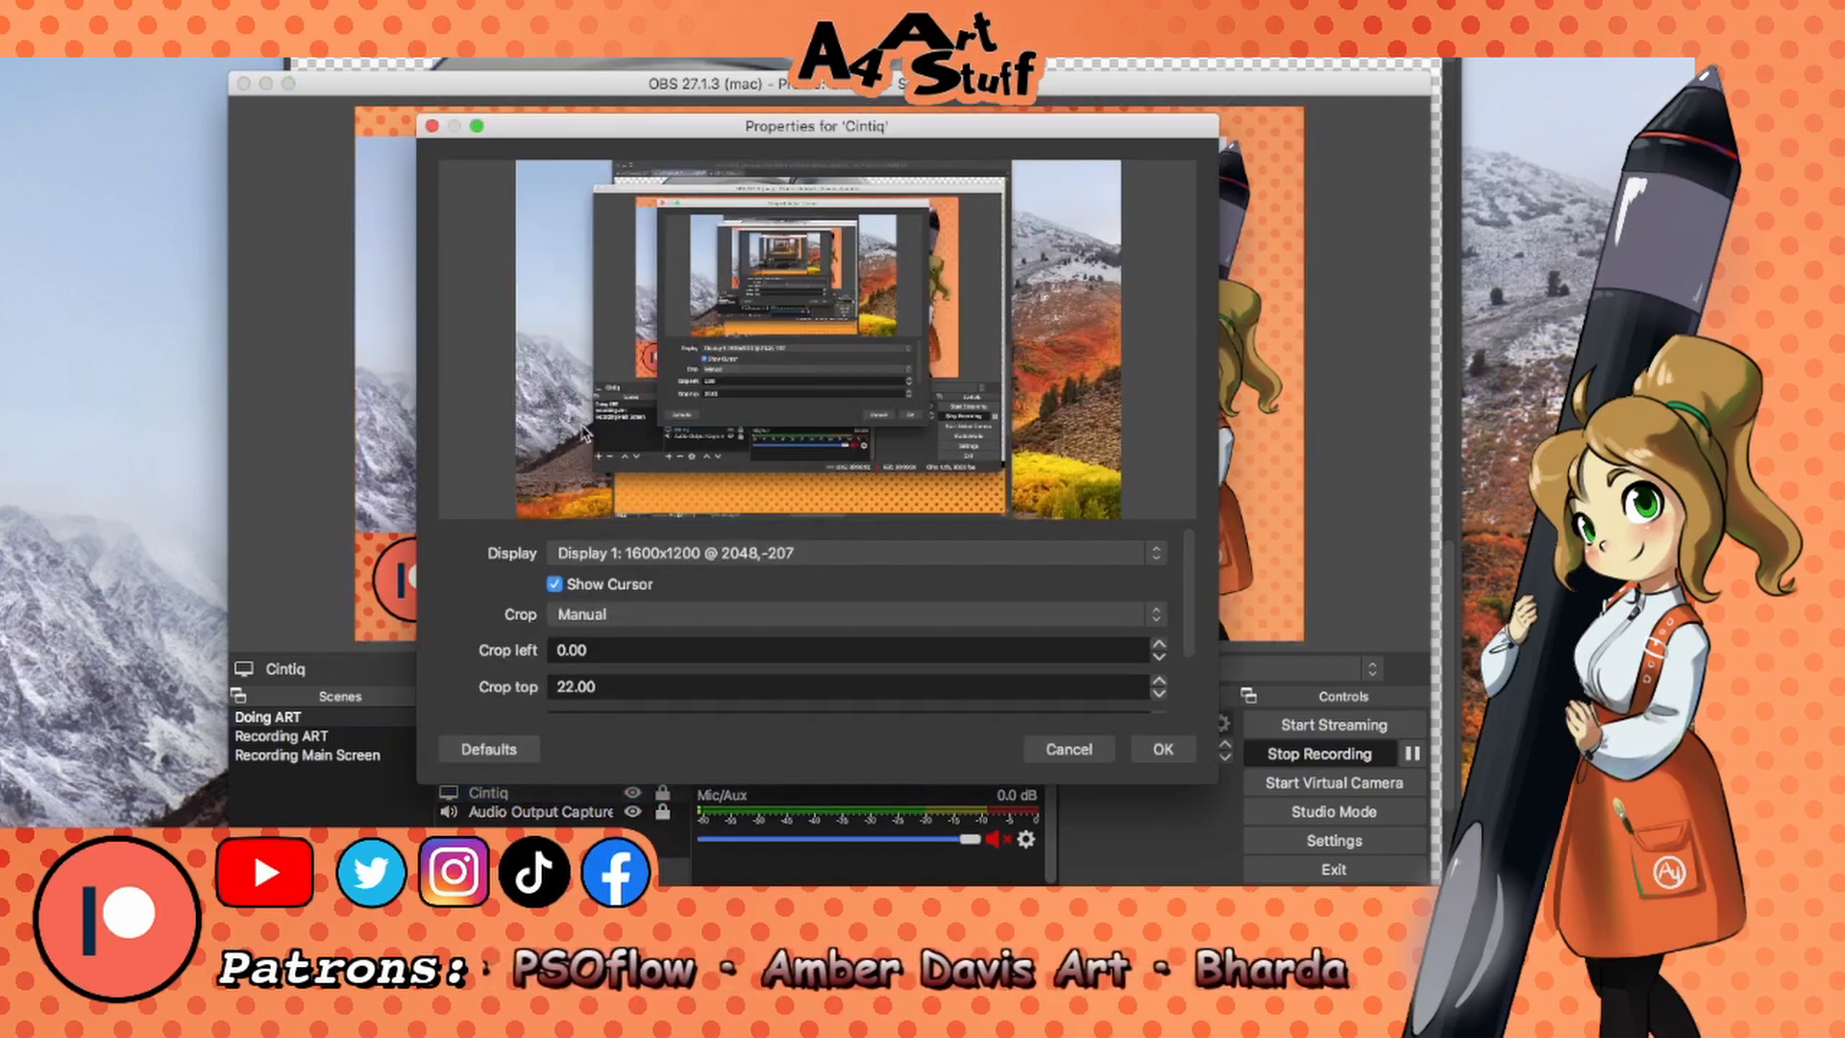
click(431, 126)
Review all the crop values in the Color Picker source's properties and leave them without changes.
double_click(541, 775)
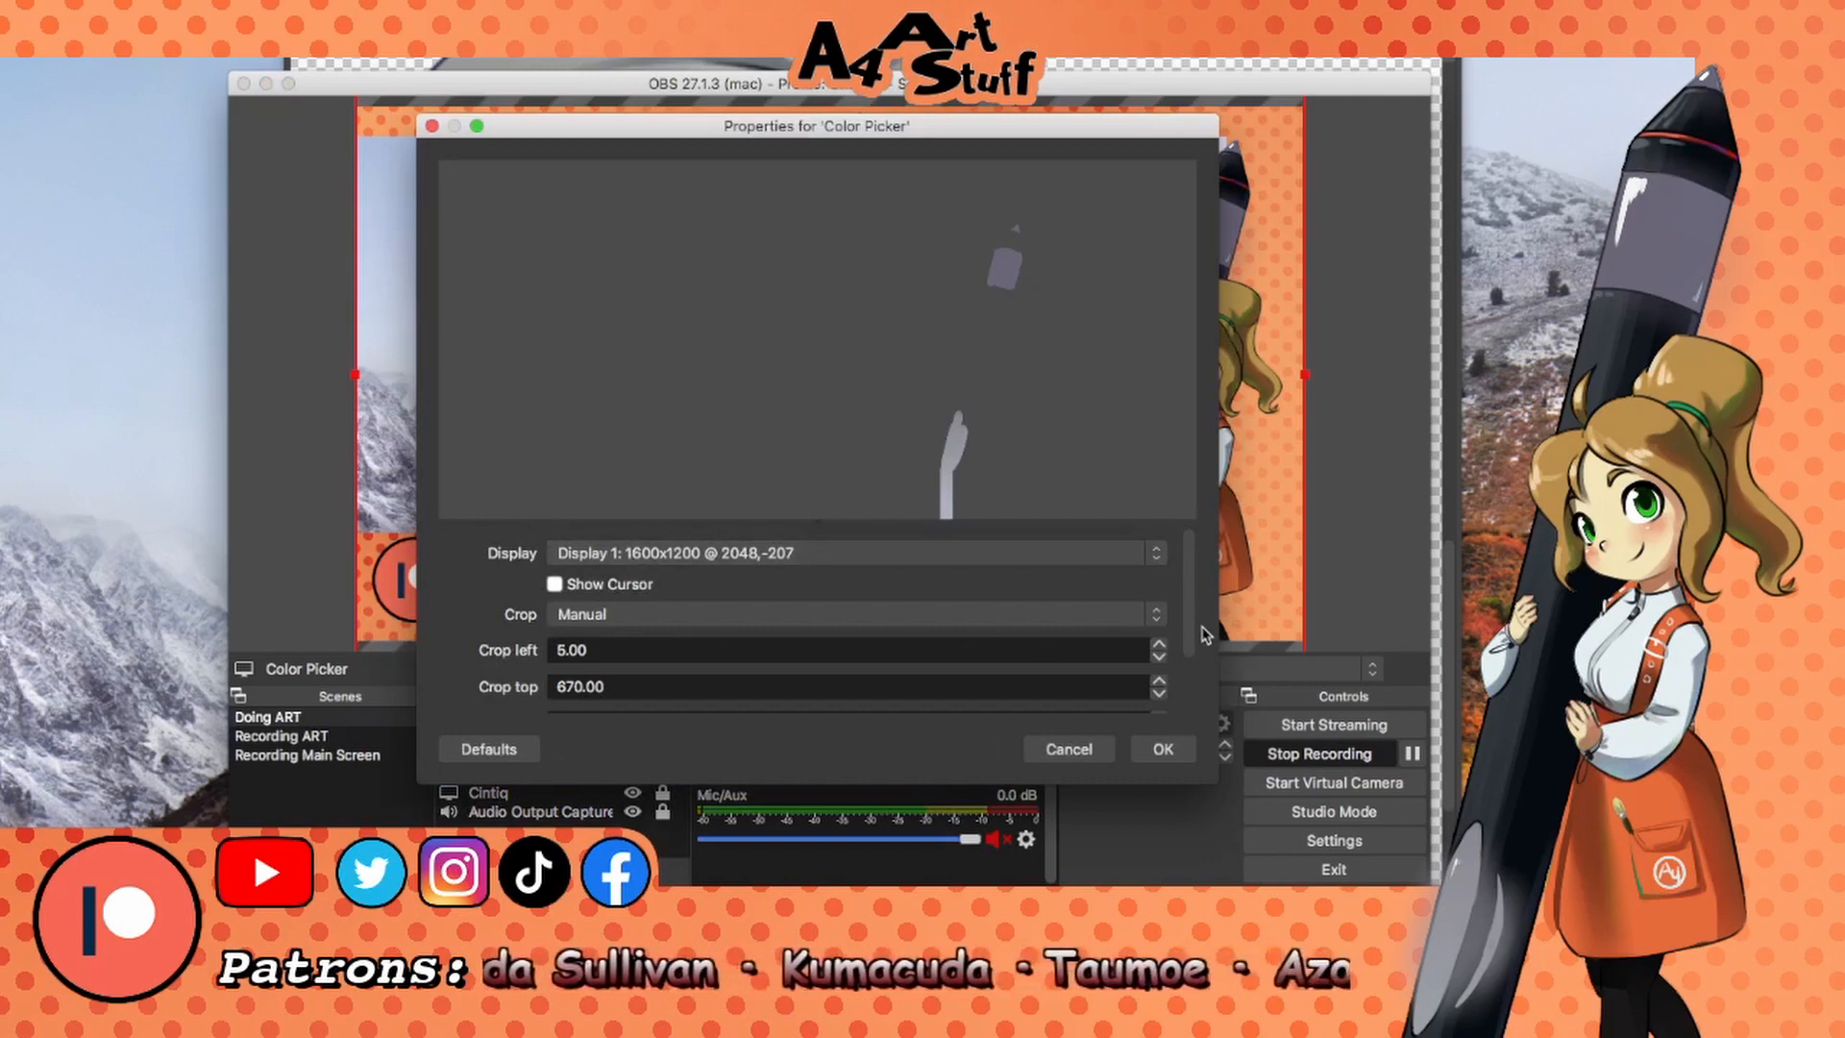
scroll(1205, 634, down, 2)
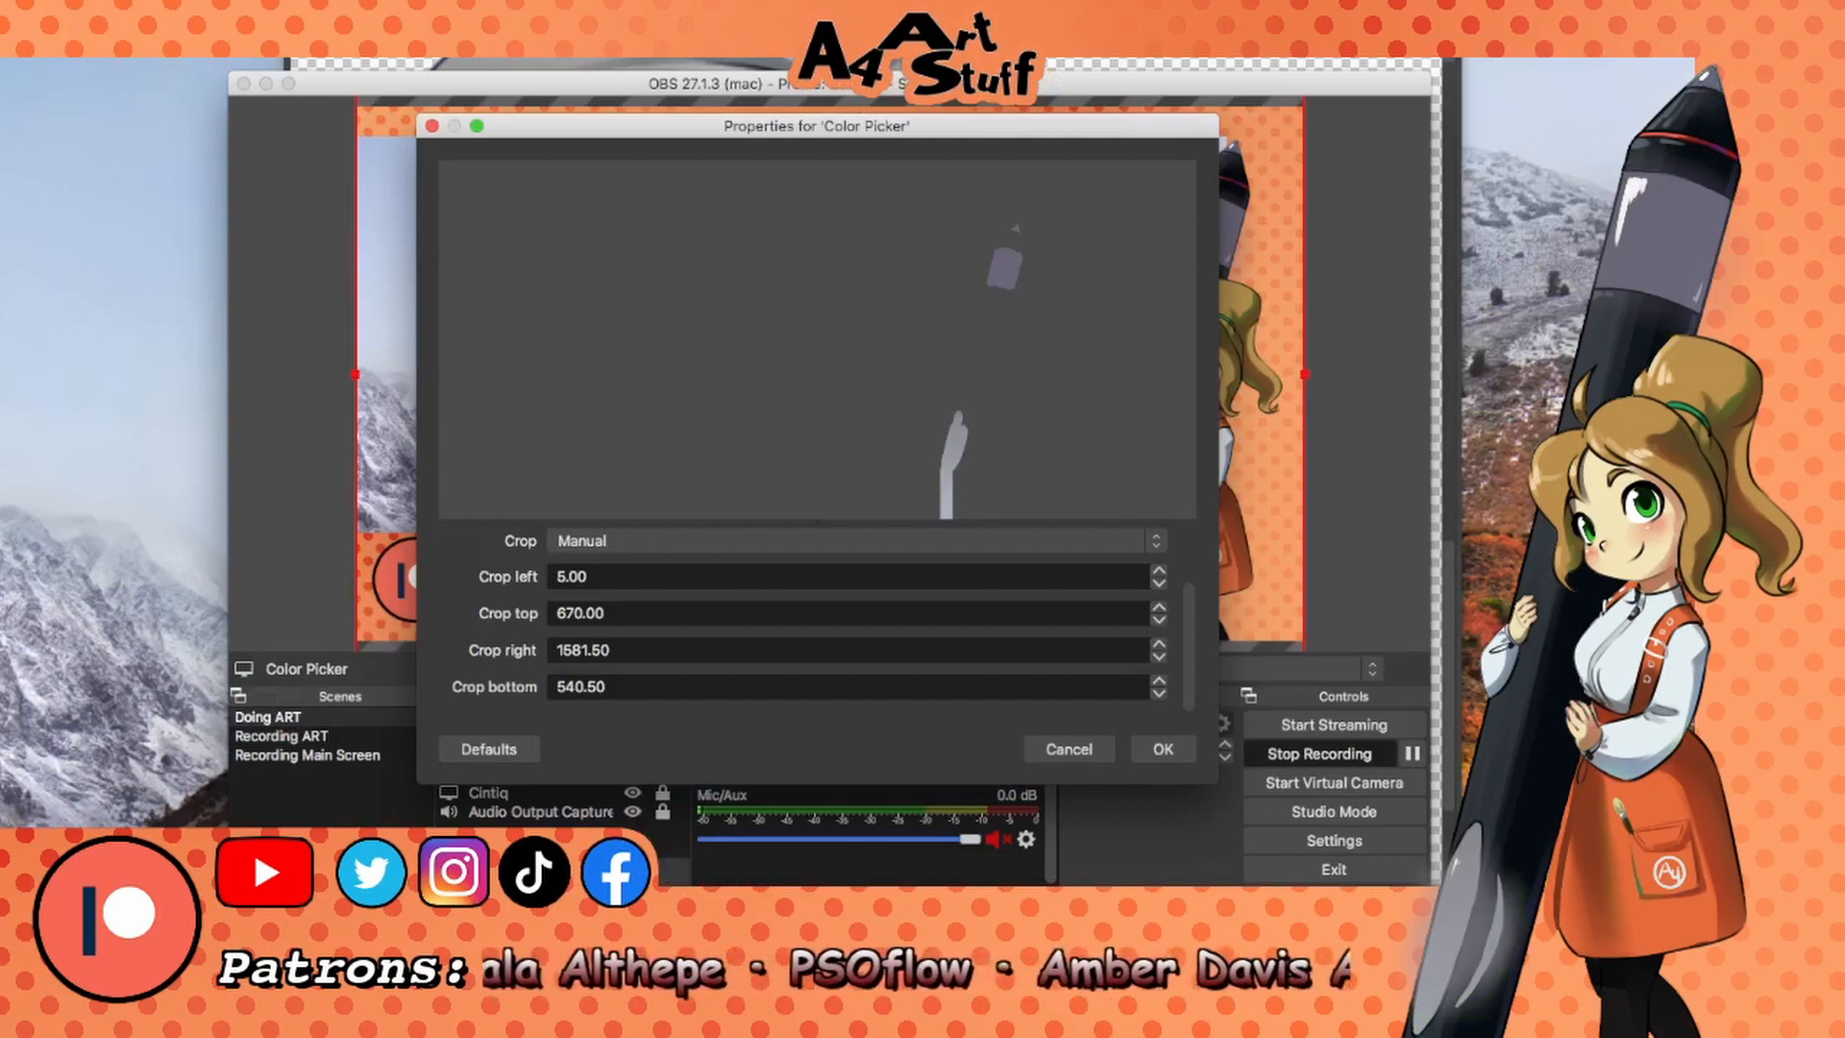
click(1069, 748)
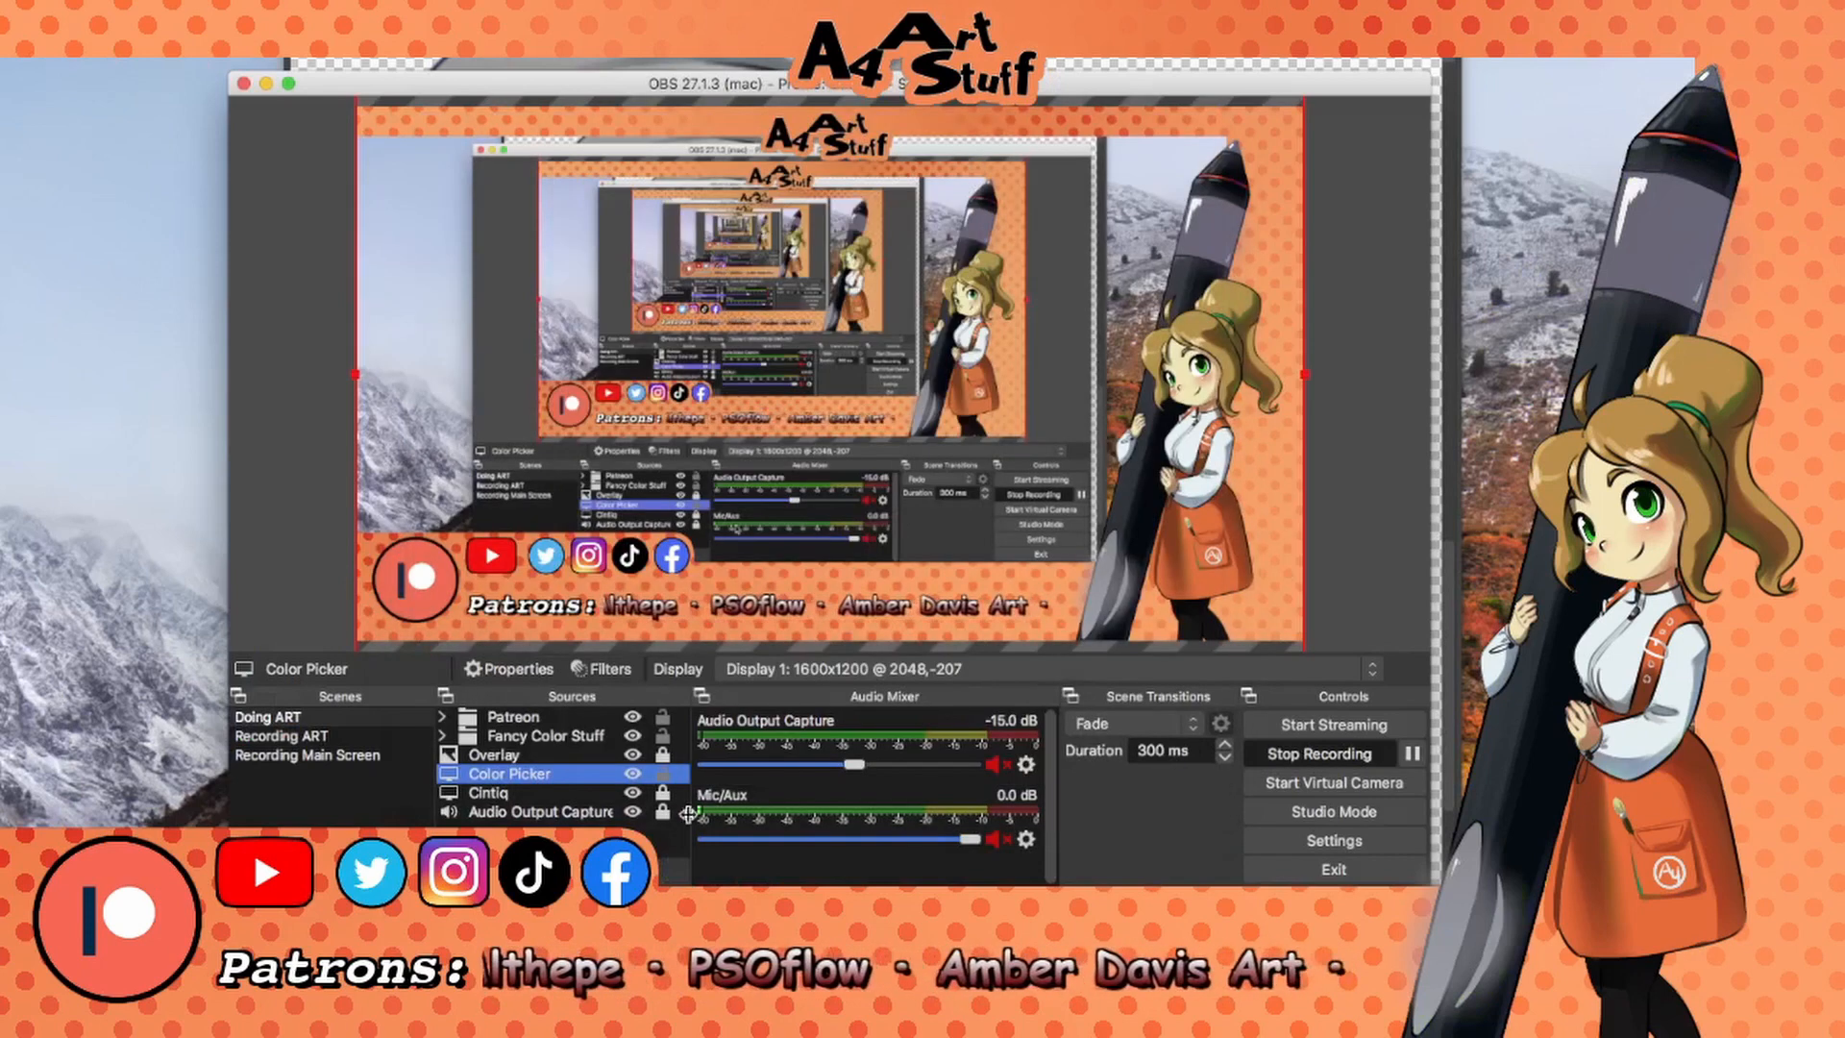
Hide the Overlay source in the Doing ART scene and switch to Clip Studio Paint to view the bare colour shapes.
click(632, 755)
key(super+Tab)
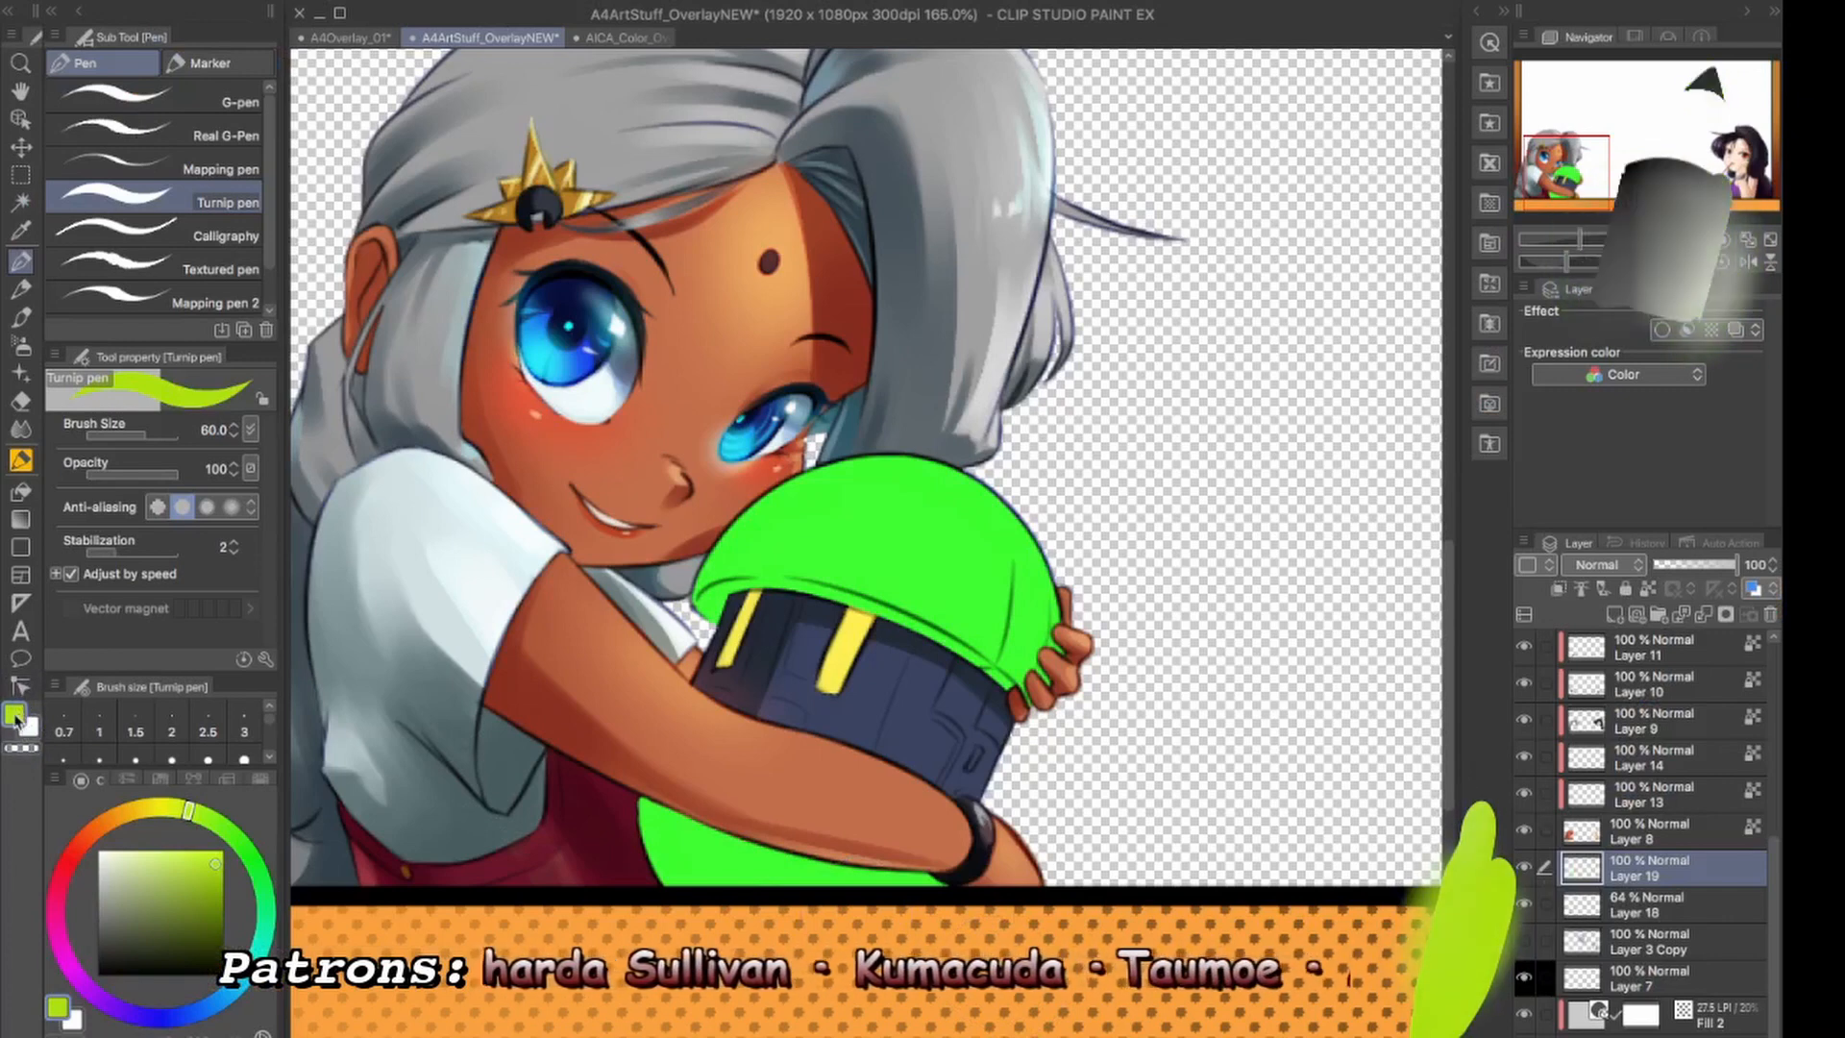
click(16, 717)
drag(857, 569, 817, 434)
click(593, 426)
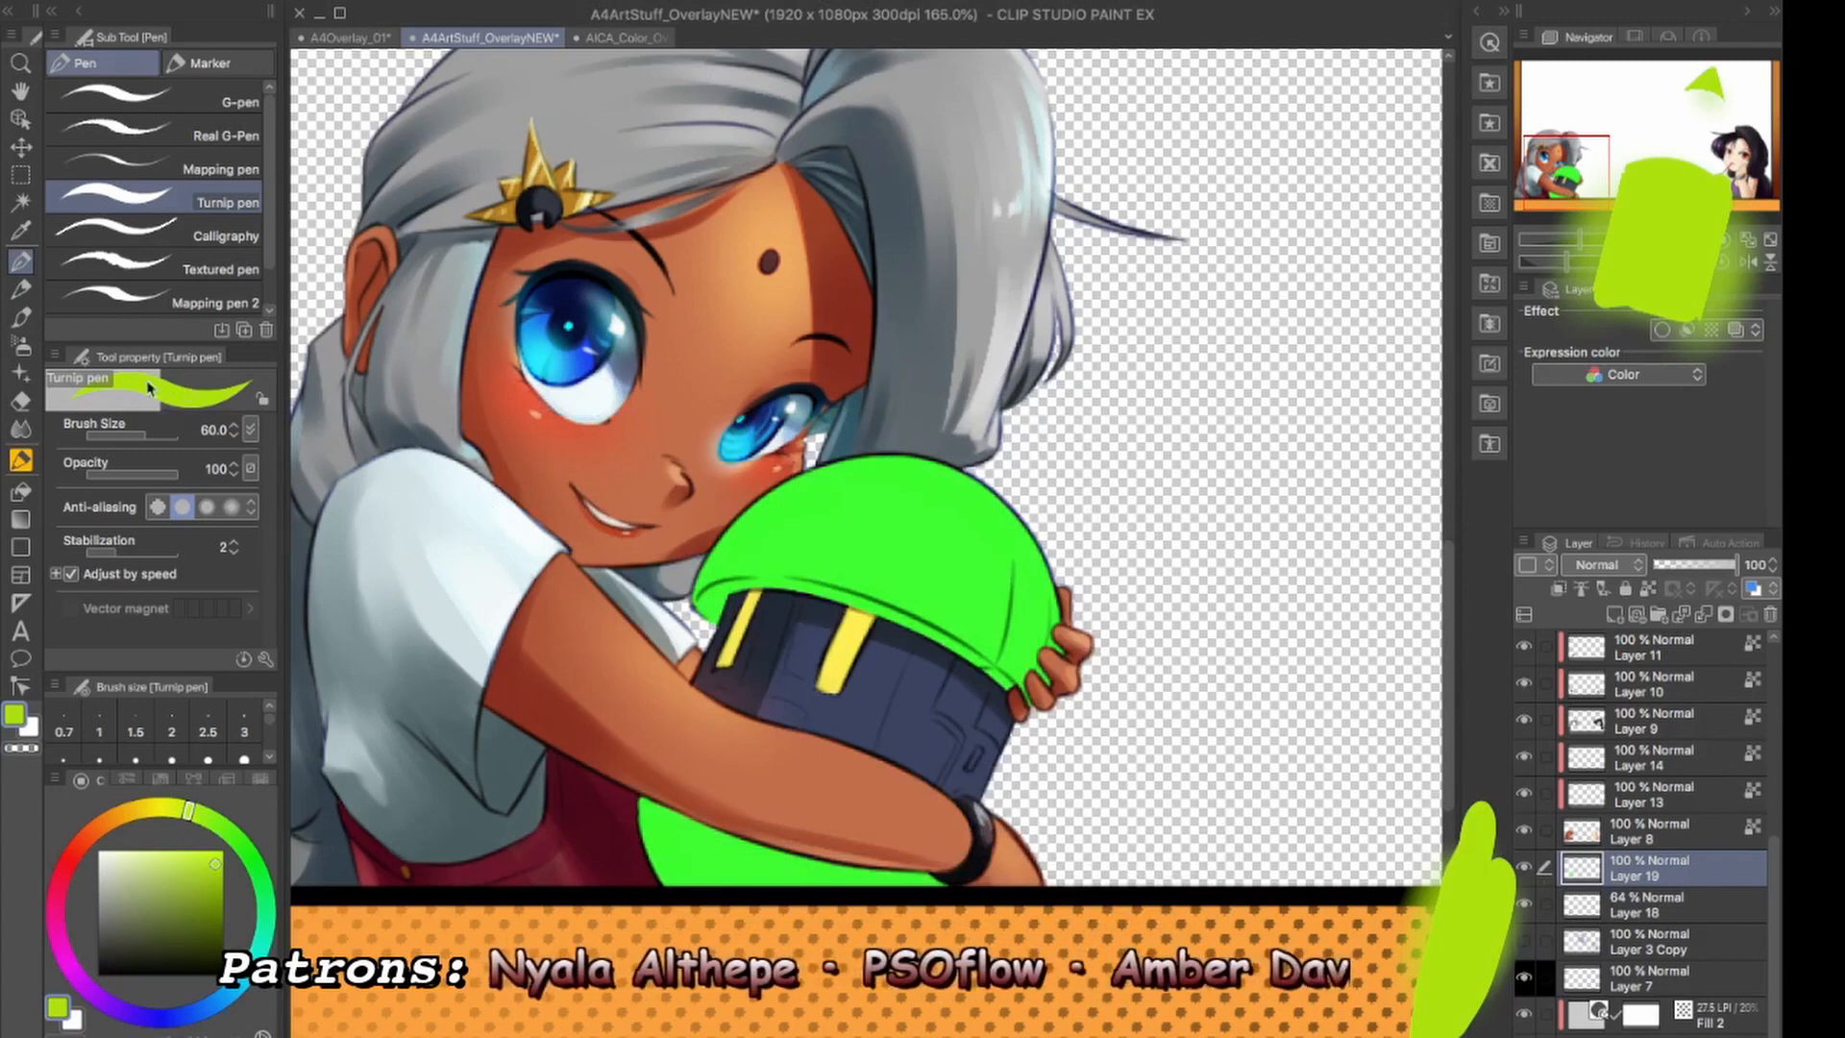
click(173, 269)
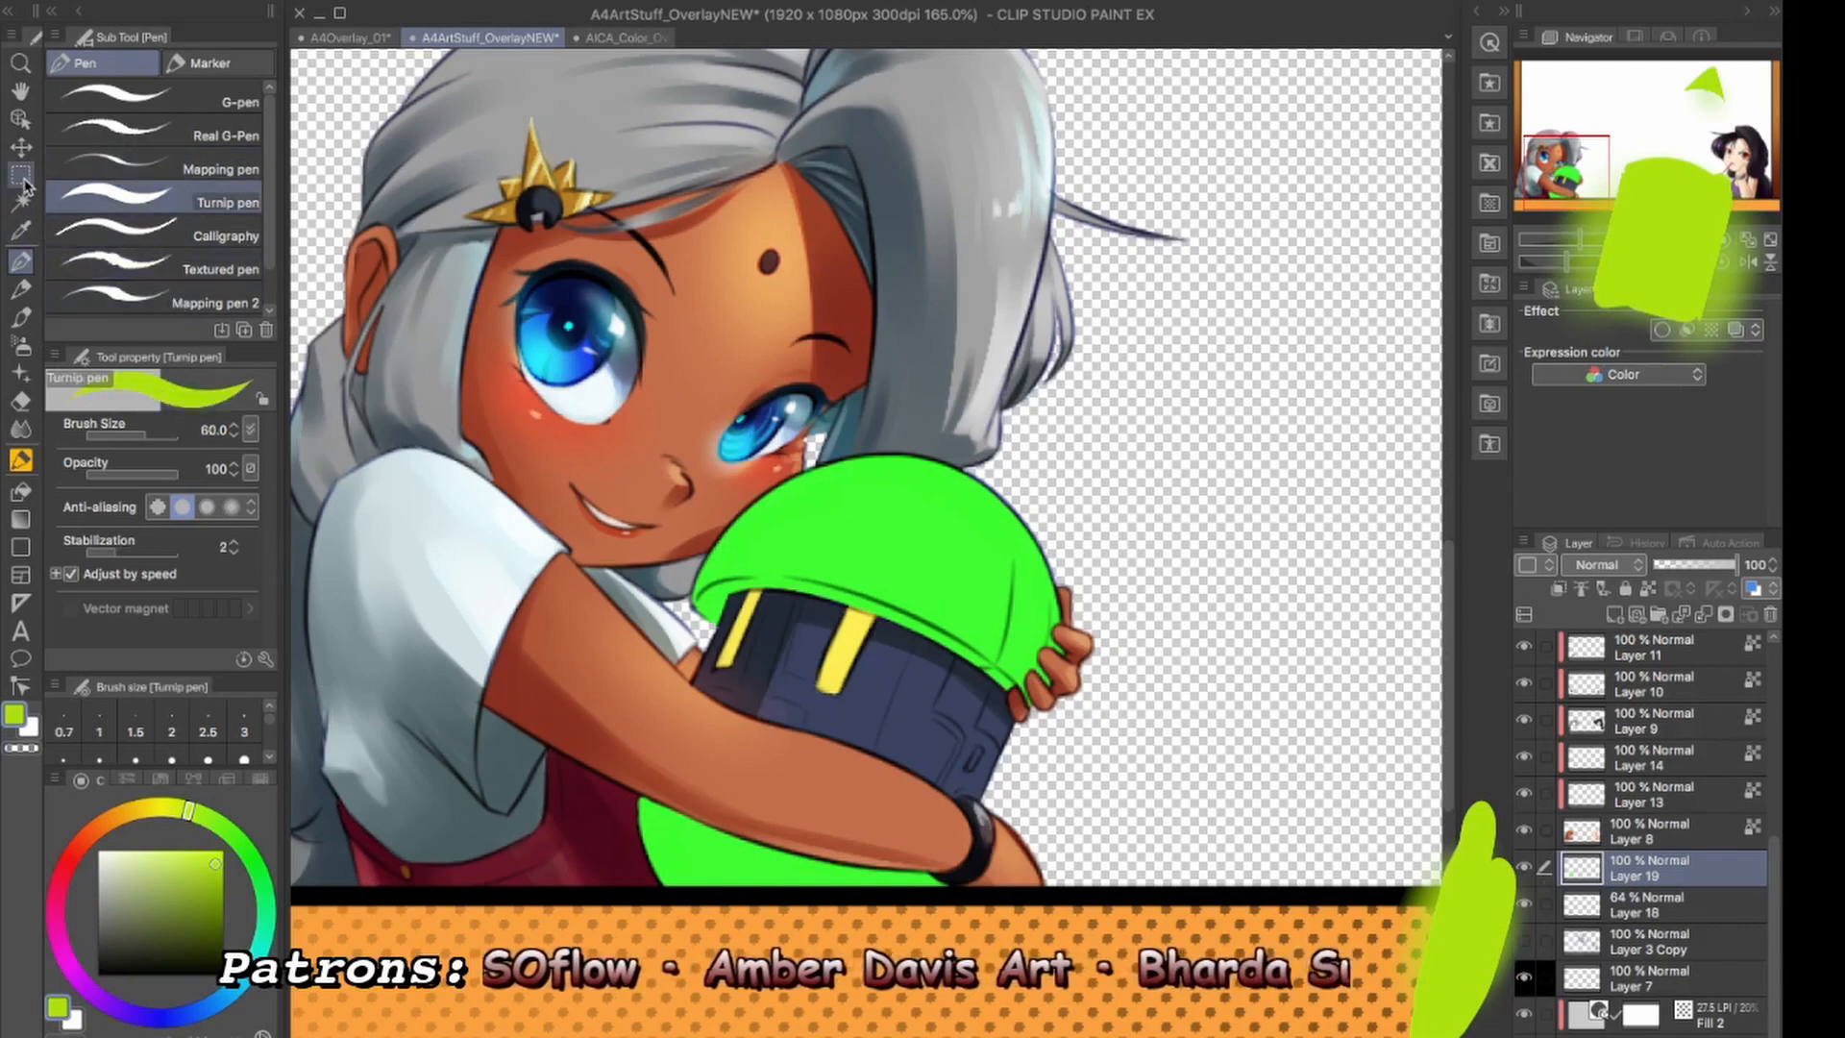
click(20, 174)
click(21, 120)
click(20, 147)
click(21, 289)
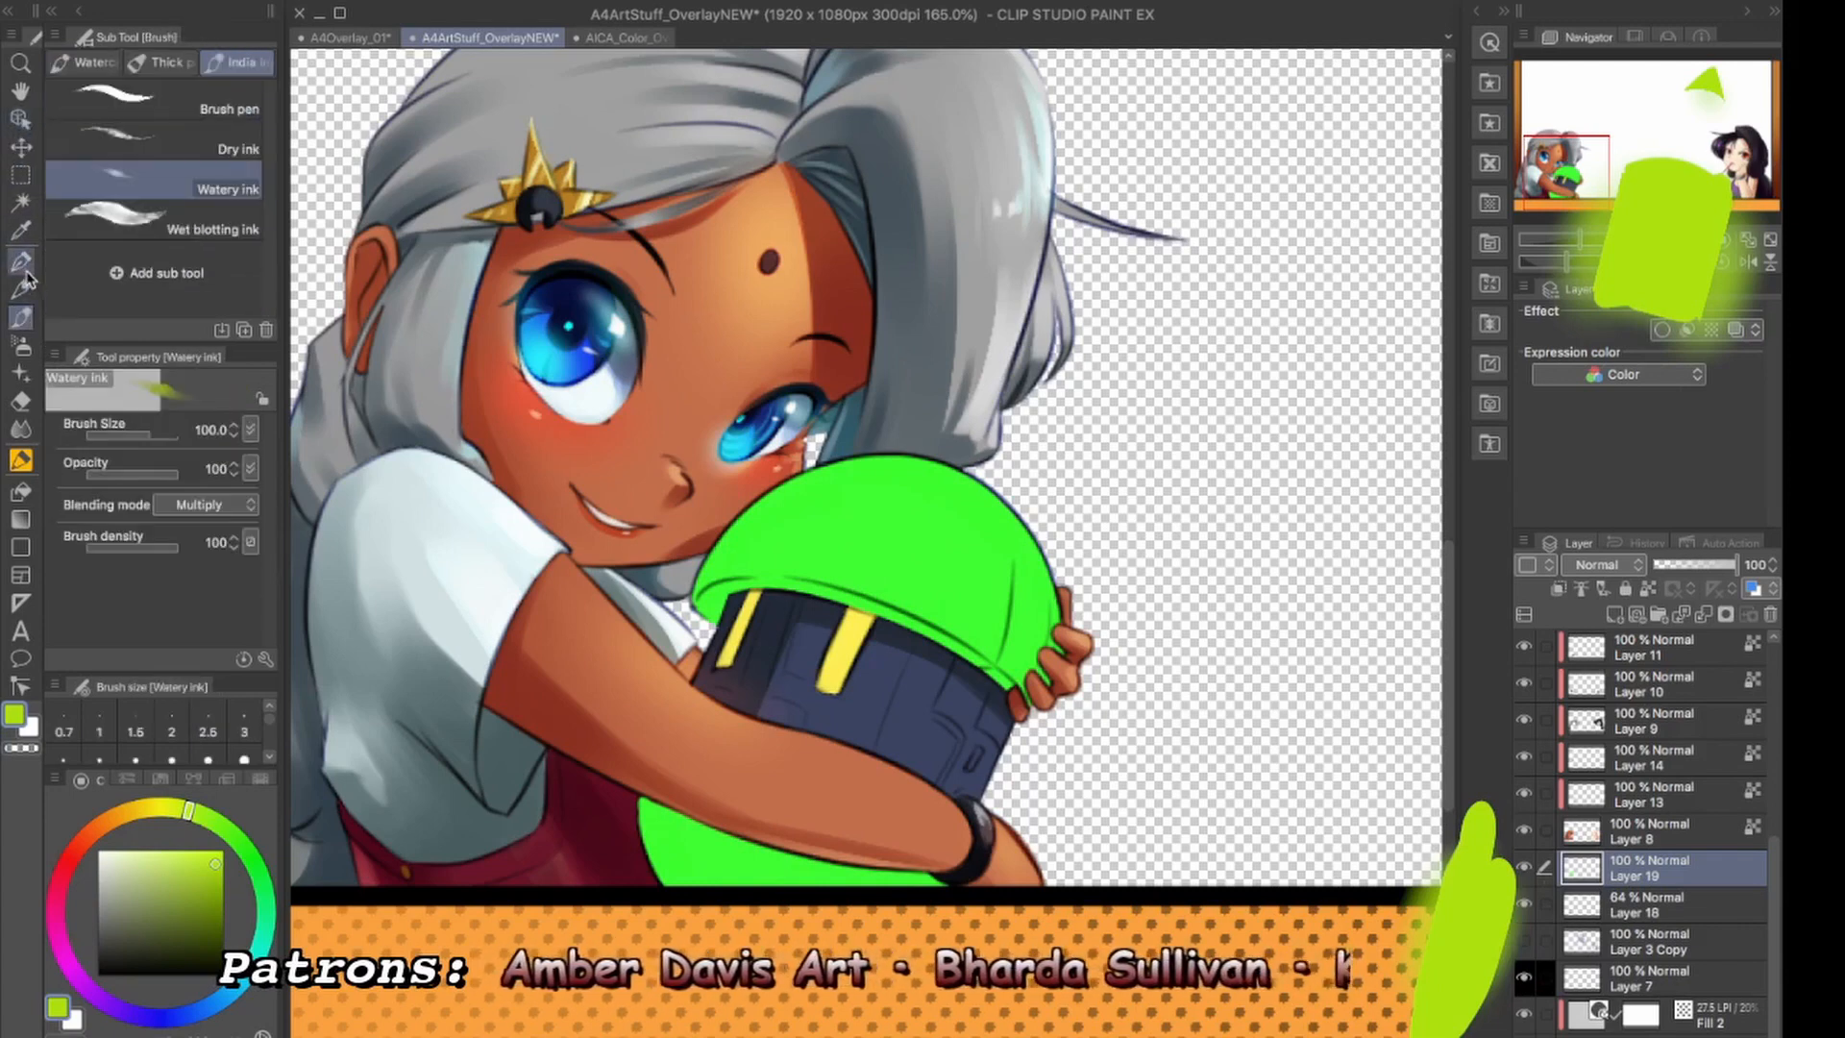
click(20, 261)
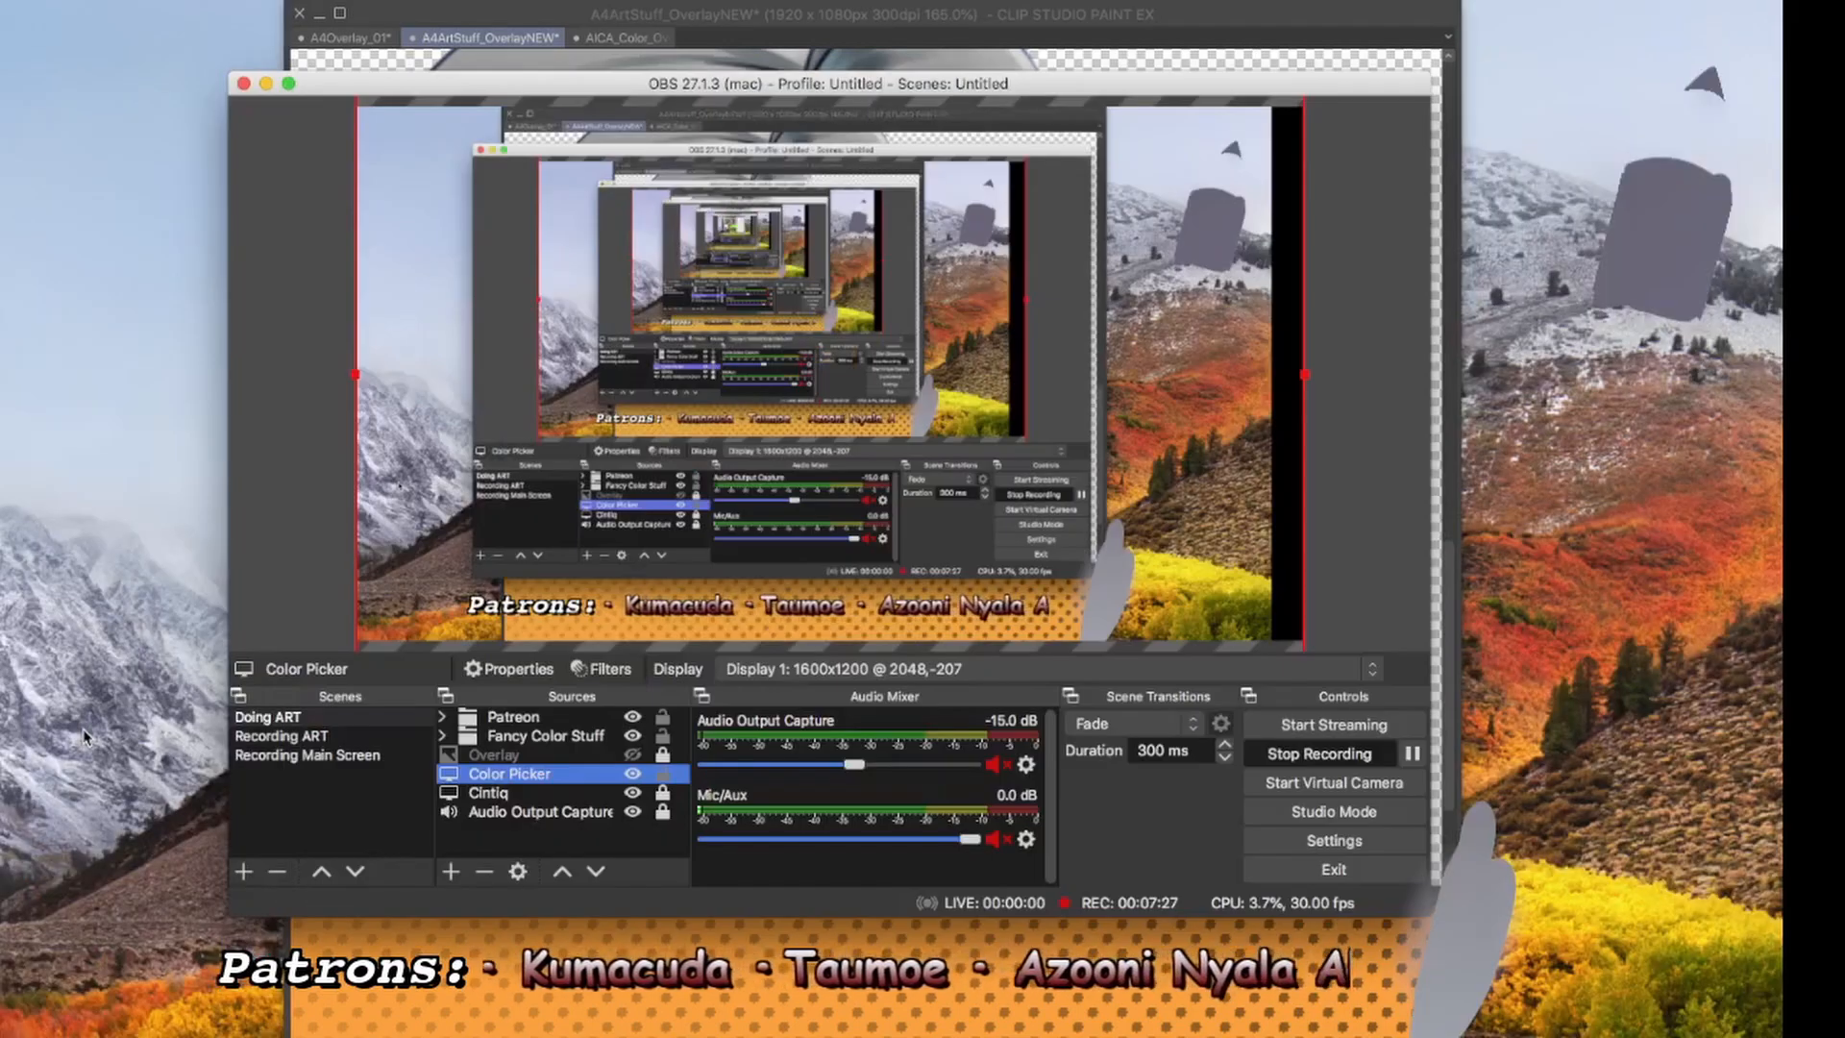
Return to OBS, inspect the display and crop values in the Color Picker source's properties, and close them without changes.
double_click(524, 769)
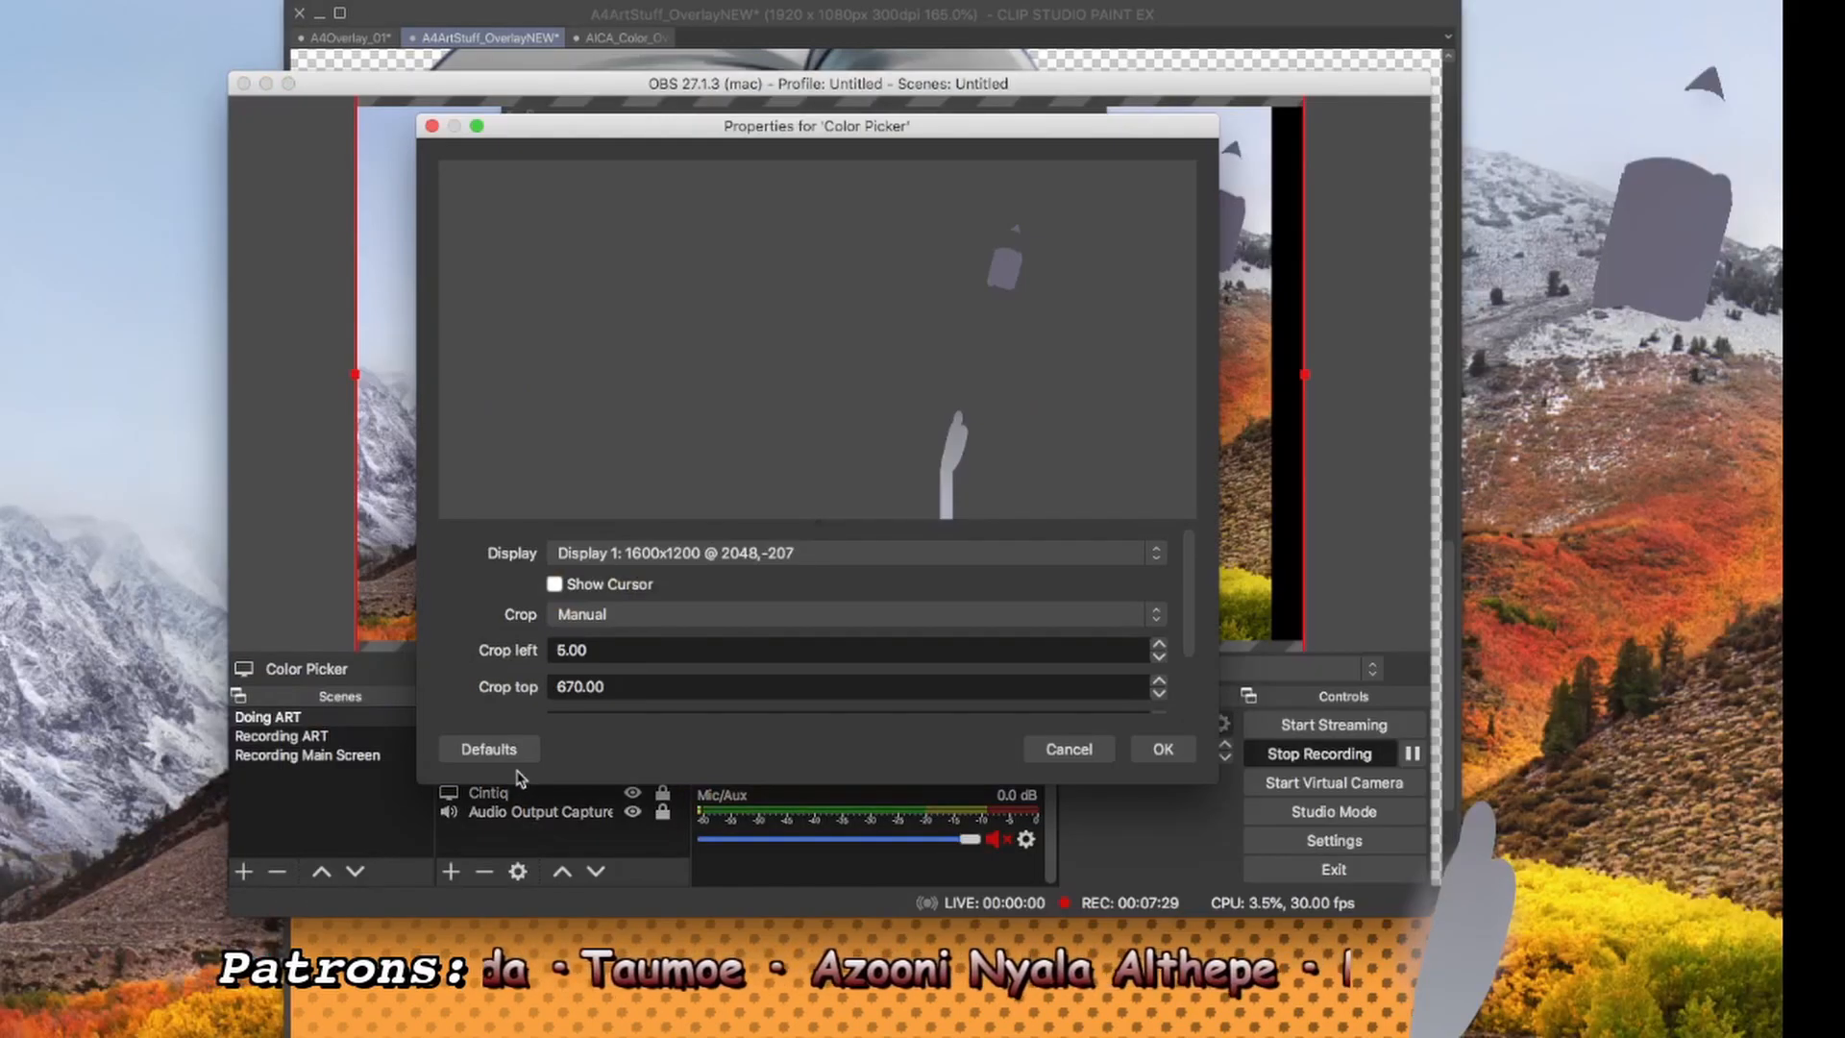
drag(1021, 130, 1309, 137)
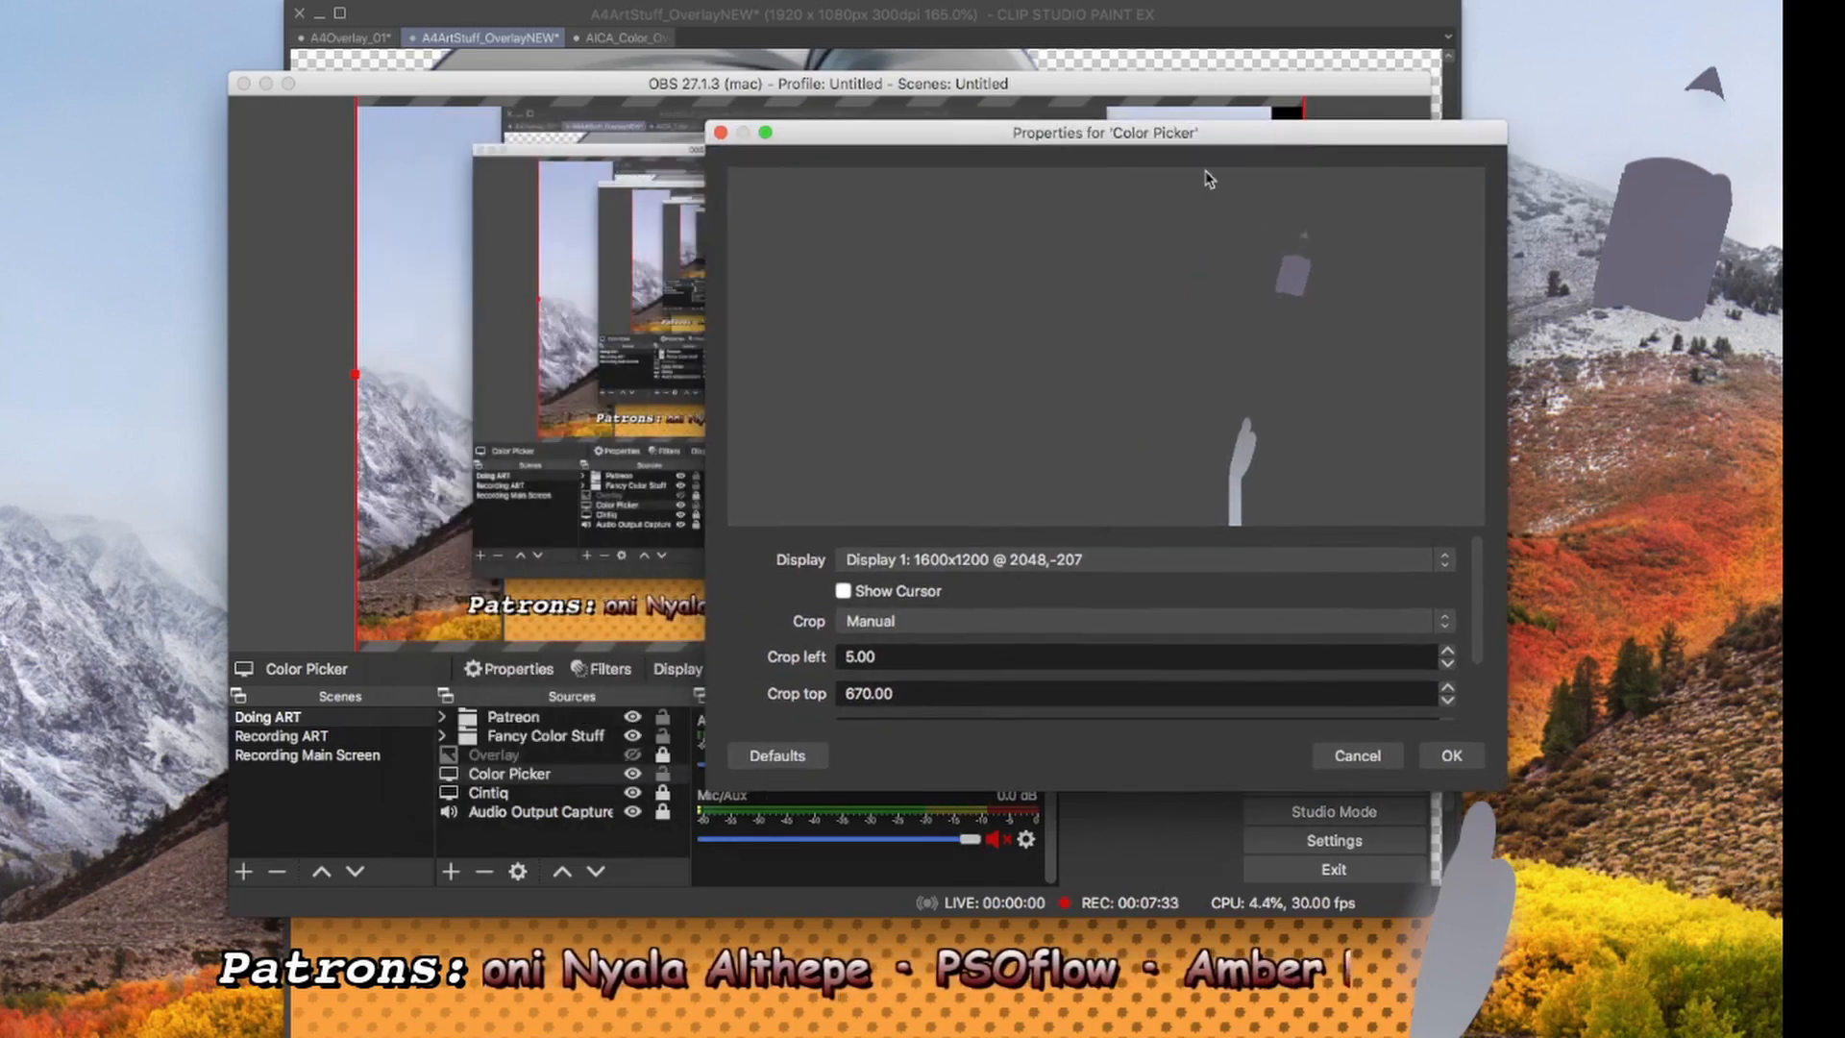
scroll(1476, 577, down, 3)
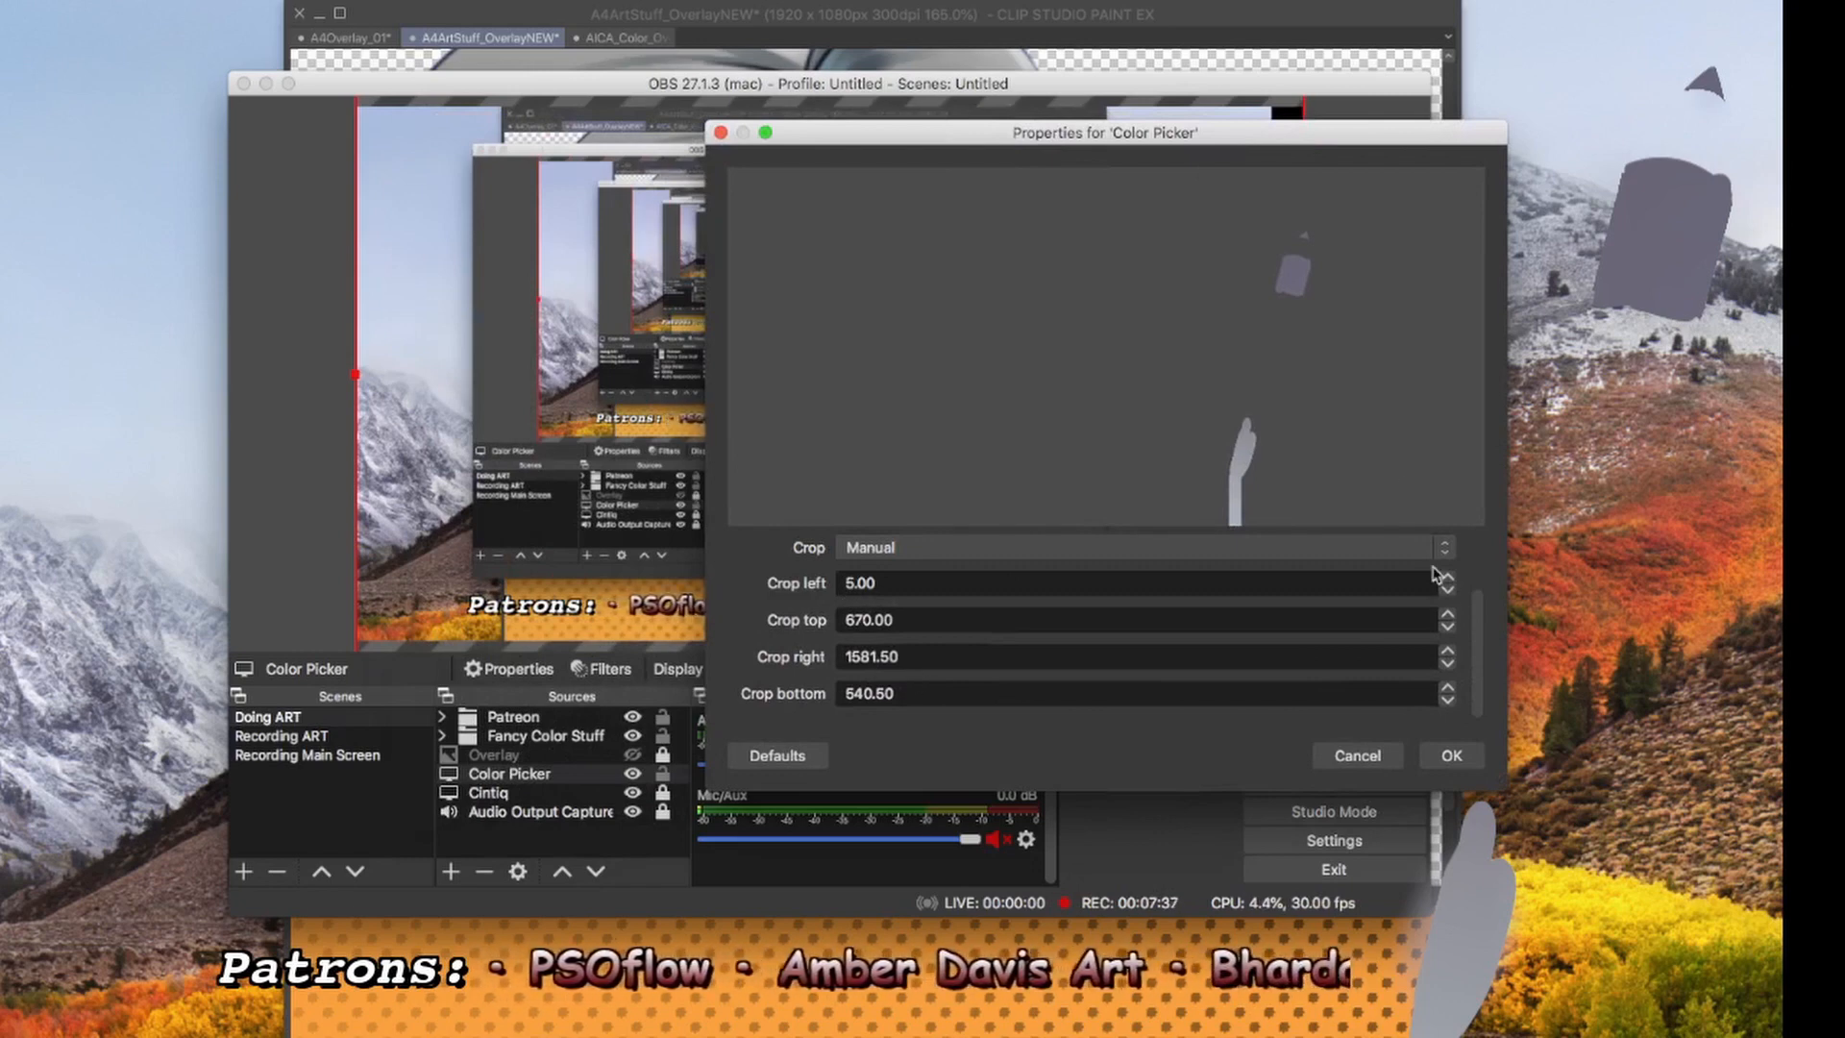
scroll(1478, 641, up, 3)
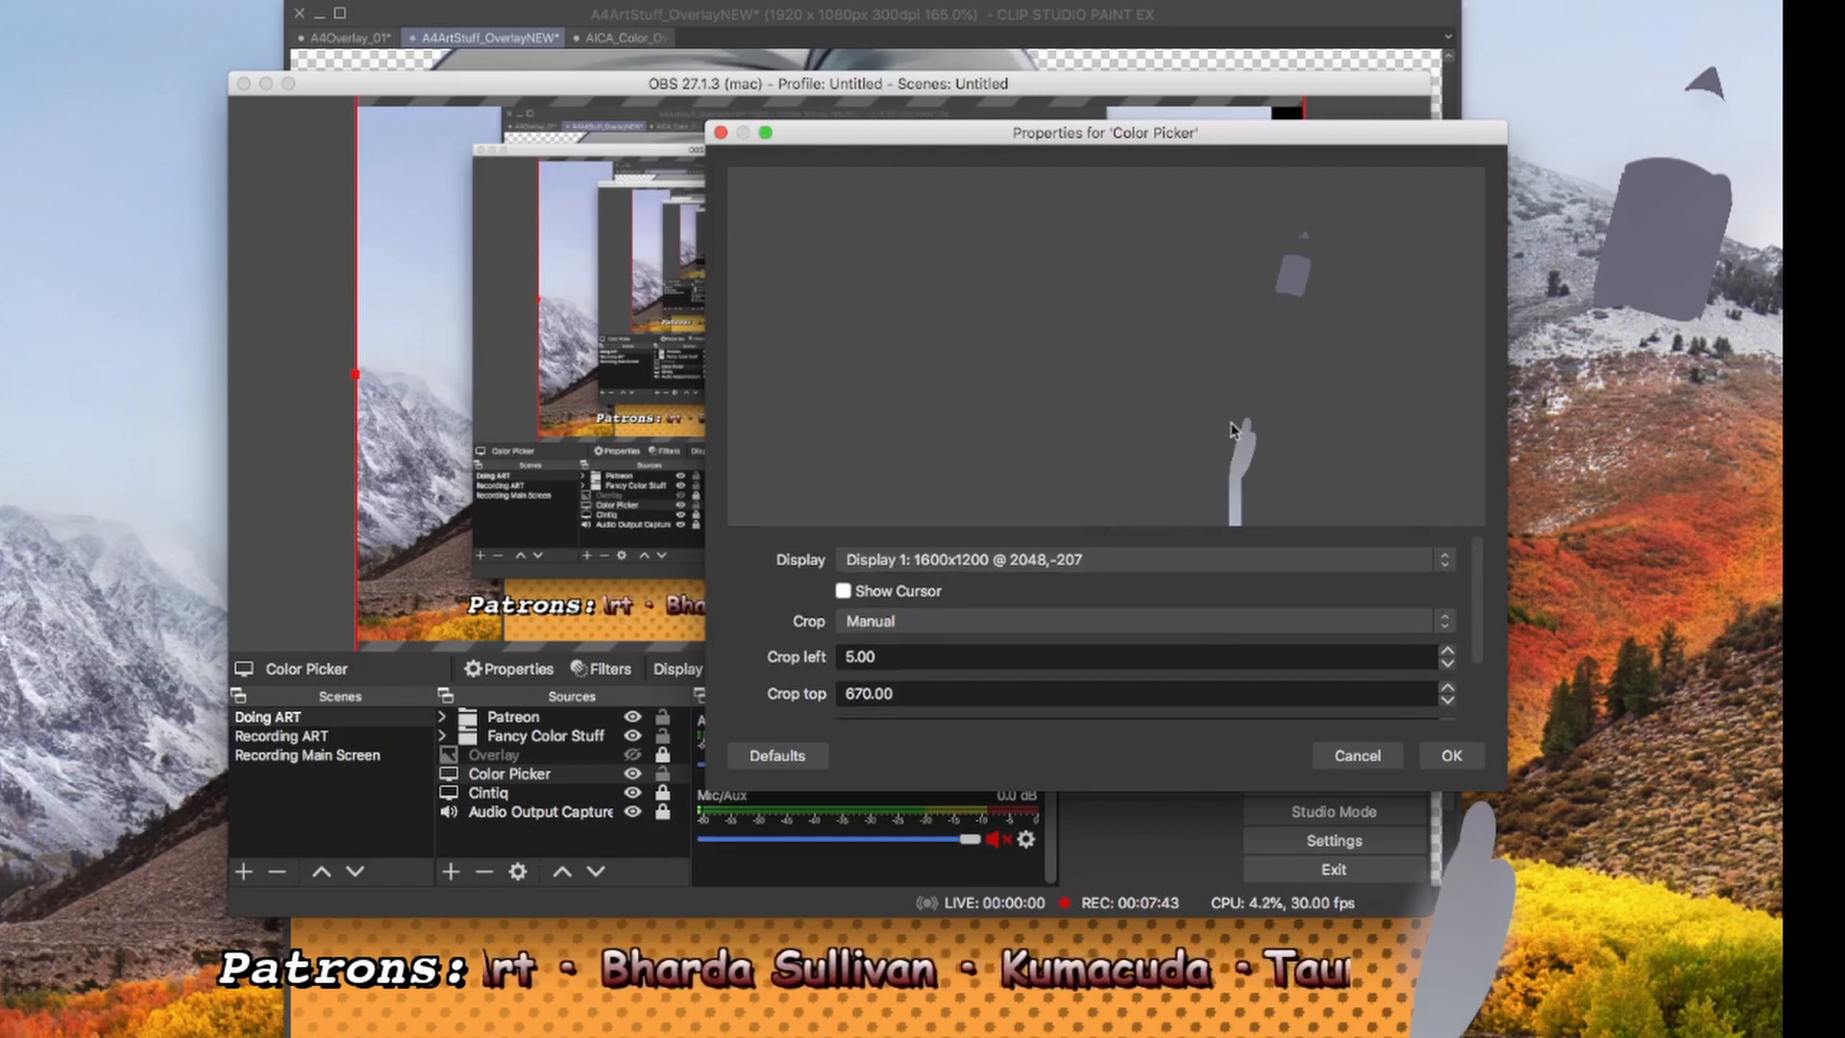
click(1357, 755)
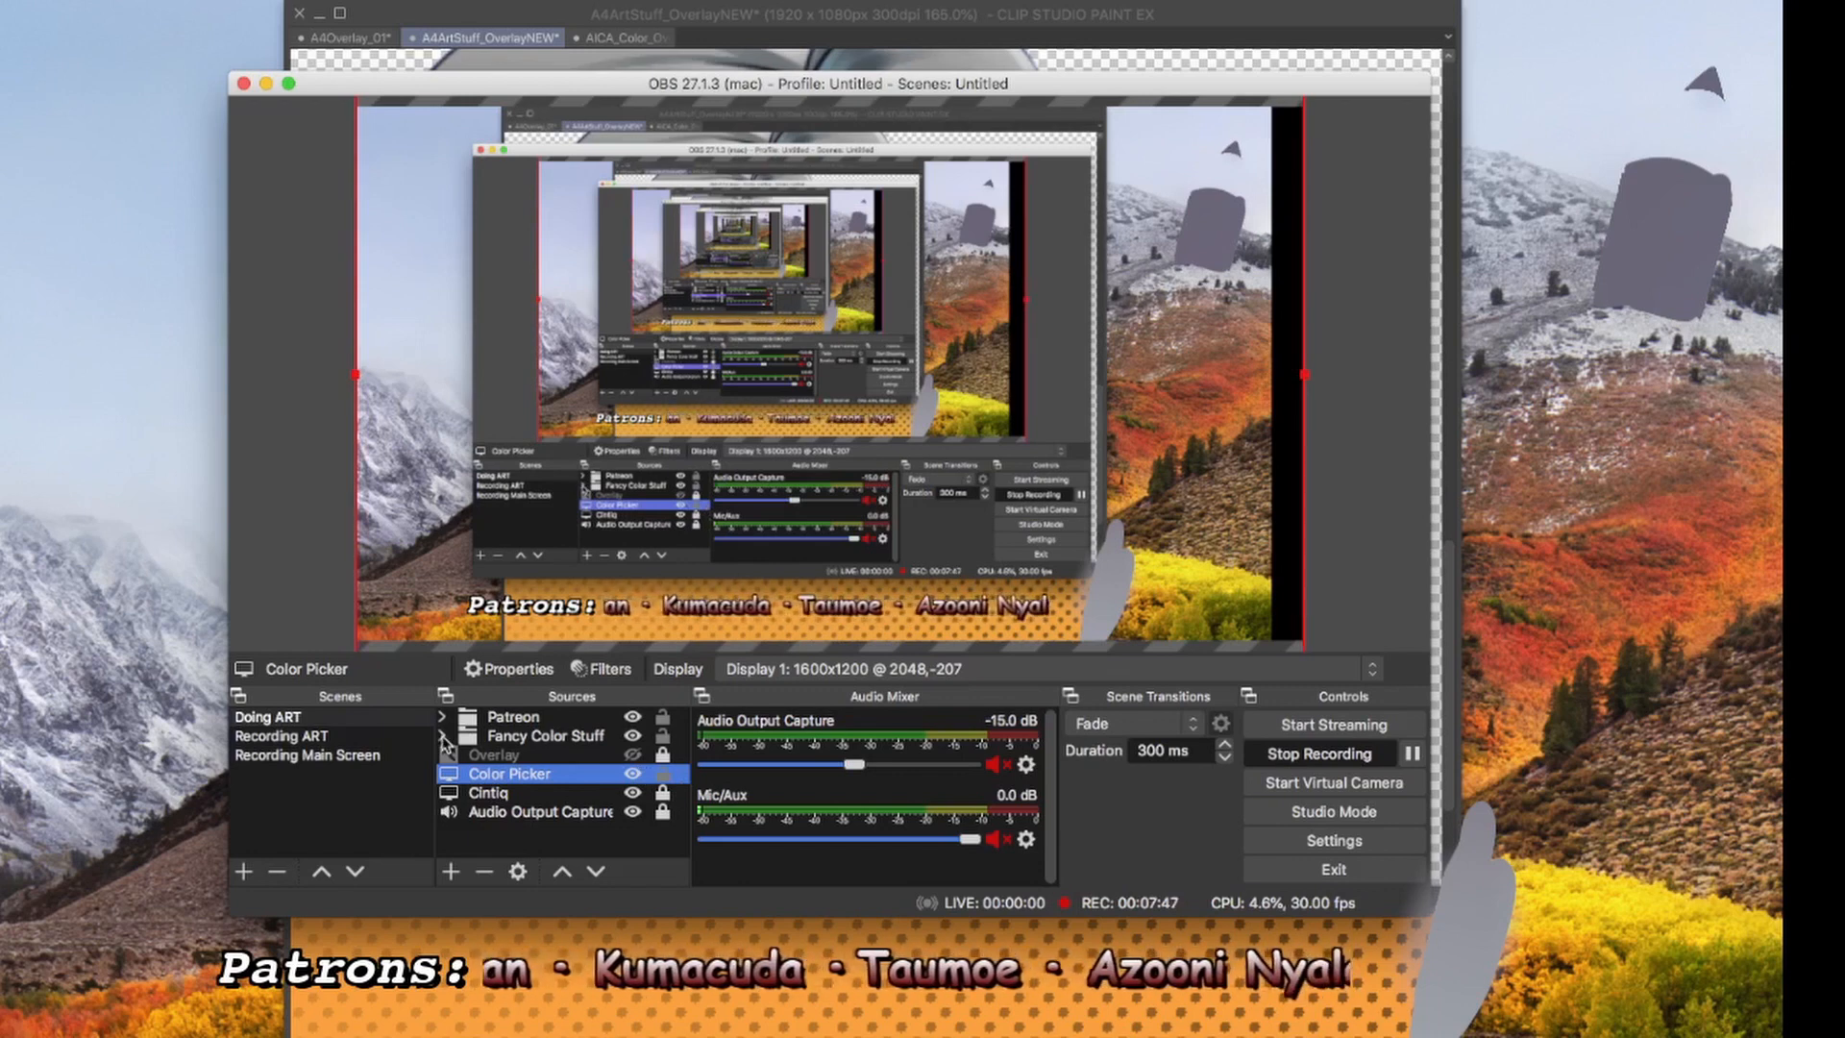
Expand the Fancy Color Stuff group, then check the Color Picker source's properties and cancel them.
click(519, 736)
click(442, 736)
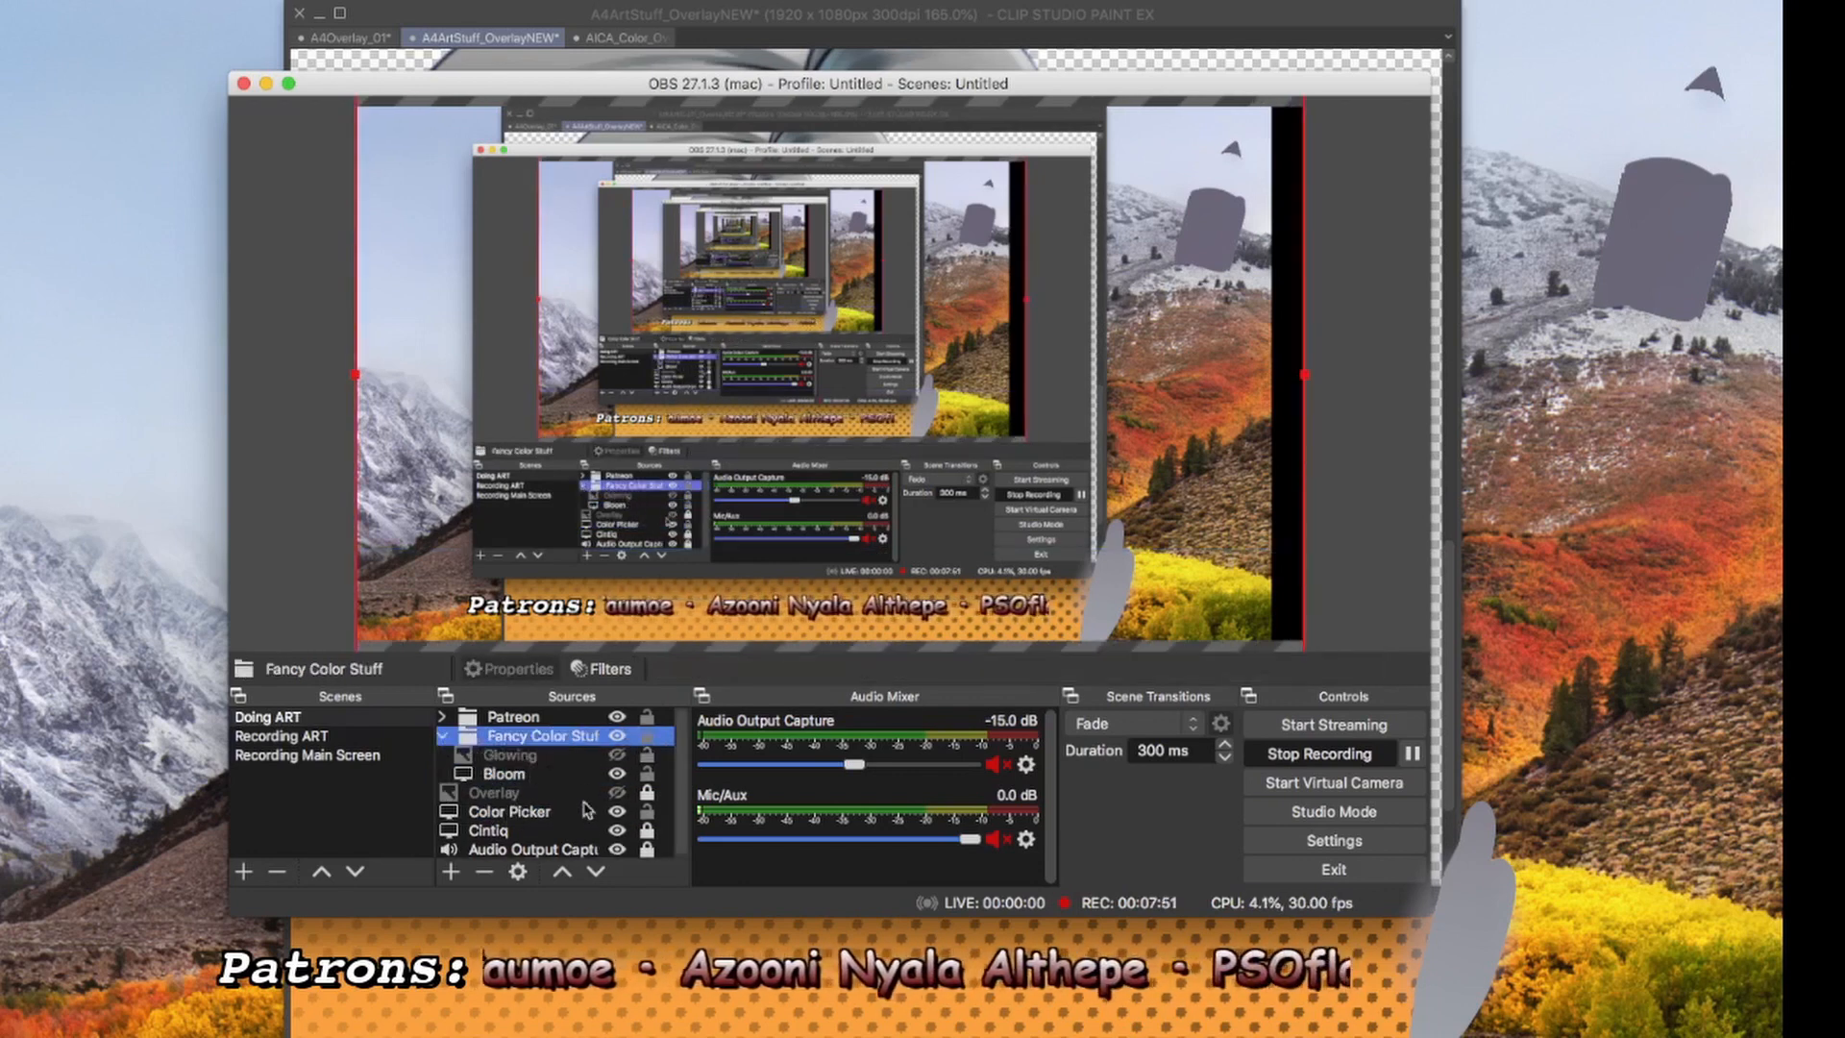
double_click(519, 811)
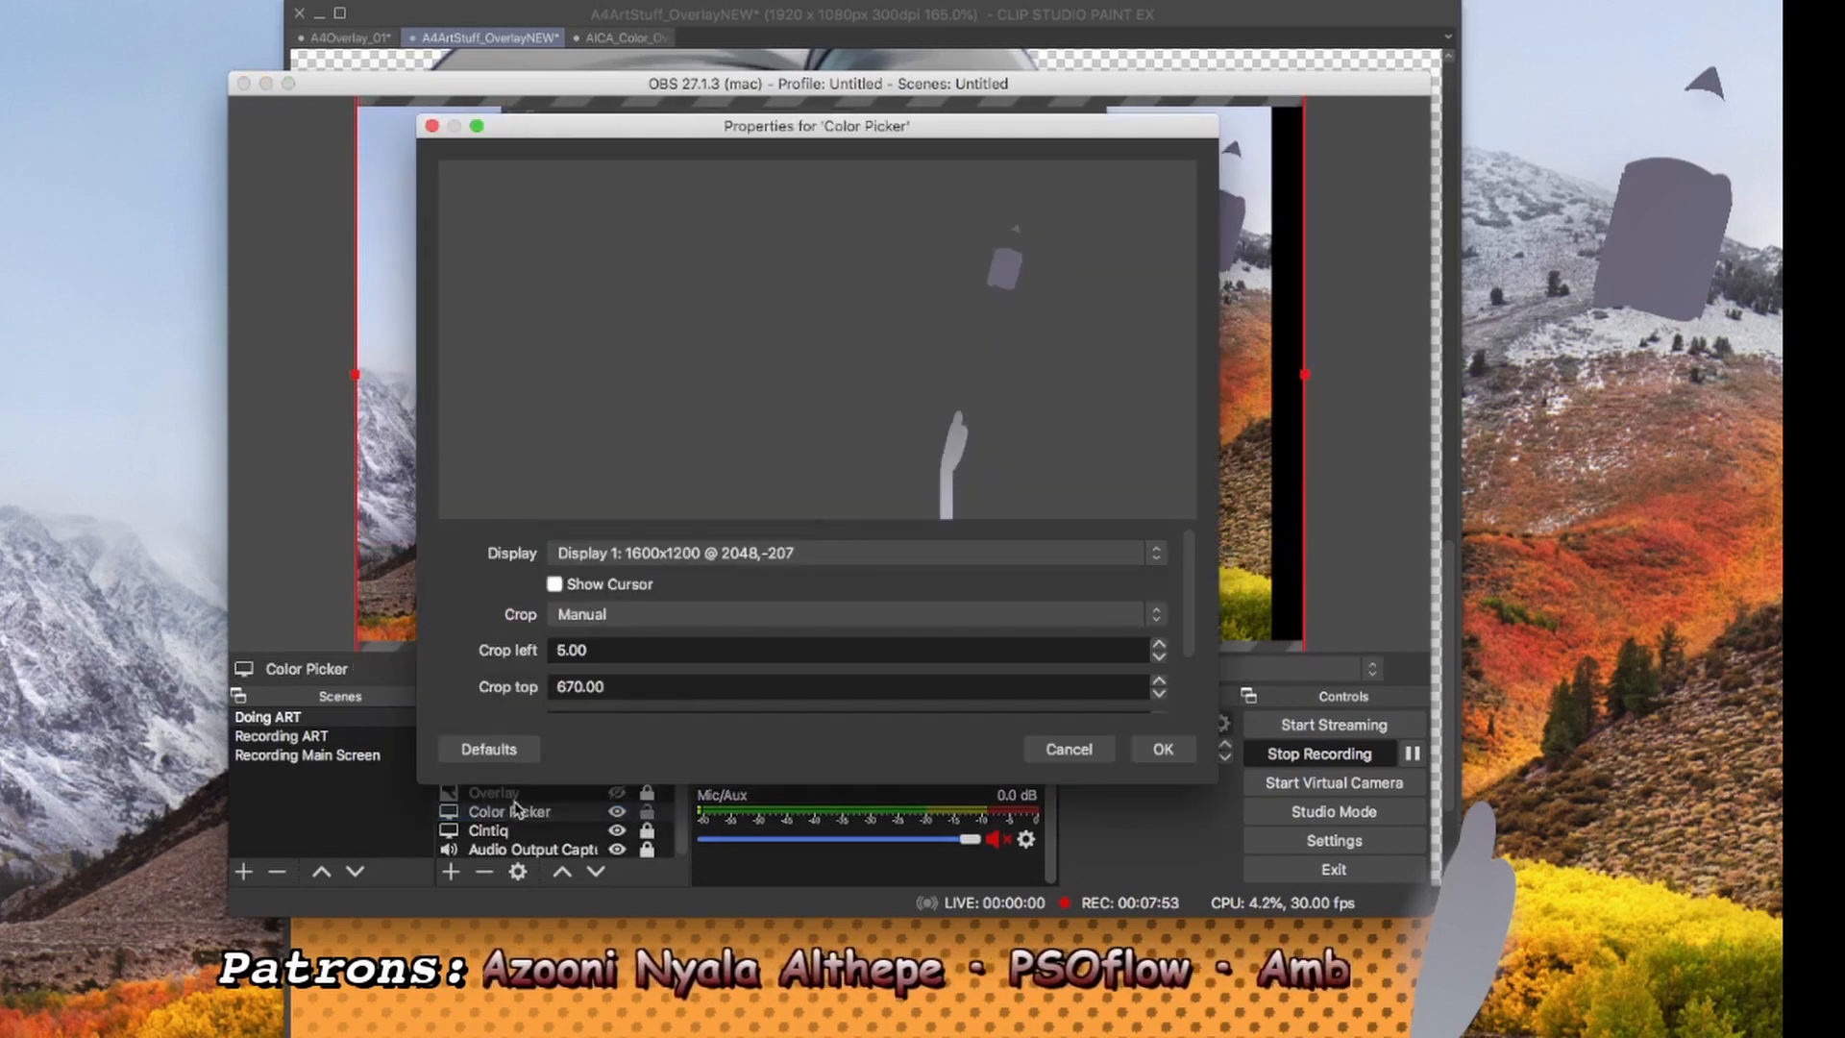
click(1068, 750)
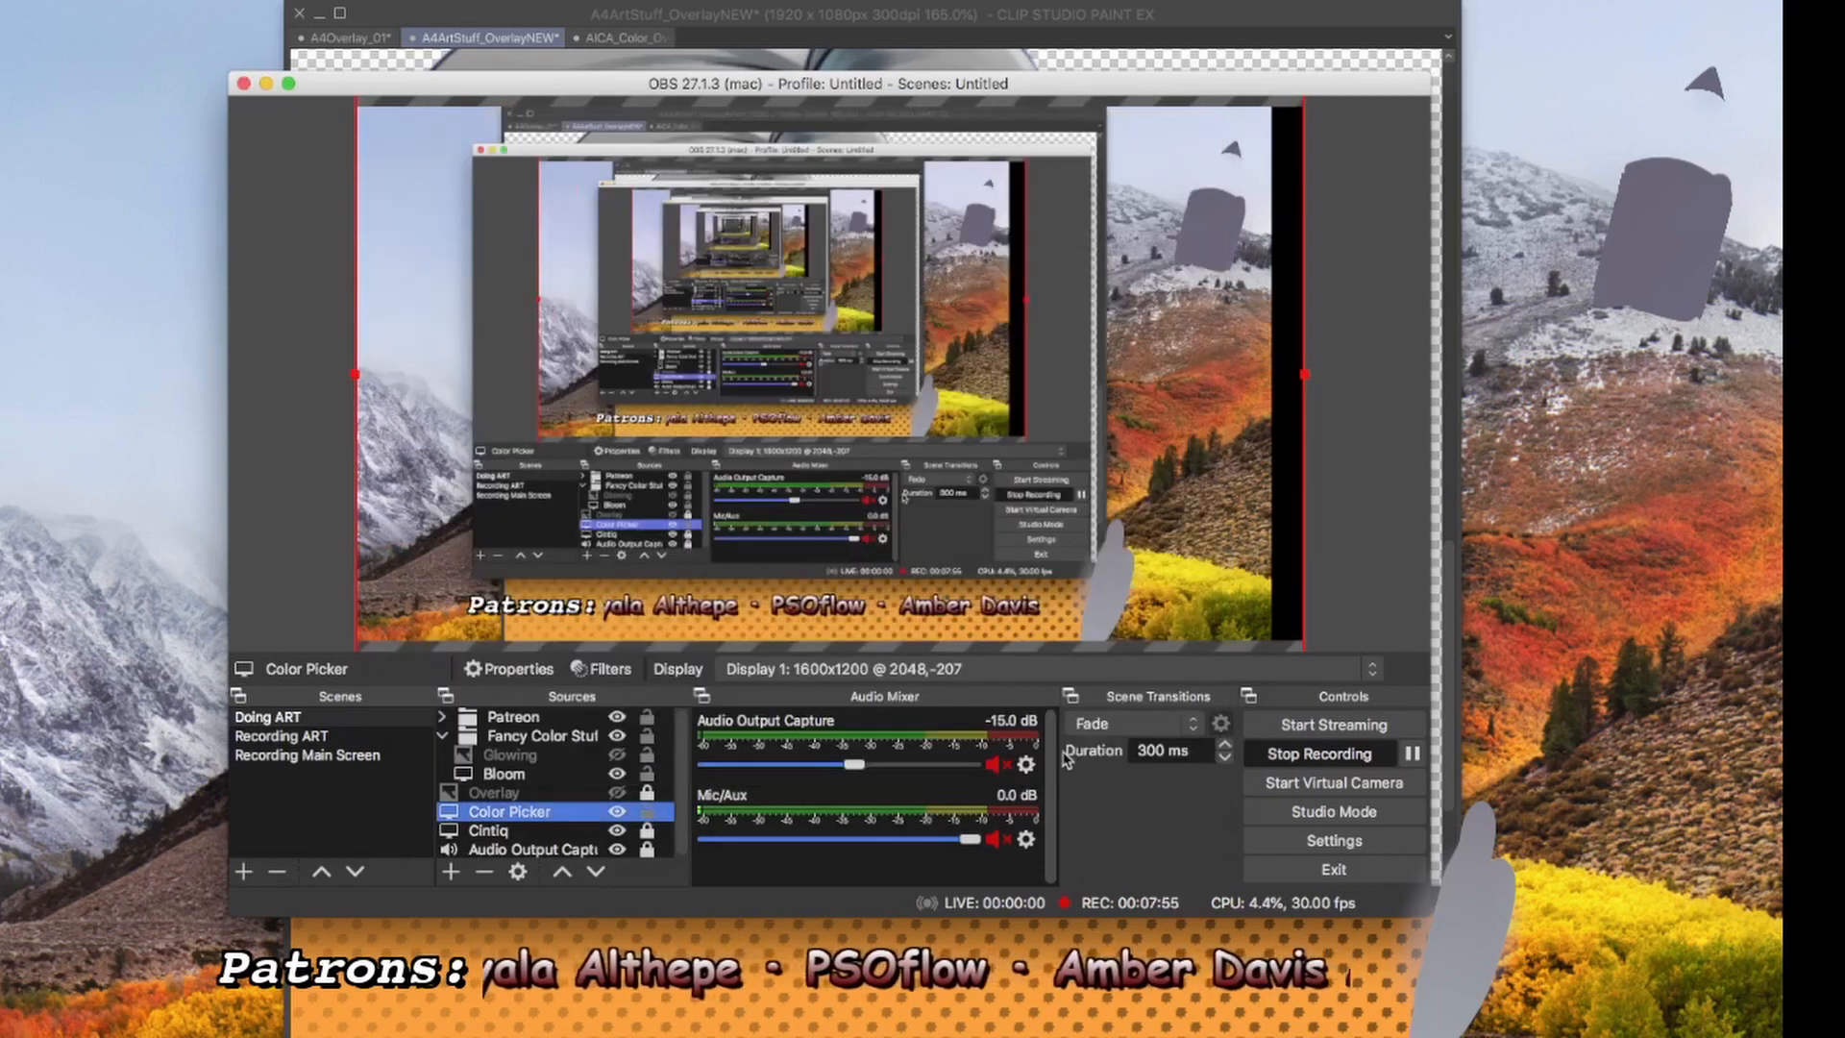
Inspect the Color Picker source's Image Mask/Blend filter and its mask file selection, and close the filters without changes.
right_click(505, 811)
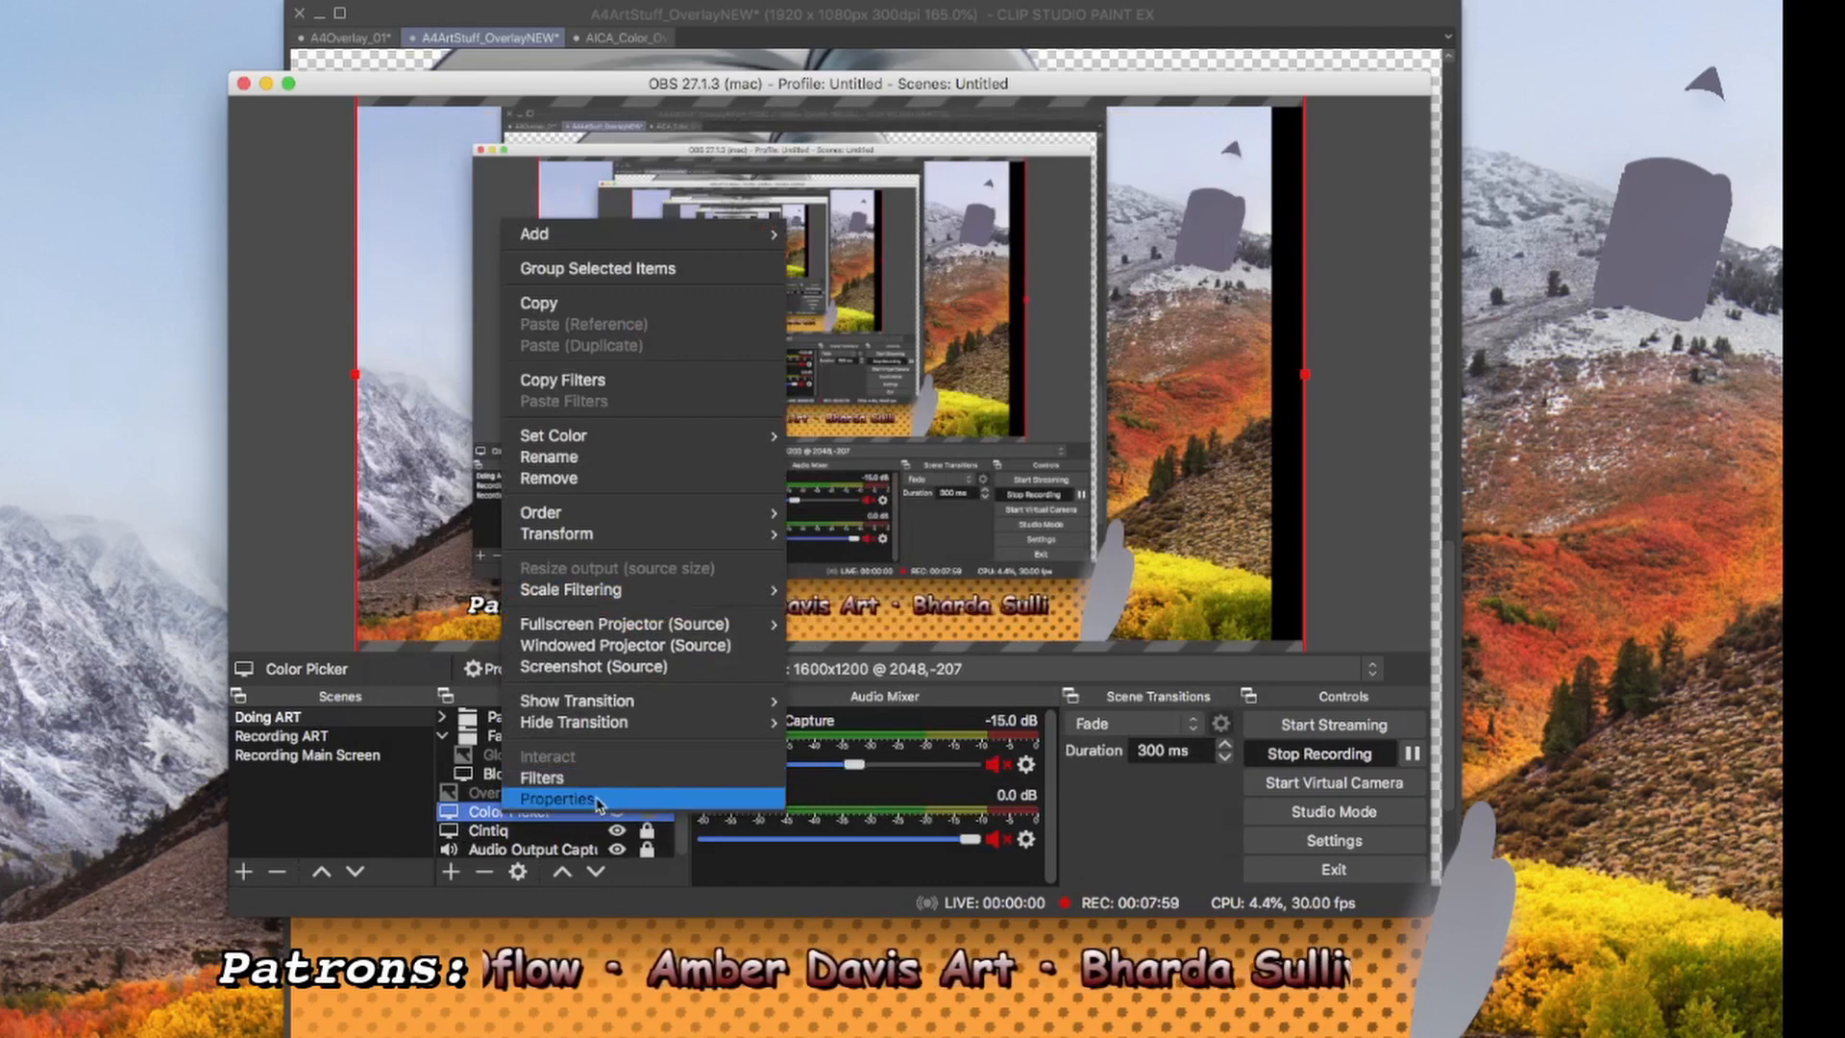
click(593, 780)
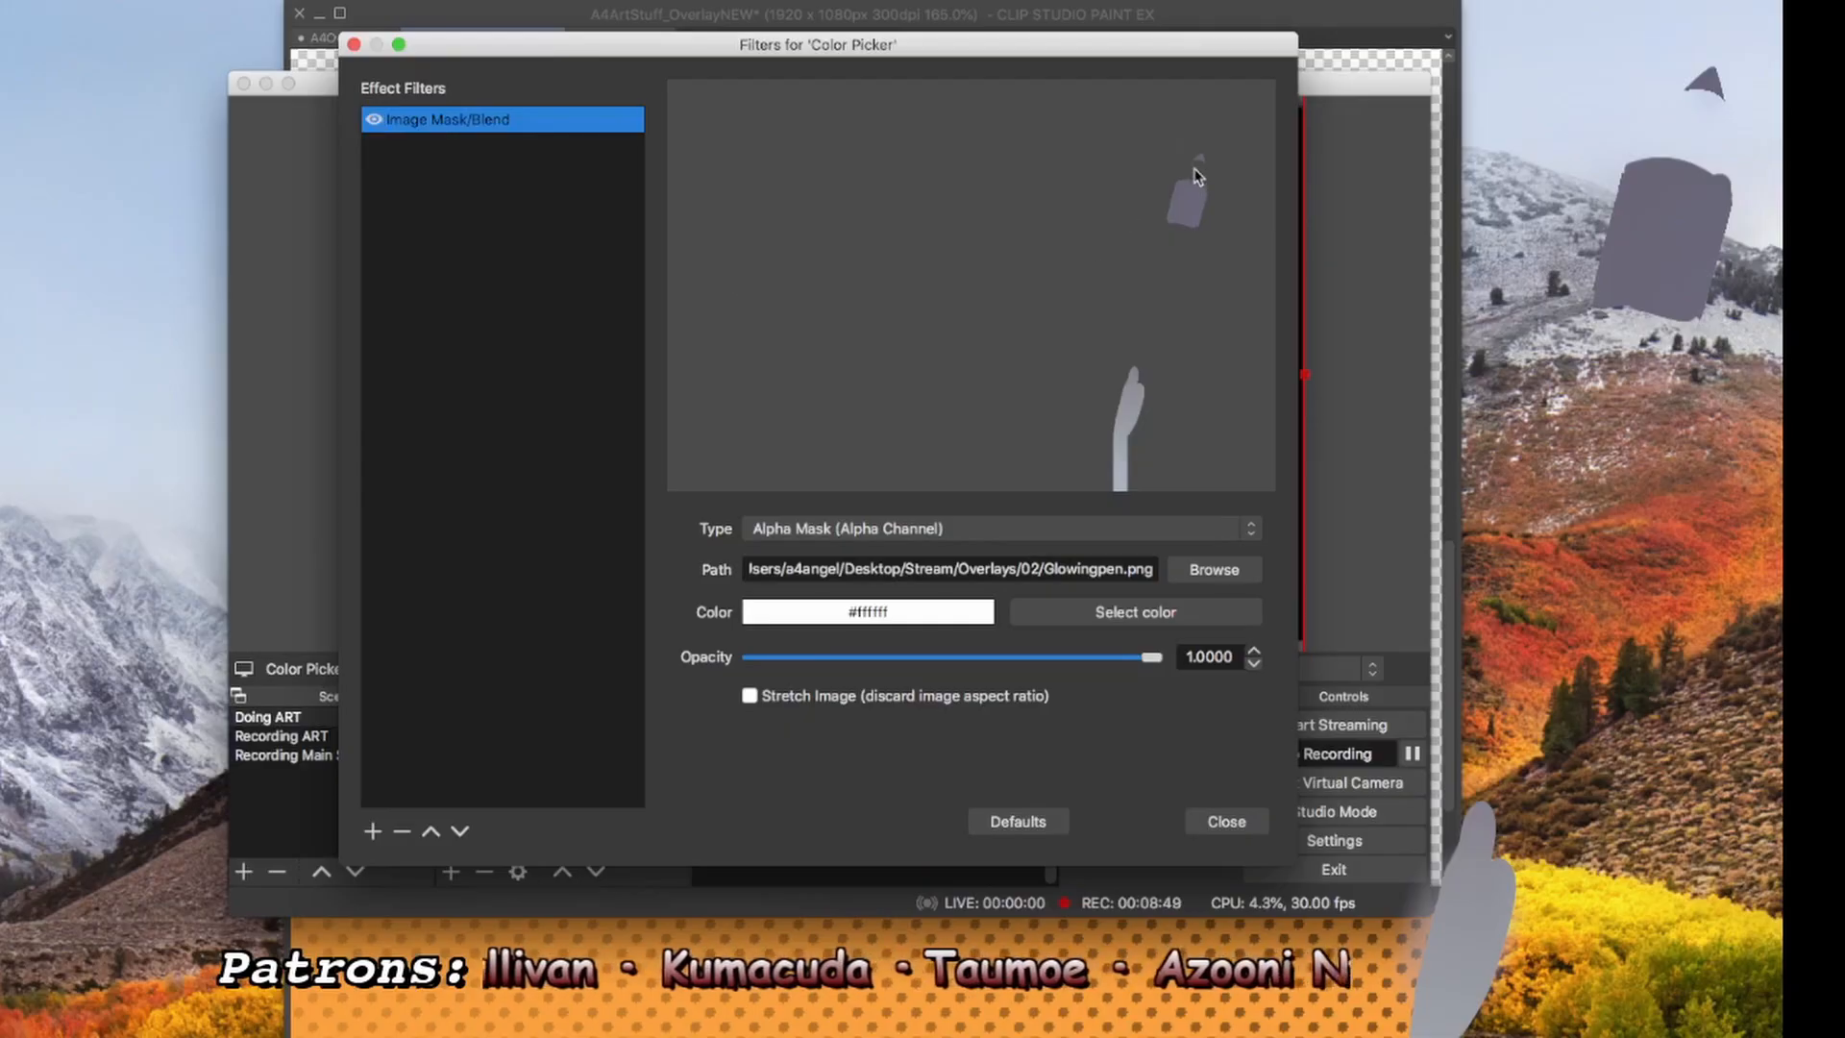
click(1203, 569)
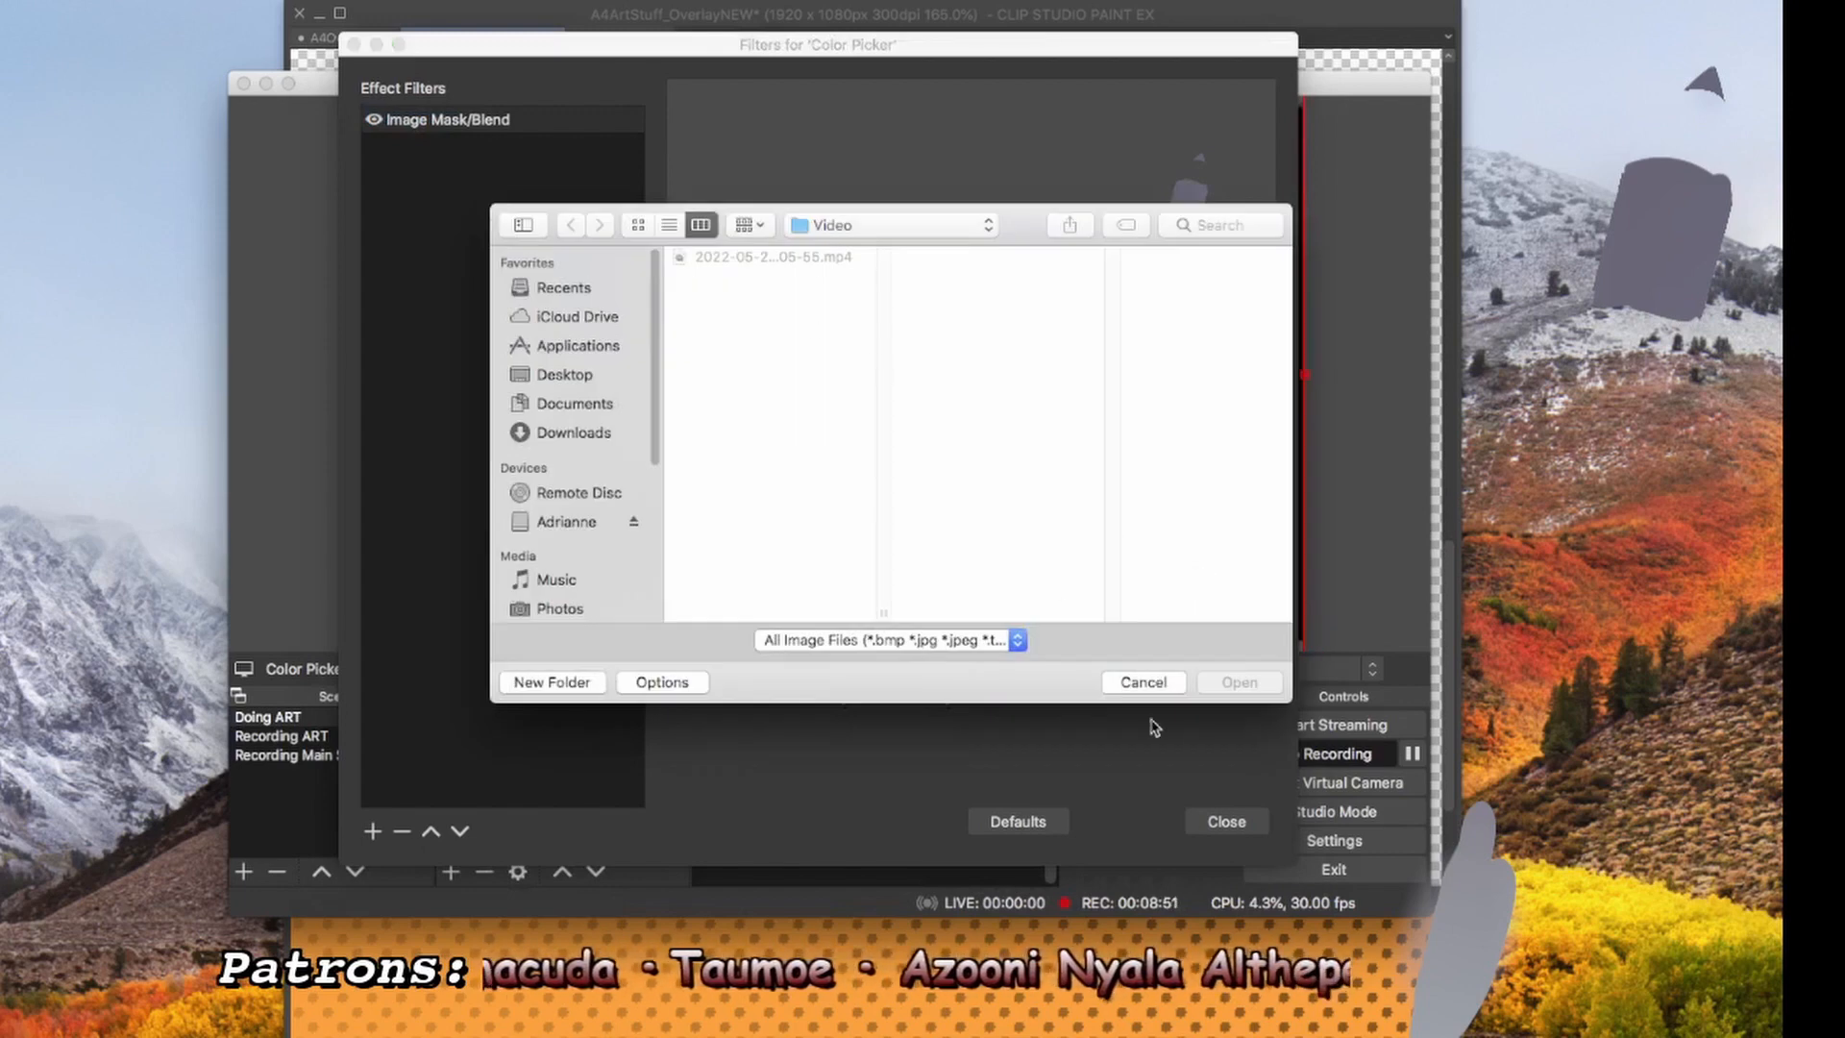
click(1158, 686)
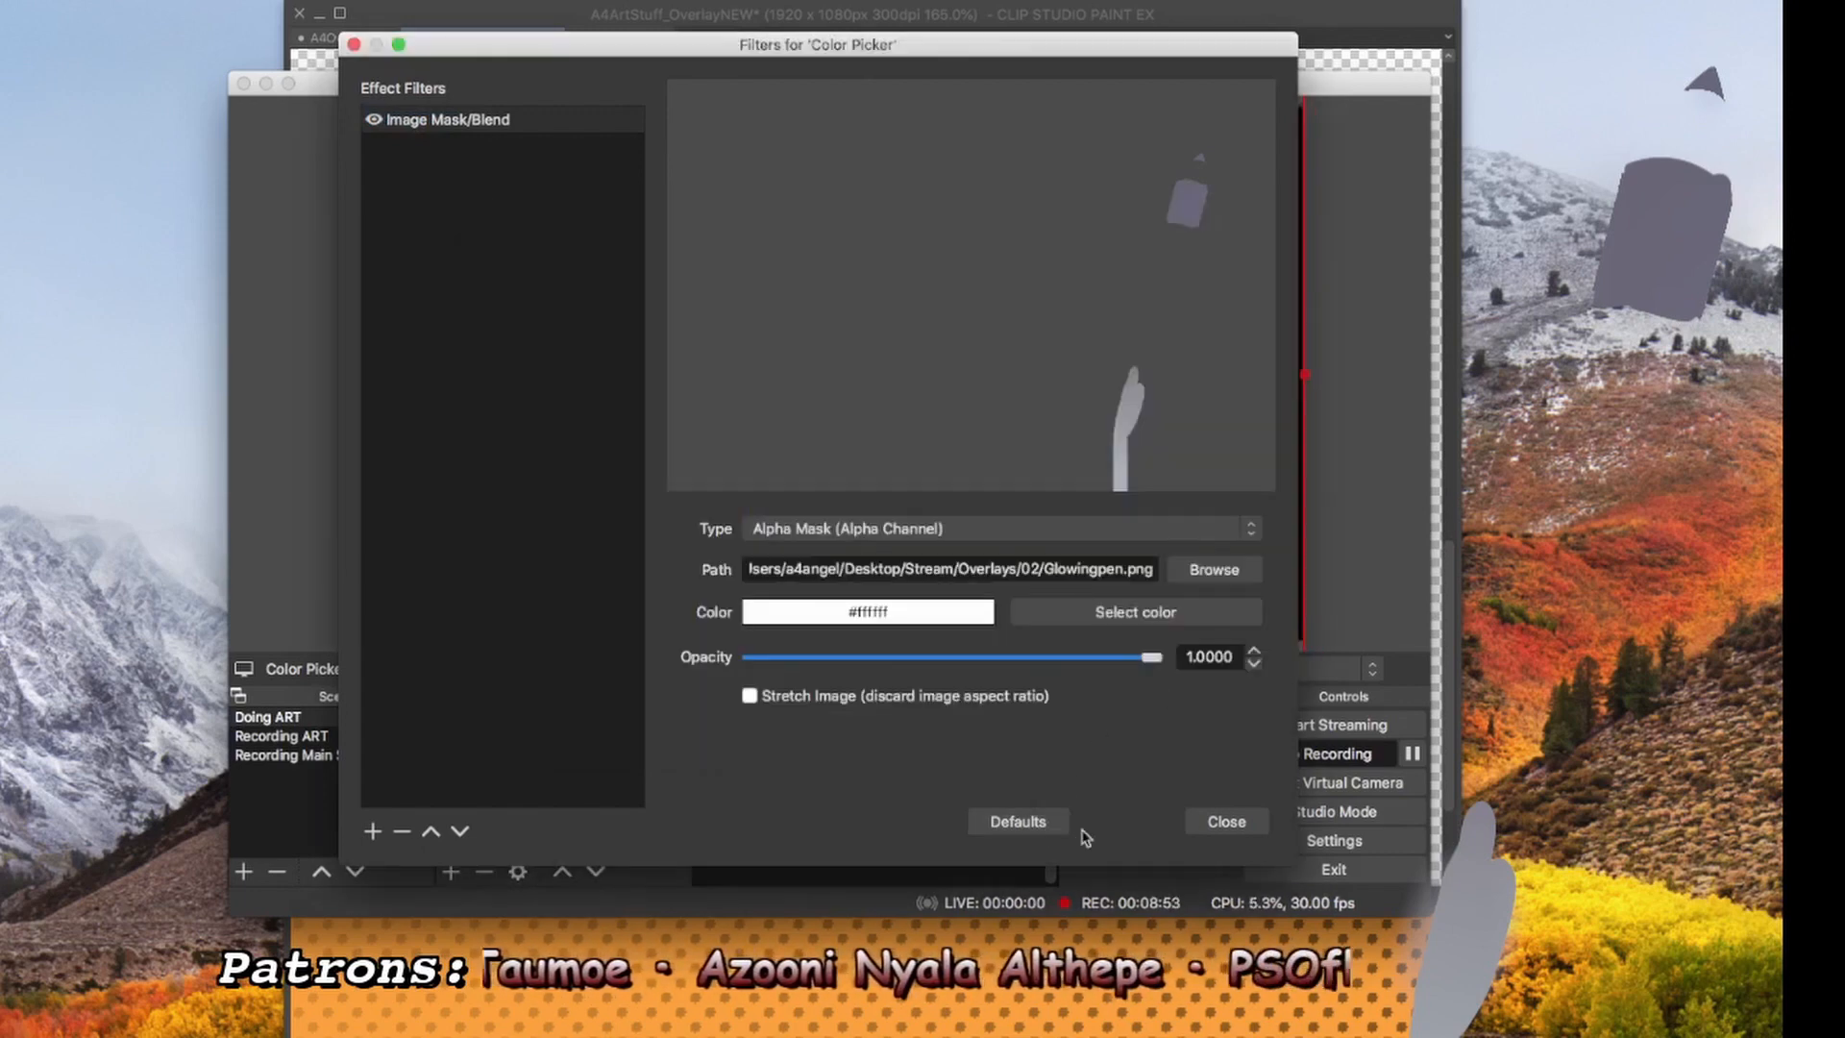
click(1225, 821)
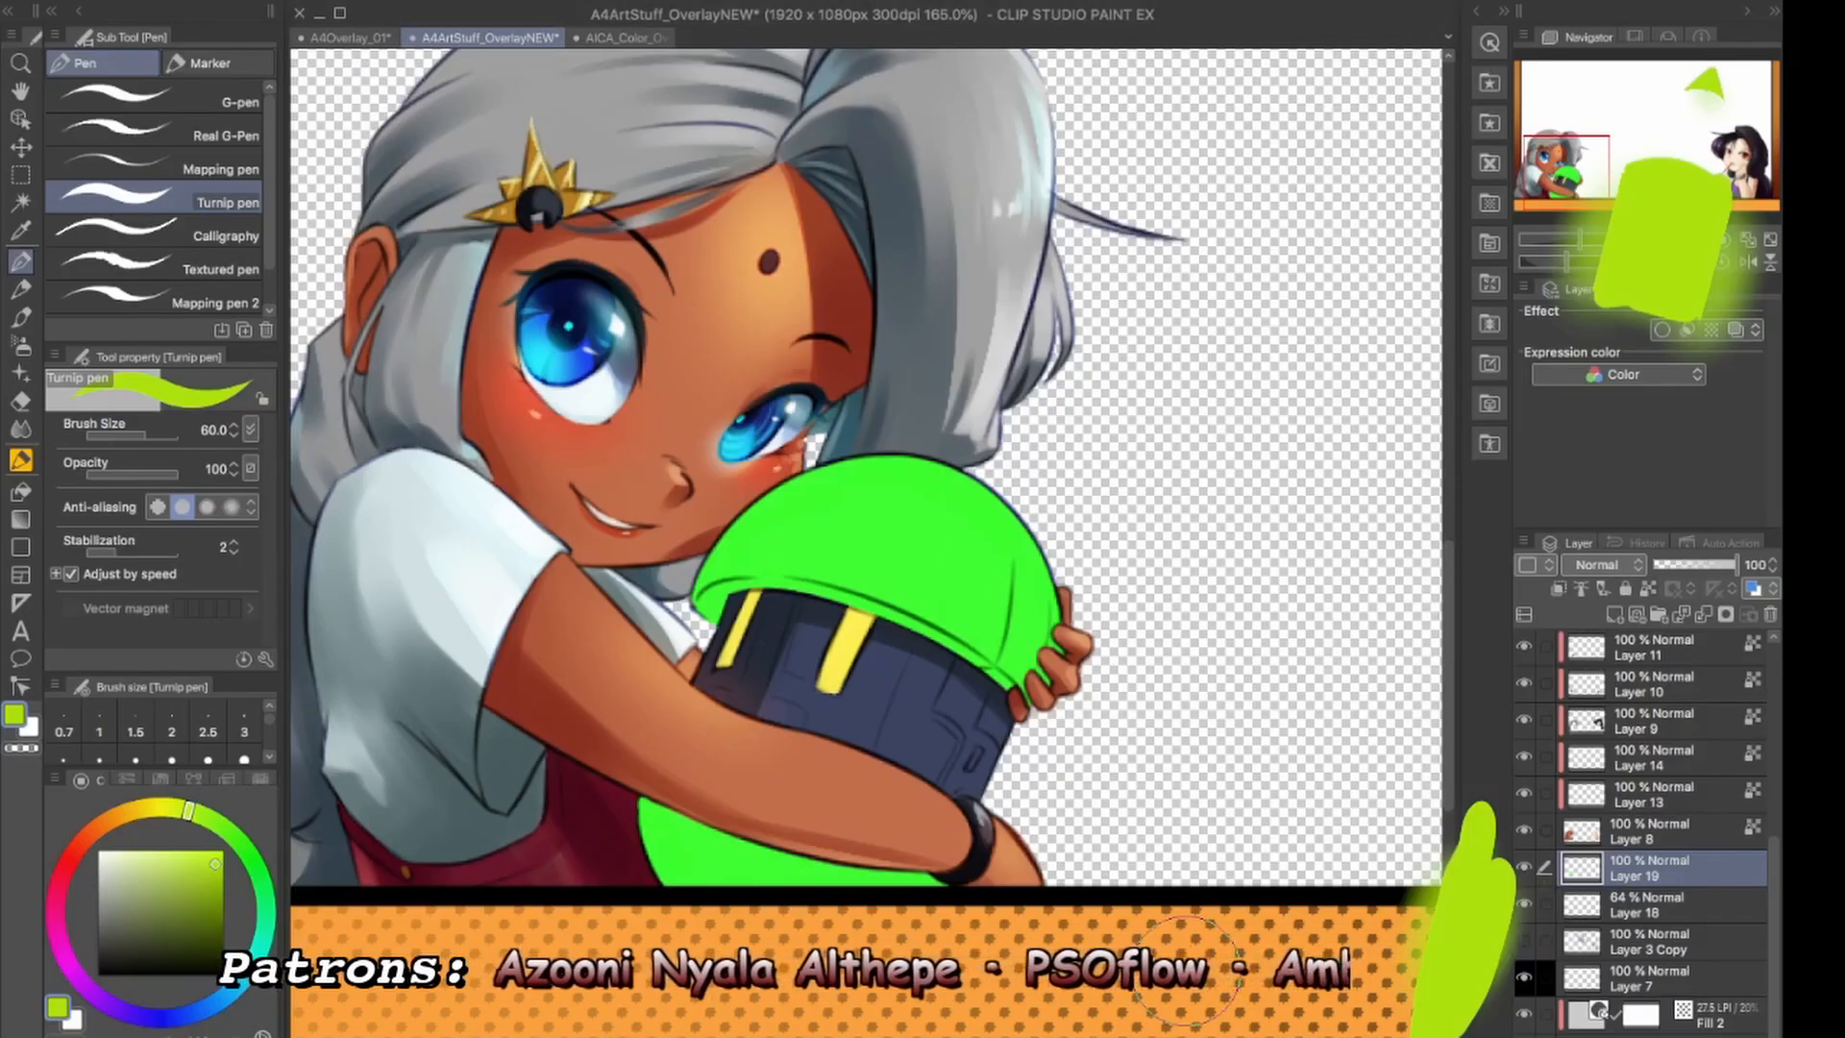
Switch to the A4Overlay_01 document in Clip Studio Paint and clear the coloured scribbles and black shape from the canvas.
click(343, 38)
scroll(1603, 908, down, 2)
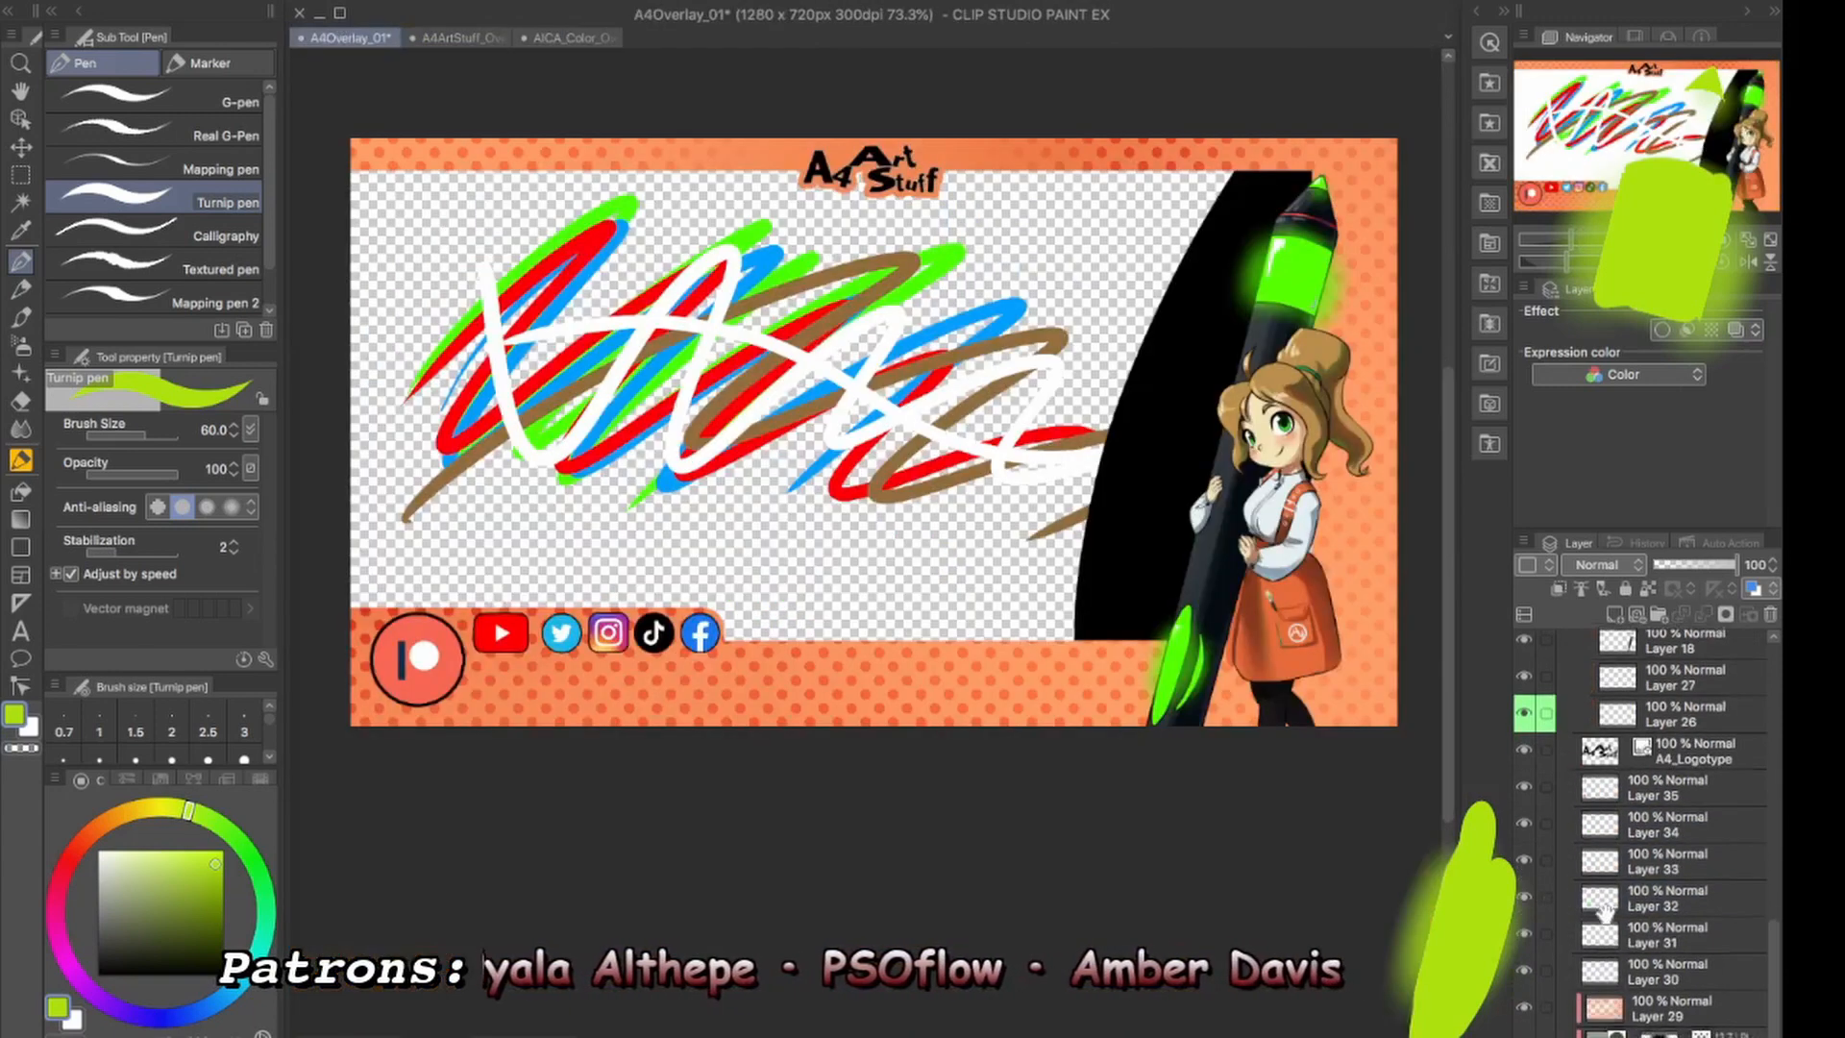
scroll(1602, 908, down, 2)
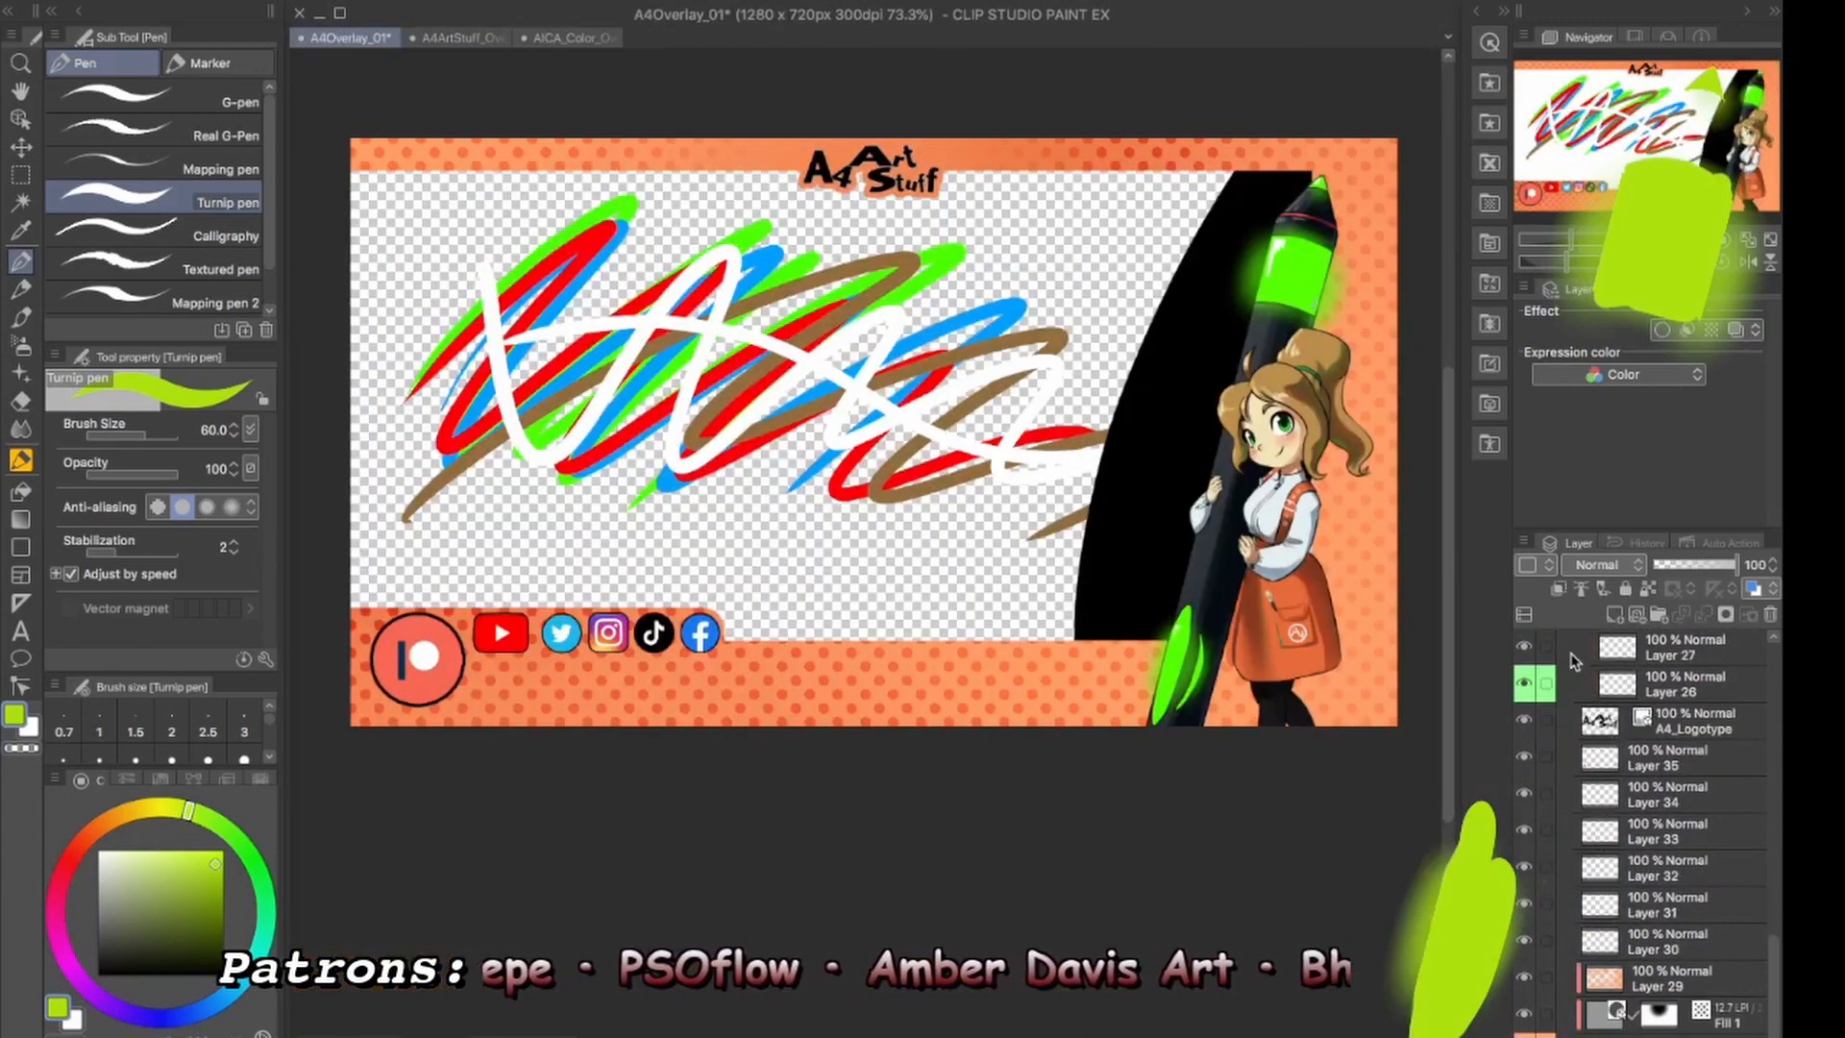
key(super+z)
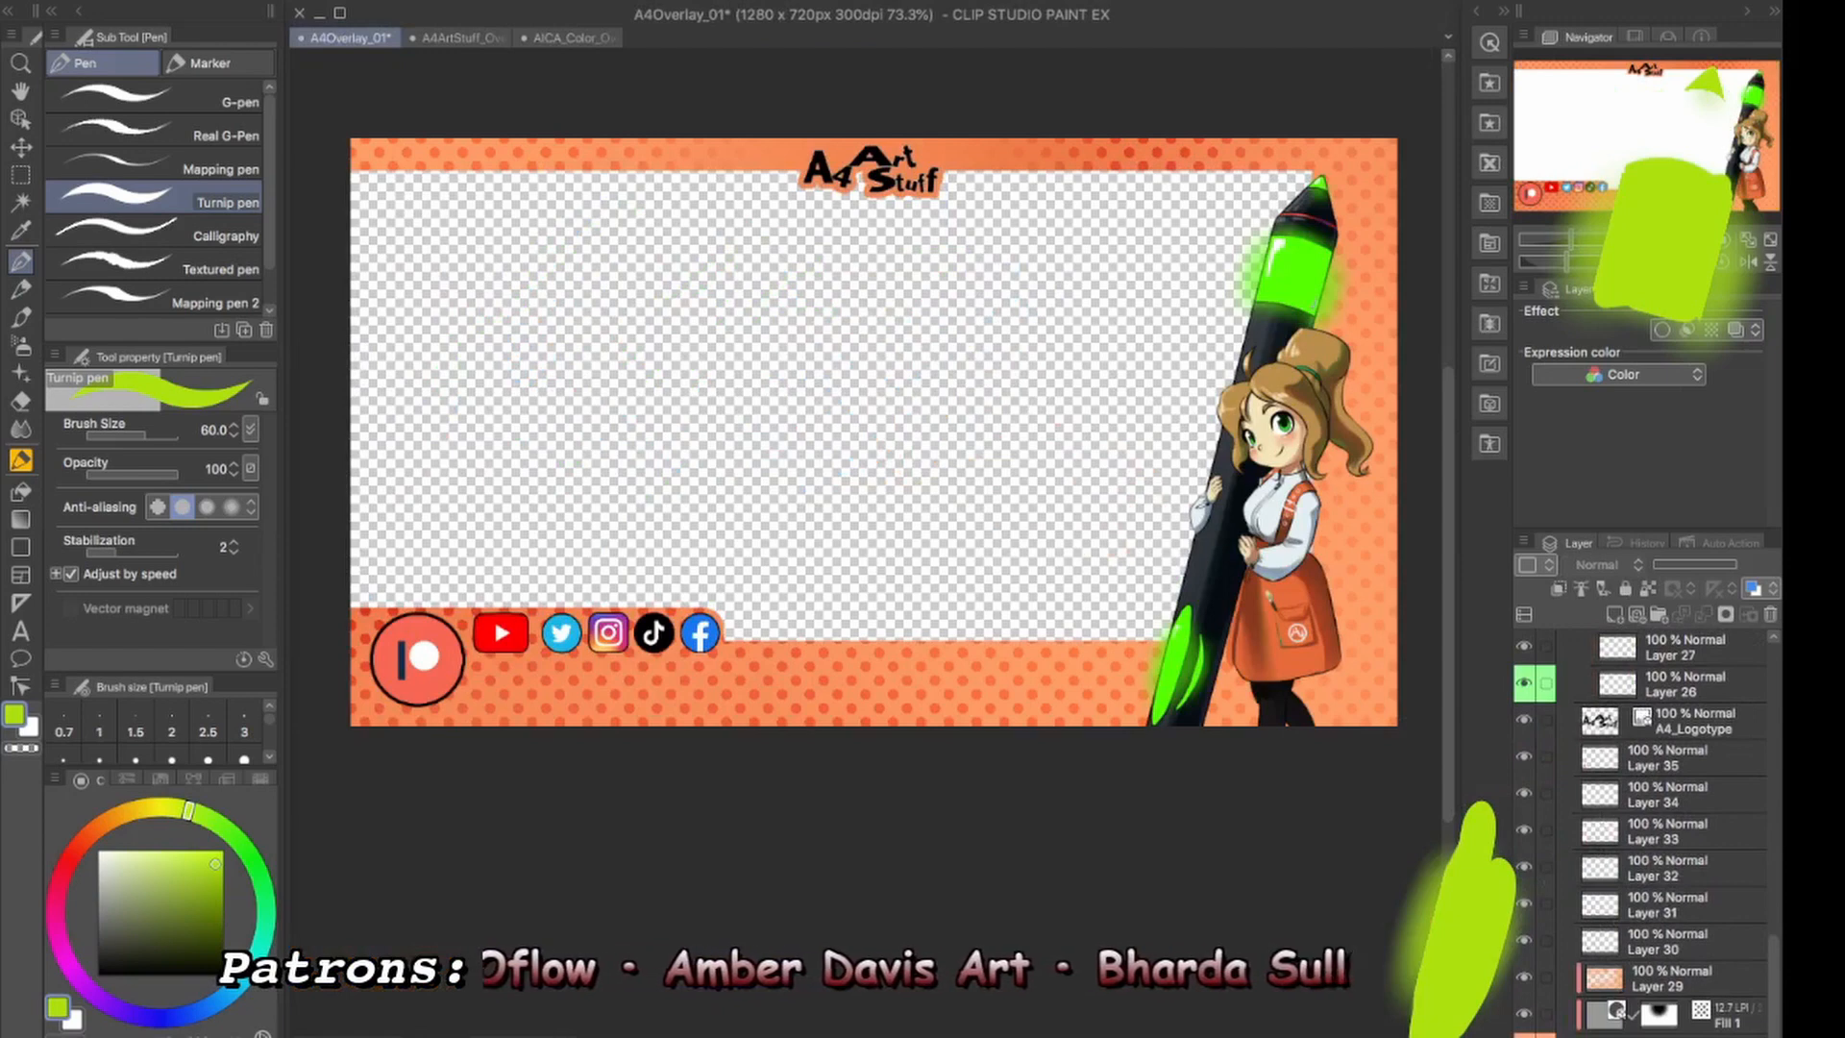
Hide the orange dotted frame of the overlay and show it again.
click(1524, 1033)
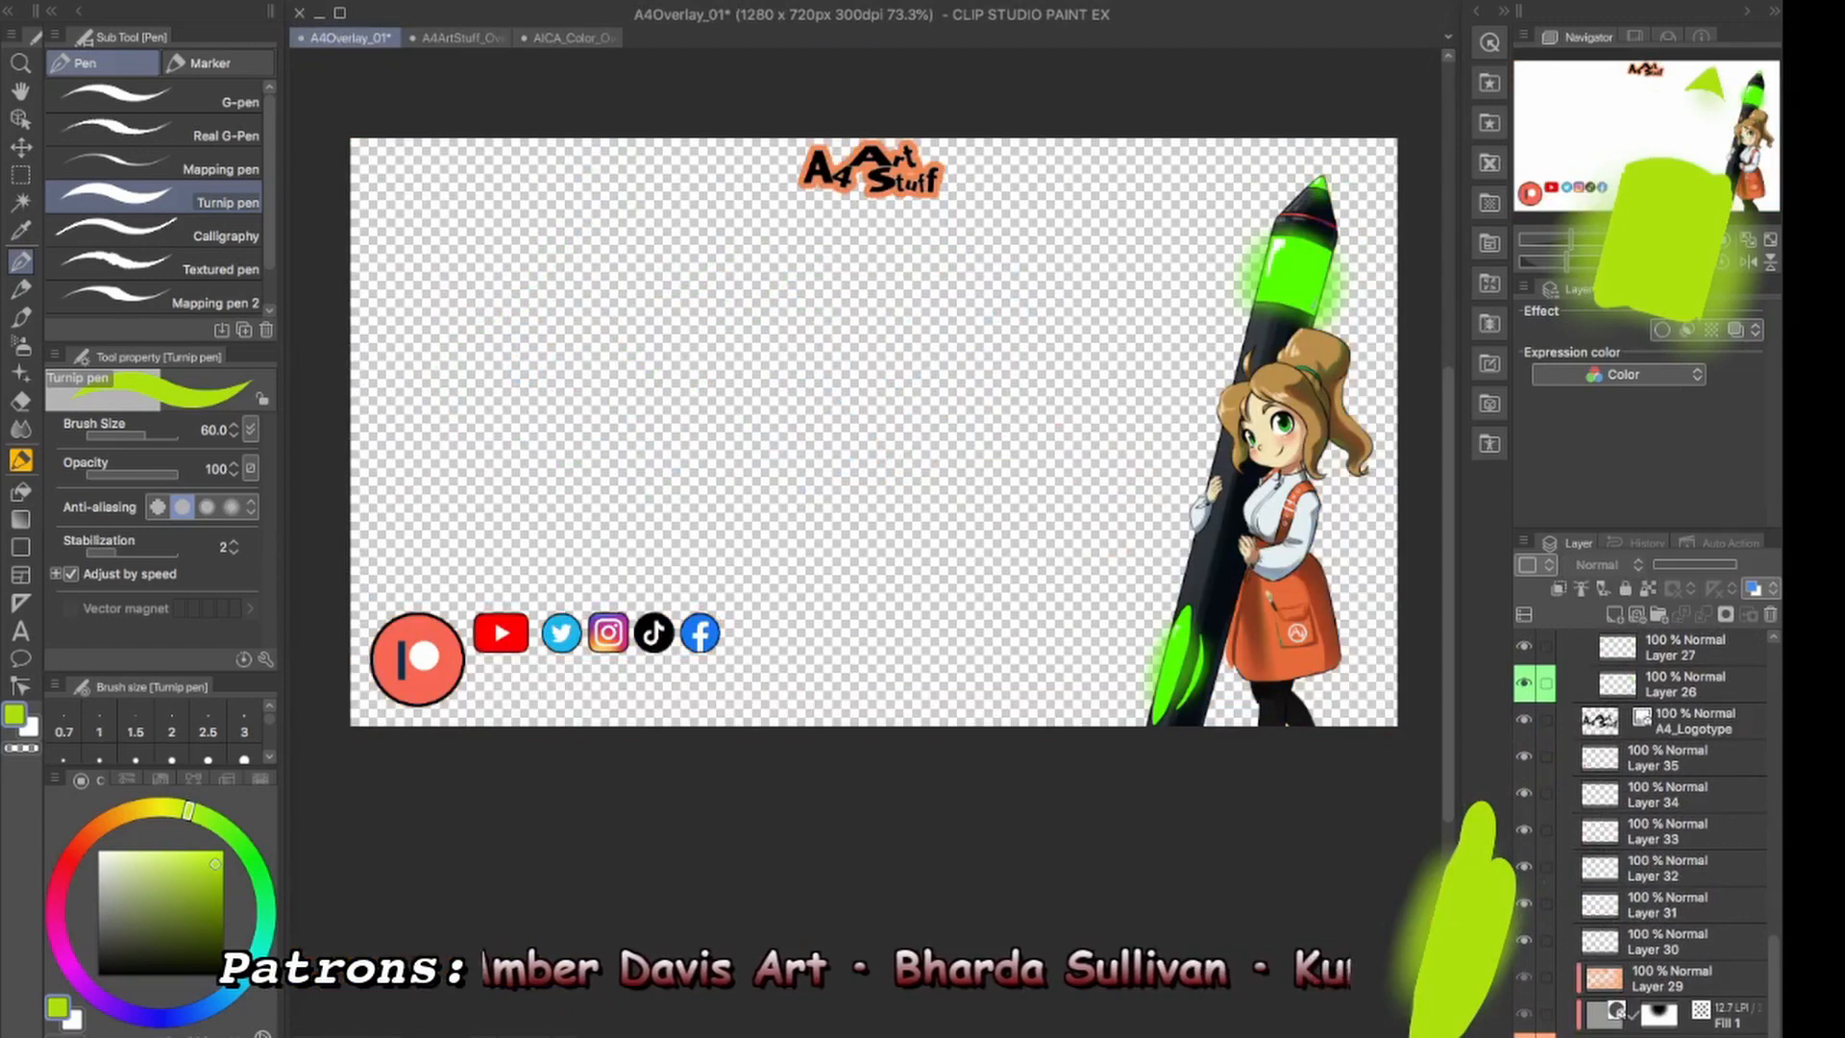
scroll(1643, 836, up, 2)
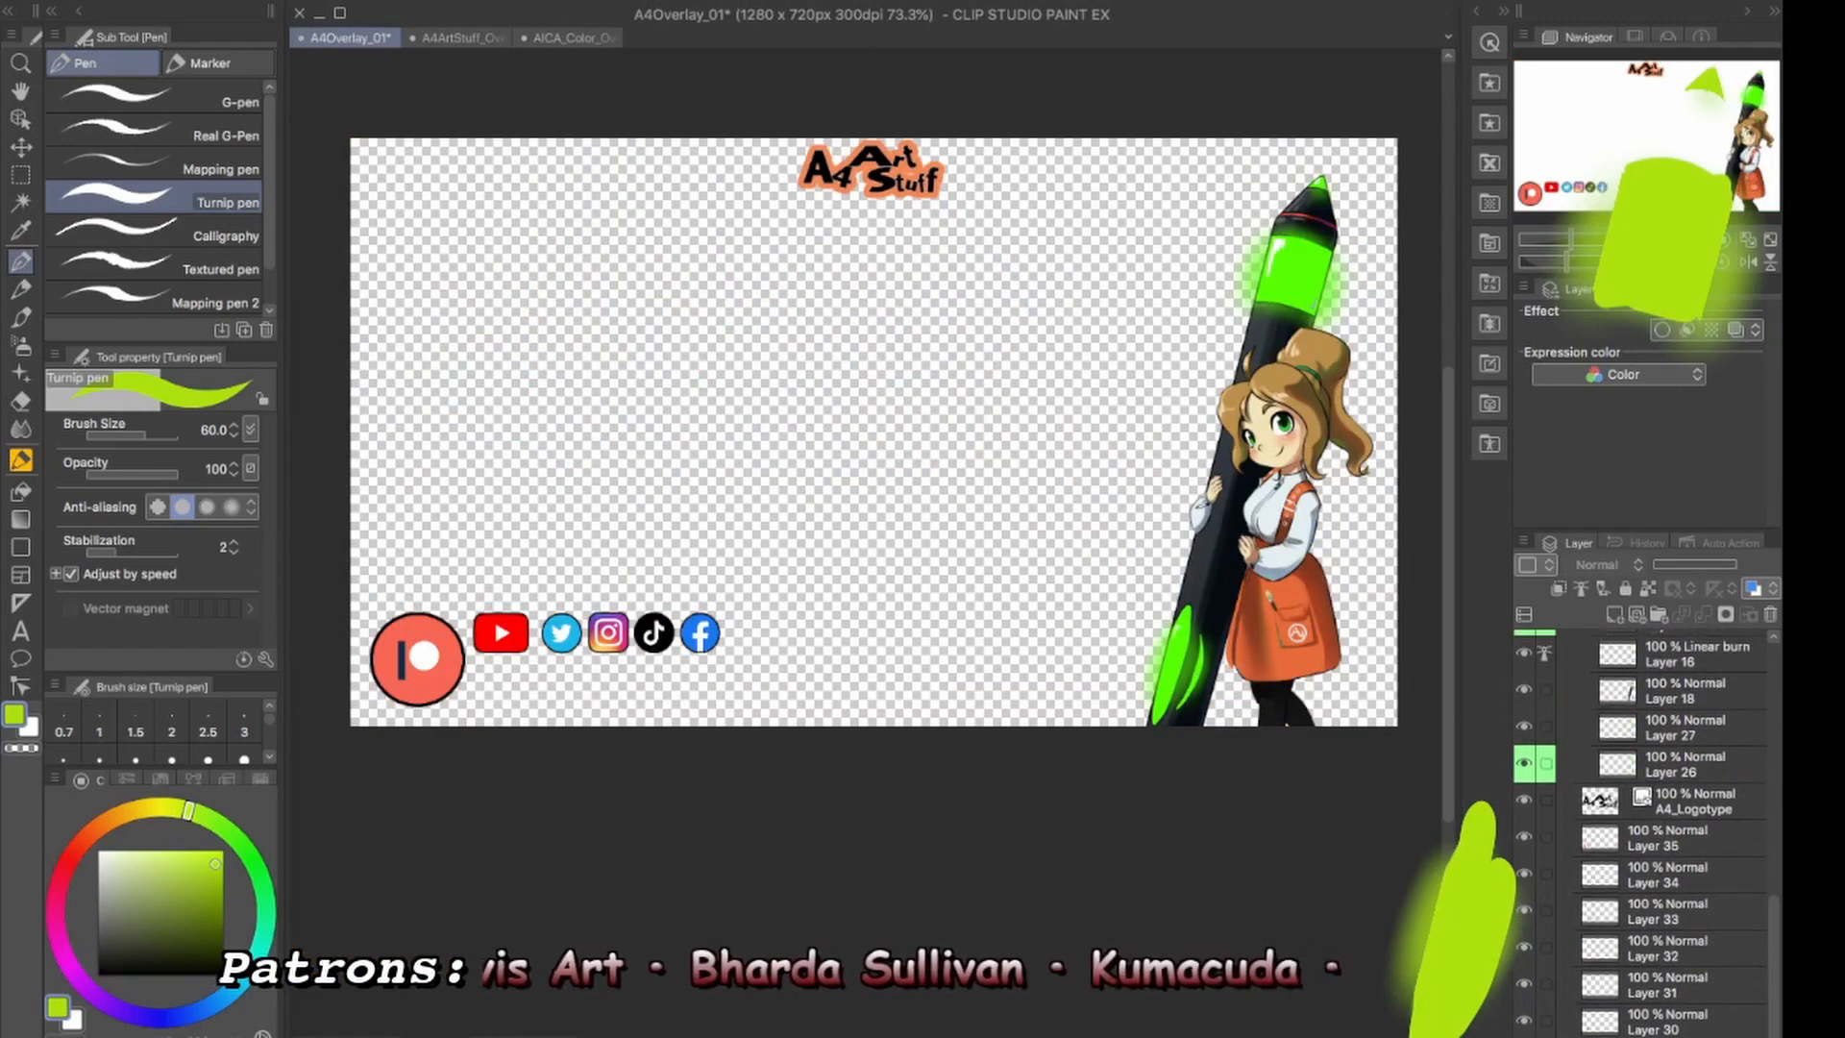
click(1524, 1034)
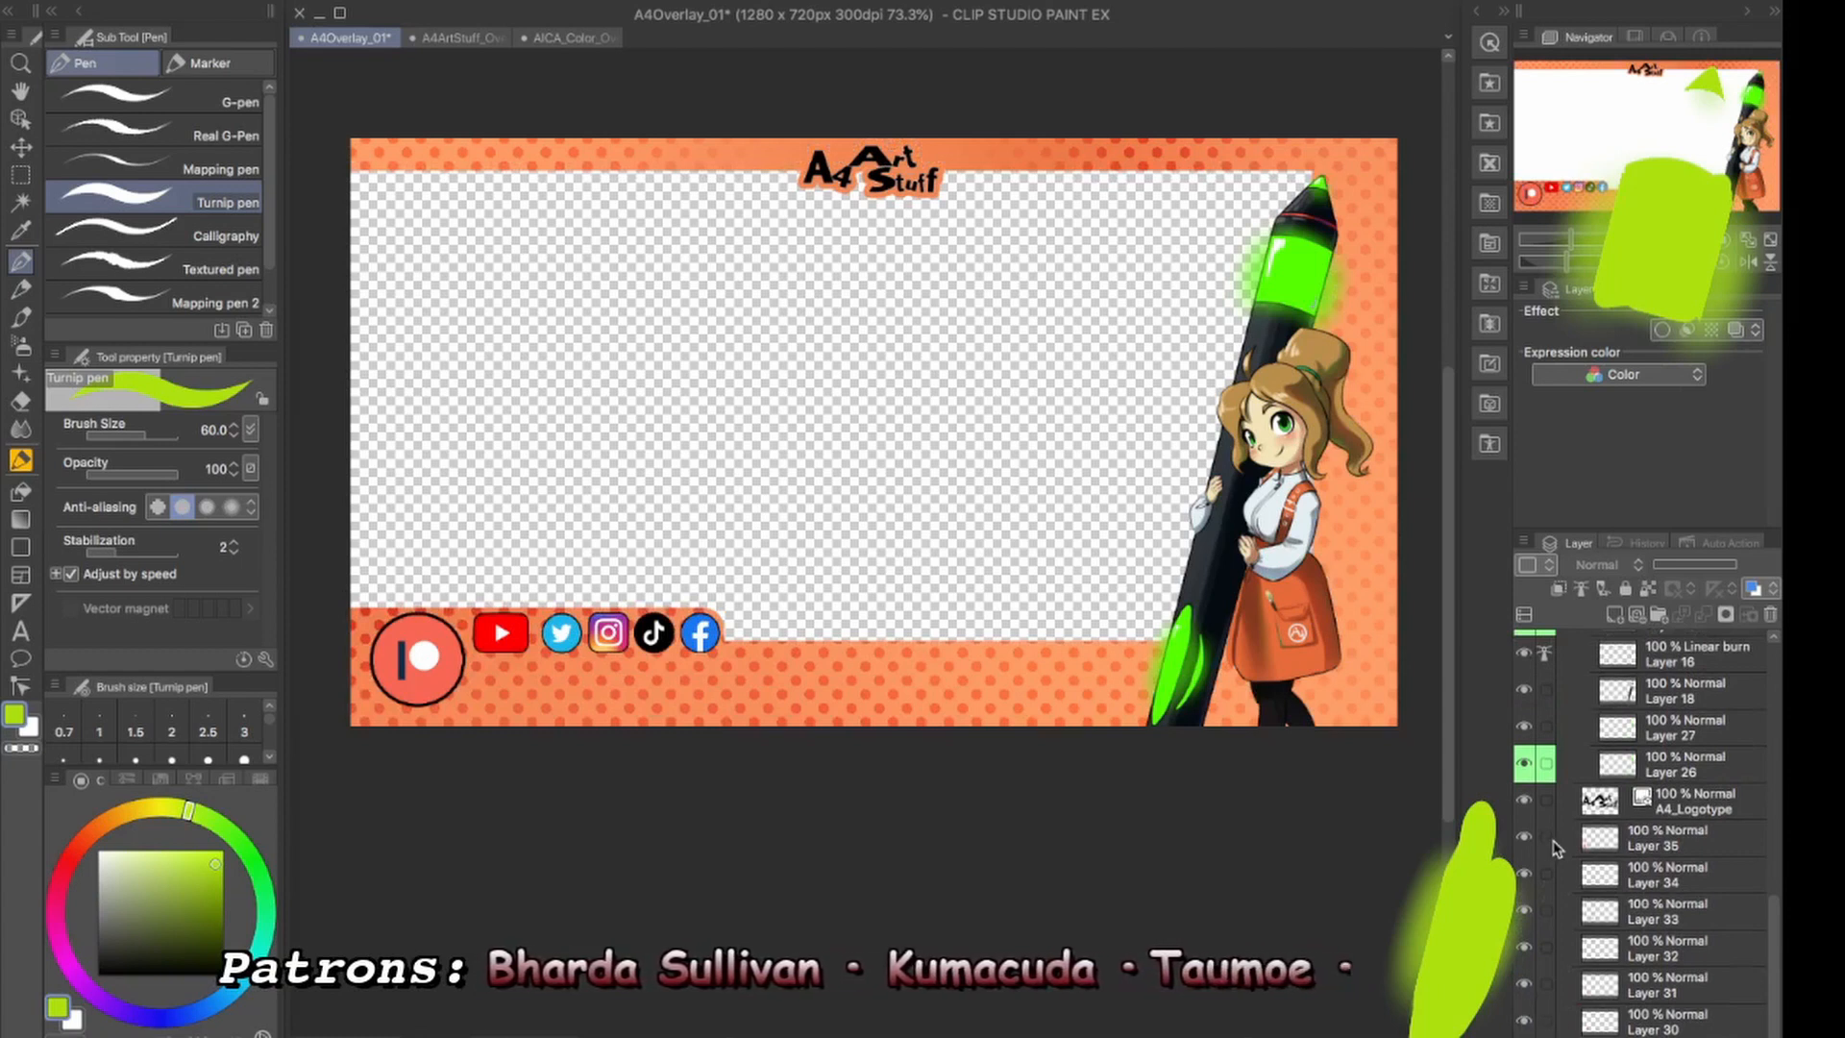
Hide the green areas of the giant pen by turning off Layer 28 and Layer 26.
drag(1567, 899, 1569, 920)
scroll(1568, 921, up, 6)
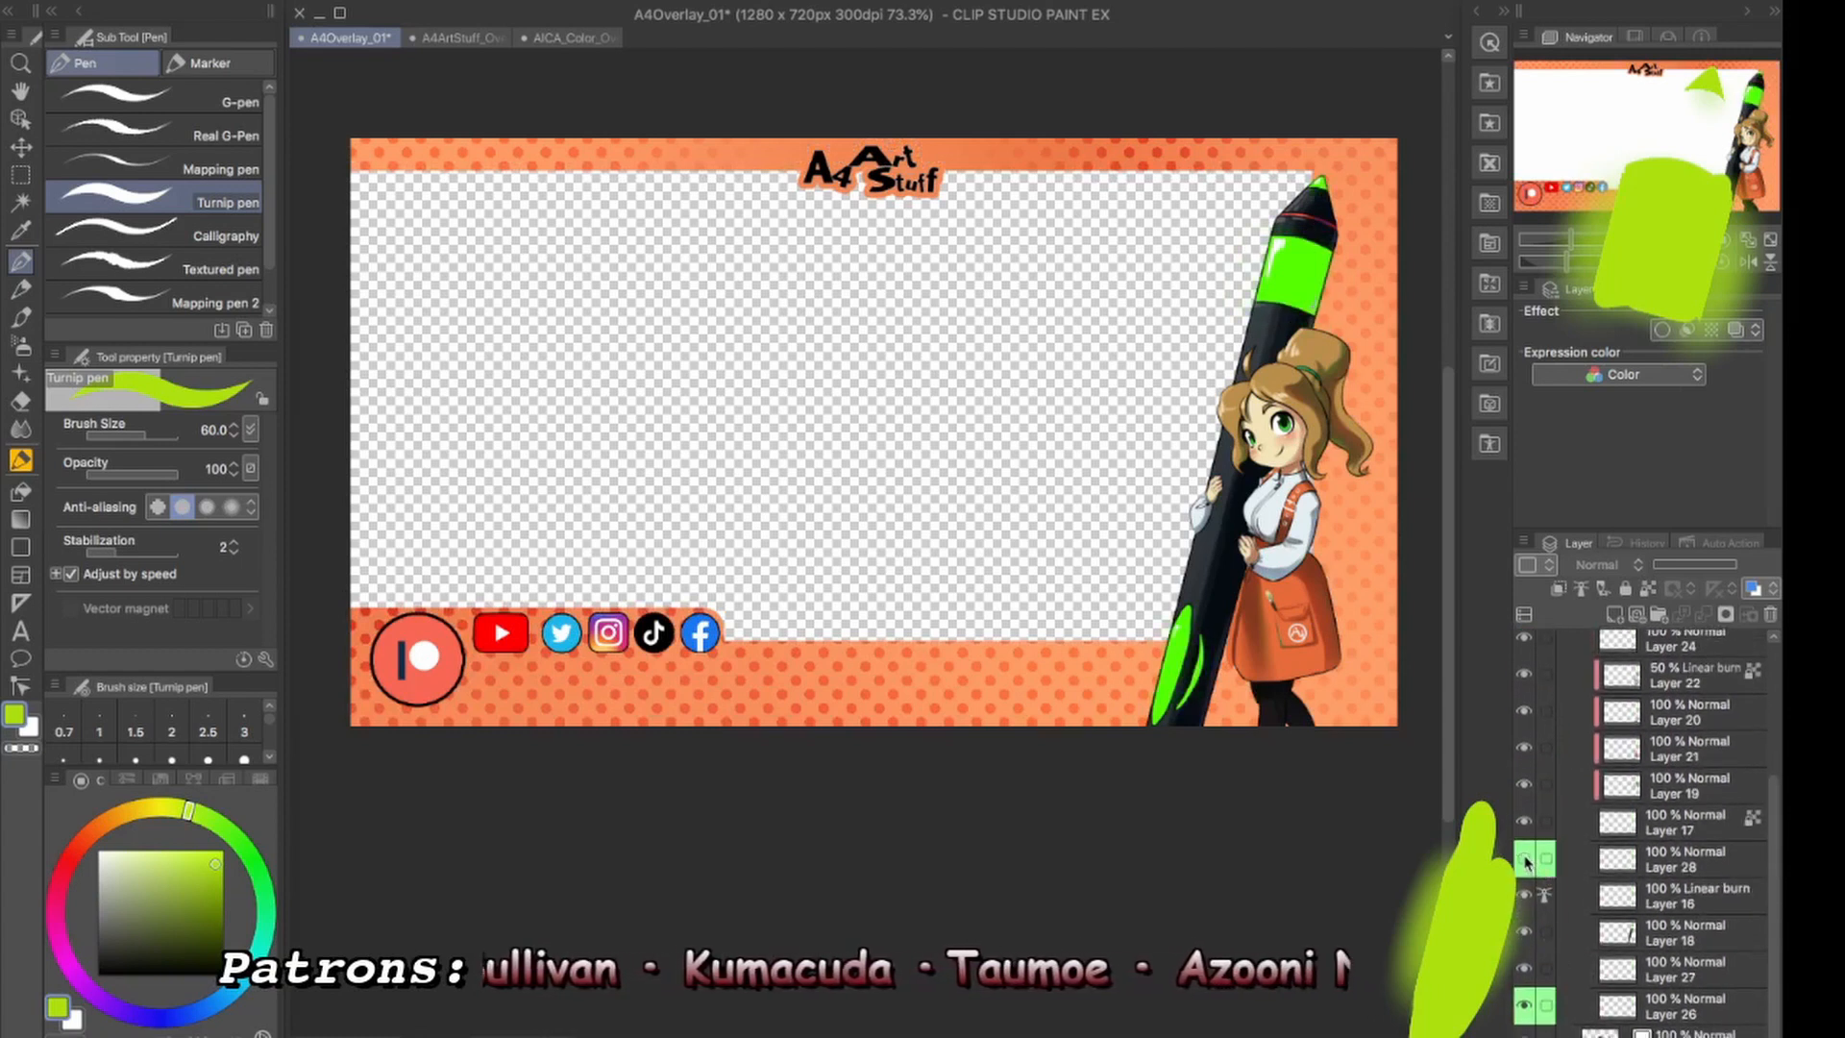
click(1525, 1006)
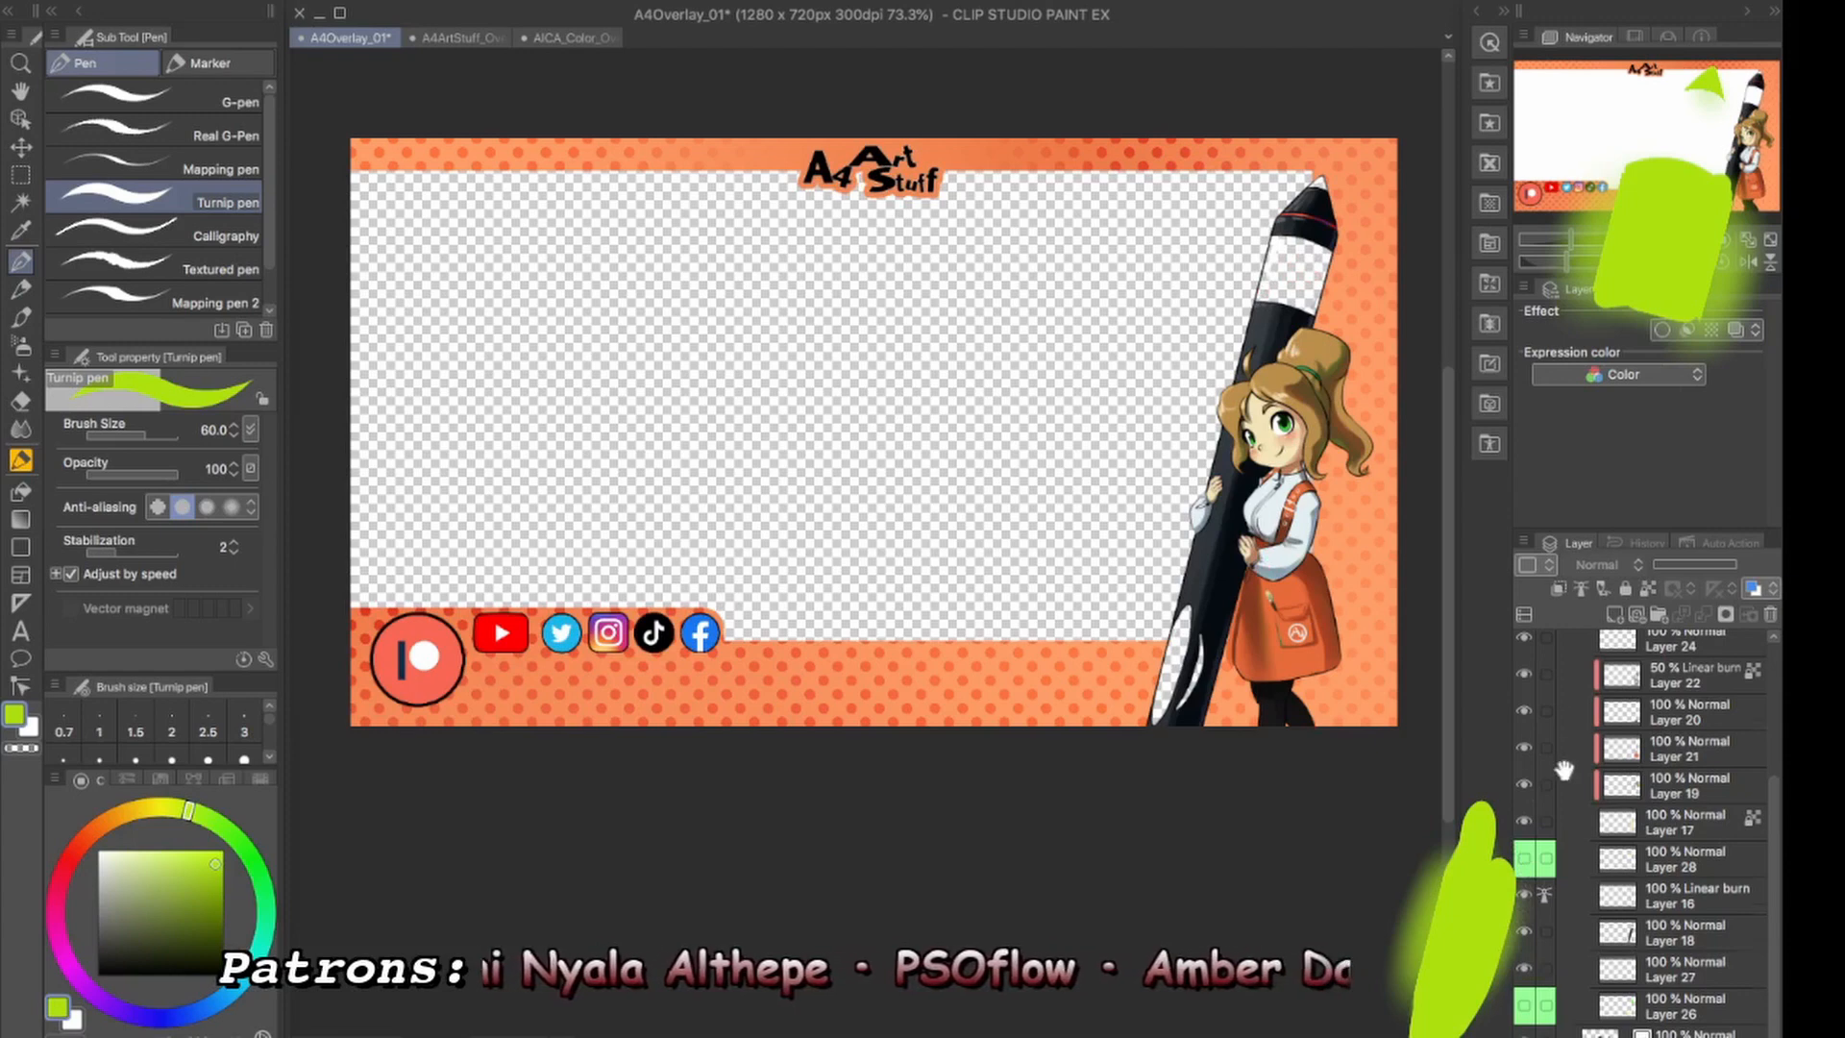
Toggle the visibility of Folder 2 and hide the character and pen layers inside Folder 3.
scroll(1540, 876, up, 7)
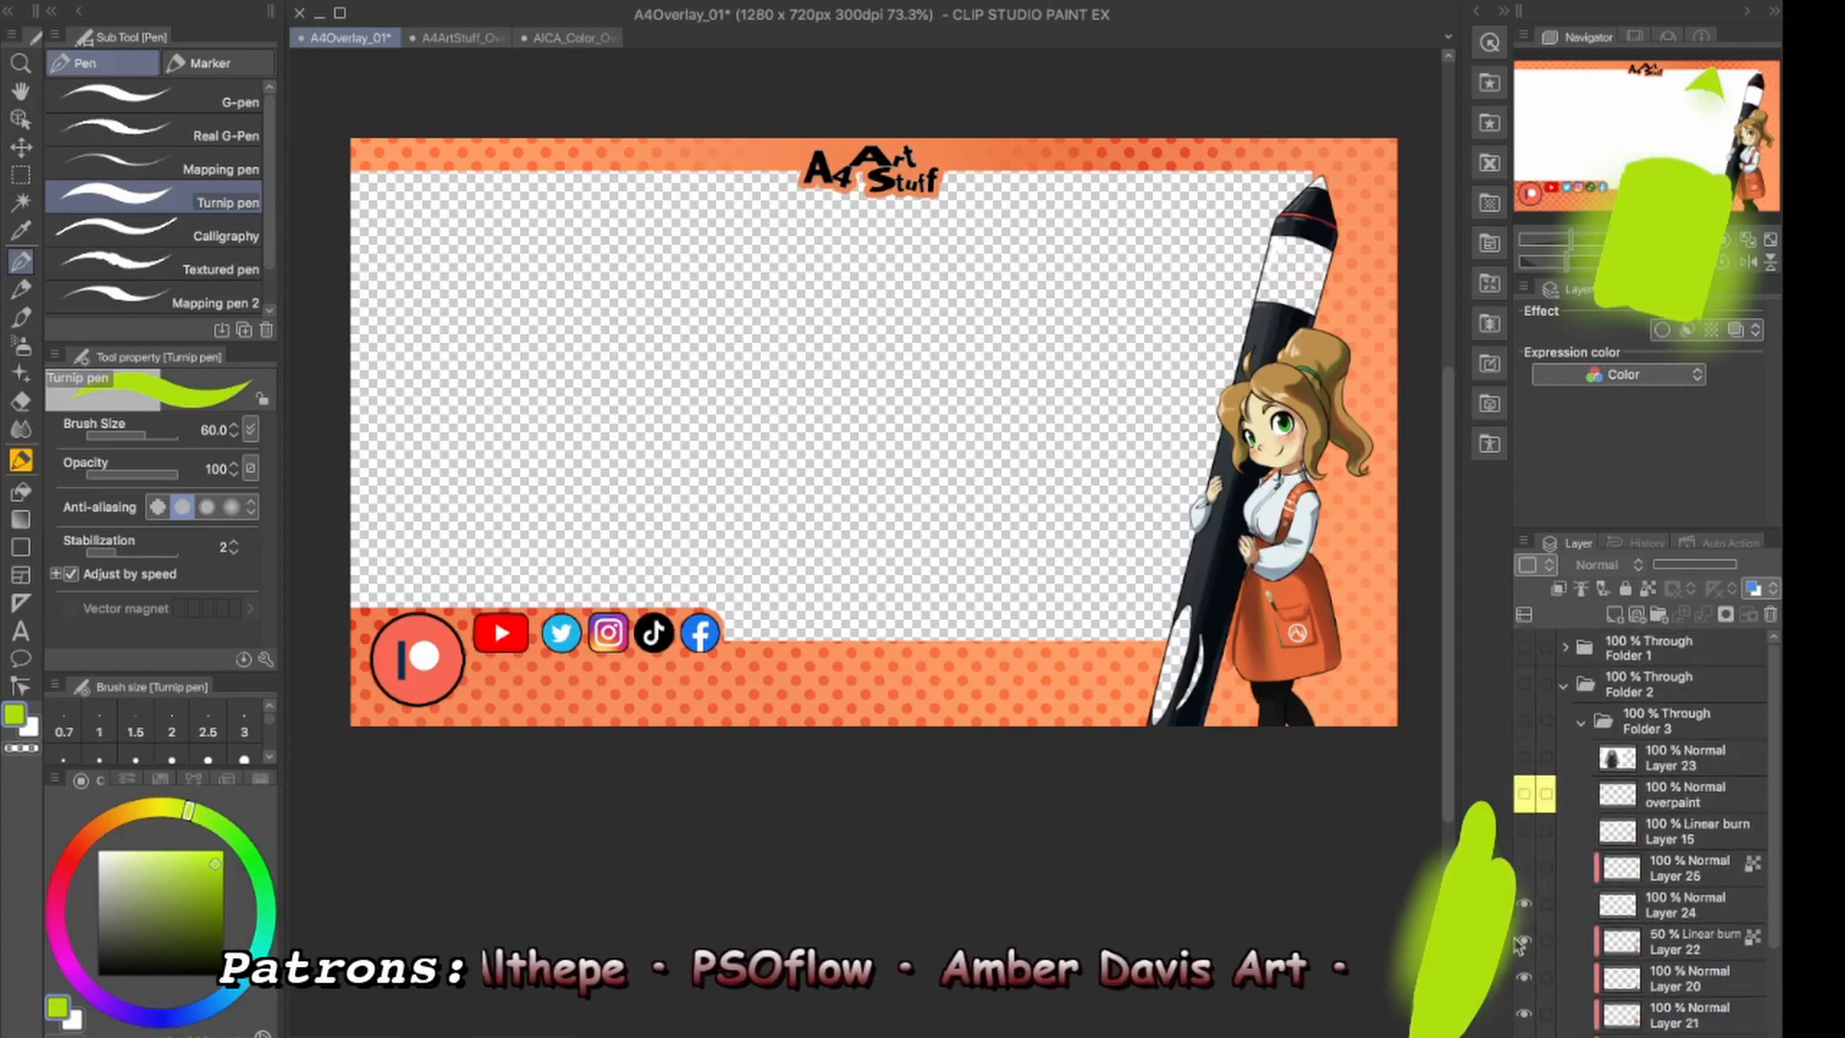
click(1524, 682)
scroll(1555, 685, down, 5)
scroll(1540, 749, up, 5)
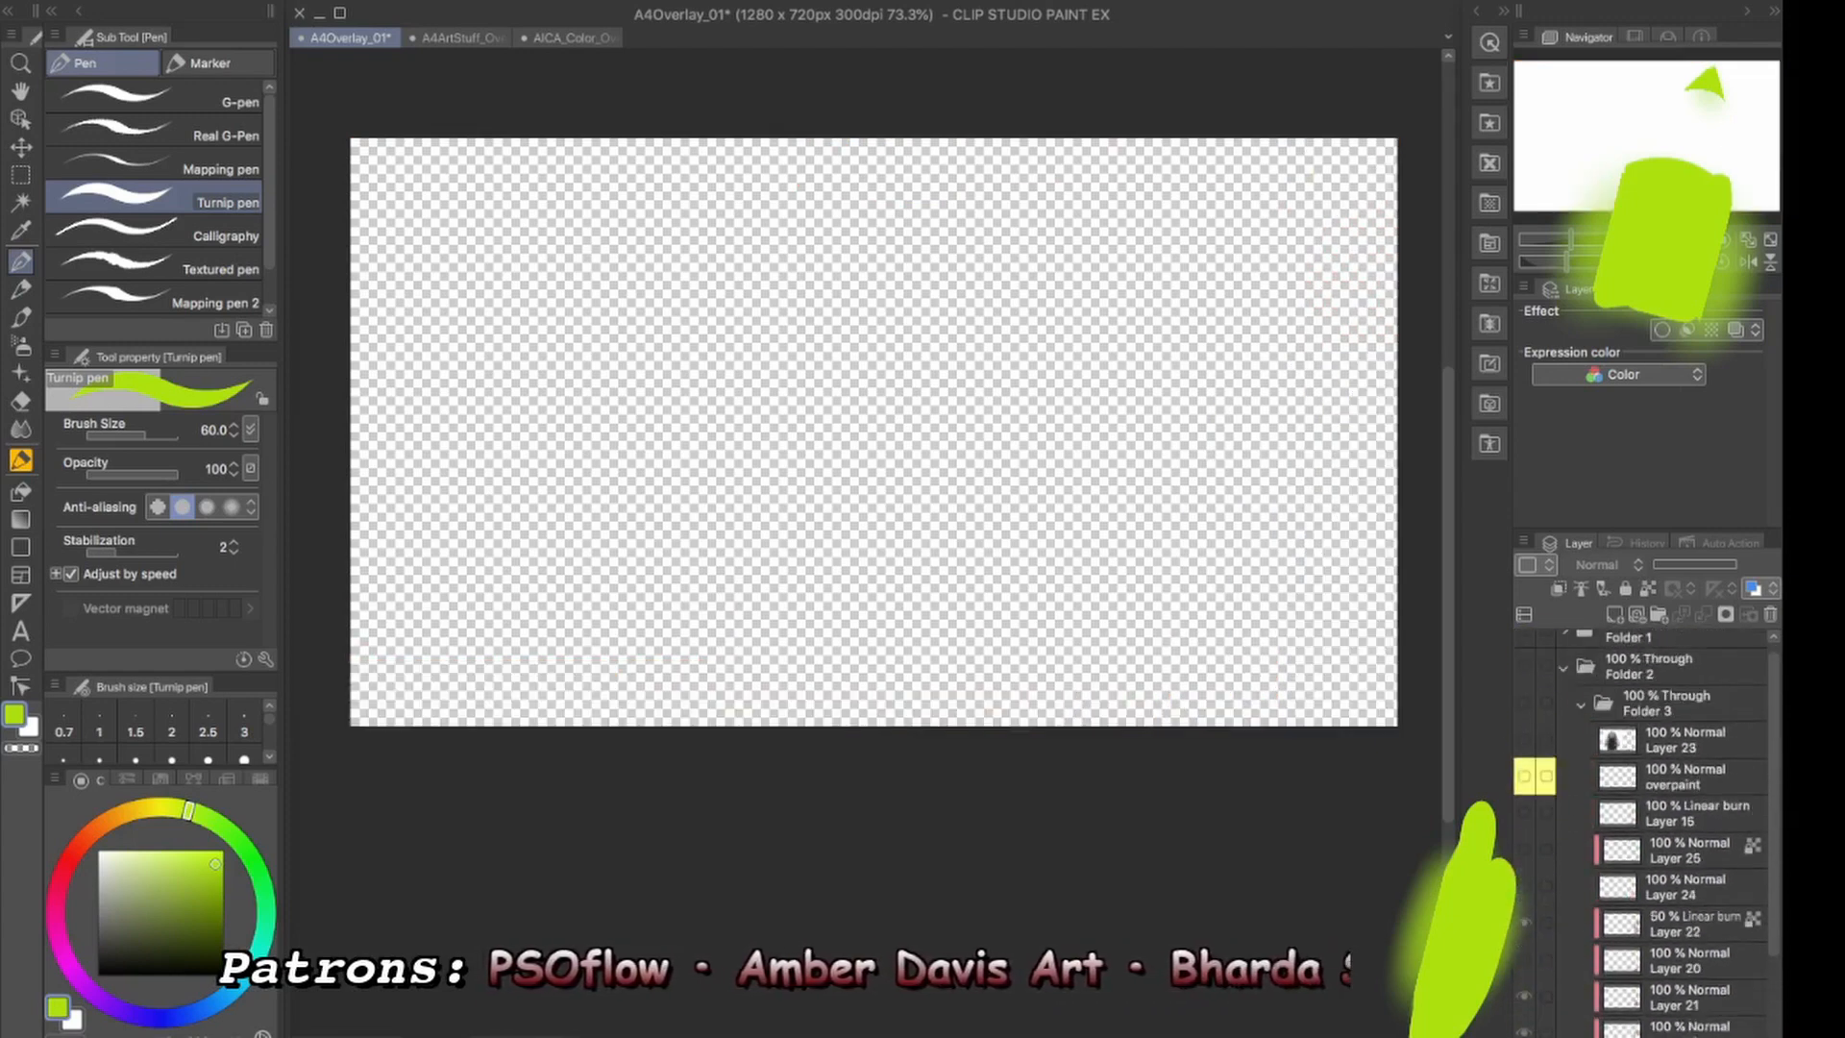
click(1524, 683)
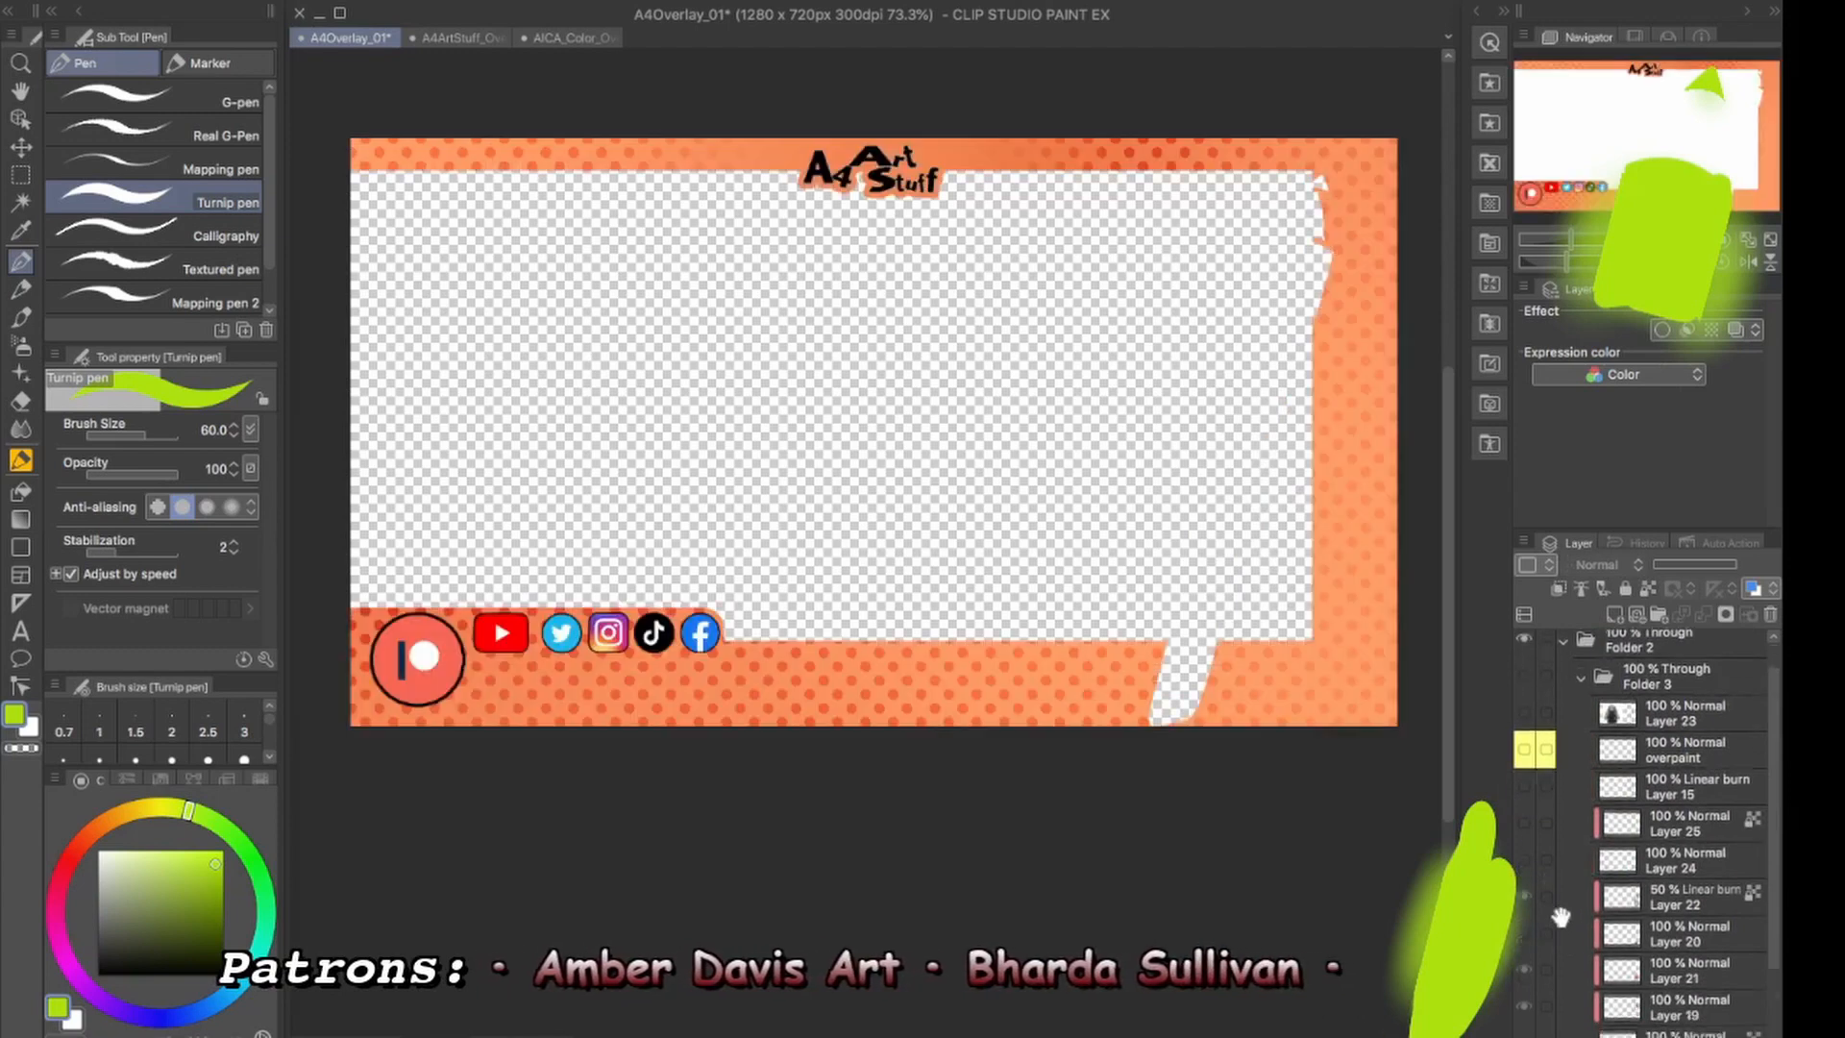
scroll(1537, 711, down, 2)
scroll(1532, 711, up, 2)
click(1523, 682)
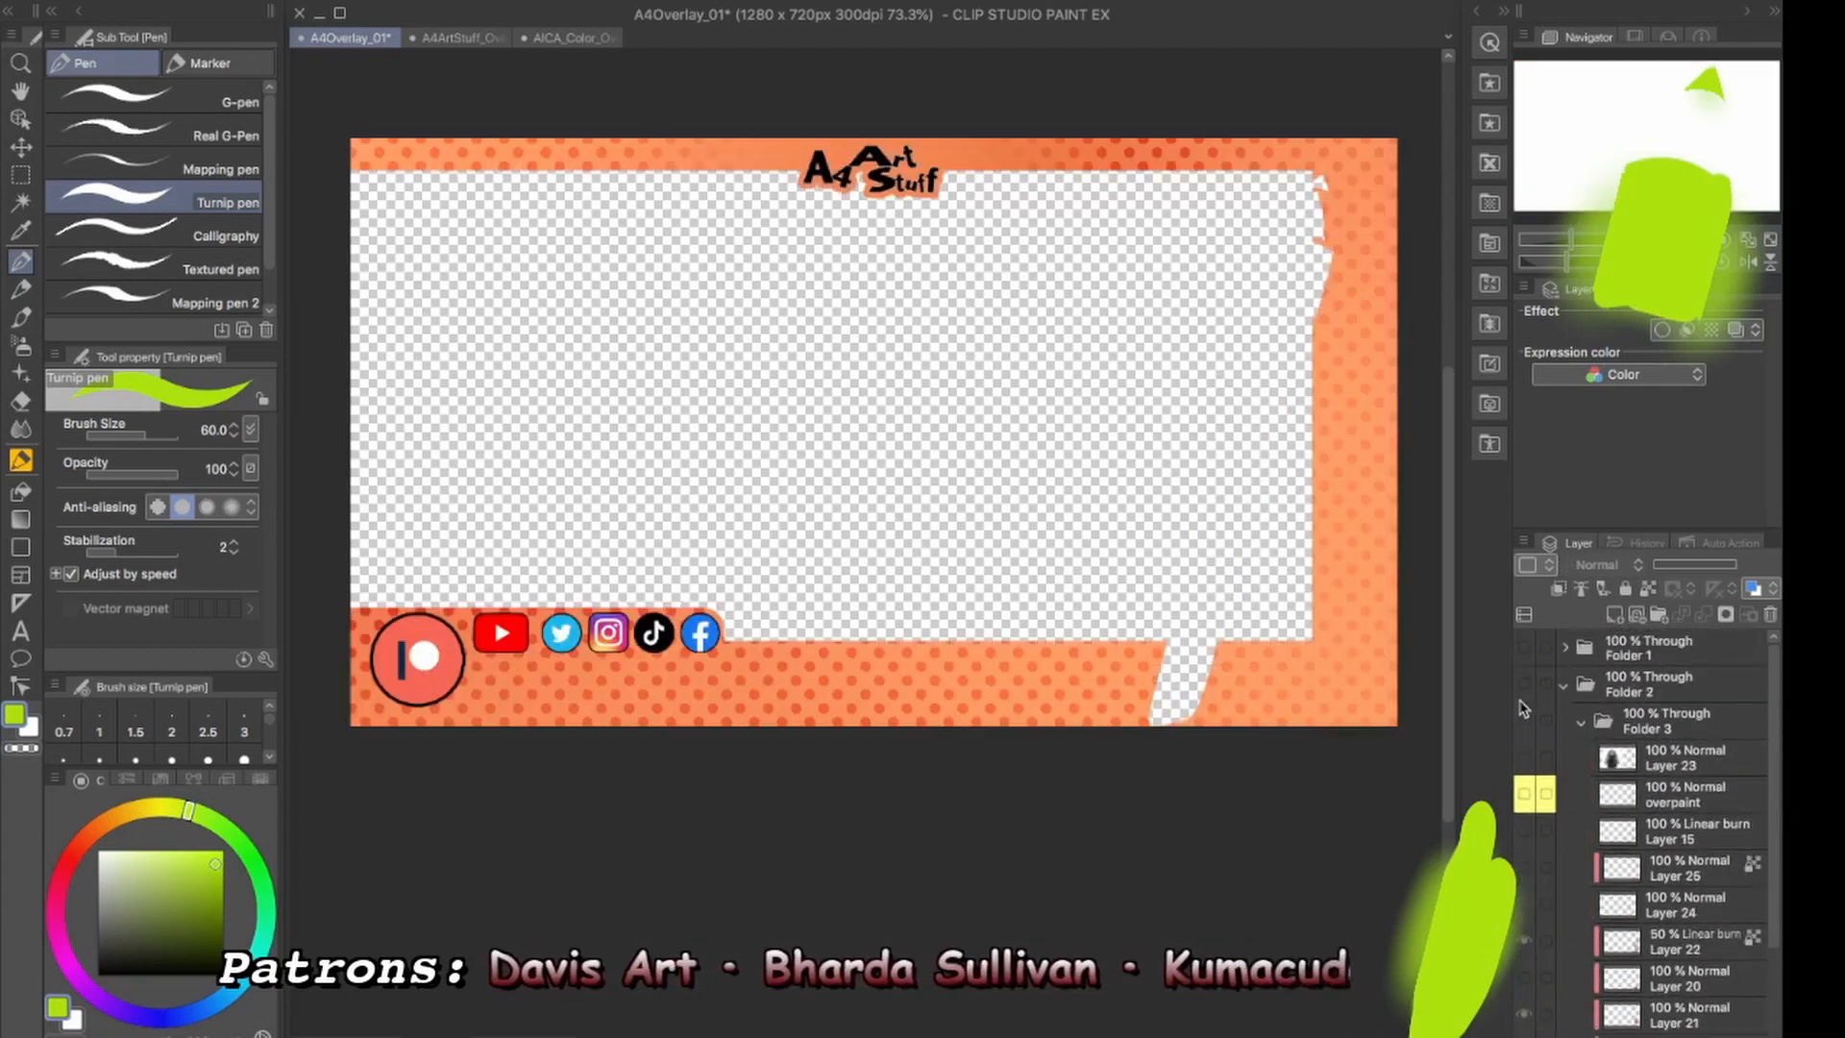
click(1524, 682)
click(1524, 720)
scroll(1561, 899, down, 3)
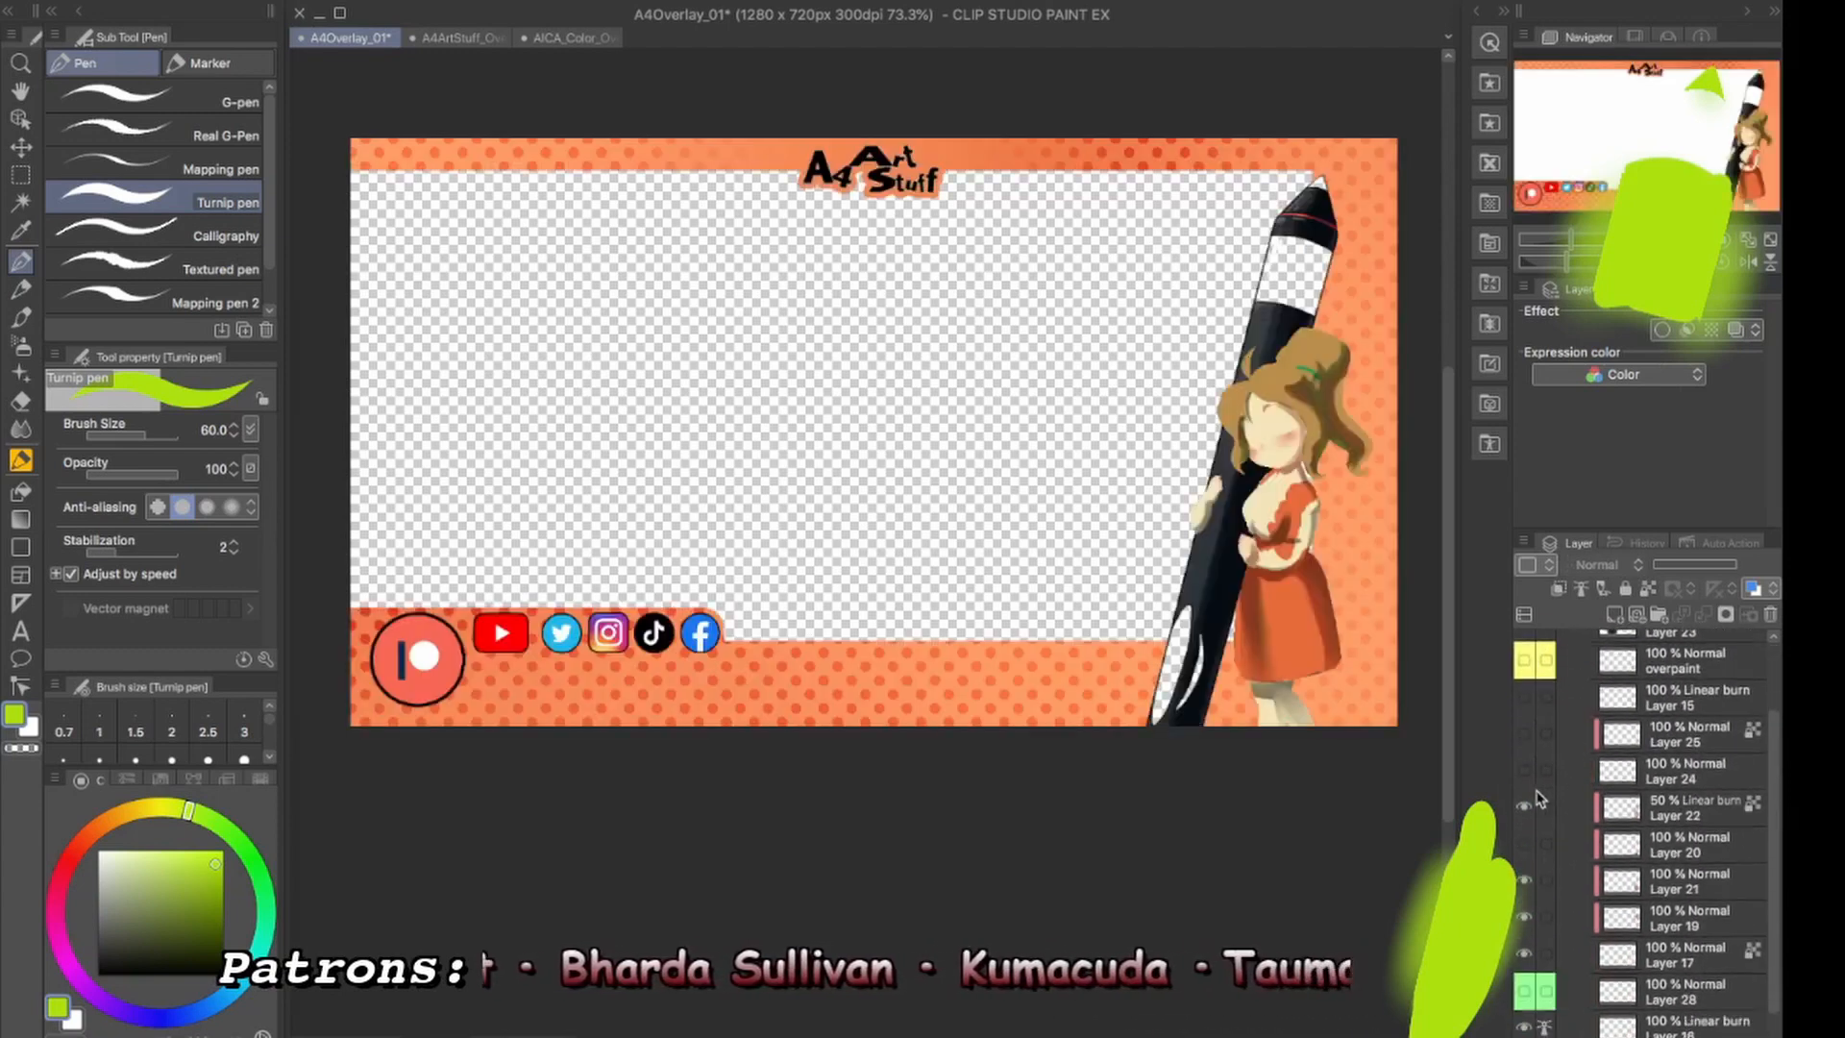
key(super+z)
Hide the logo, social media icons and orange frame, and show the green Layers 26 and 28 on their own.
scroll(1560, 806, down, 3)
scroll(1560, 806, down, 3)
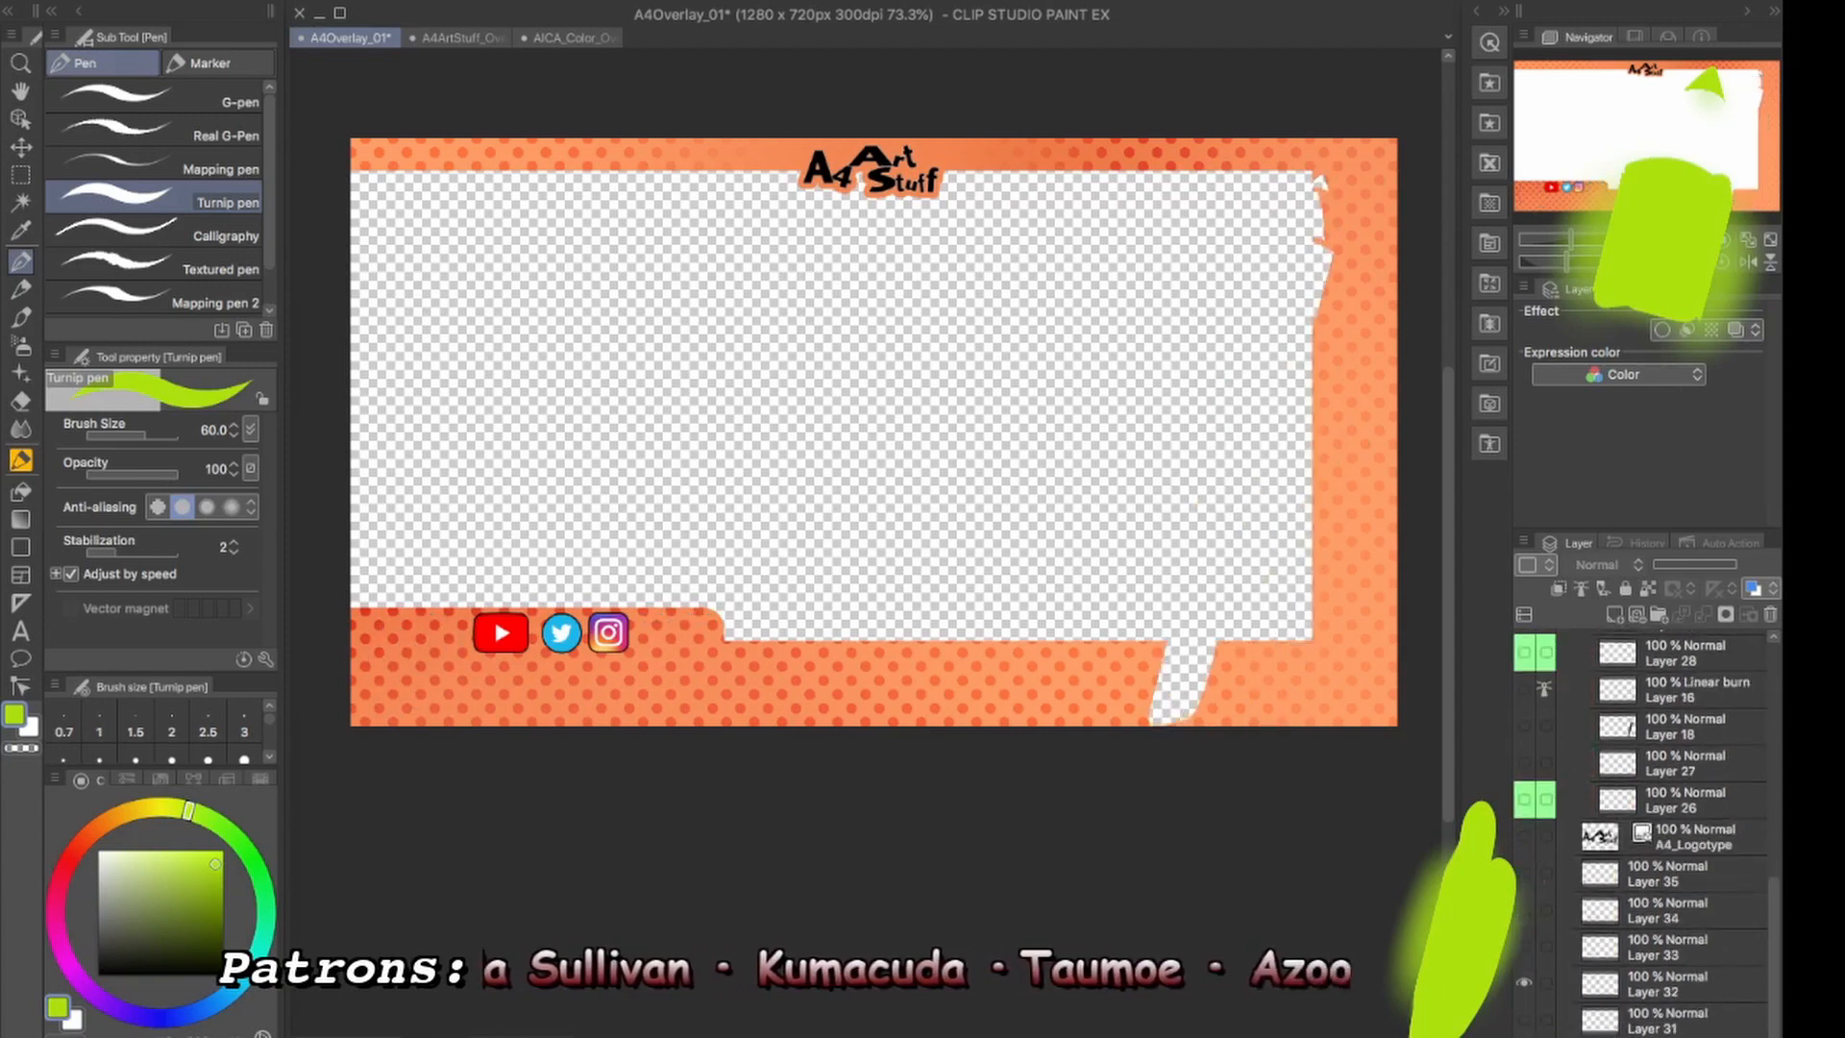
click(1524, 838)
click(1524, 799)
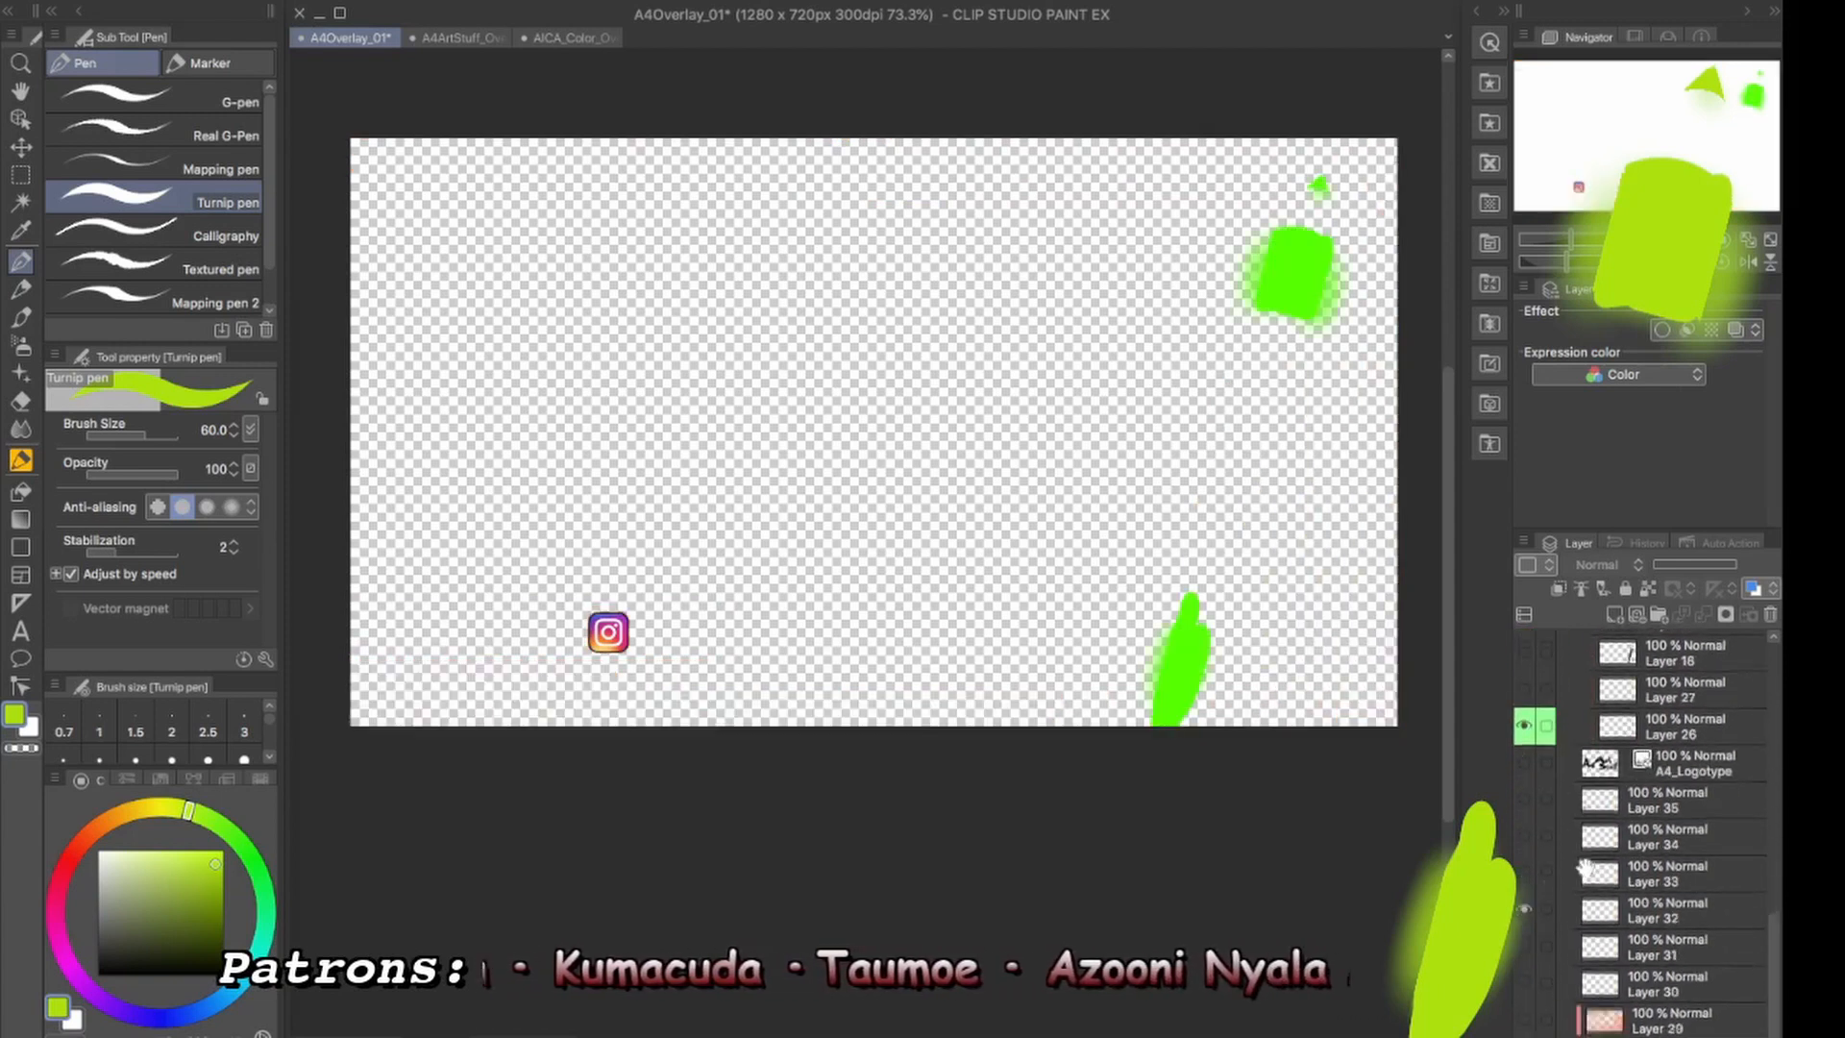
scroll(1557, 845, down, 3)
click(1525, 867)
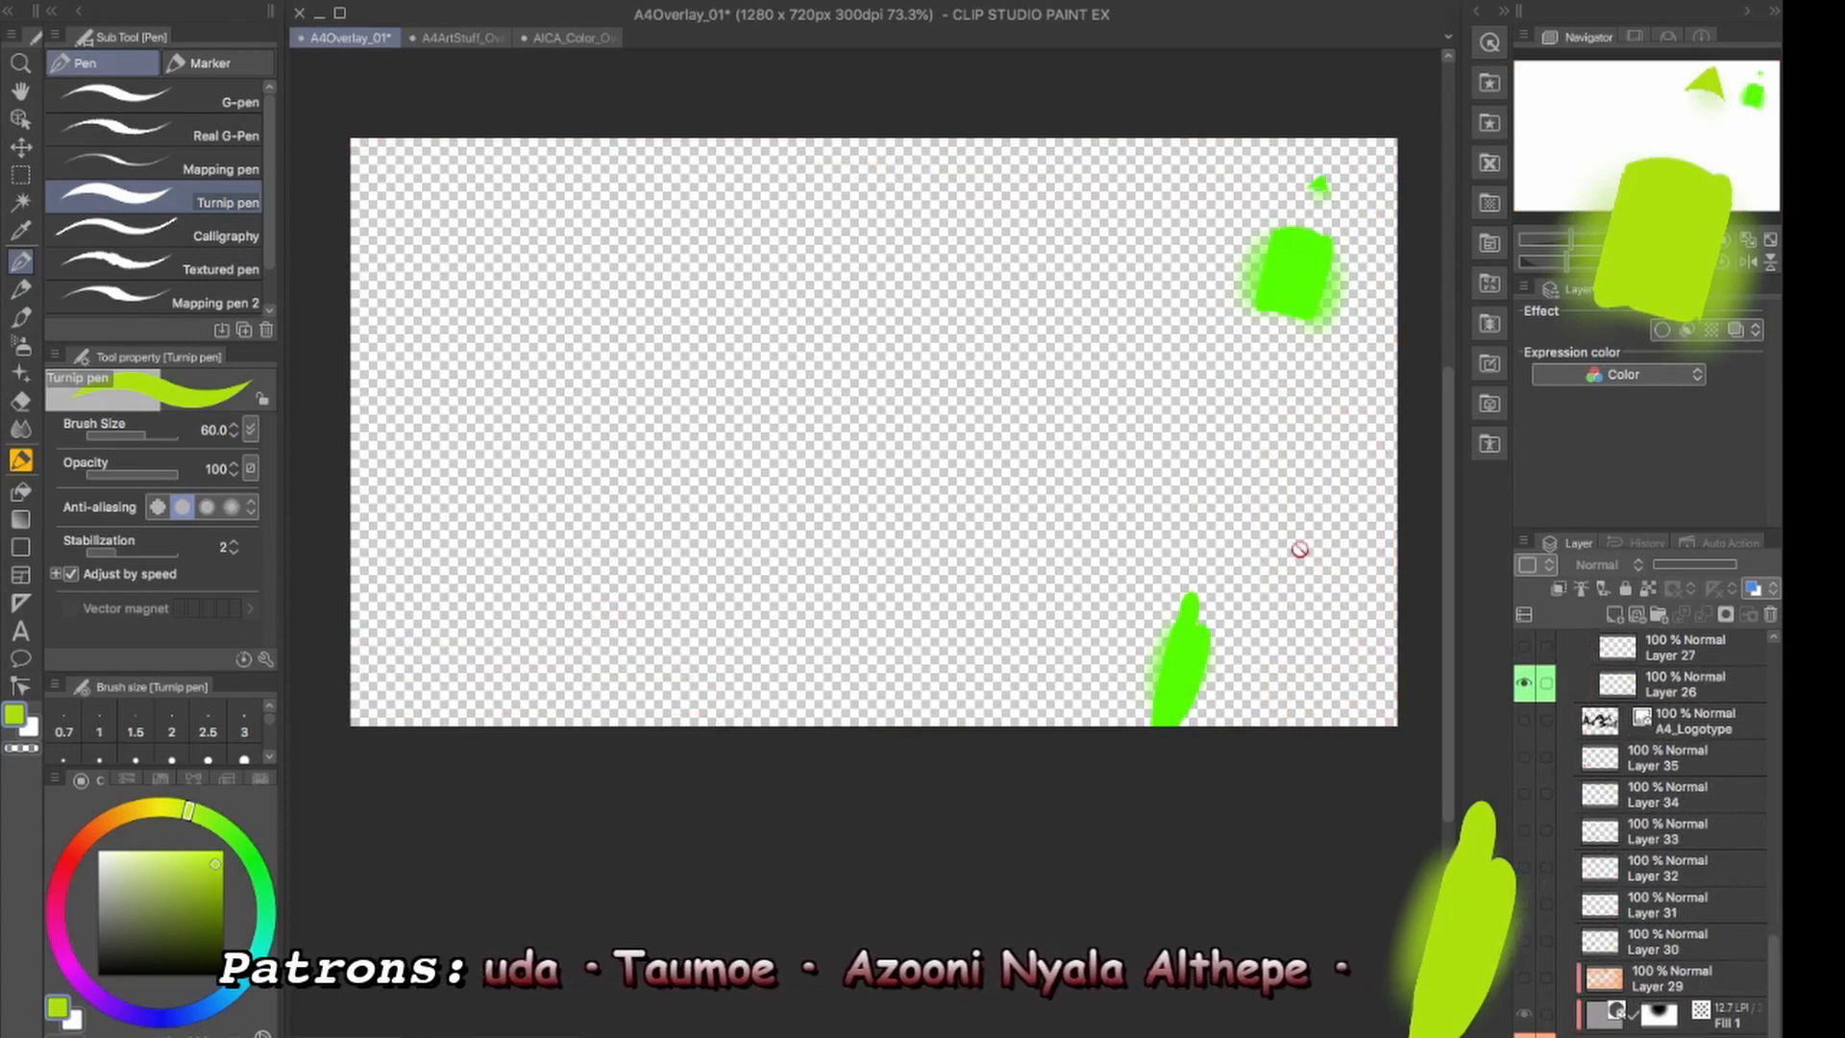
scroll(1528, 736, up, 6)
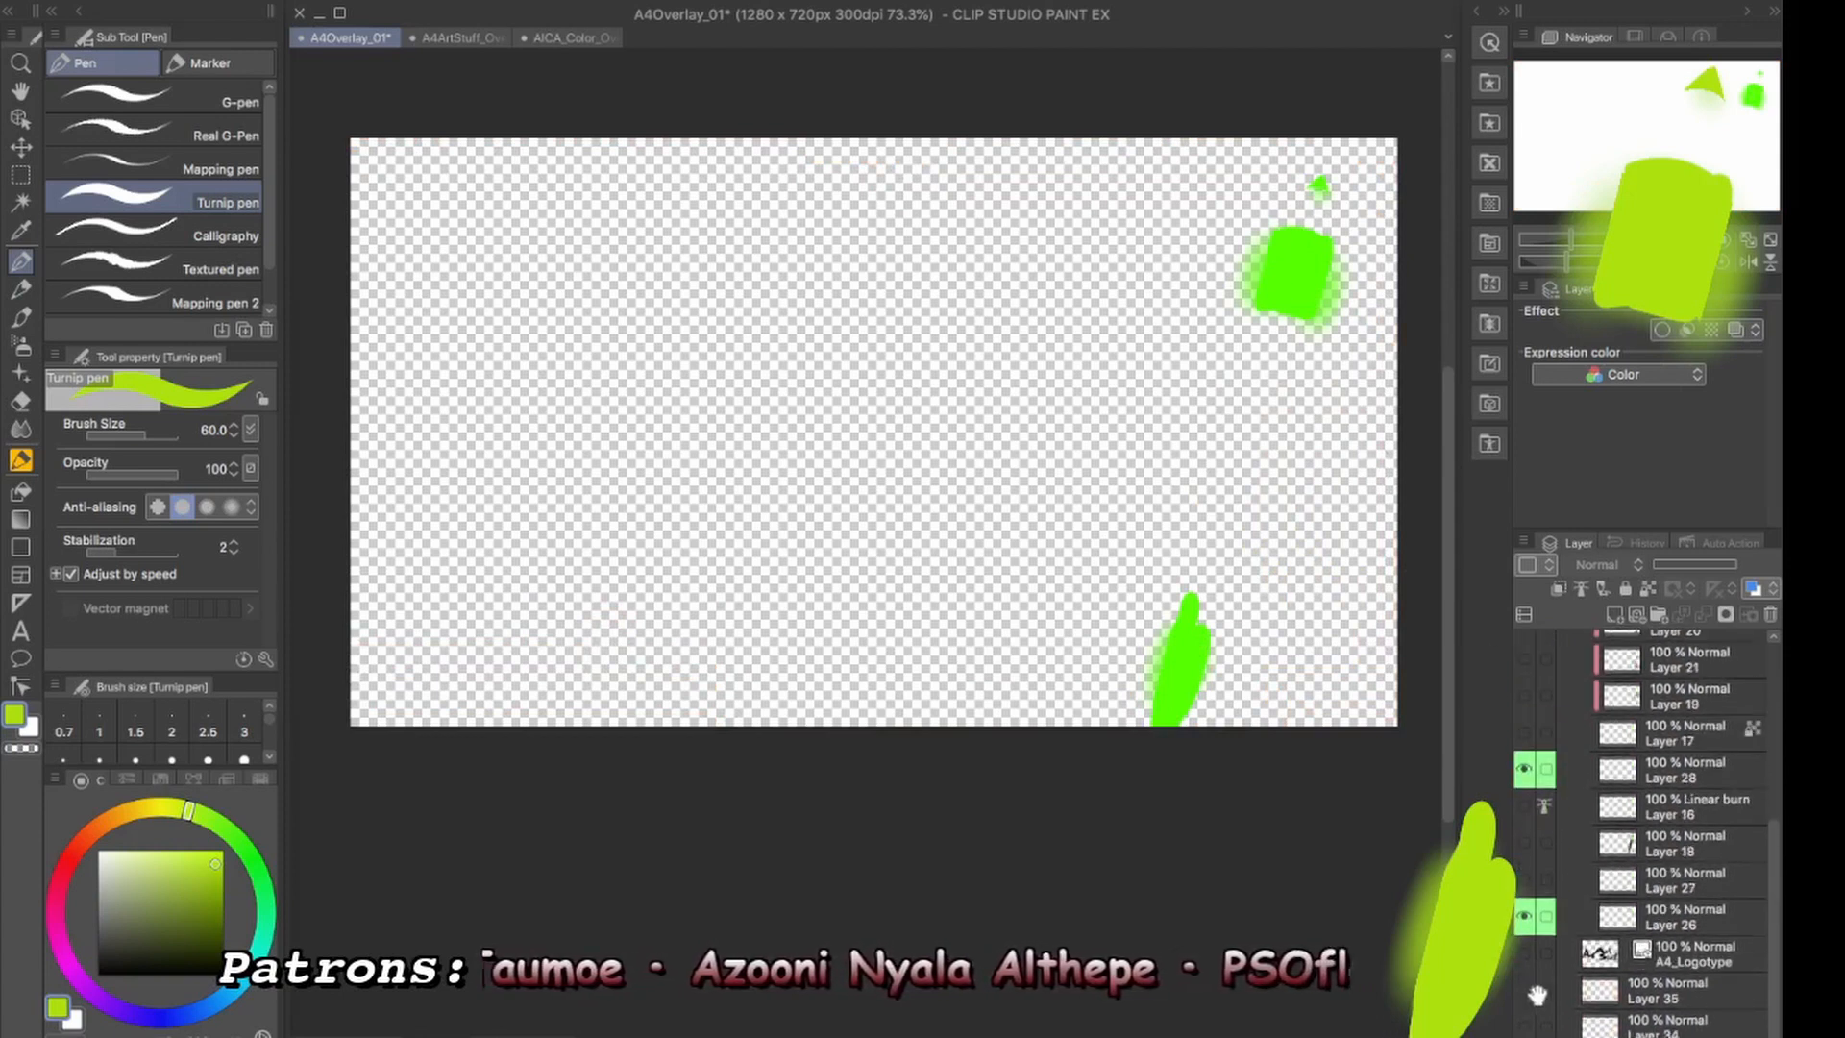
Hide Layer 28 so only the solid green Layer 26 remains, and open the Color Picker source's filters in OBS.
click(1524, 770)
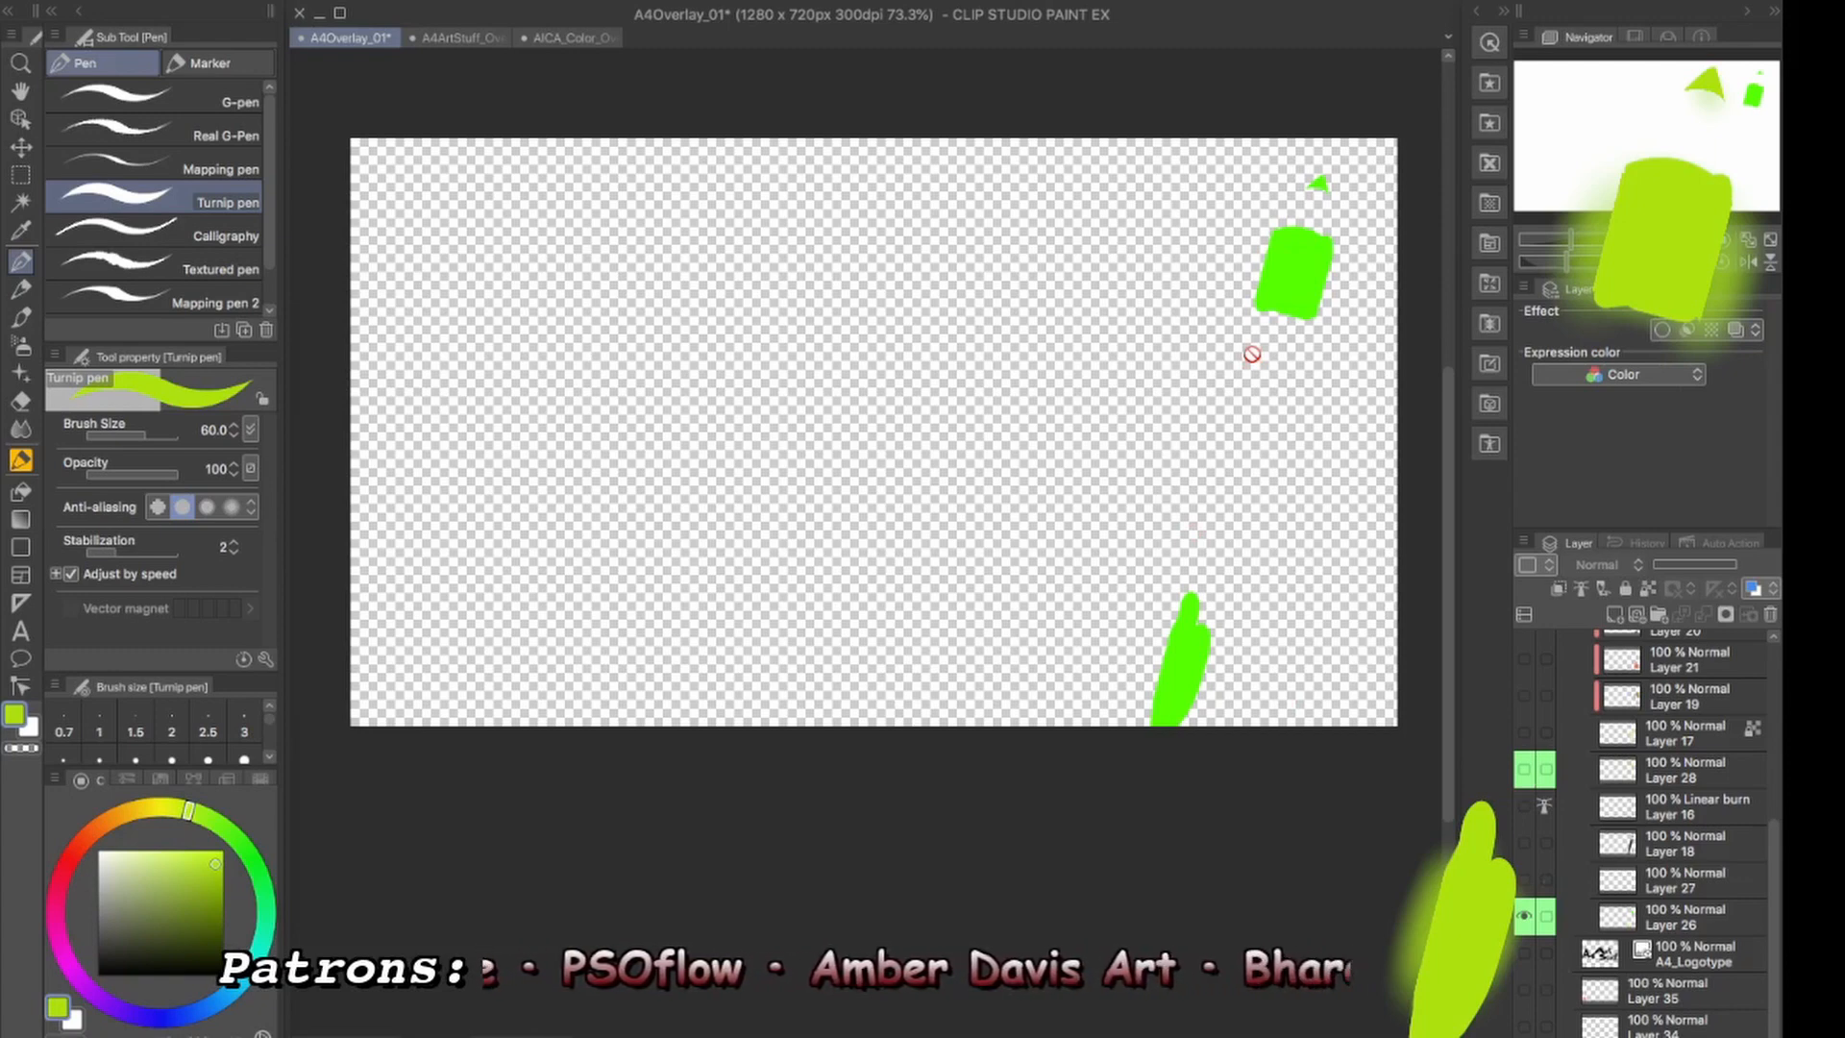
key(super+Tab)
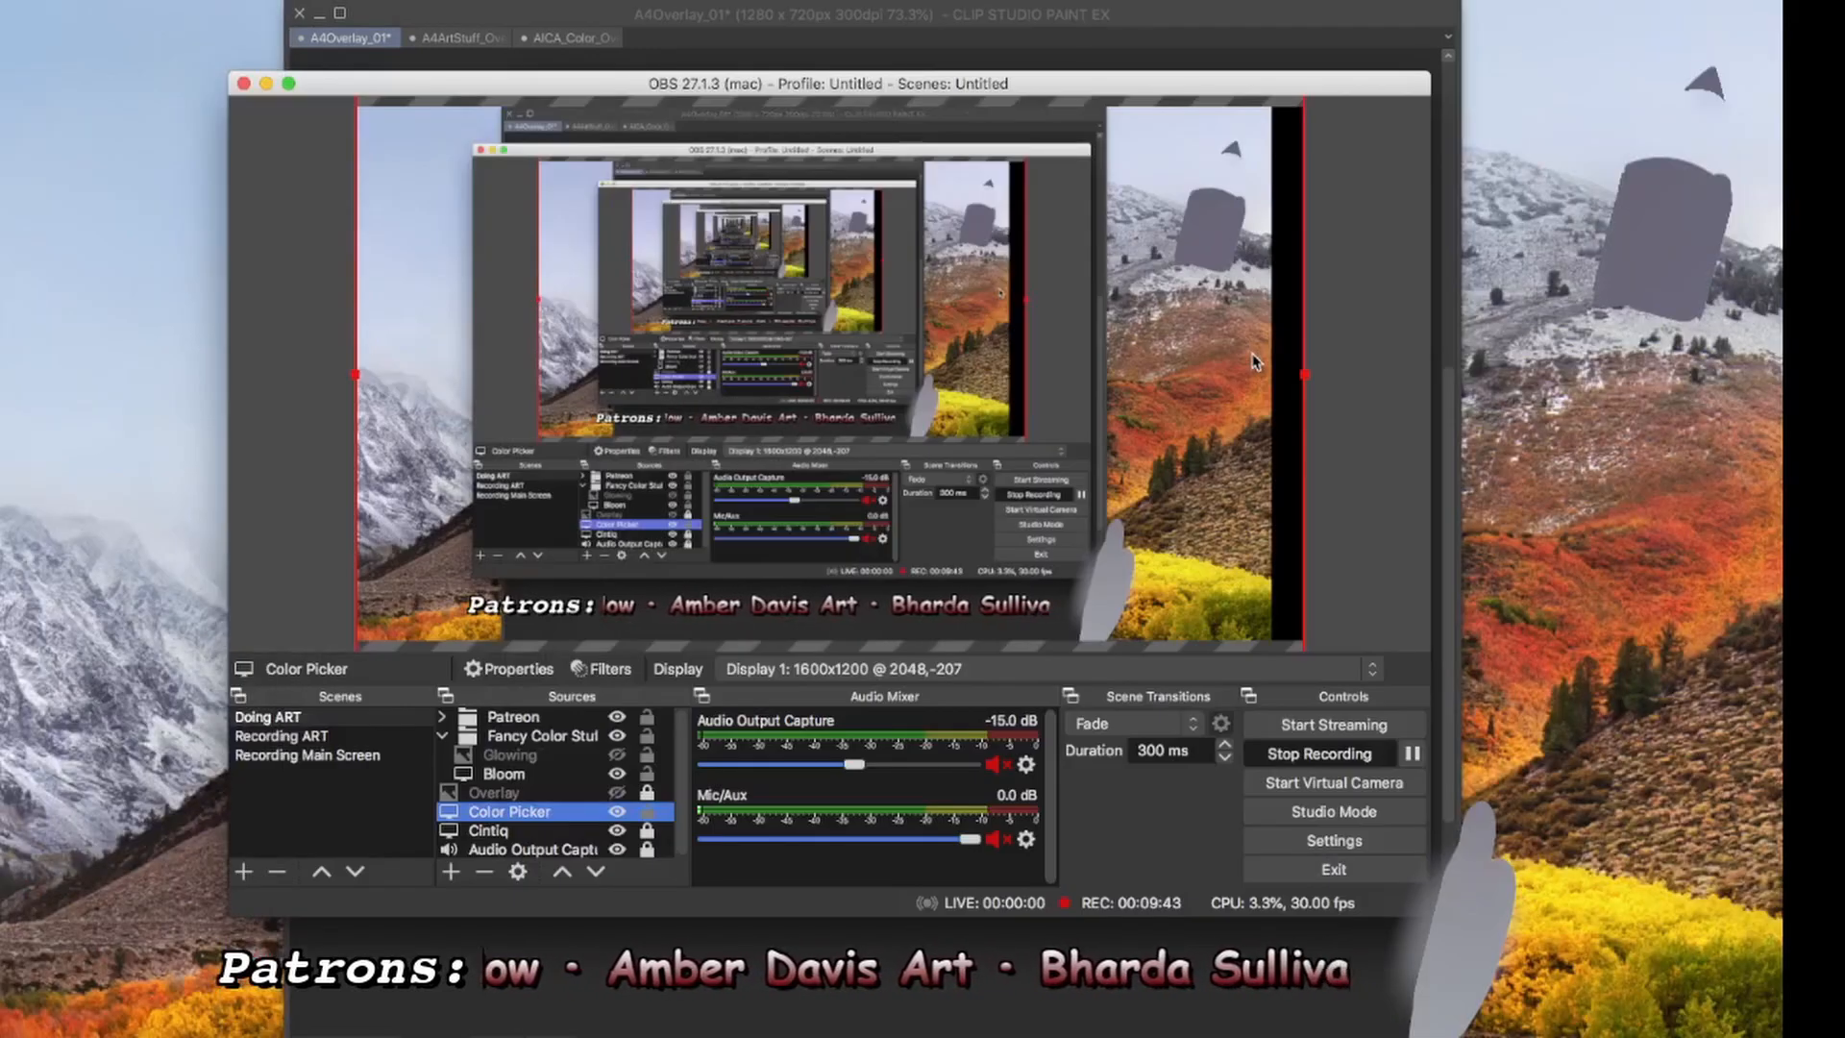
right_click(528, 824)
click(552, 778)
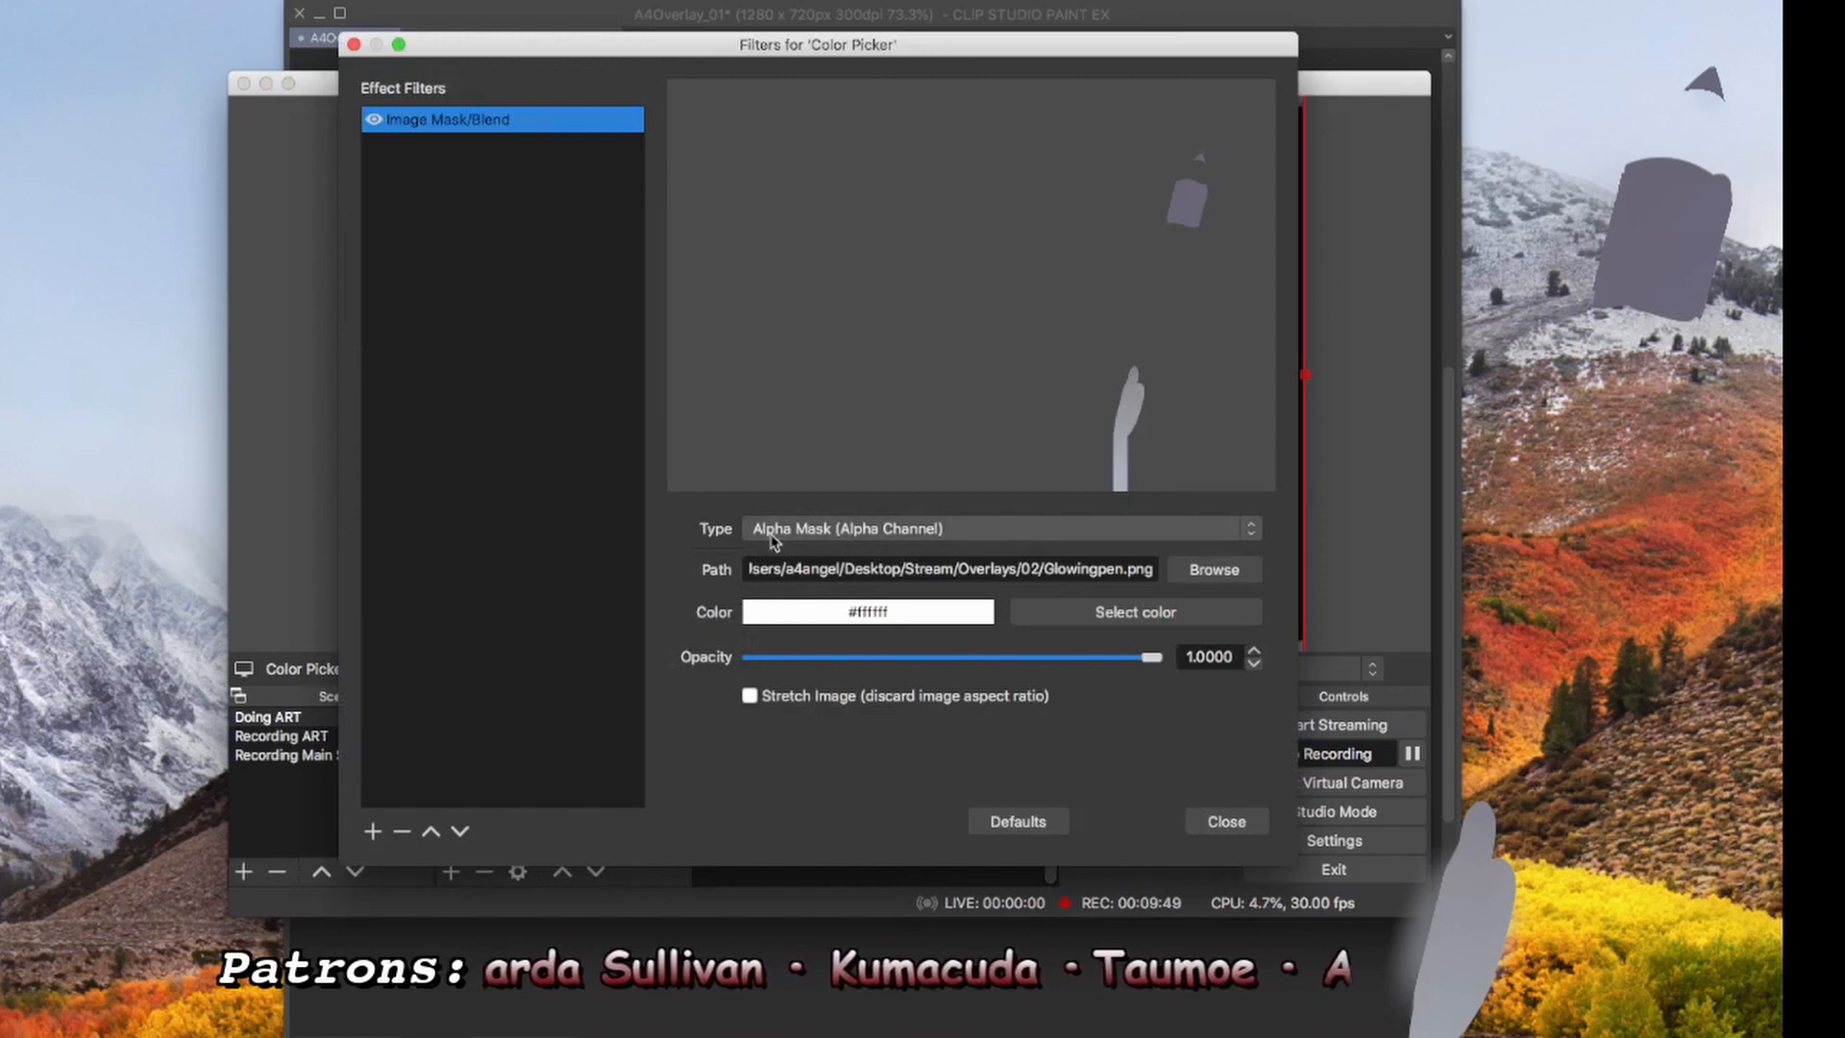
Browse for a mask image in the external drive's Overlays folder and preview its PNG files, including A4ArtStuff_OverlayMASK.png and A4 overlay_bulletin.png.
click(1213, 569)
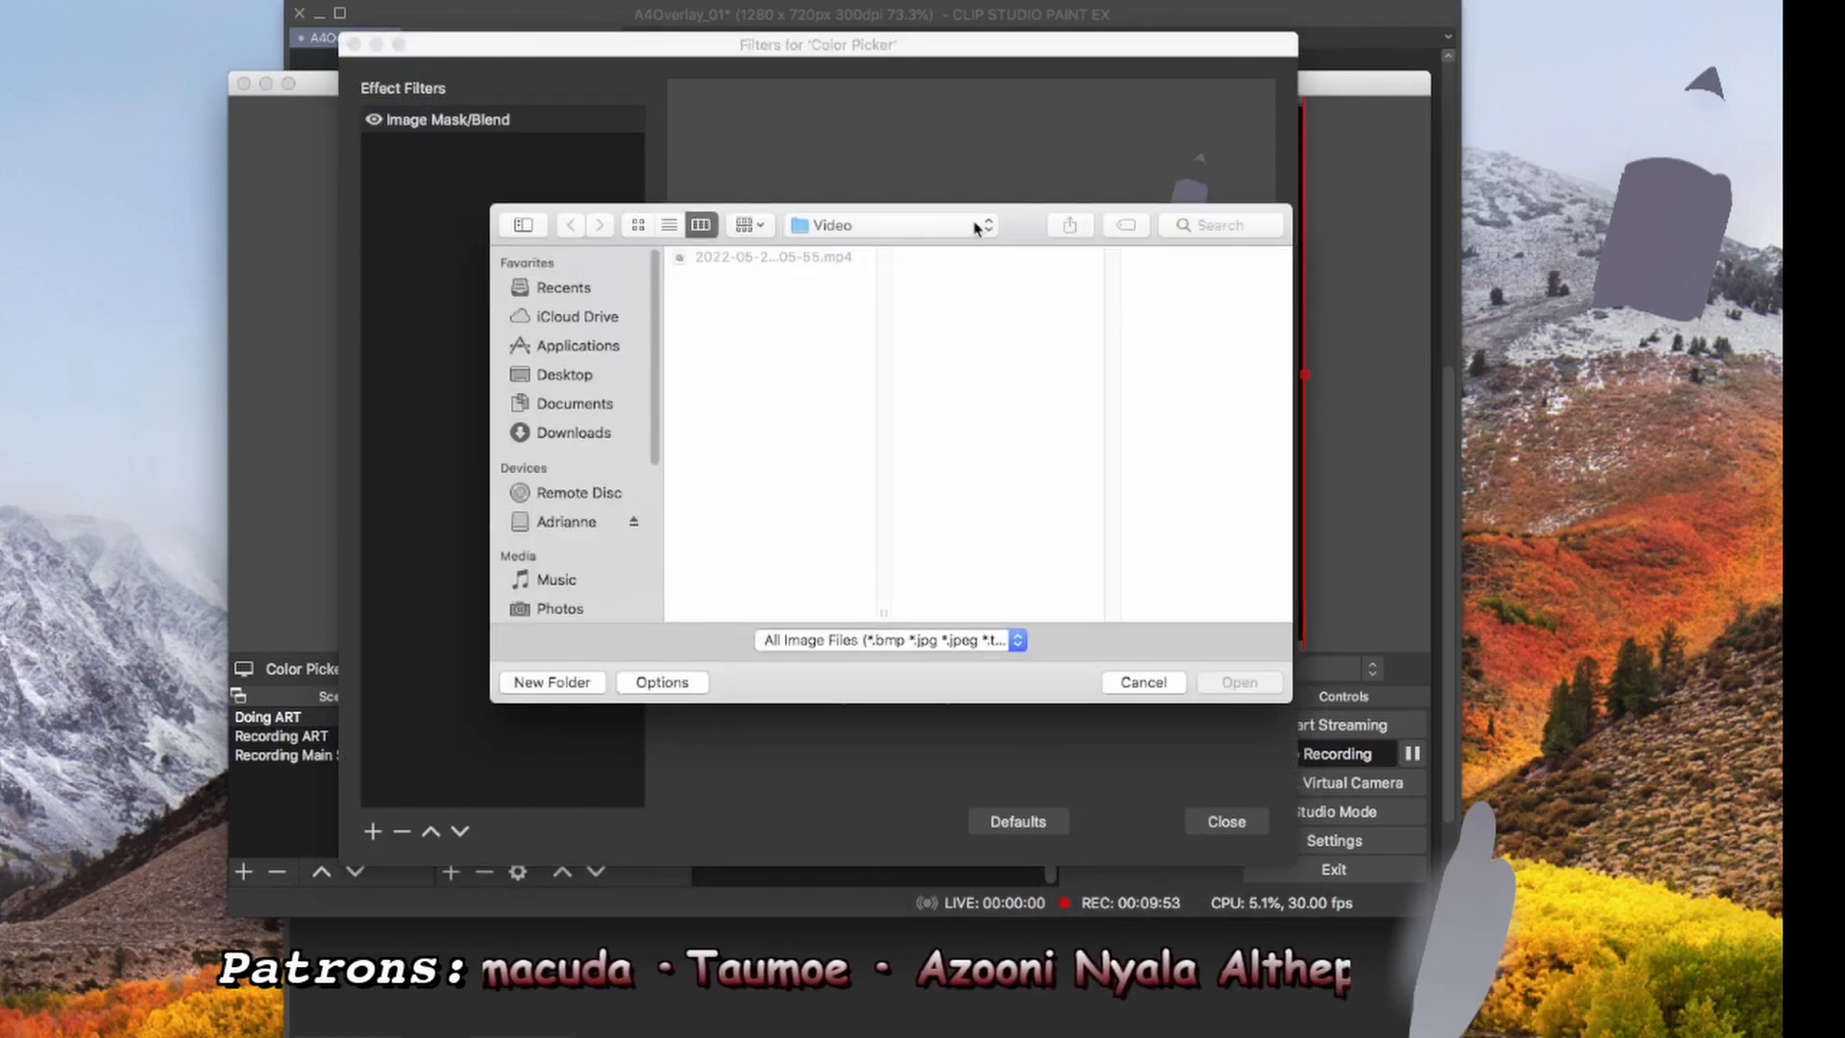
click(1141, 682)
click(1212, 569)
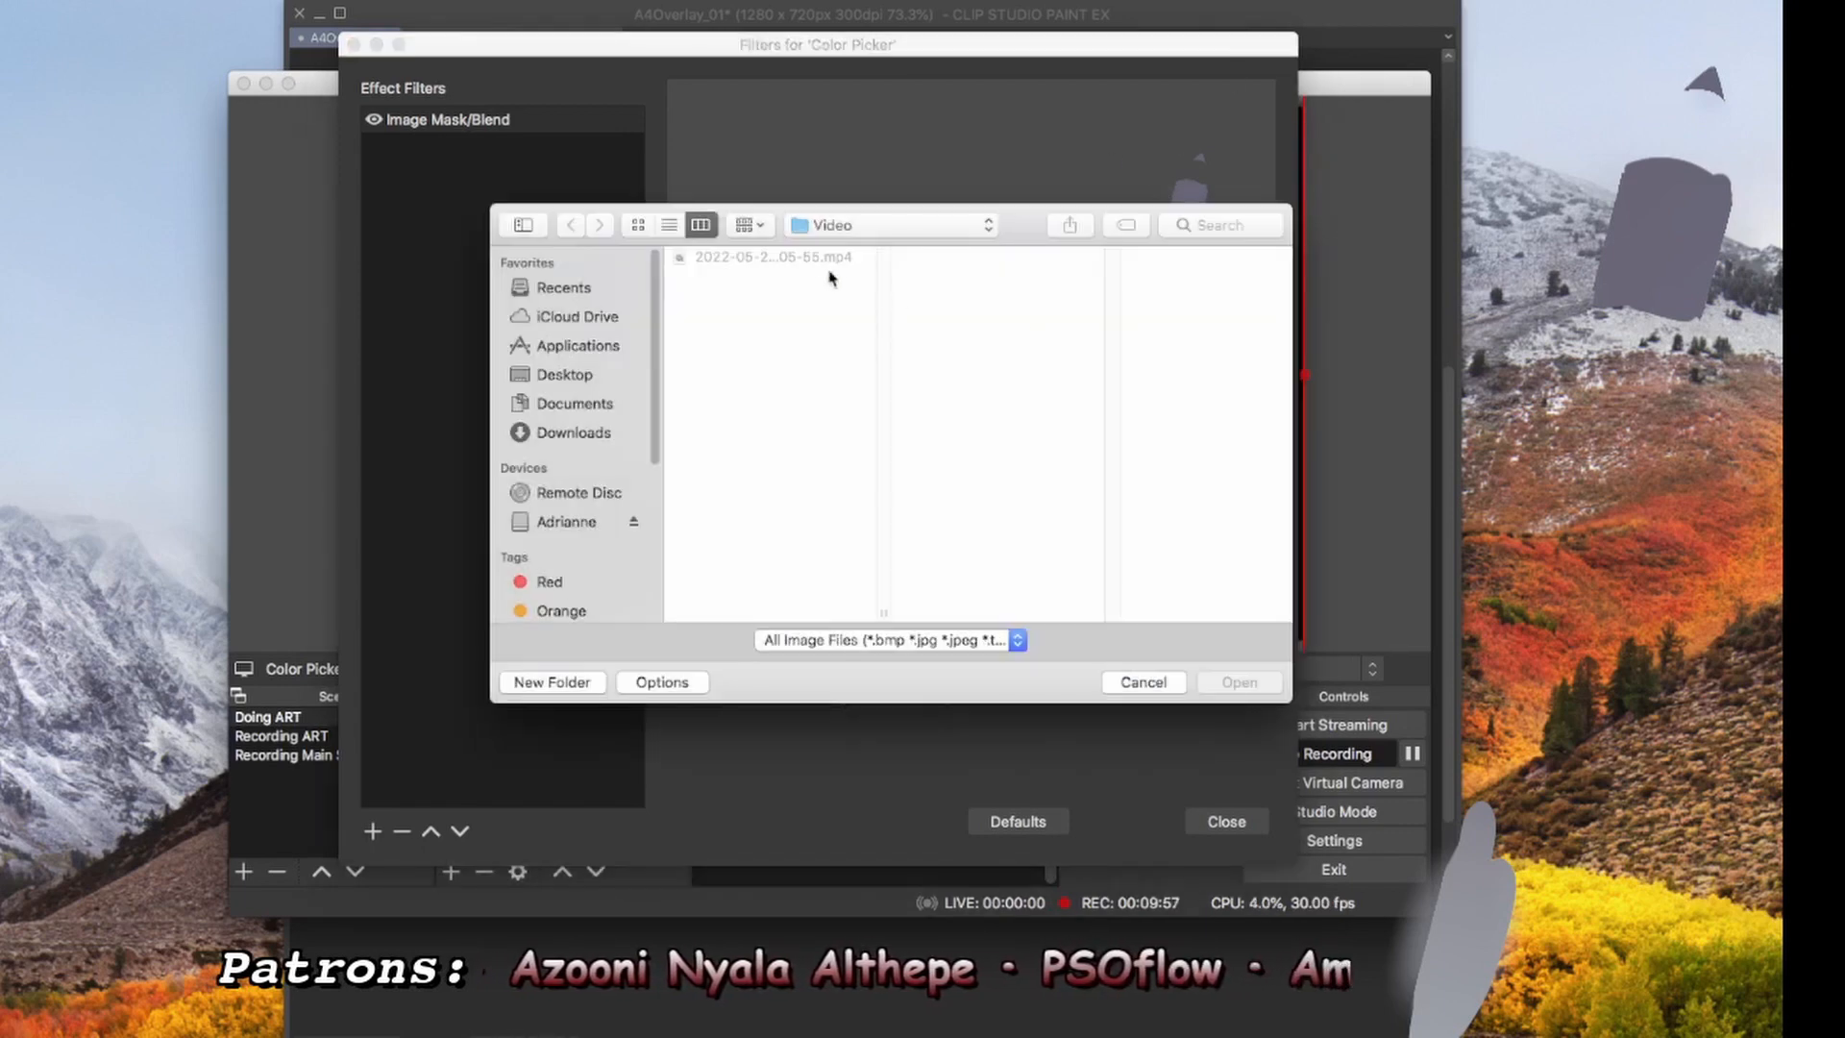
click(839, 225)
click(800, 447)
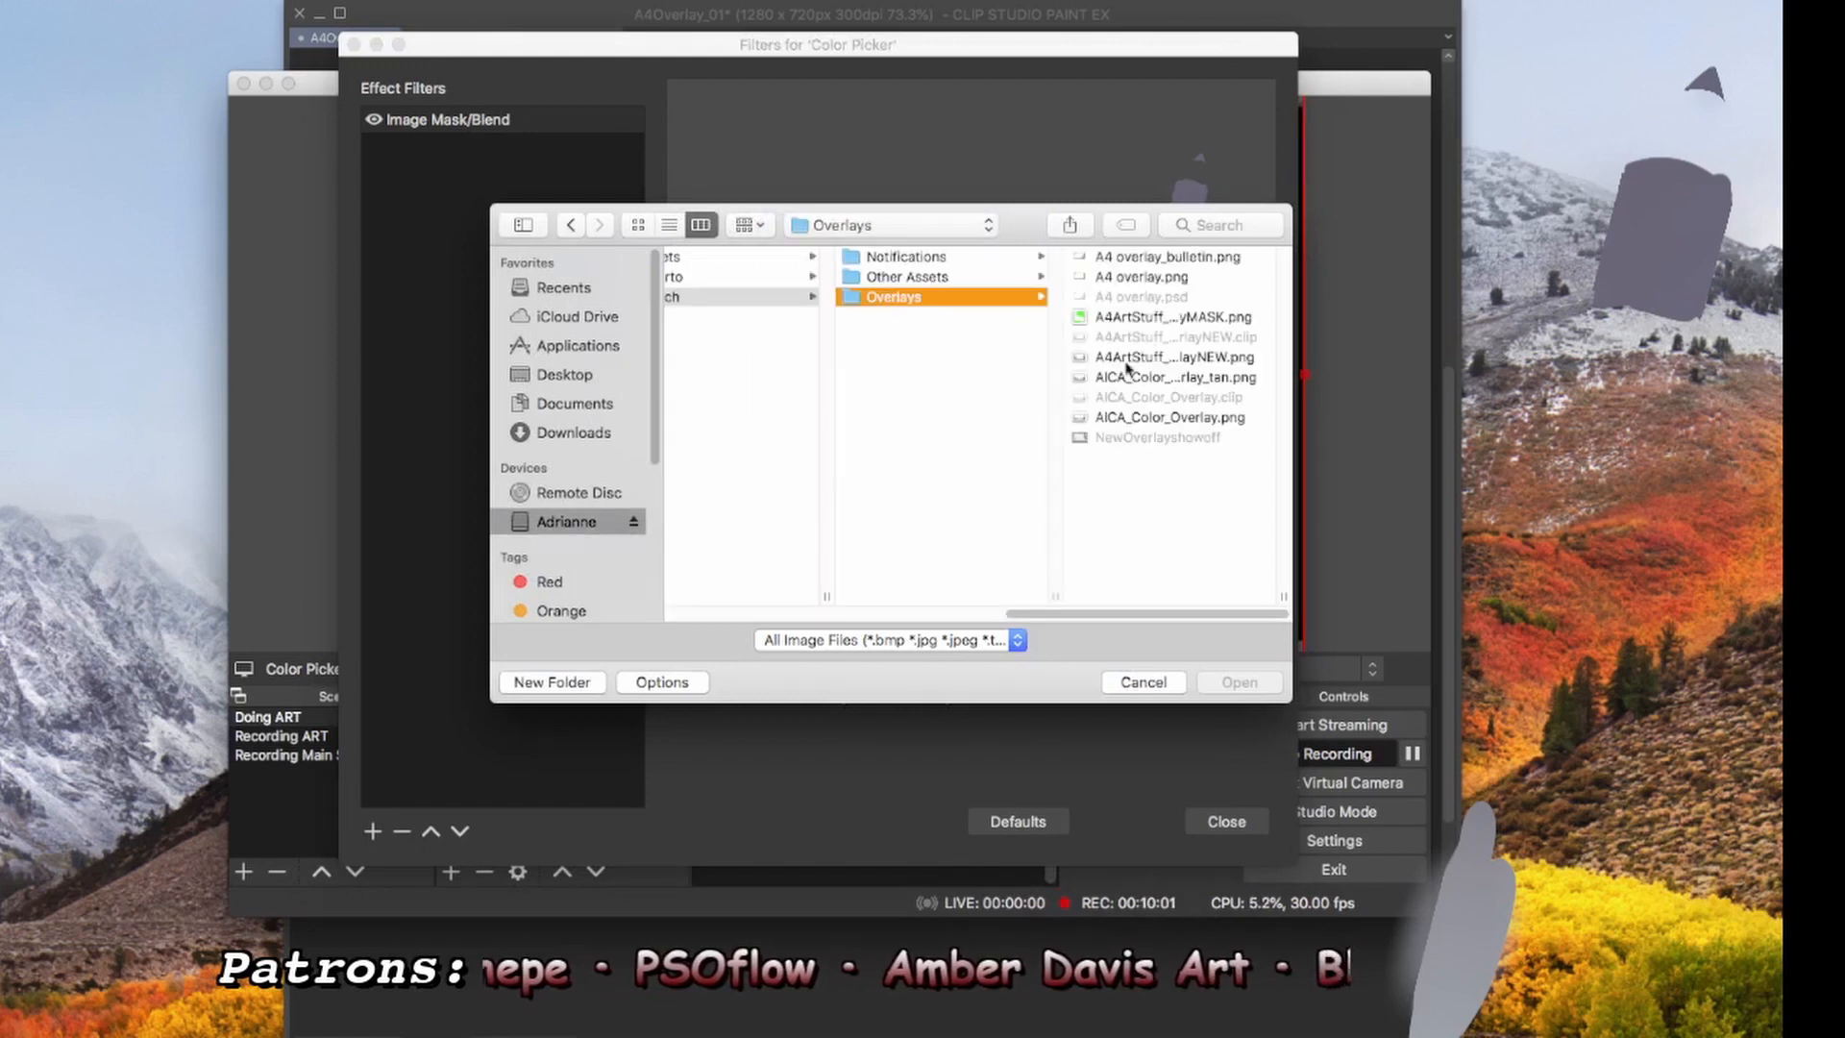
click(1131, 319)
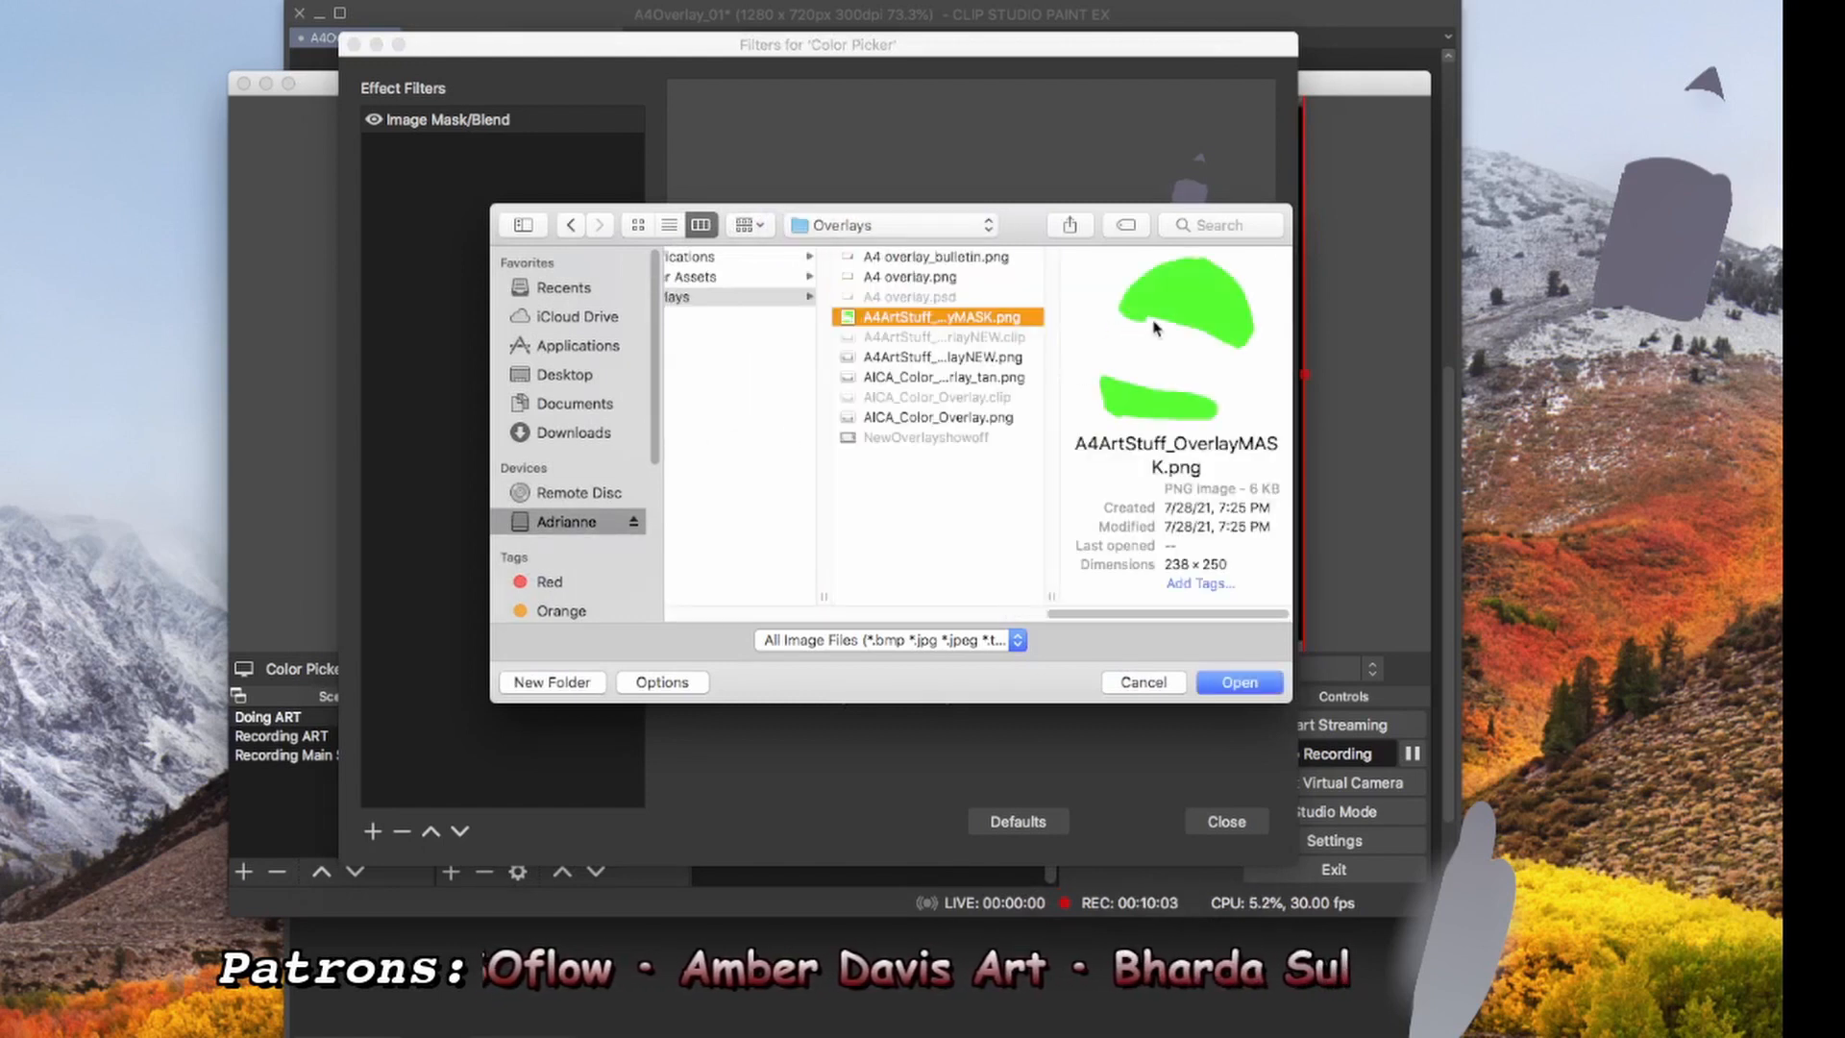
click(965, 363)
click(963, 380)
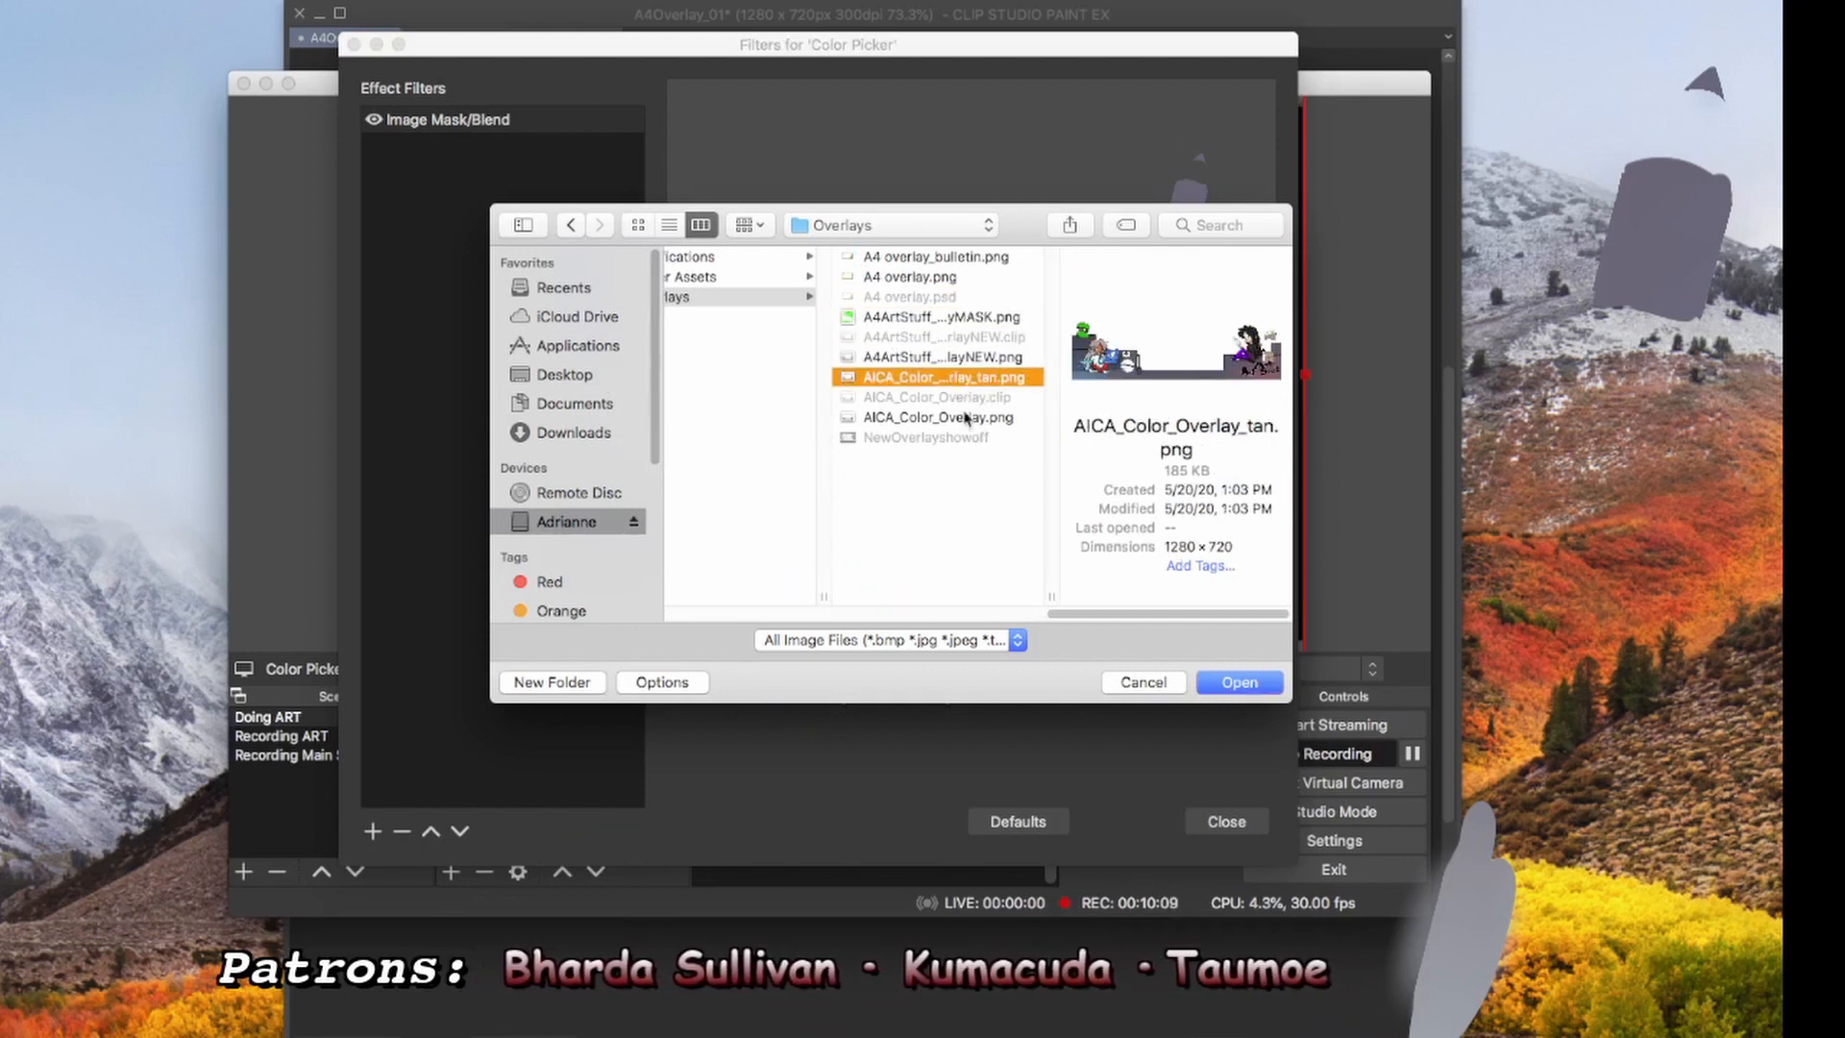
click(966, 418)
click(869, 278)
key(Up)
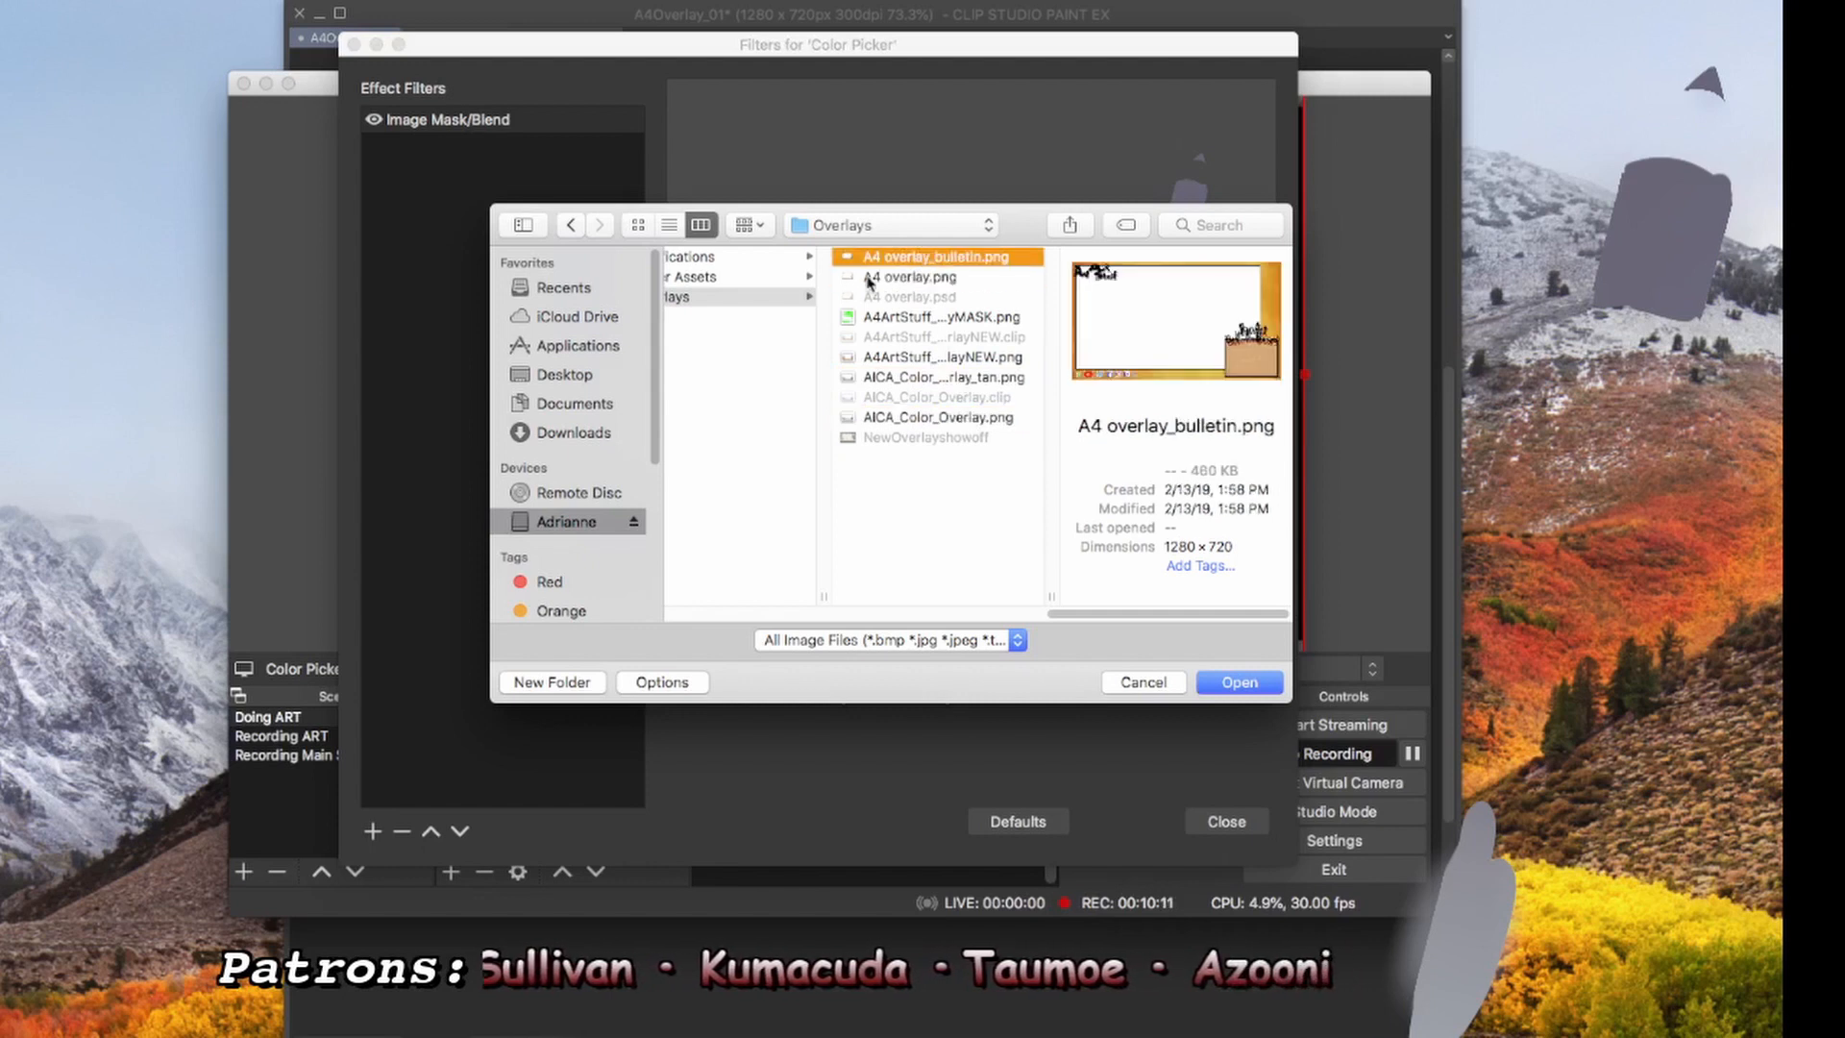
Preview Glowingpen.png in the Desktop folder Stream/Overlays/02, and leave the file browser and filter window without picking a new mask.
click(556, 374)
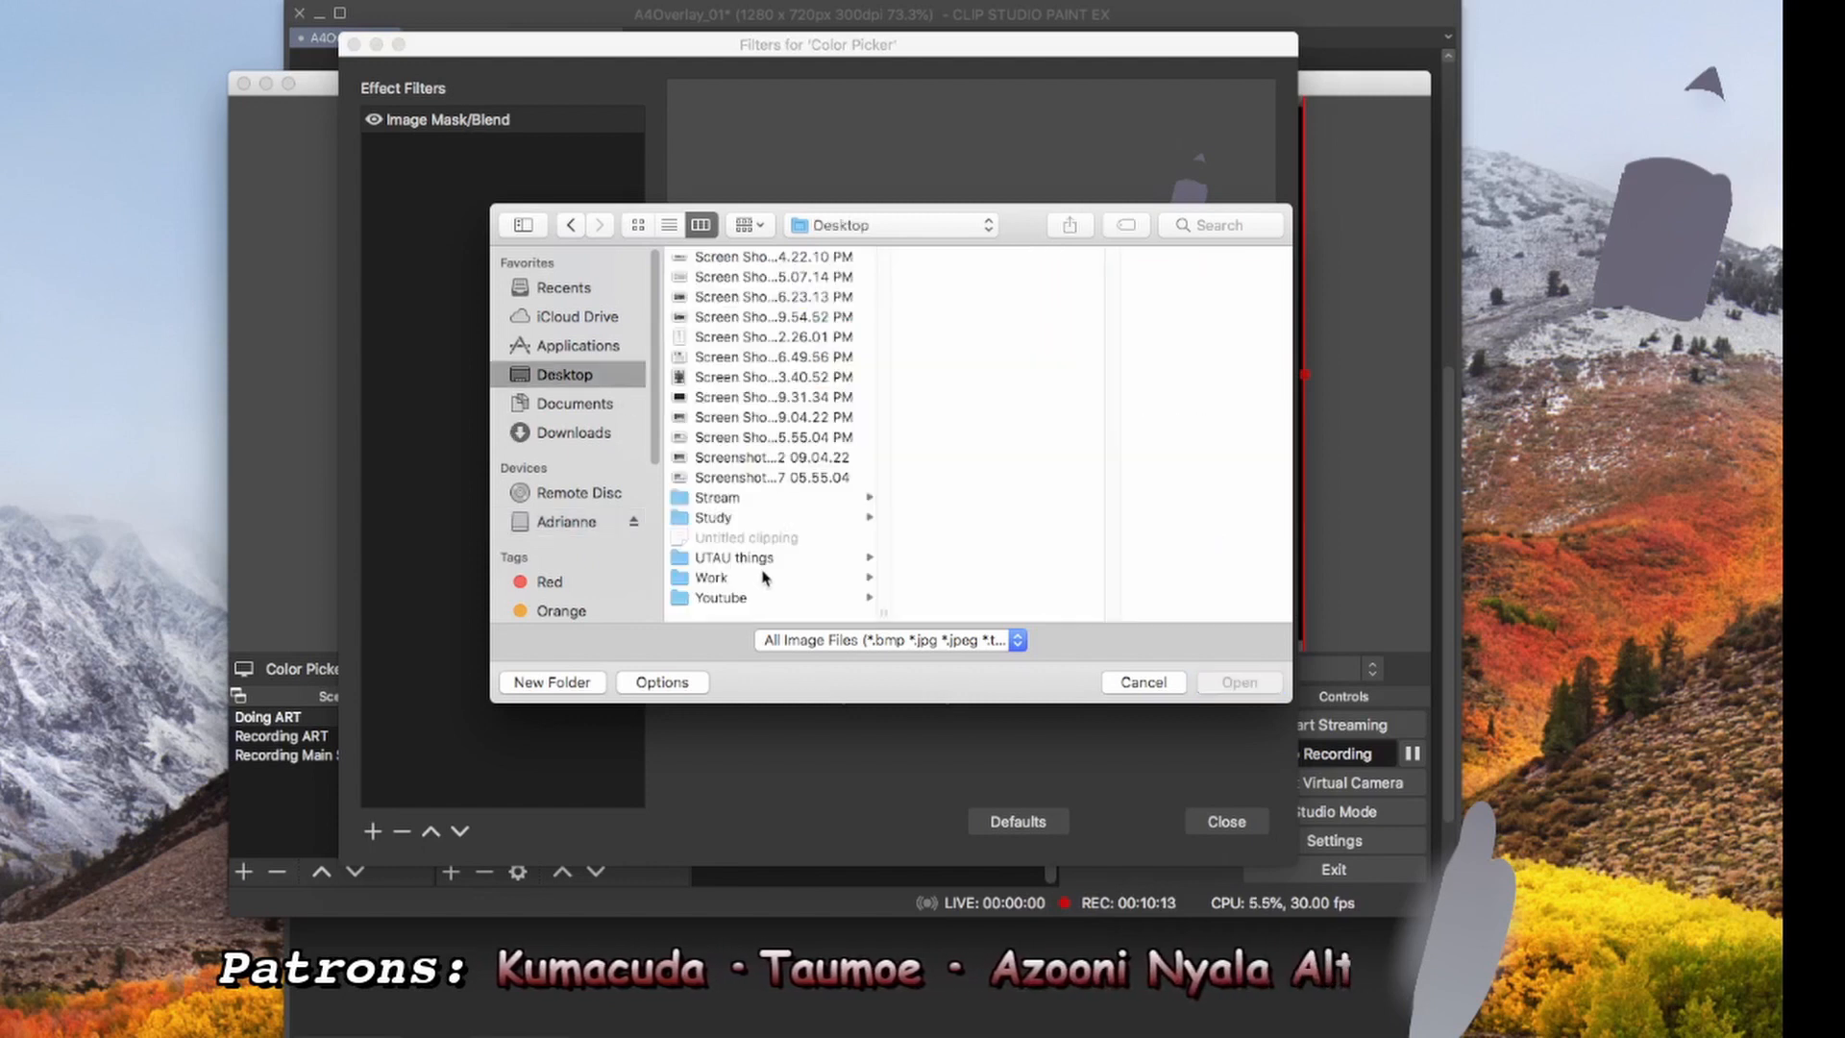
click(823, 495)
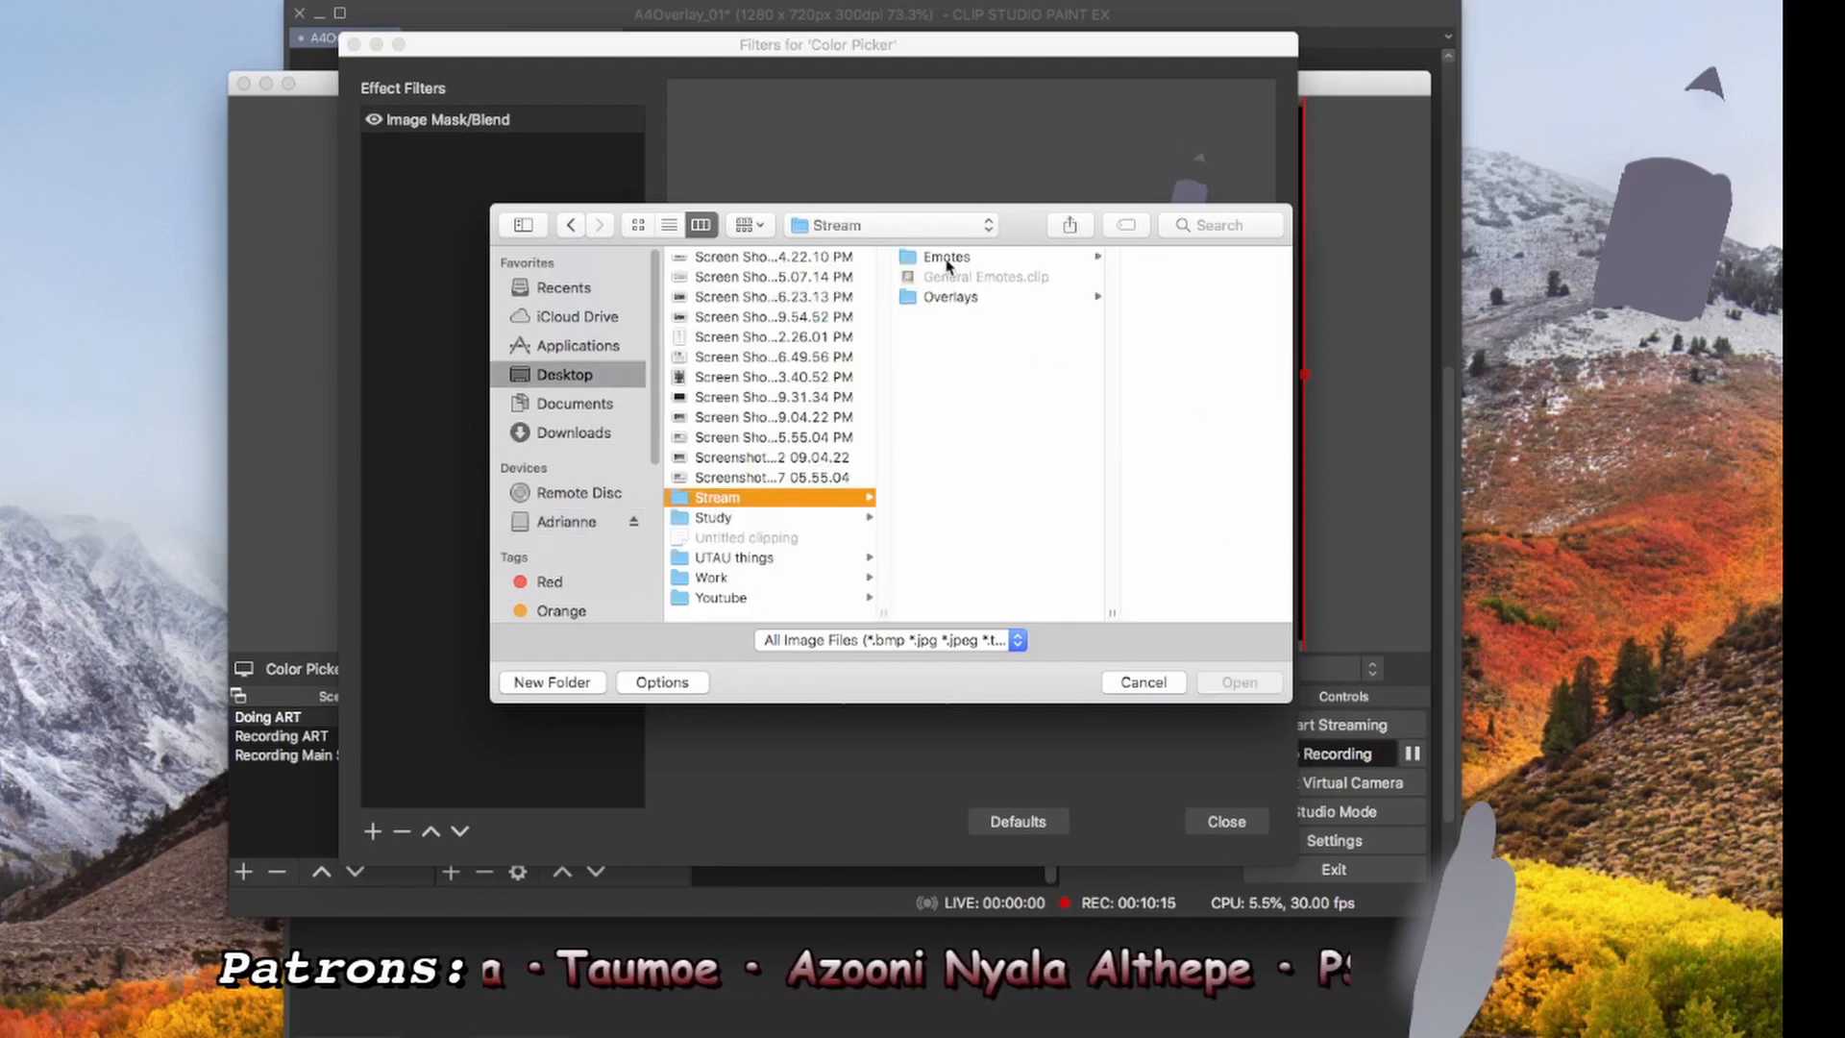
click(949, 298)
click(1083, 276)
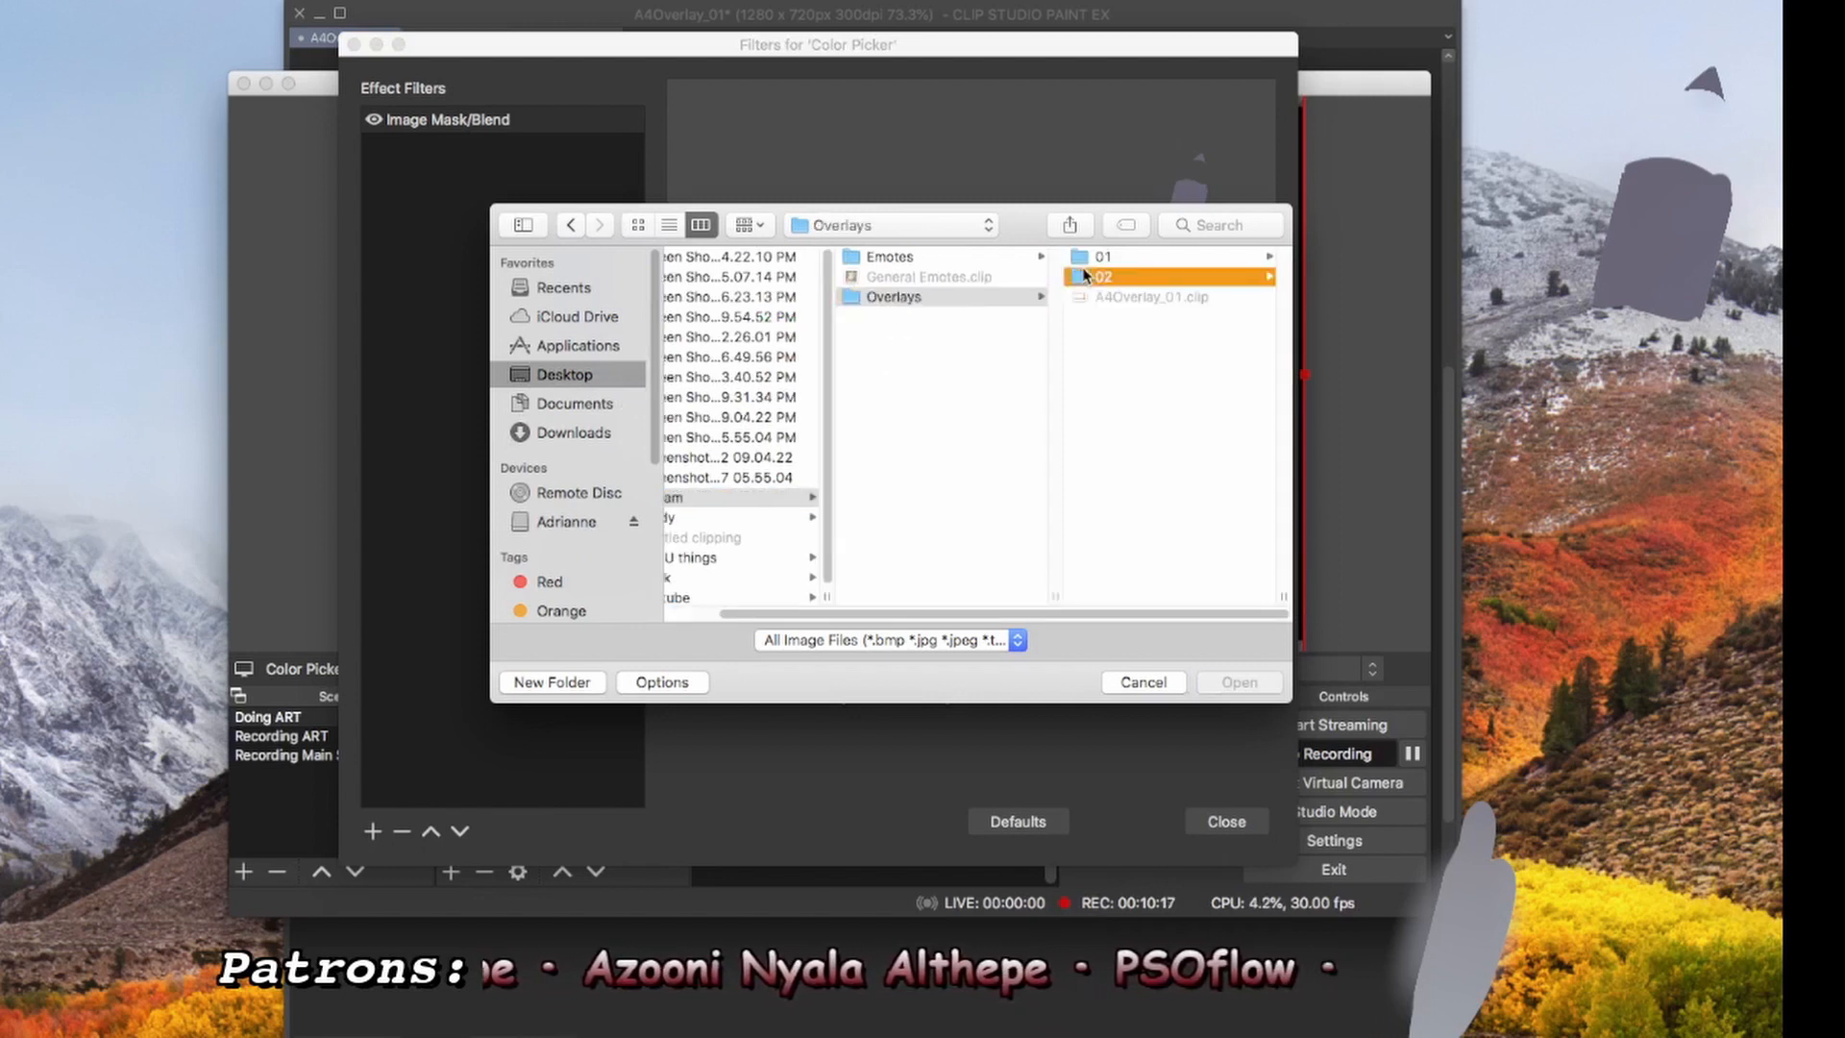
click(1088, 278)
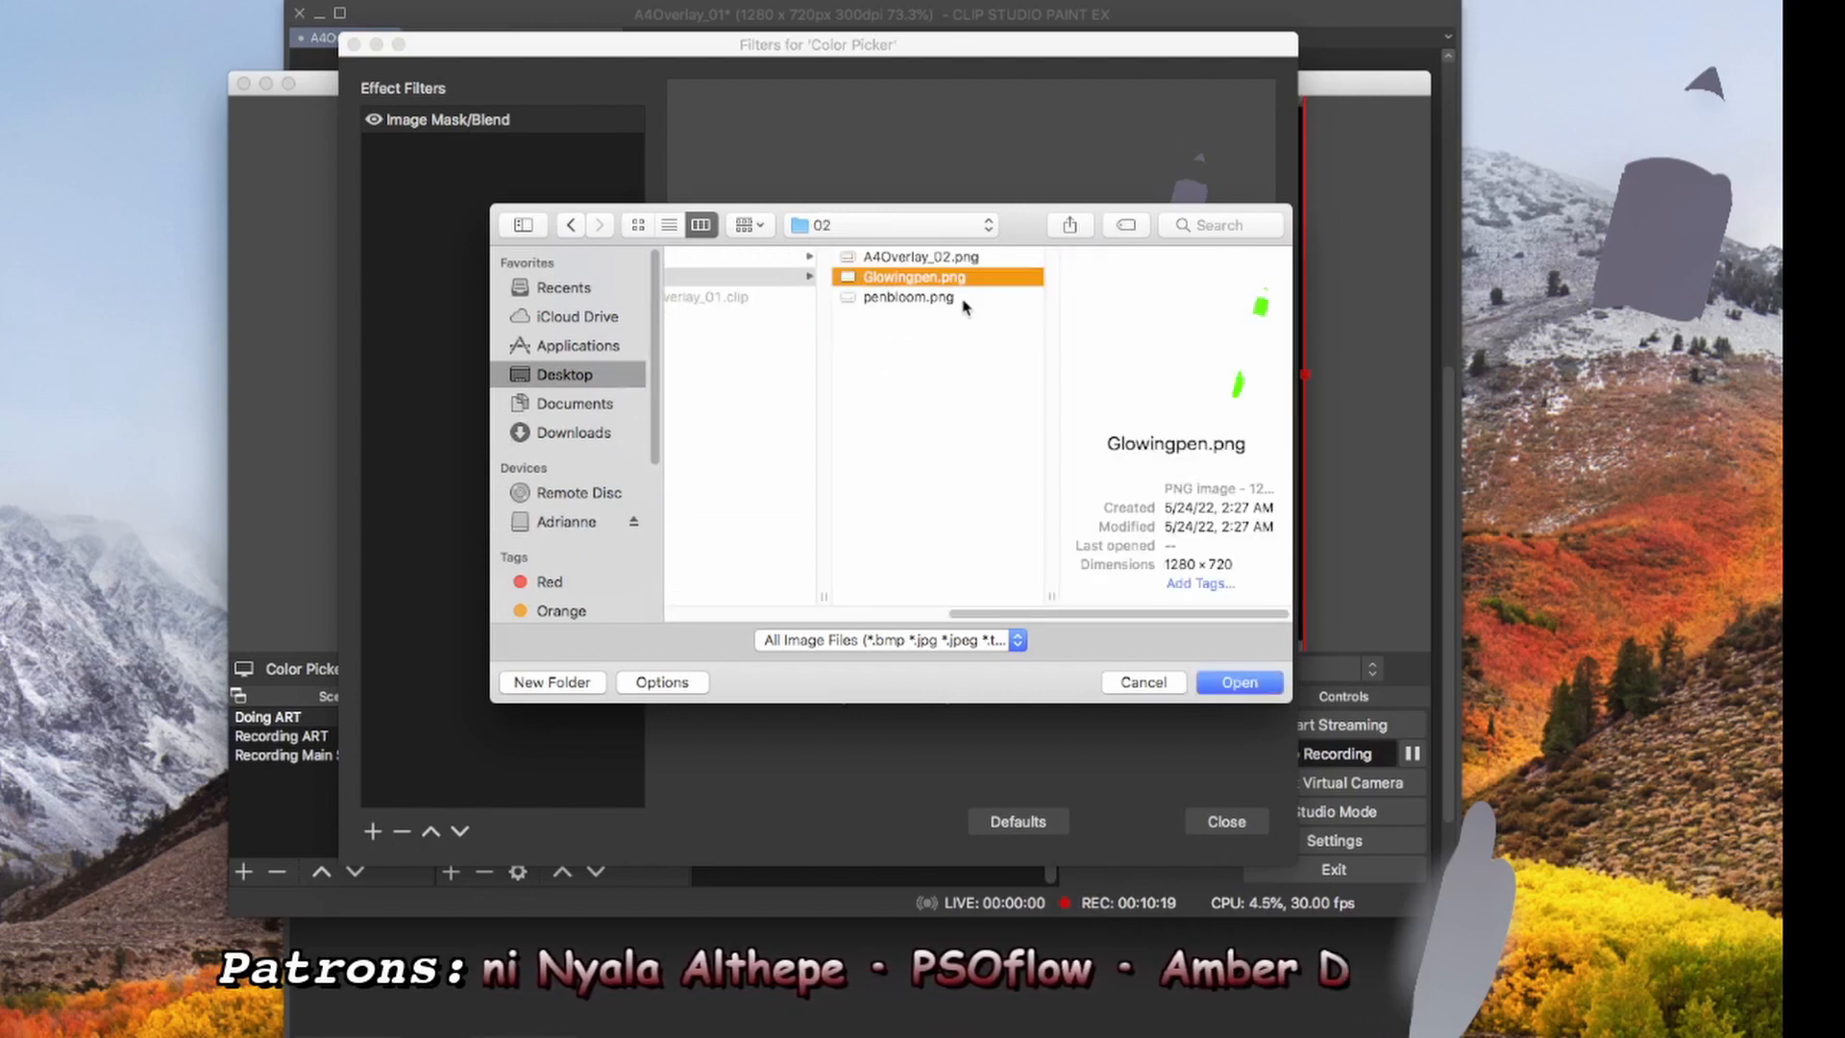
drag(1024, 229, 828, 263)
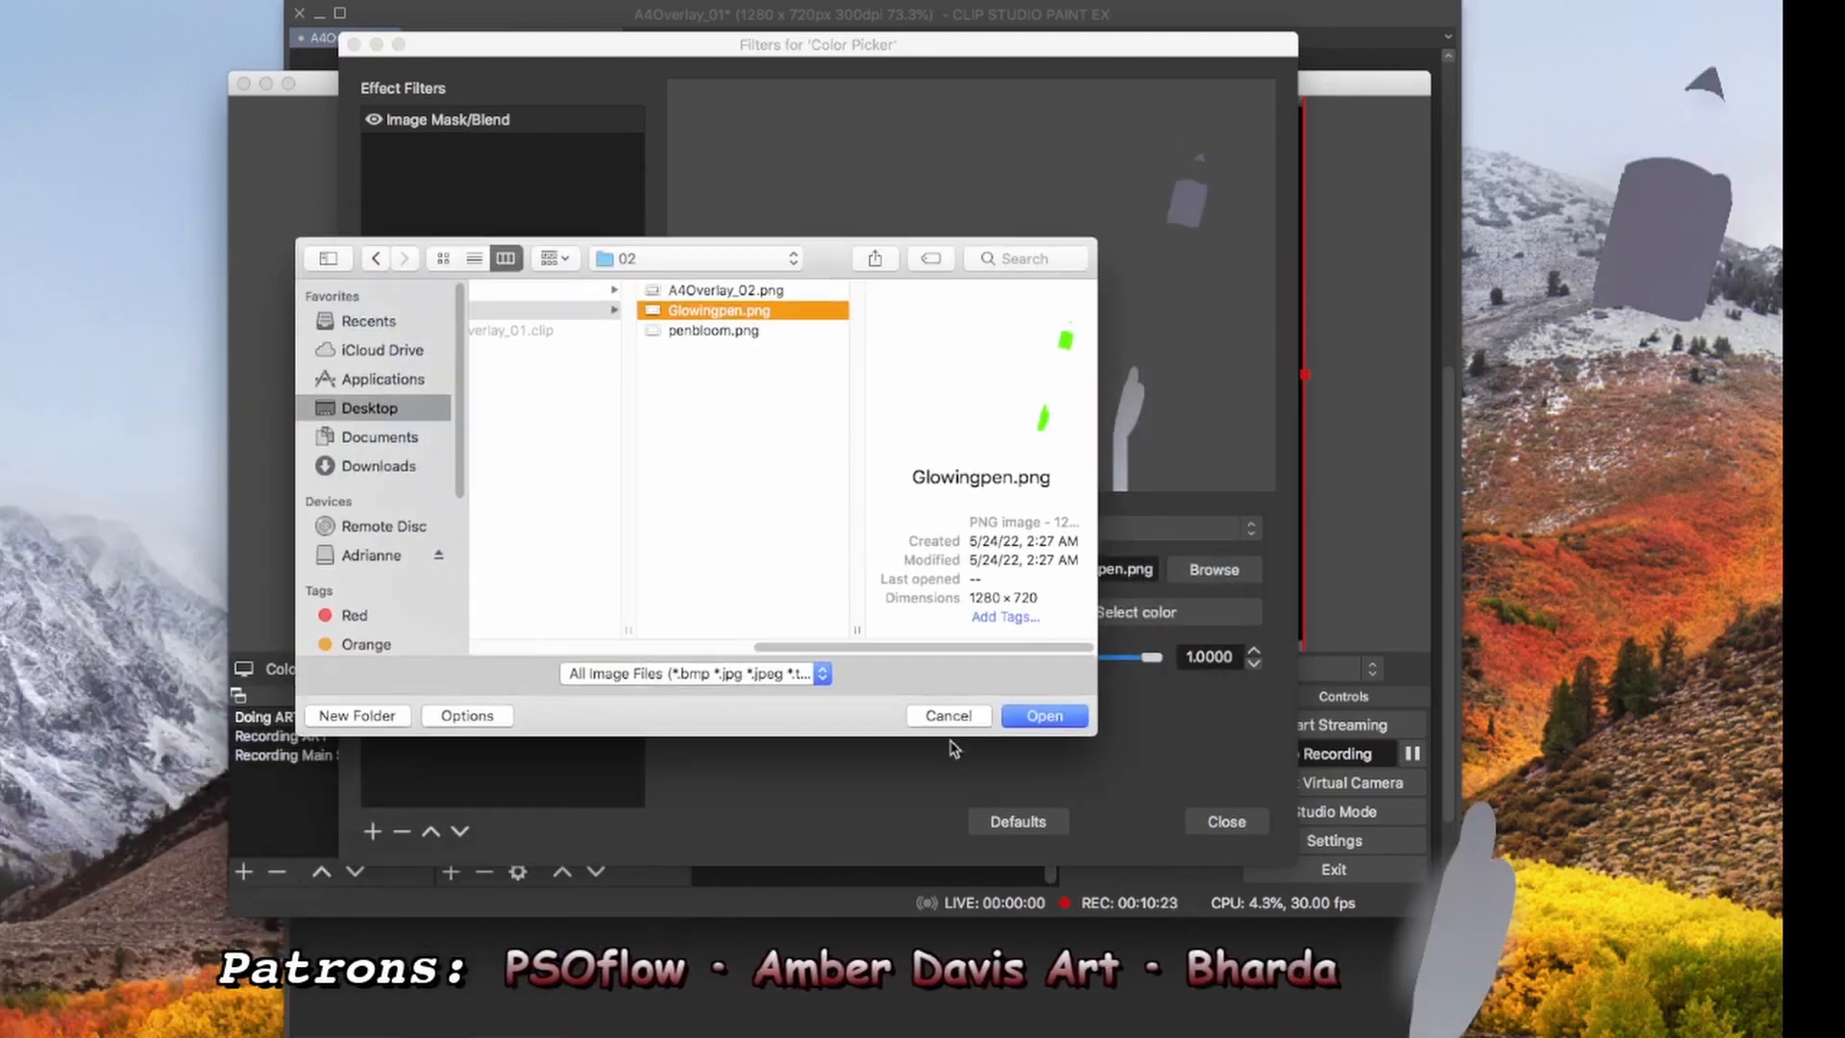
click(951, 730)
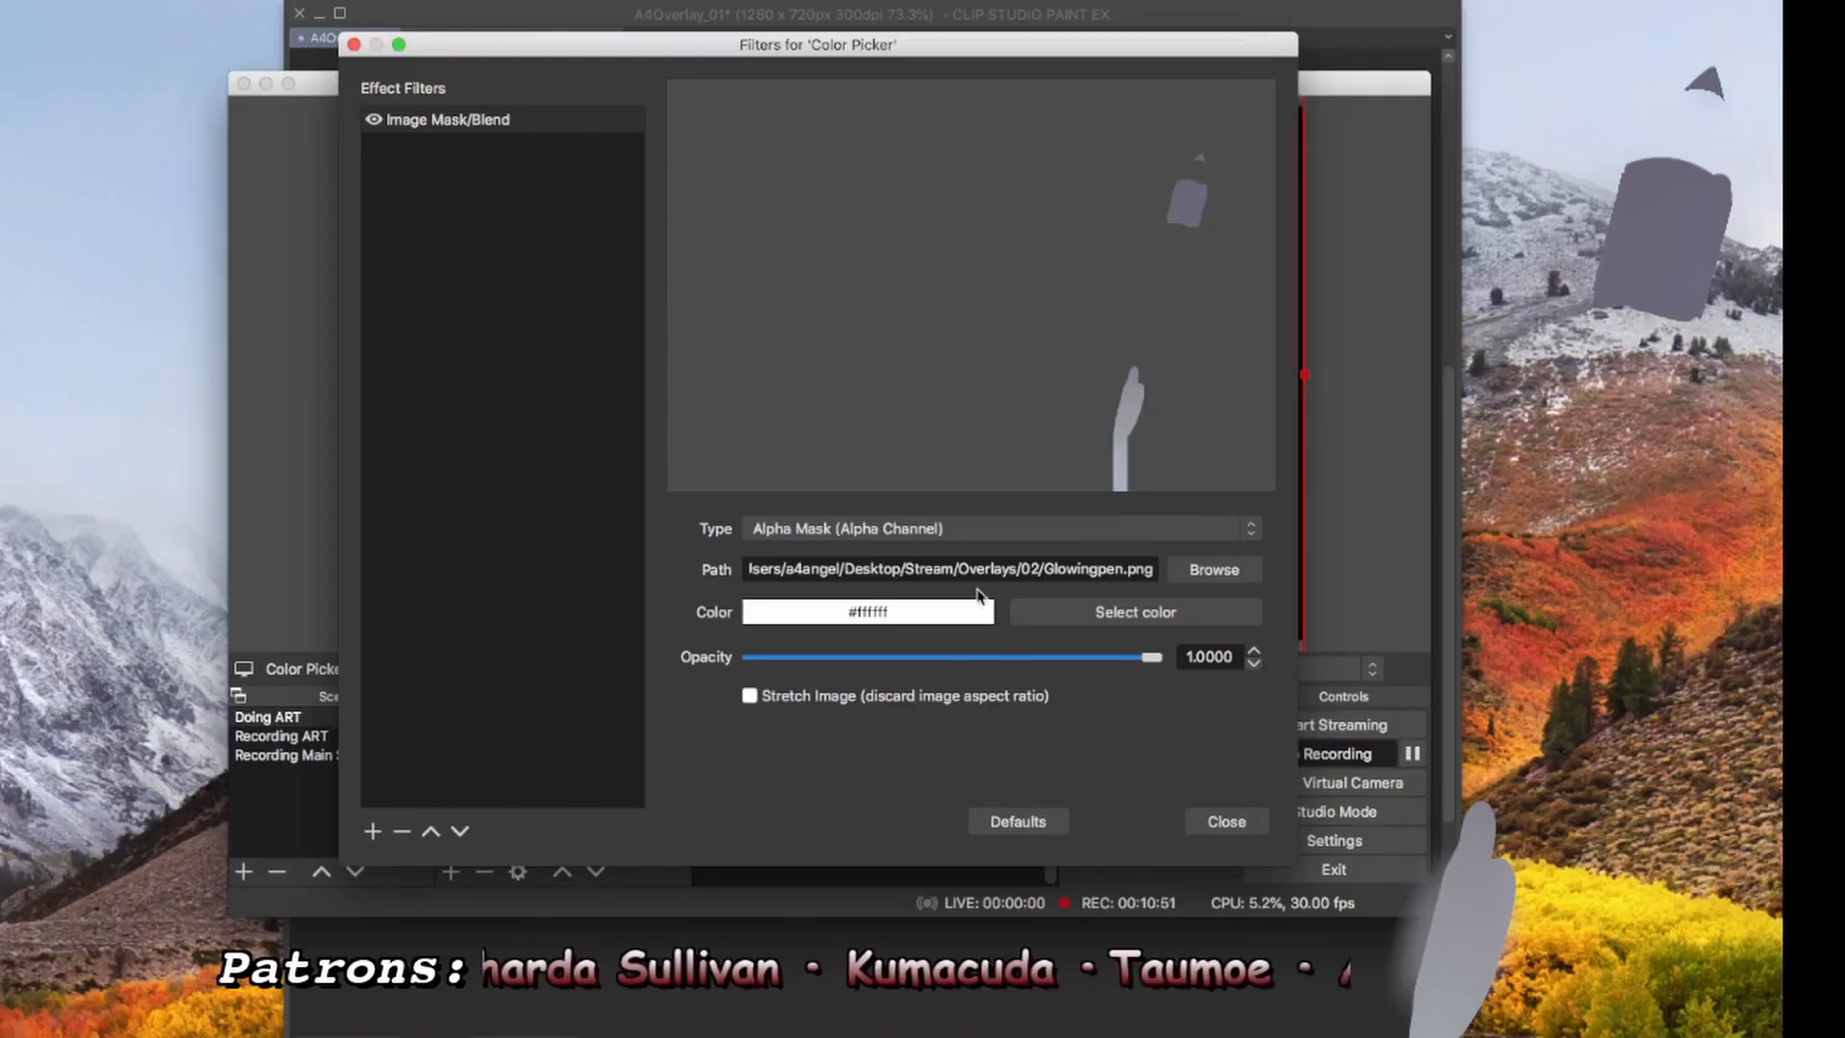
click(1220, 826)
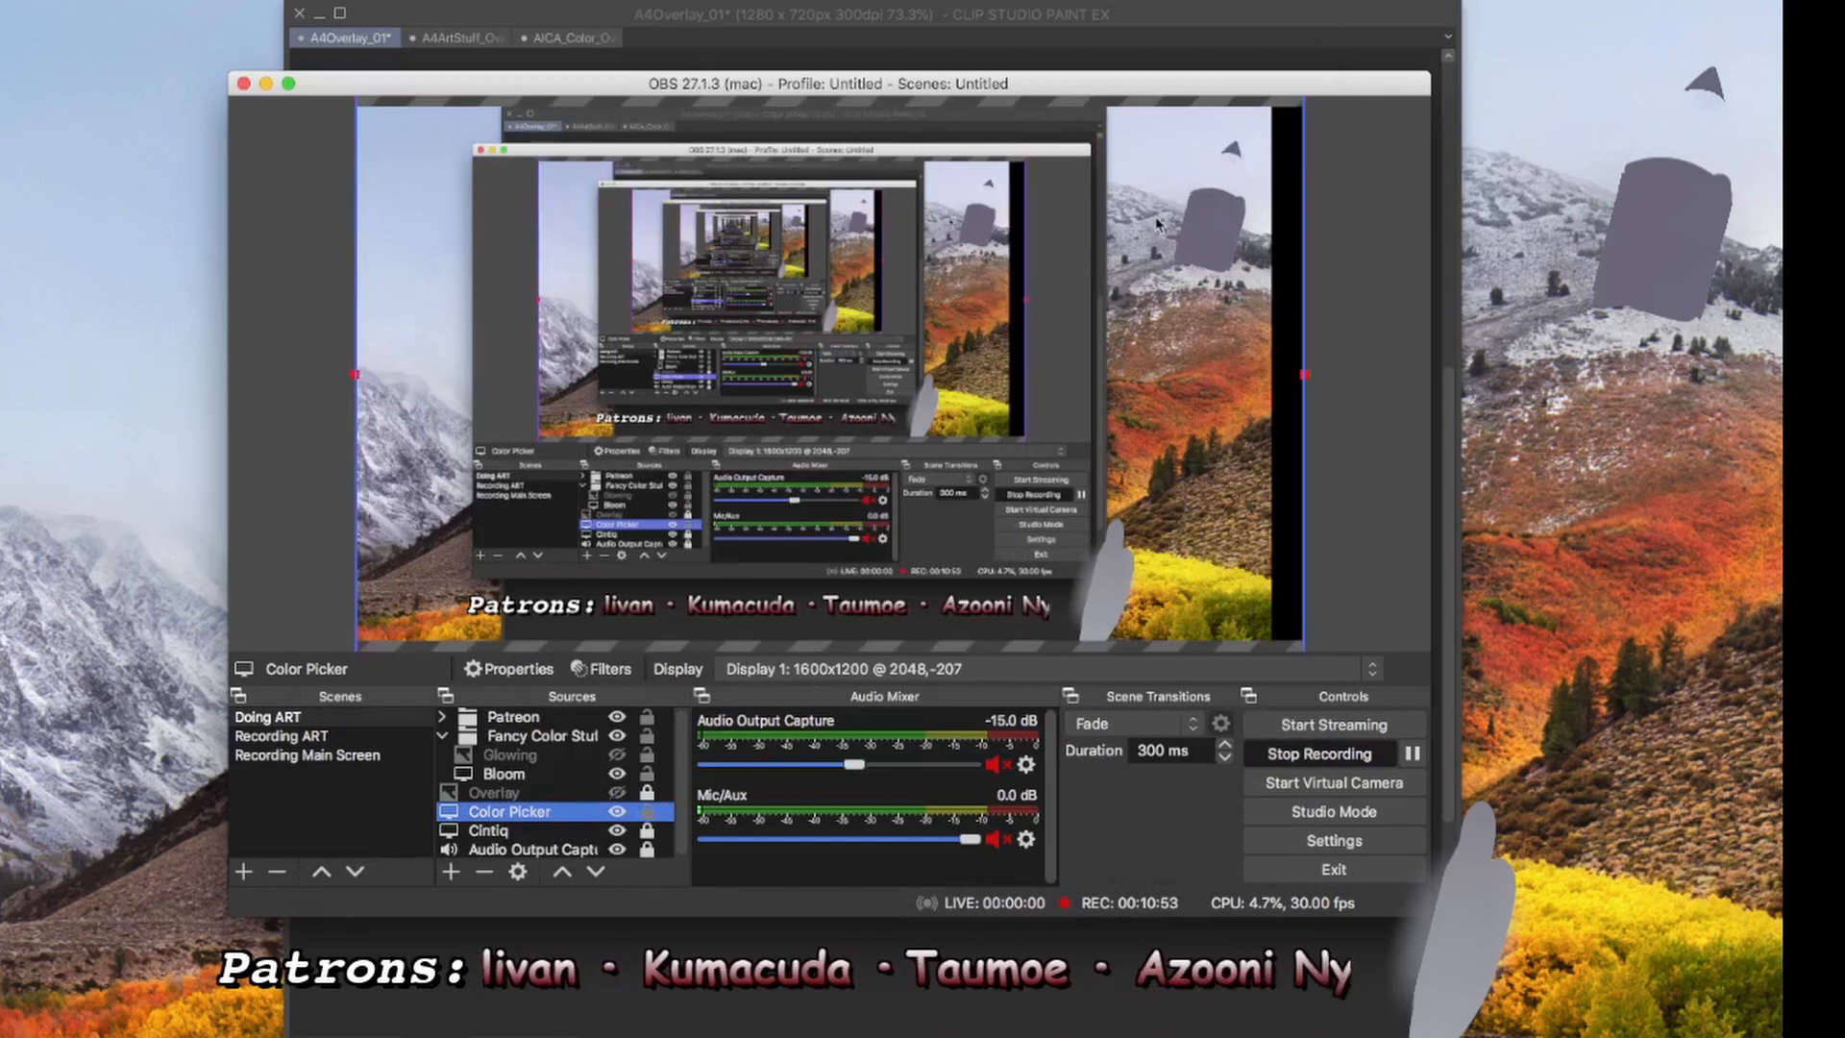
Switch to Clip Studio Paint, hide Layer 26 and show only the green glow on Layer 28.
click(536, 776)
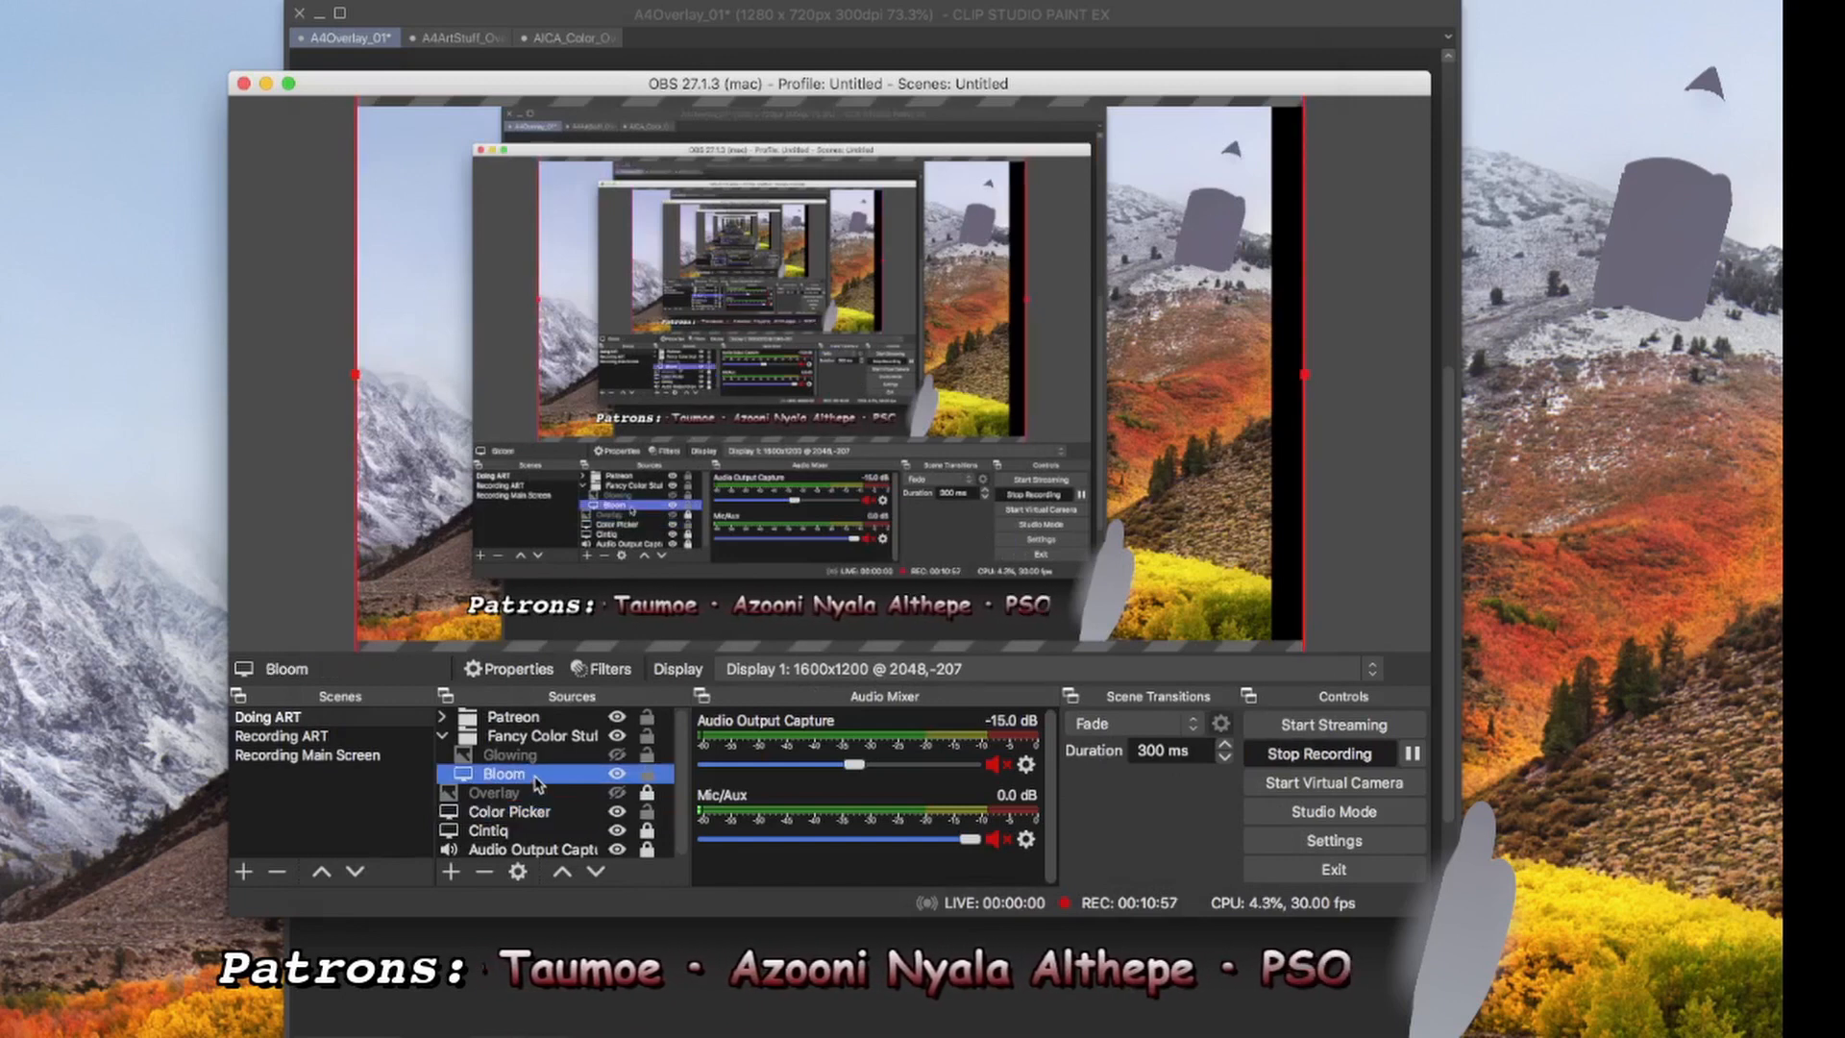
click(1064, 44)
click(1524, 916)
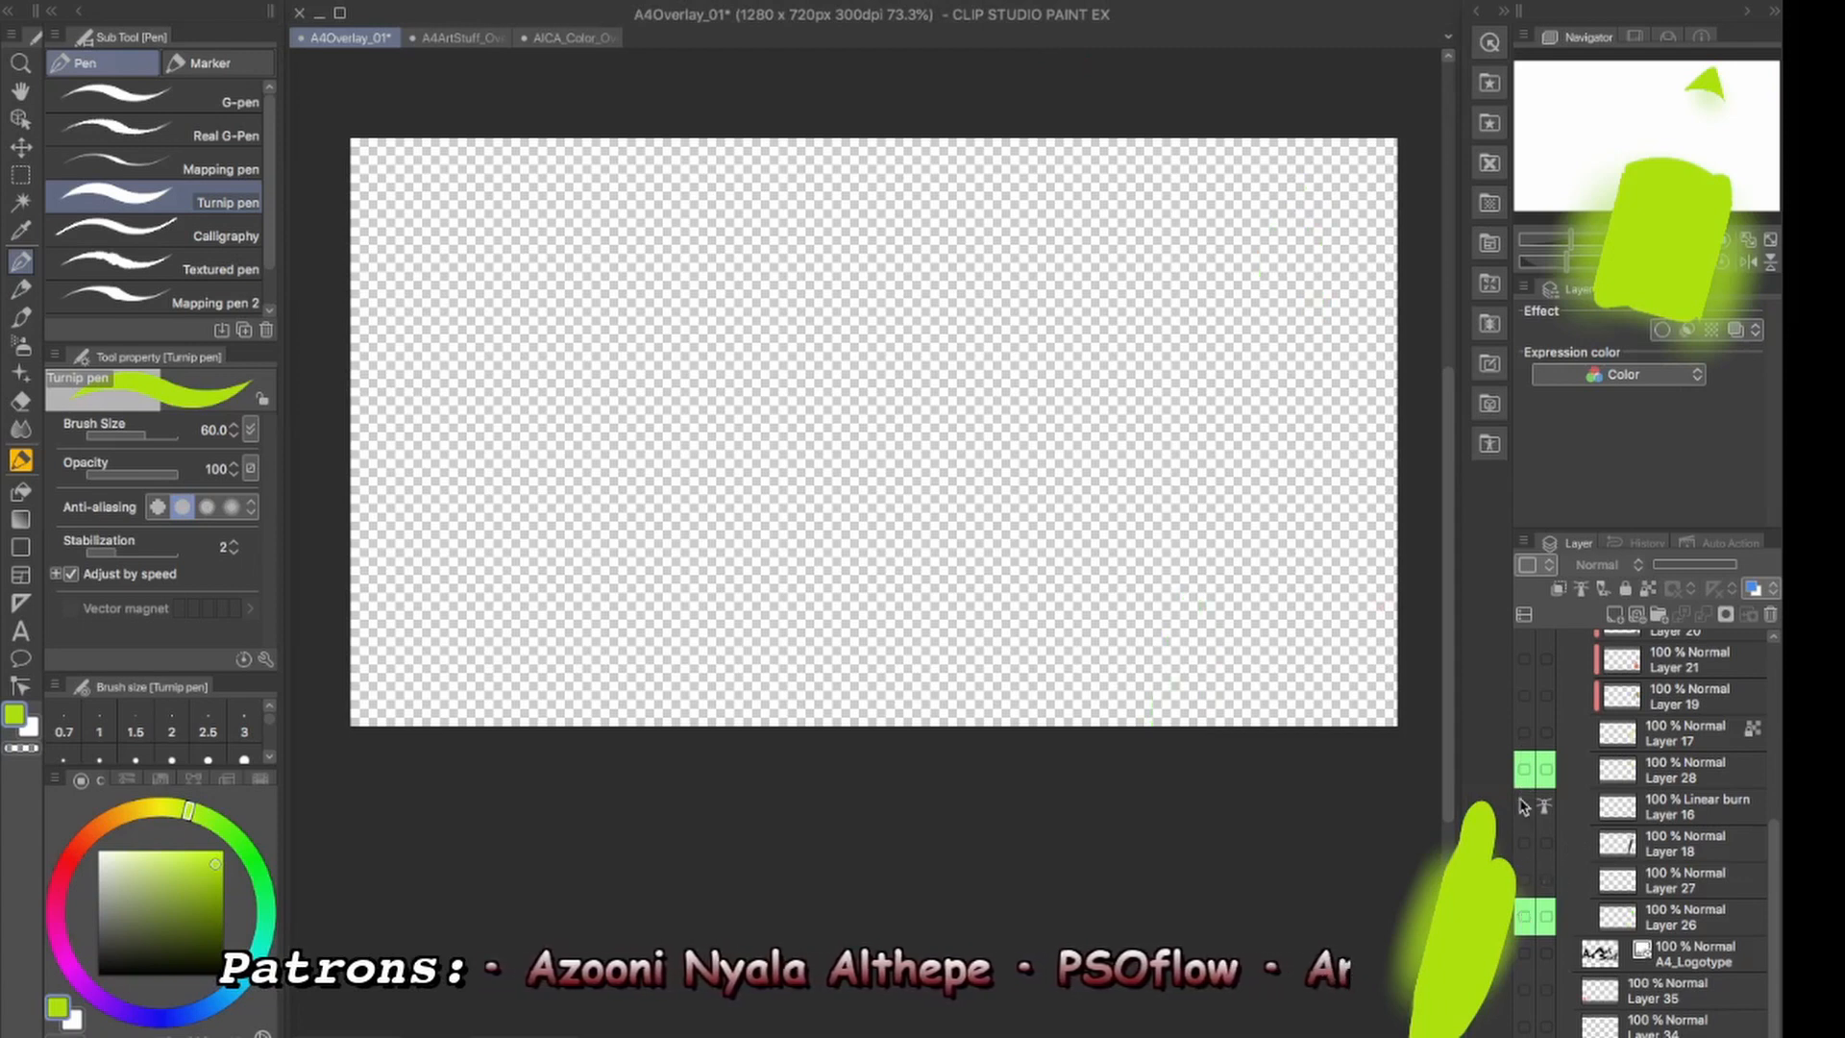
click(1524, 769)
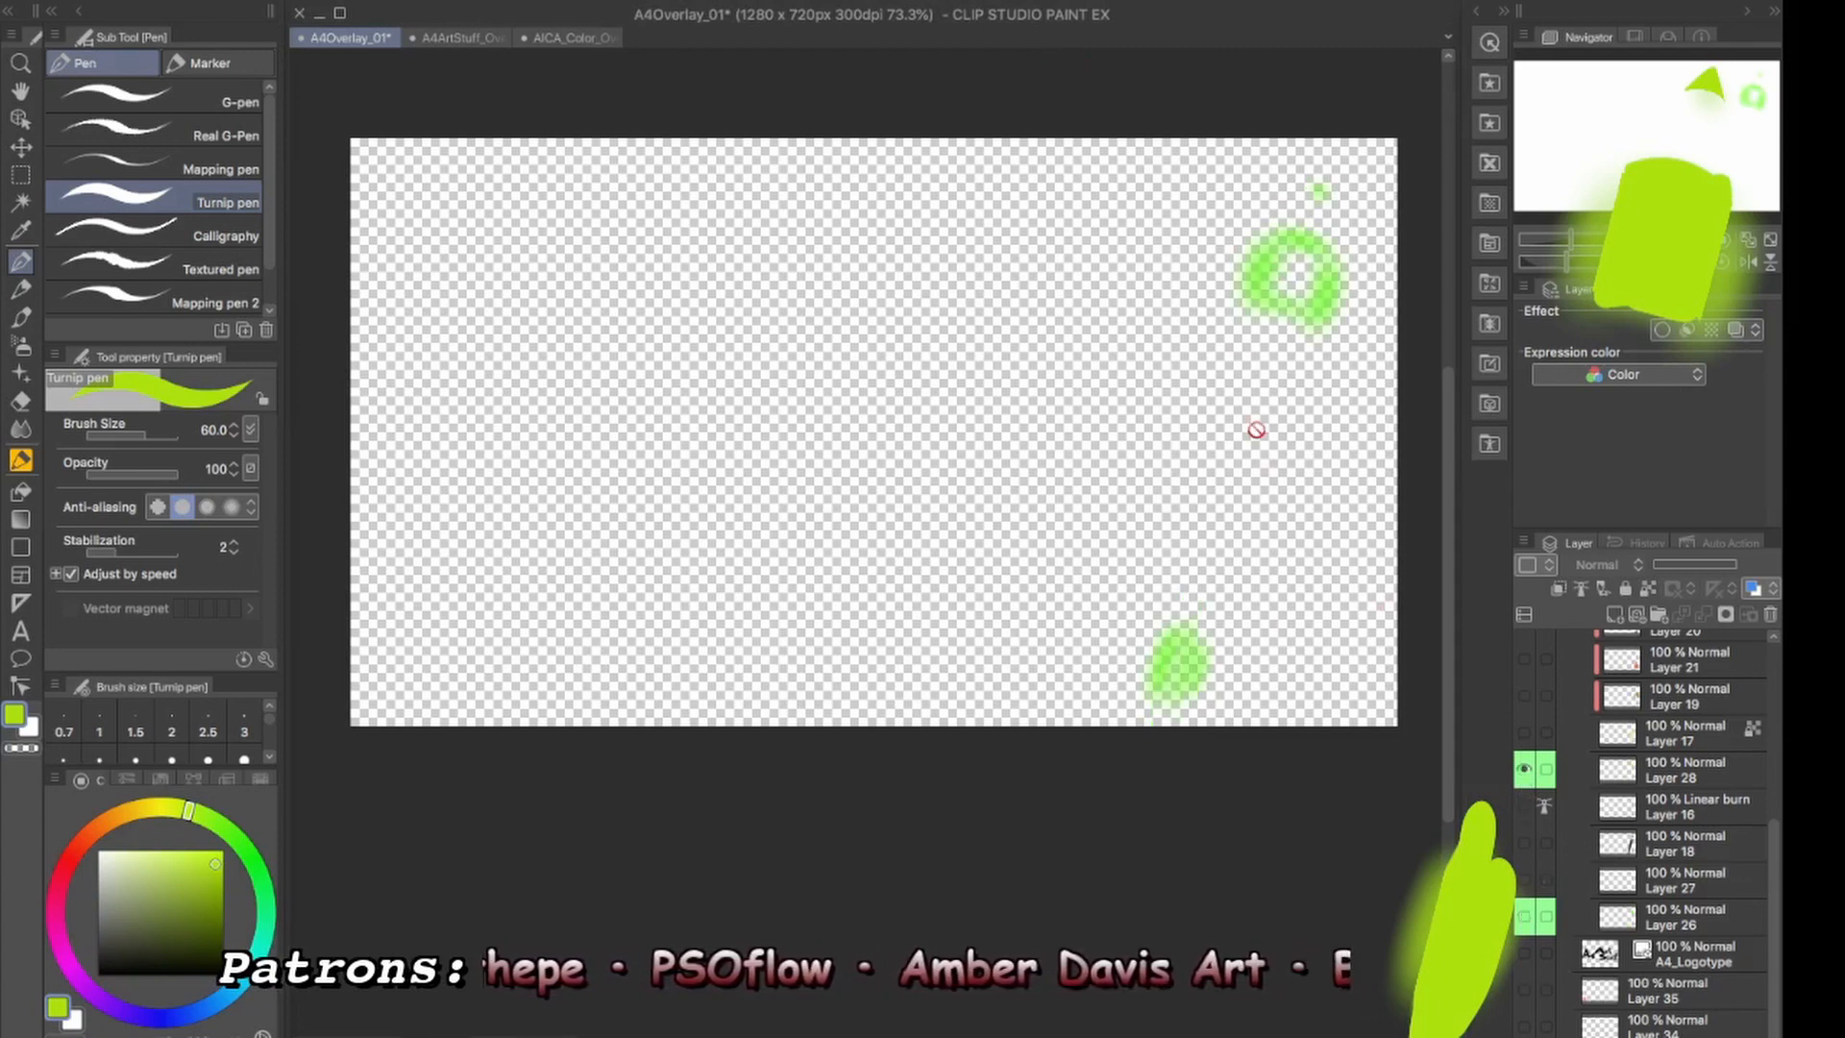
Switch to OBS and review the manual crop settings in the Bloom source's properties.
key(super+Tab)
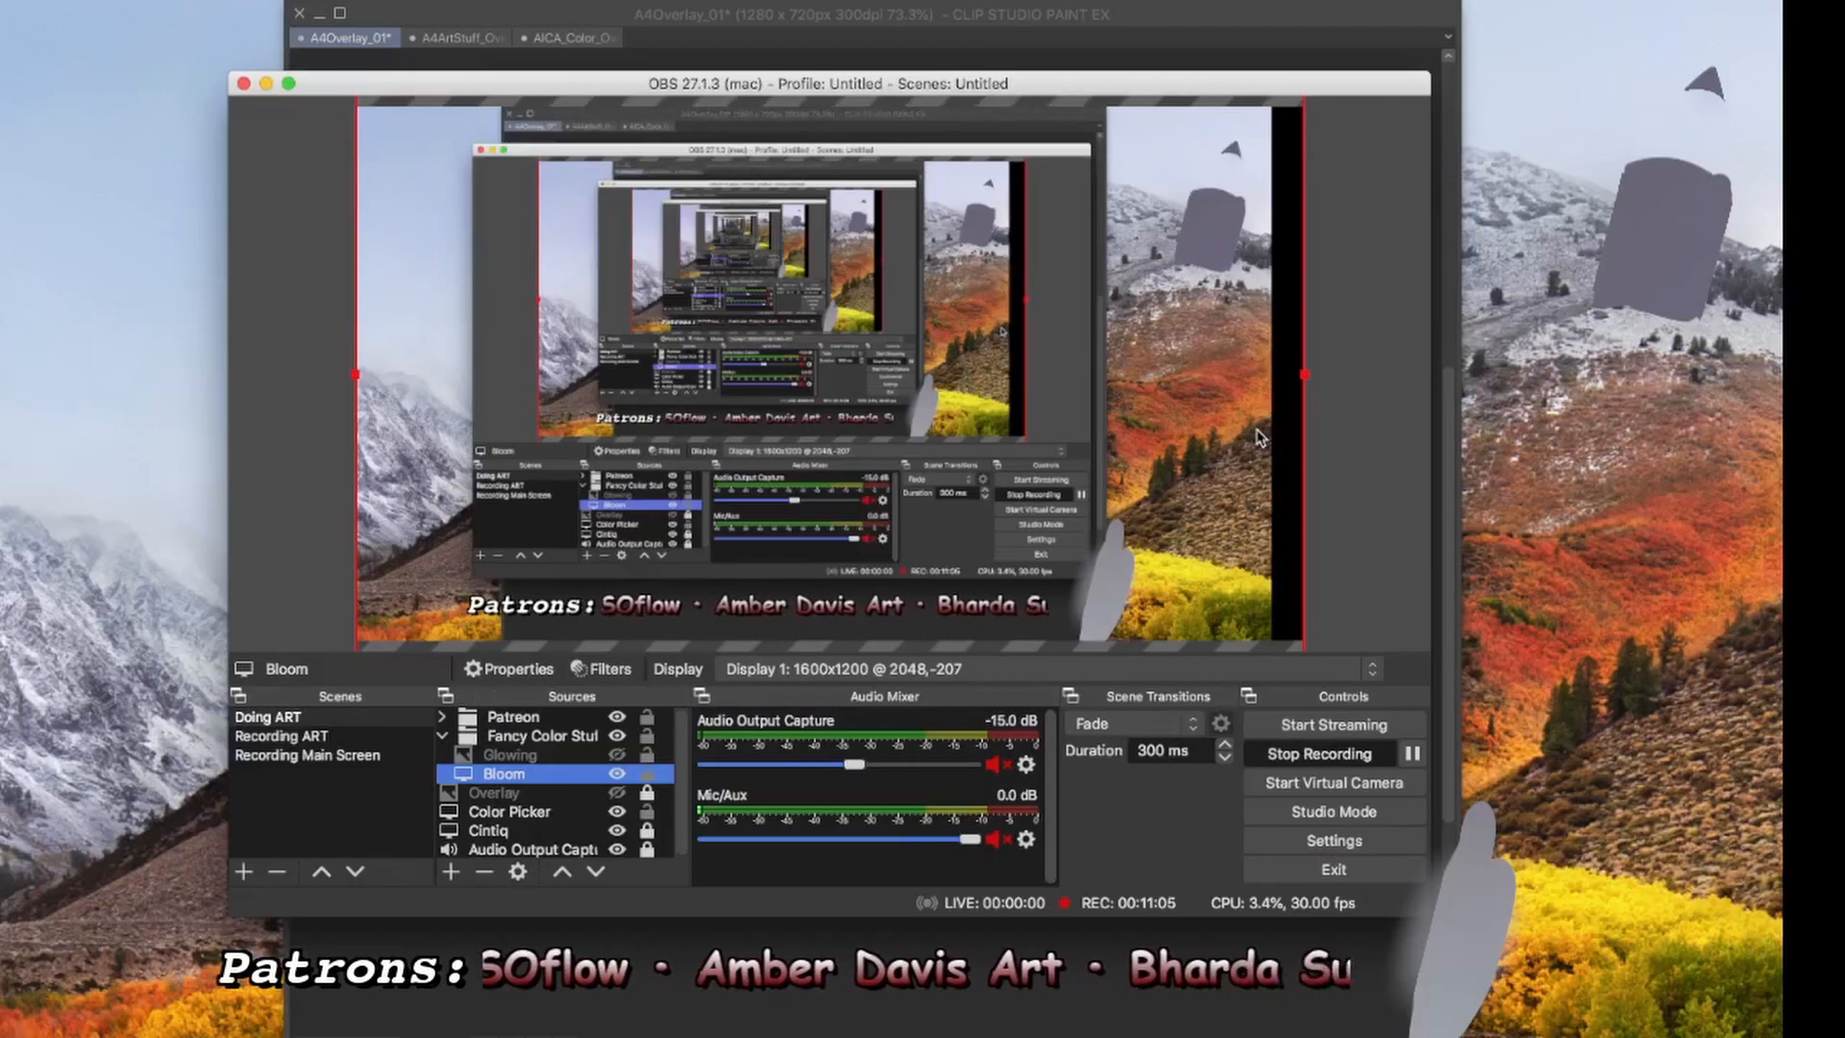
double_click(543, 775)
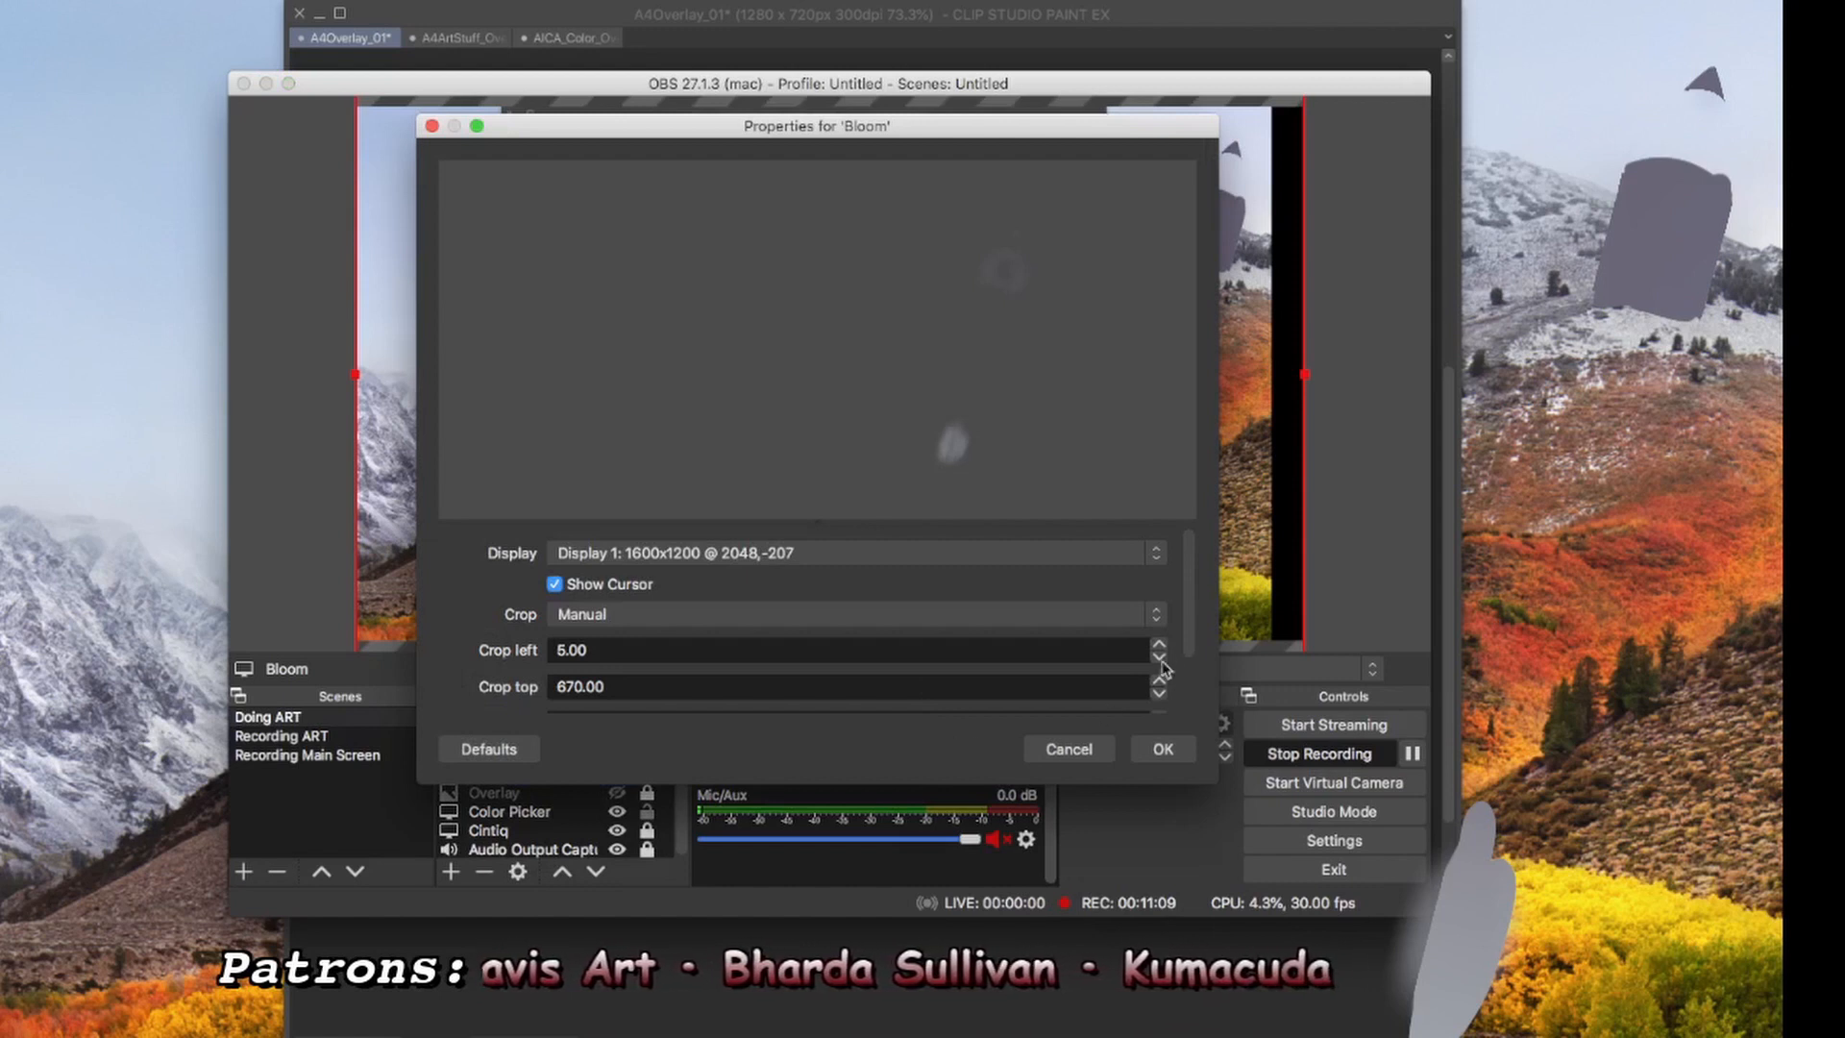
drag(1192, 614, 1192, 707)
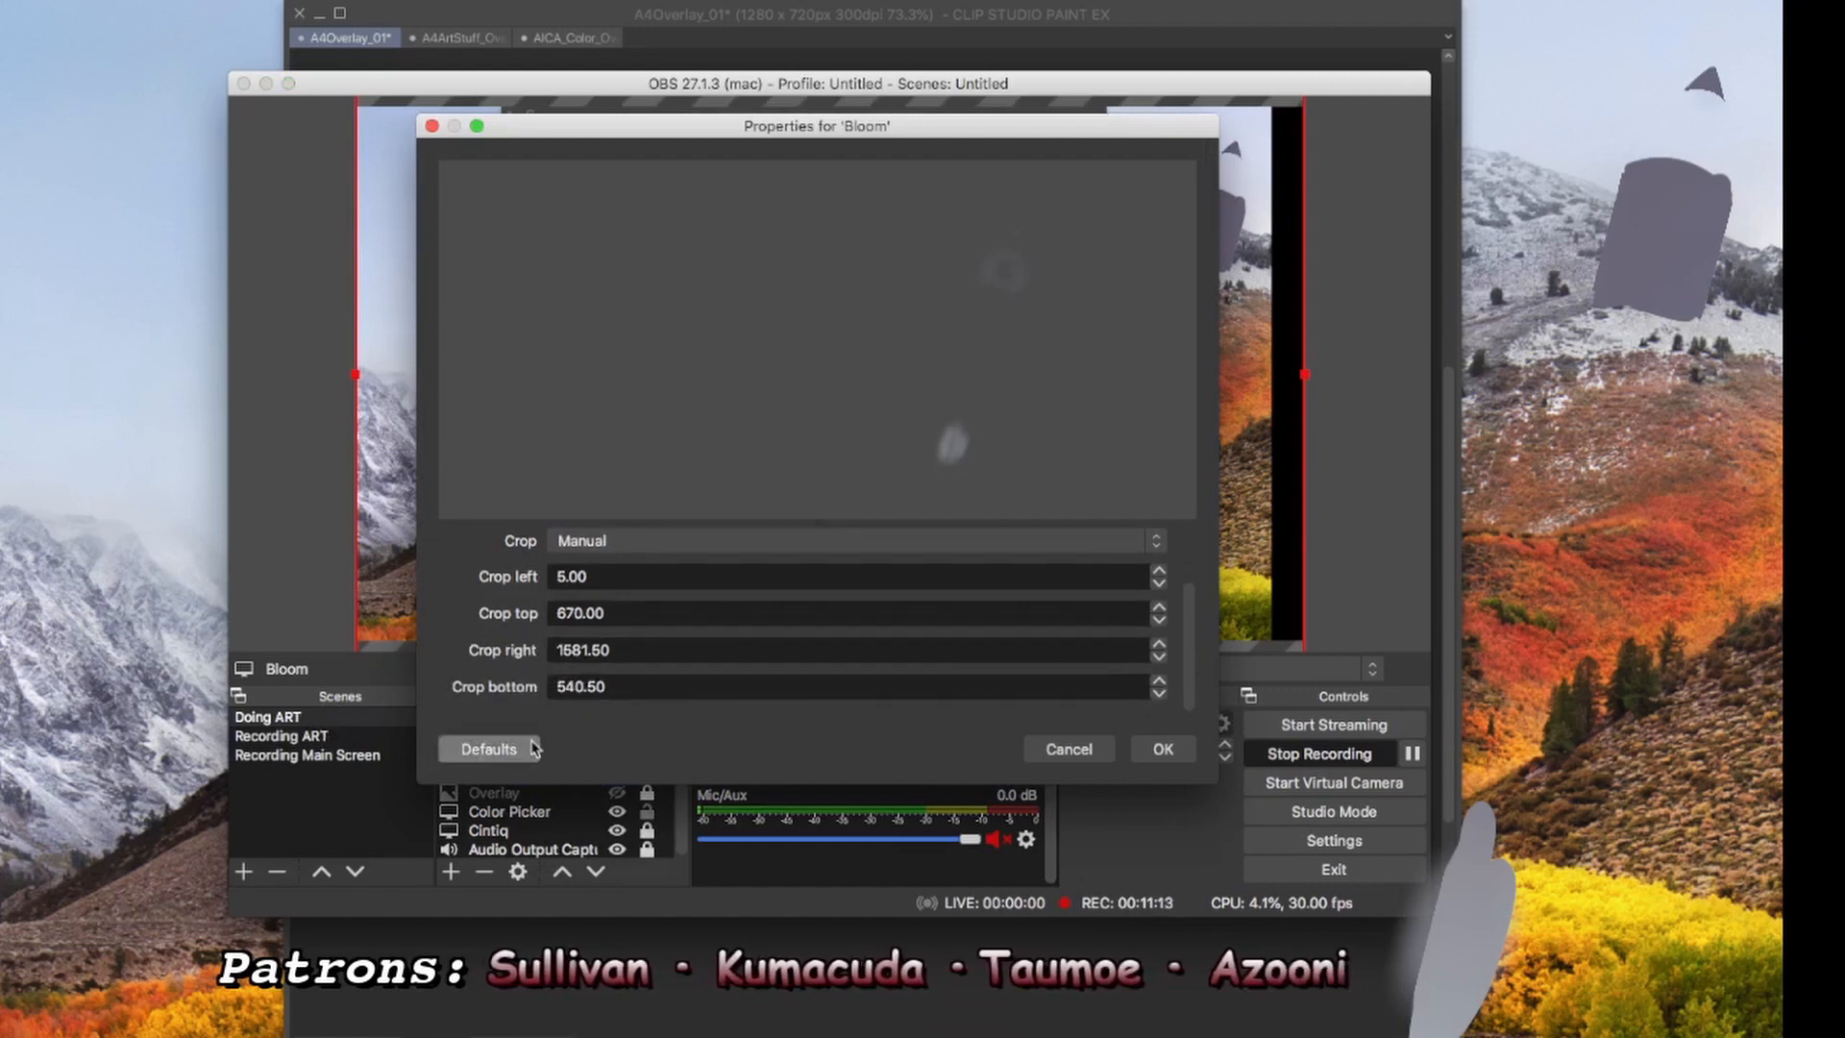
click(1162, 750)
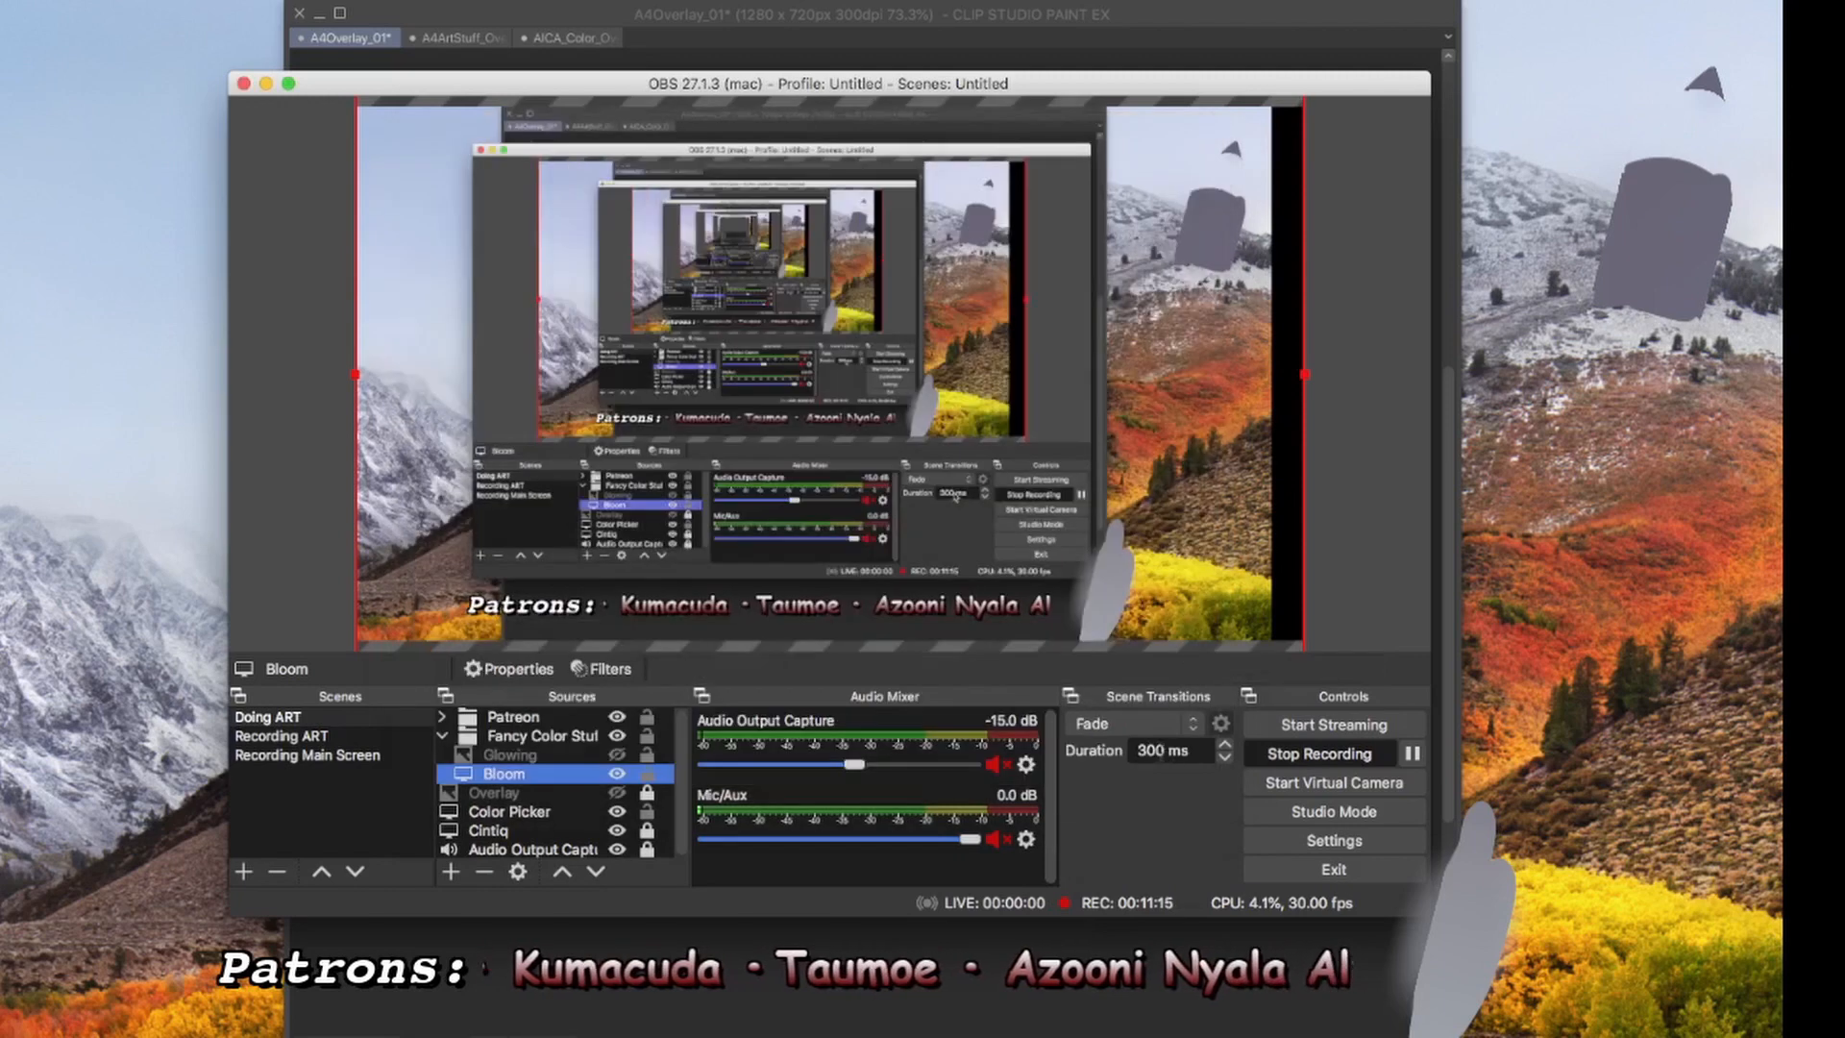
Open the Bloom source's filters and examine the Image Mask/Blend settings and mask path.
right_click(518, 775)
click(540, 738)
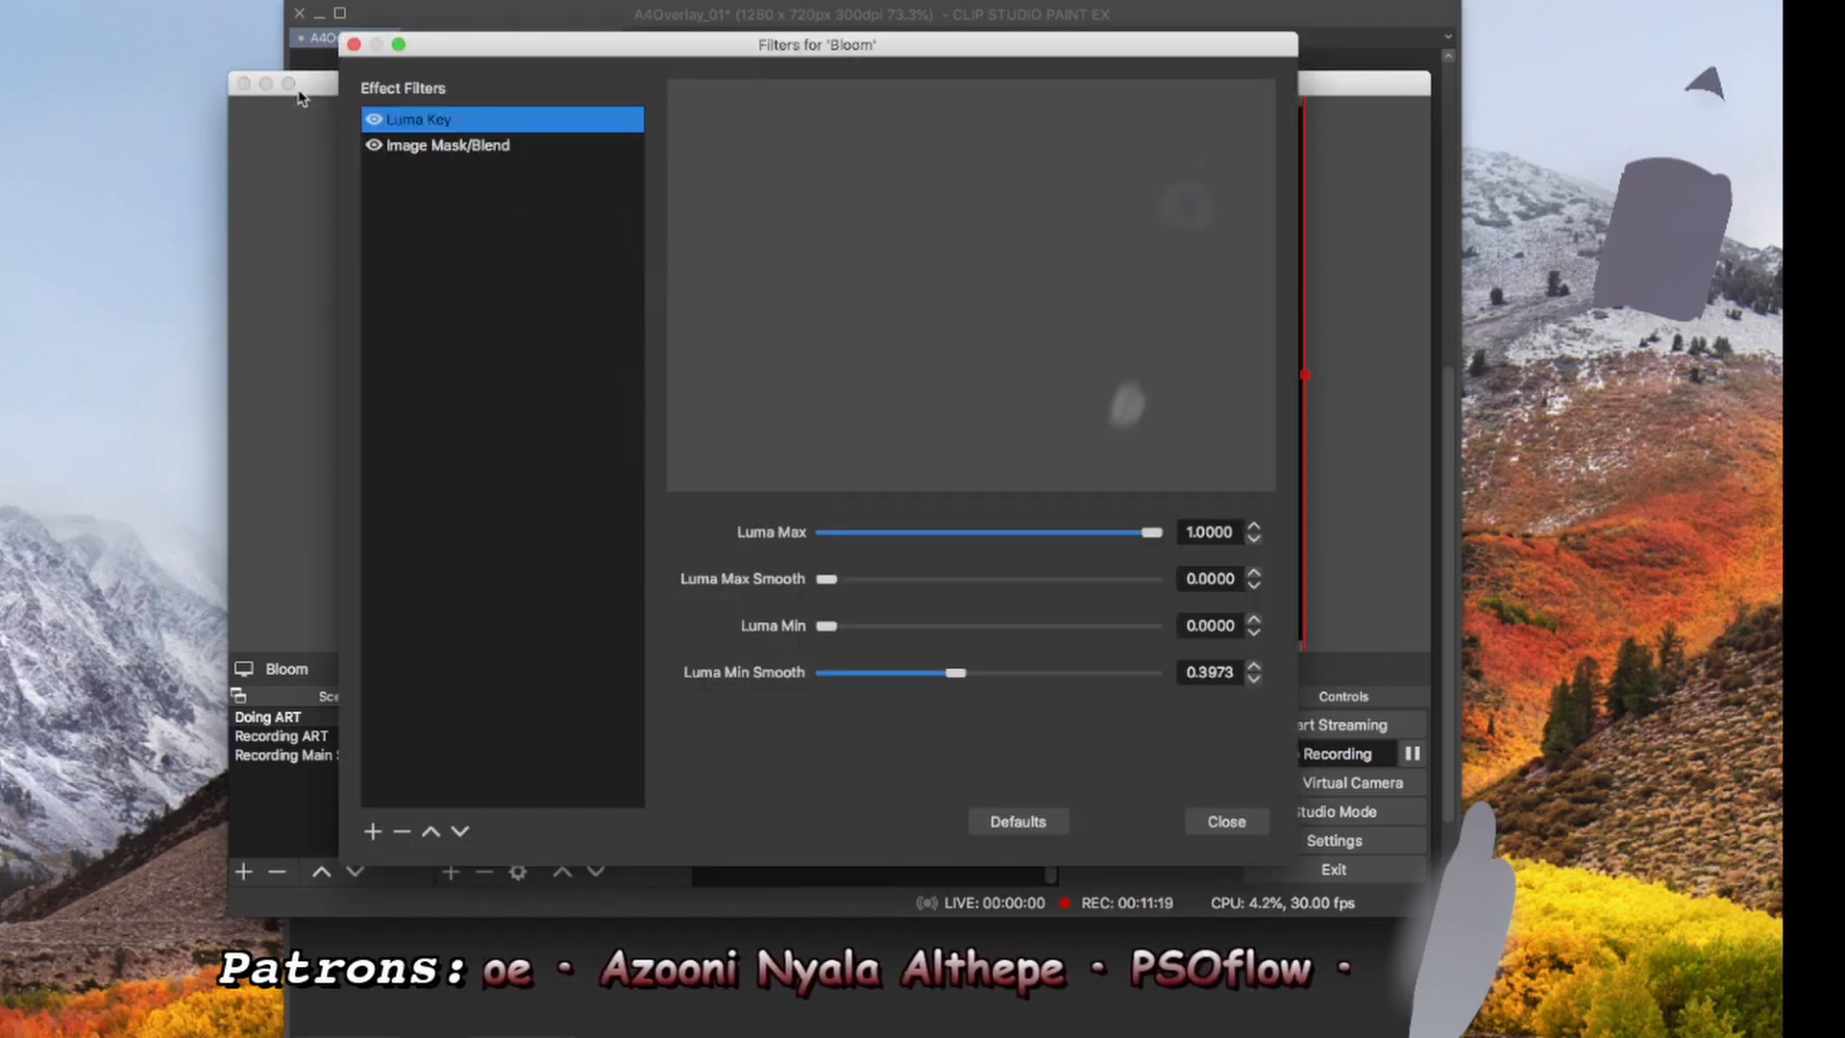
click(438, 149)
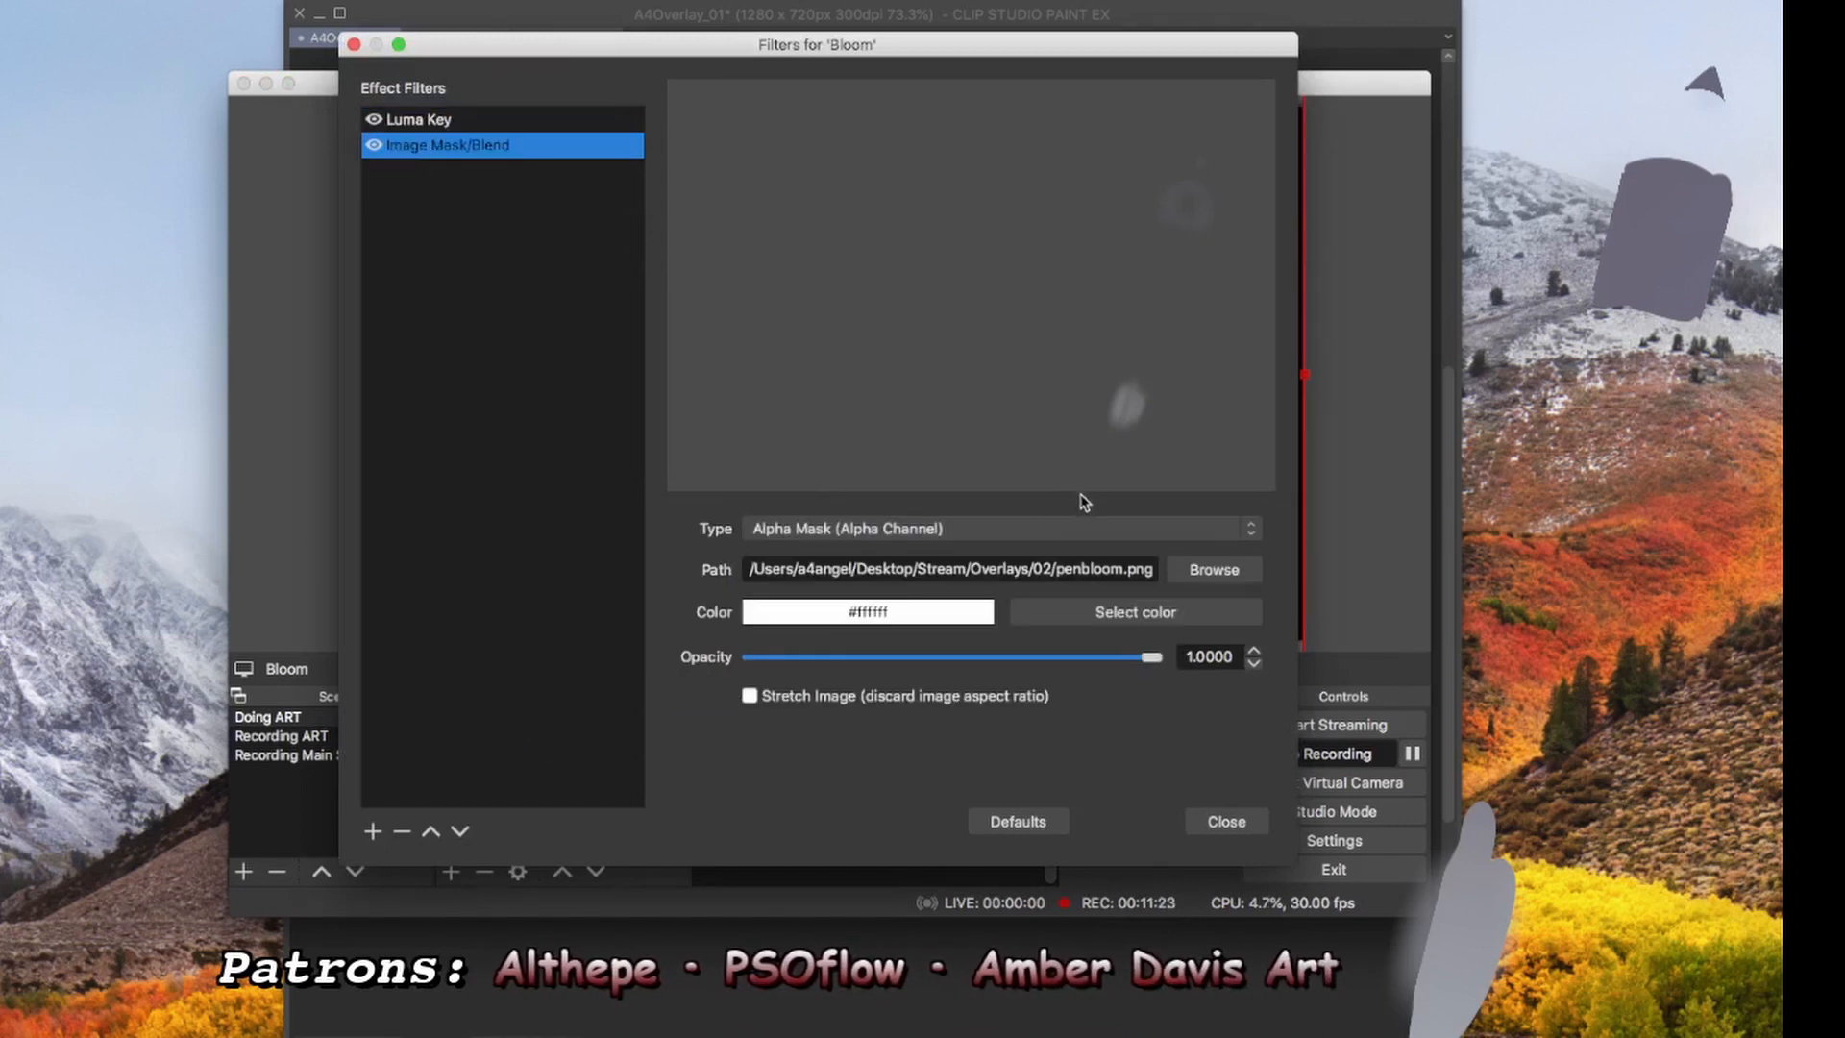
Set Luma Min Smooth to 0.3904 in Bloom's Luma Key filter and close the filters.
click(403, 125)
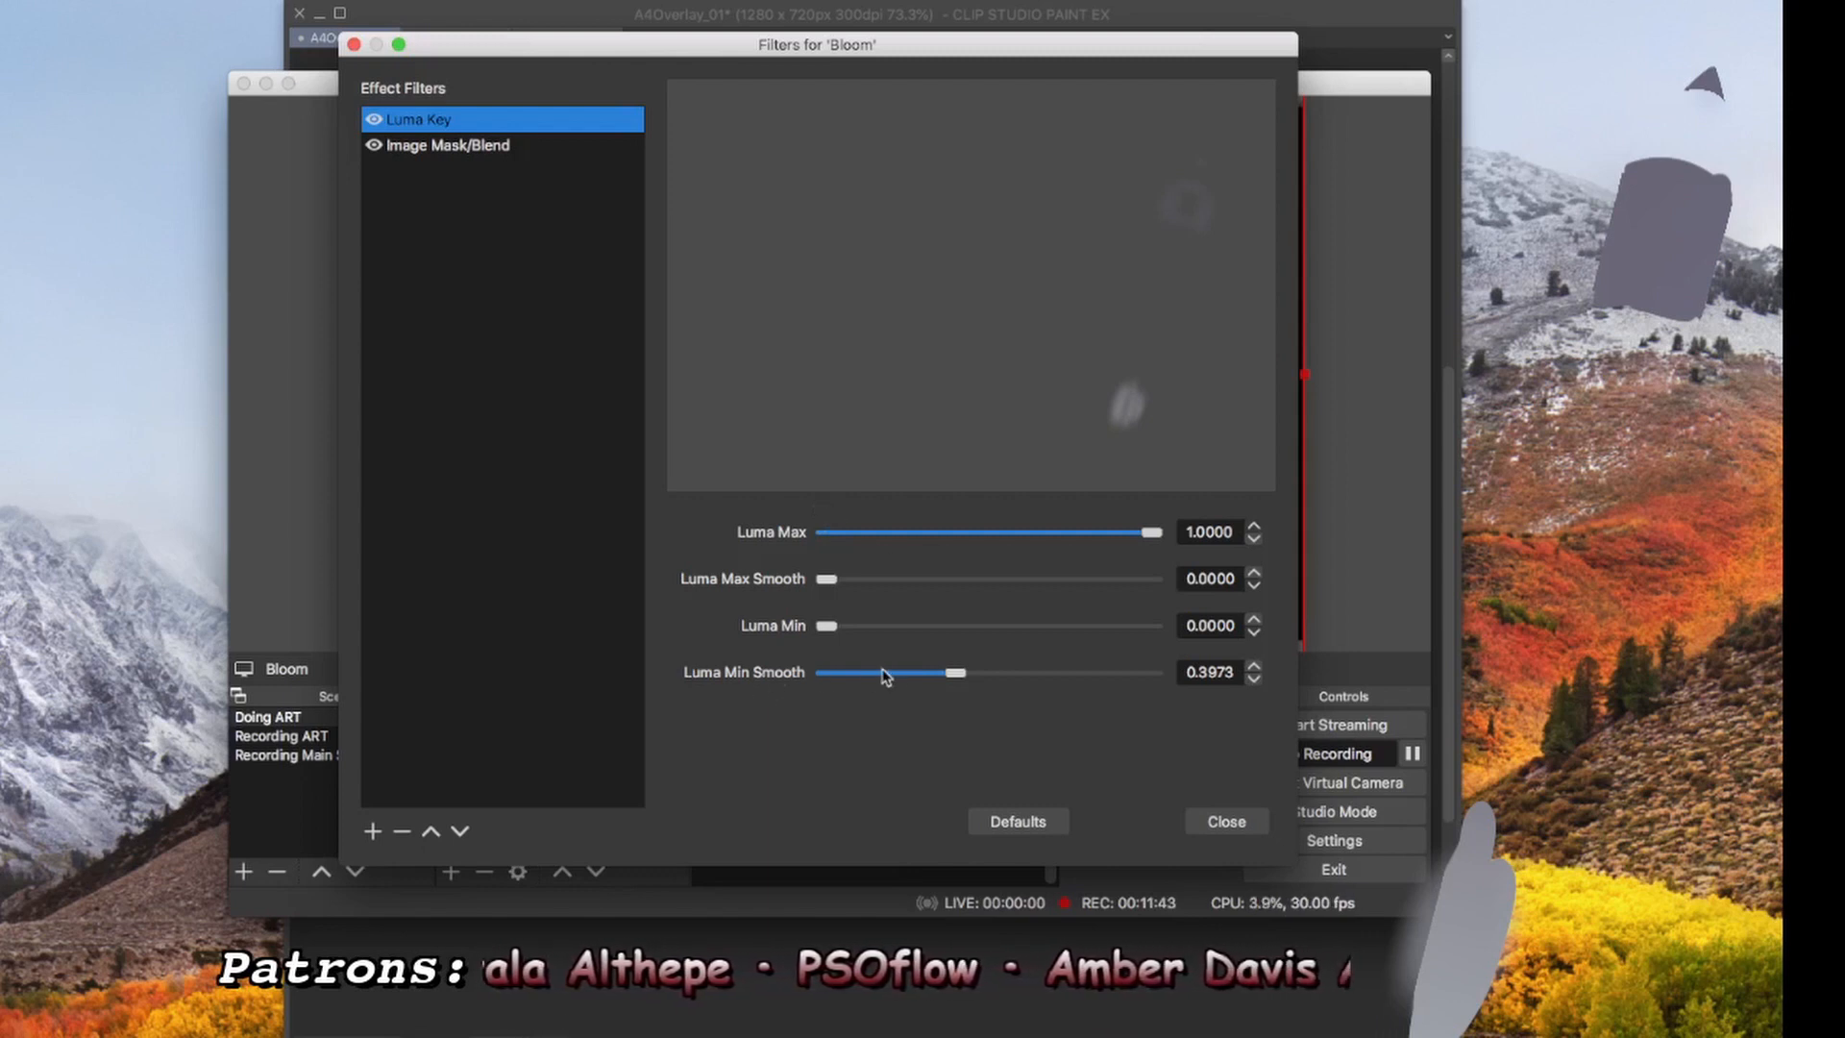
drag(956, 674, 954, 675)
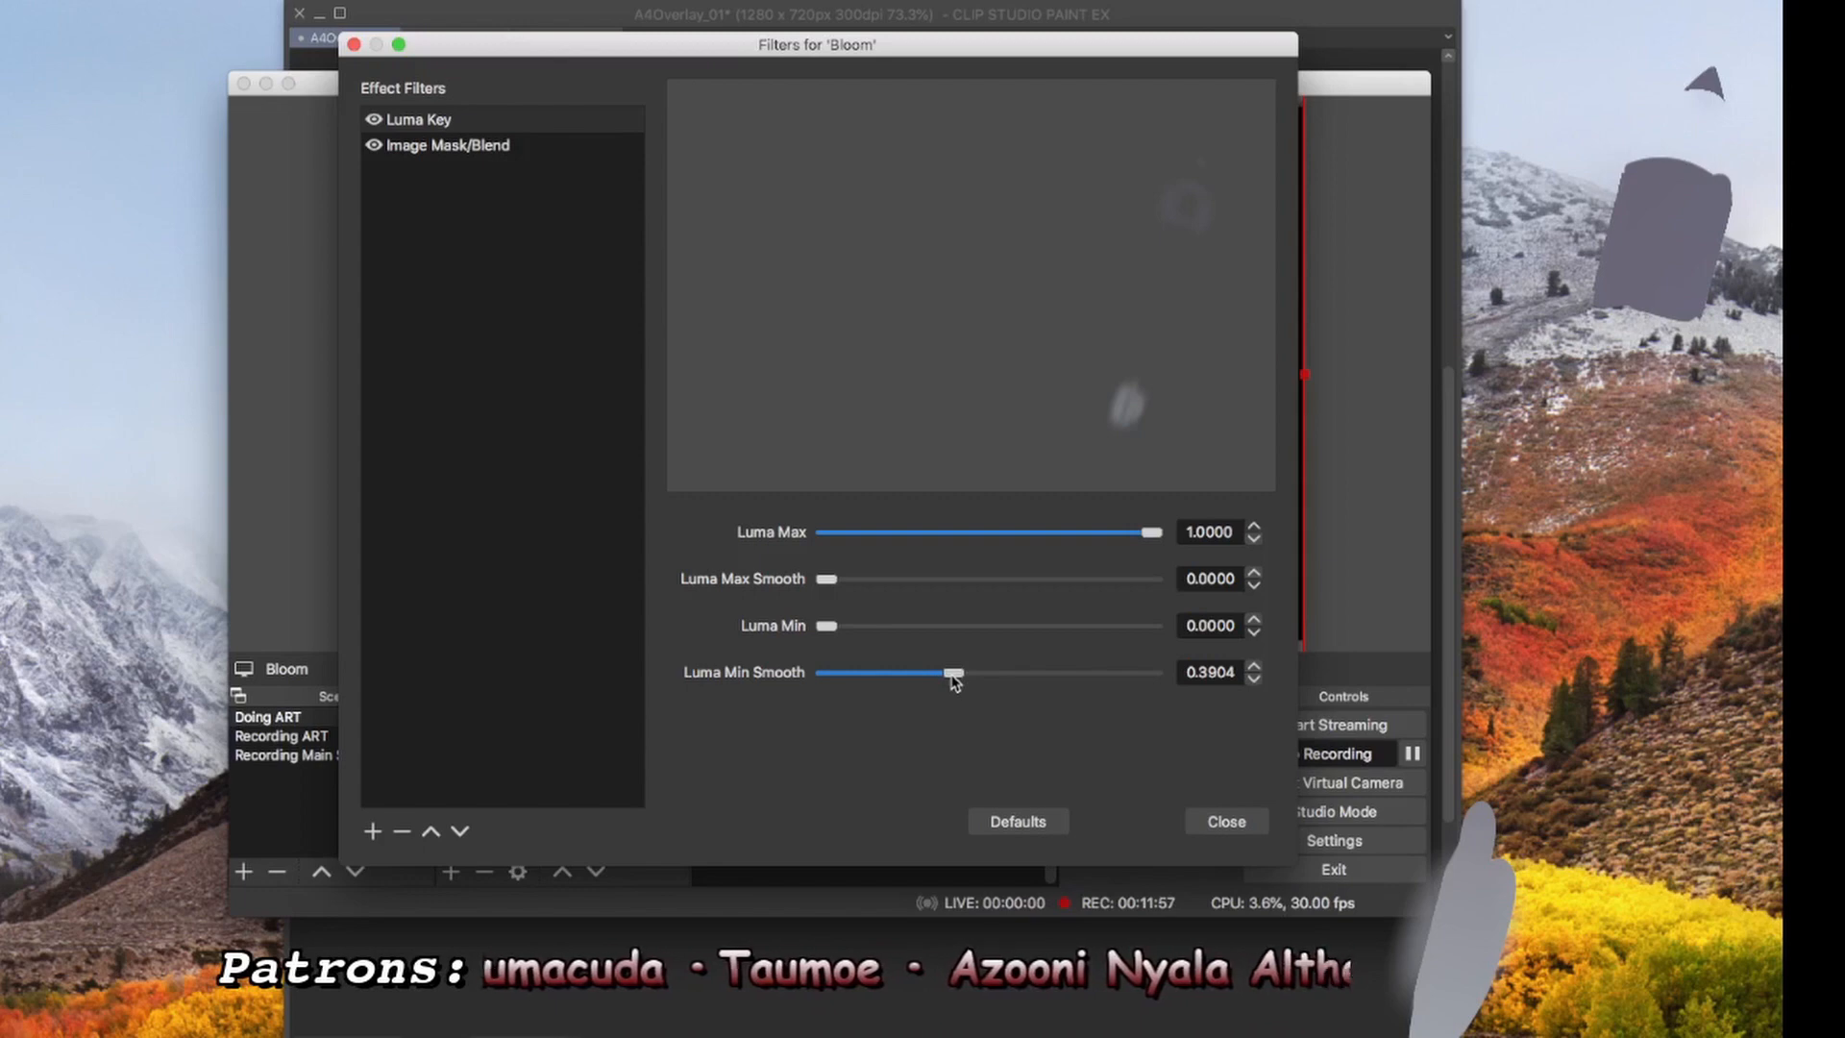
click(1225, 822)
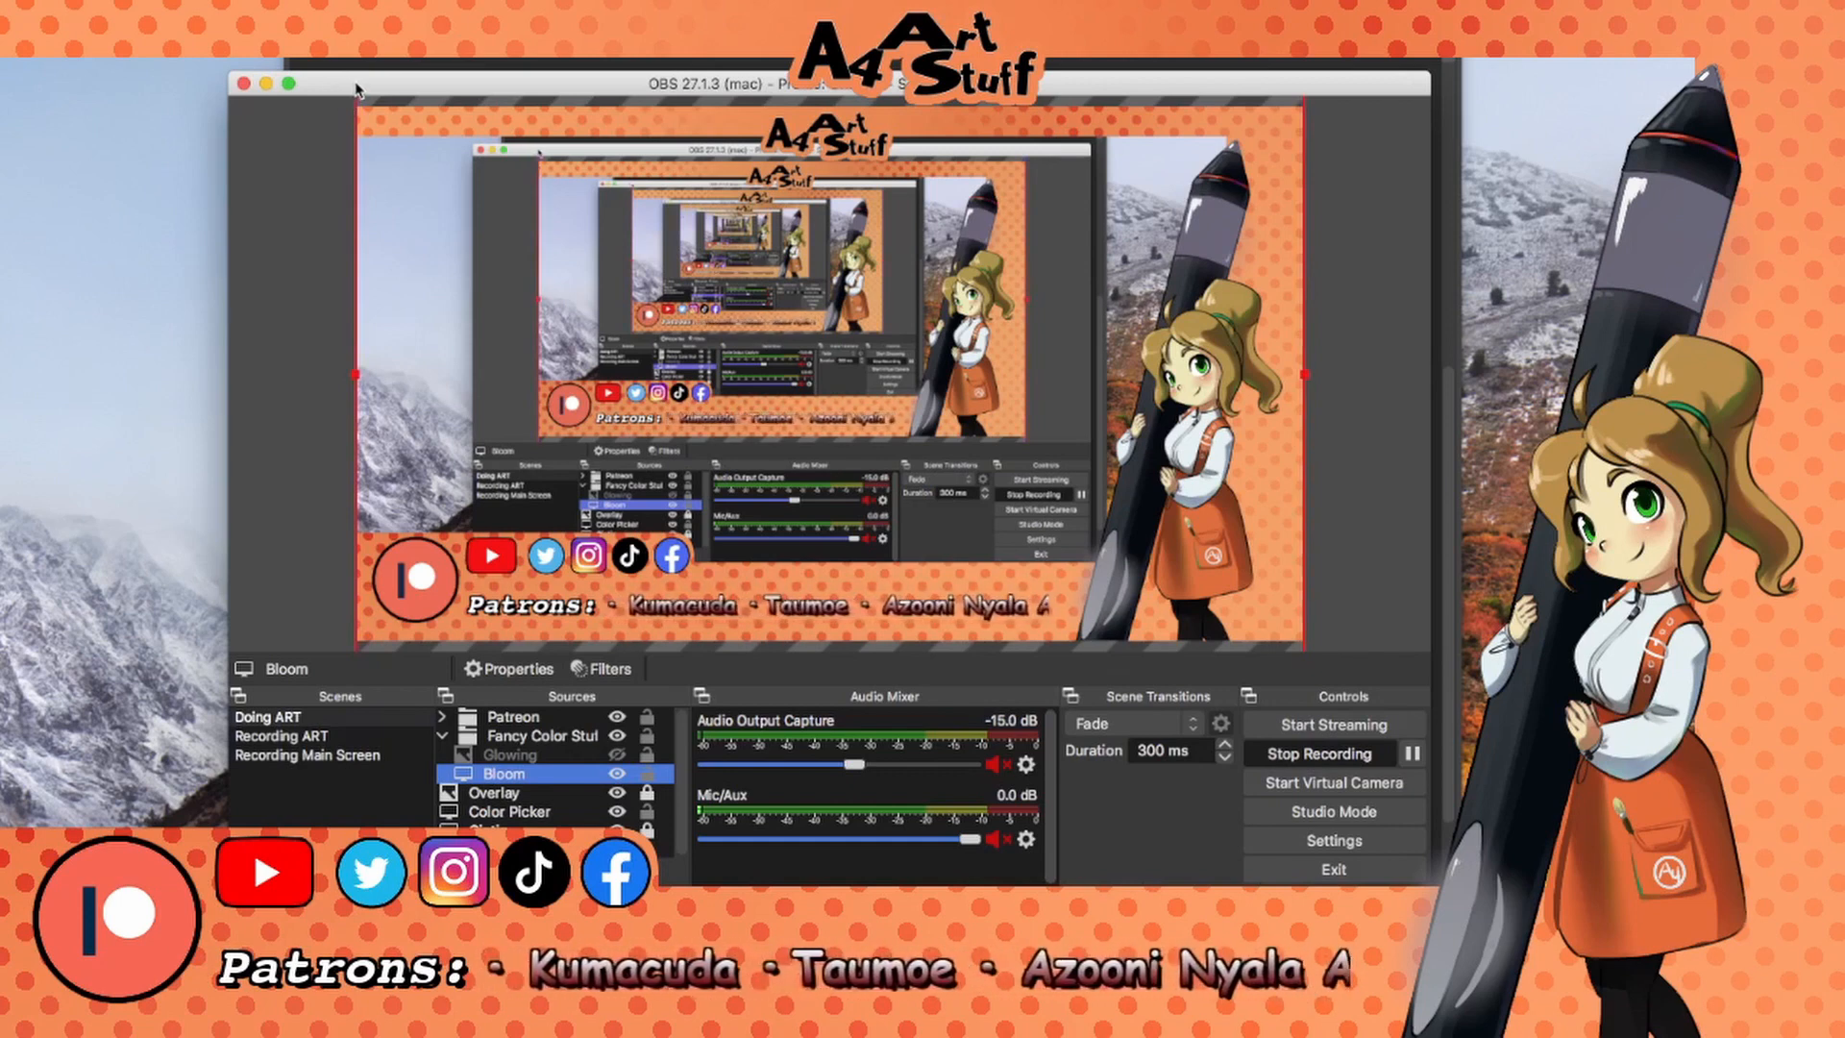
Activate the Recording ART scene and switch to Clip Studio Paint.
click(338, 741)
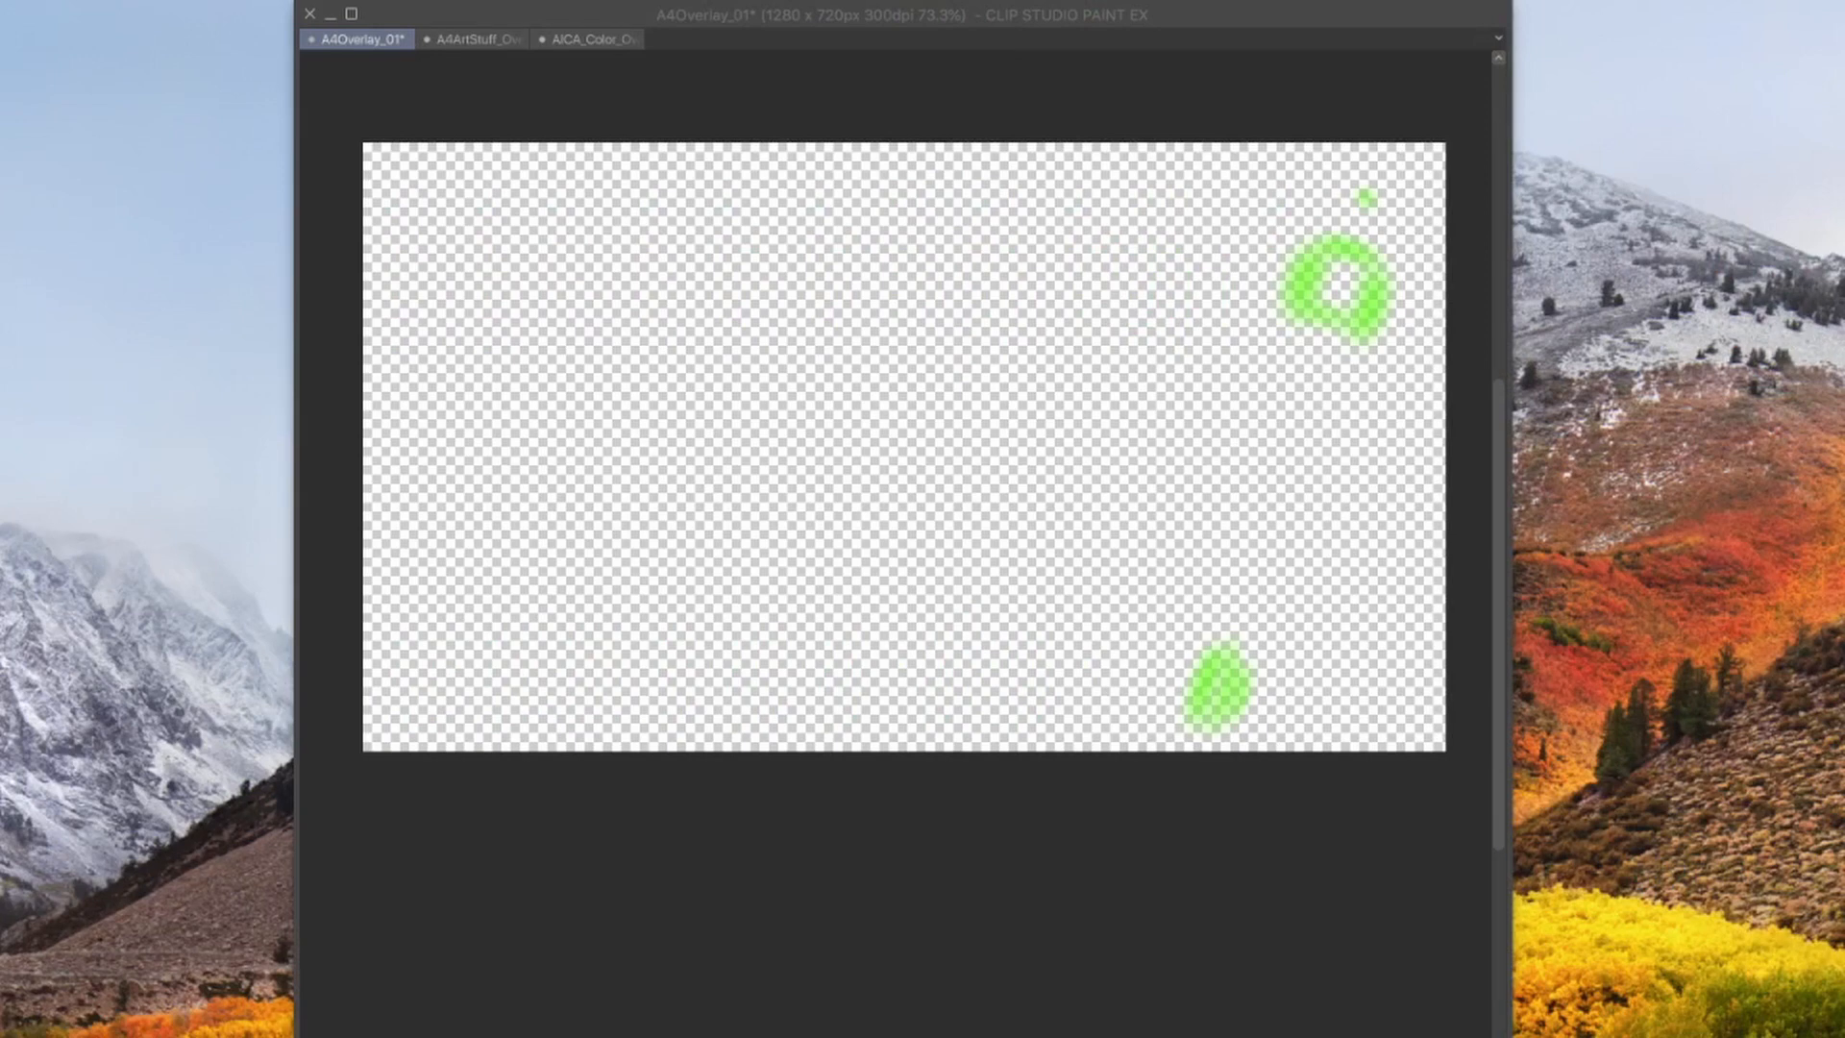
click(819, 43)
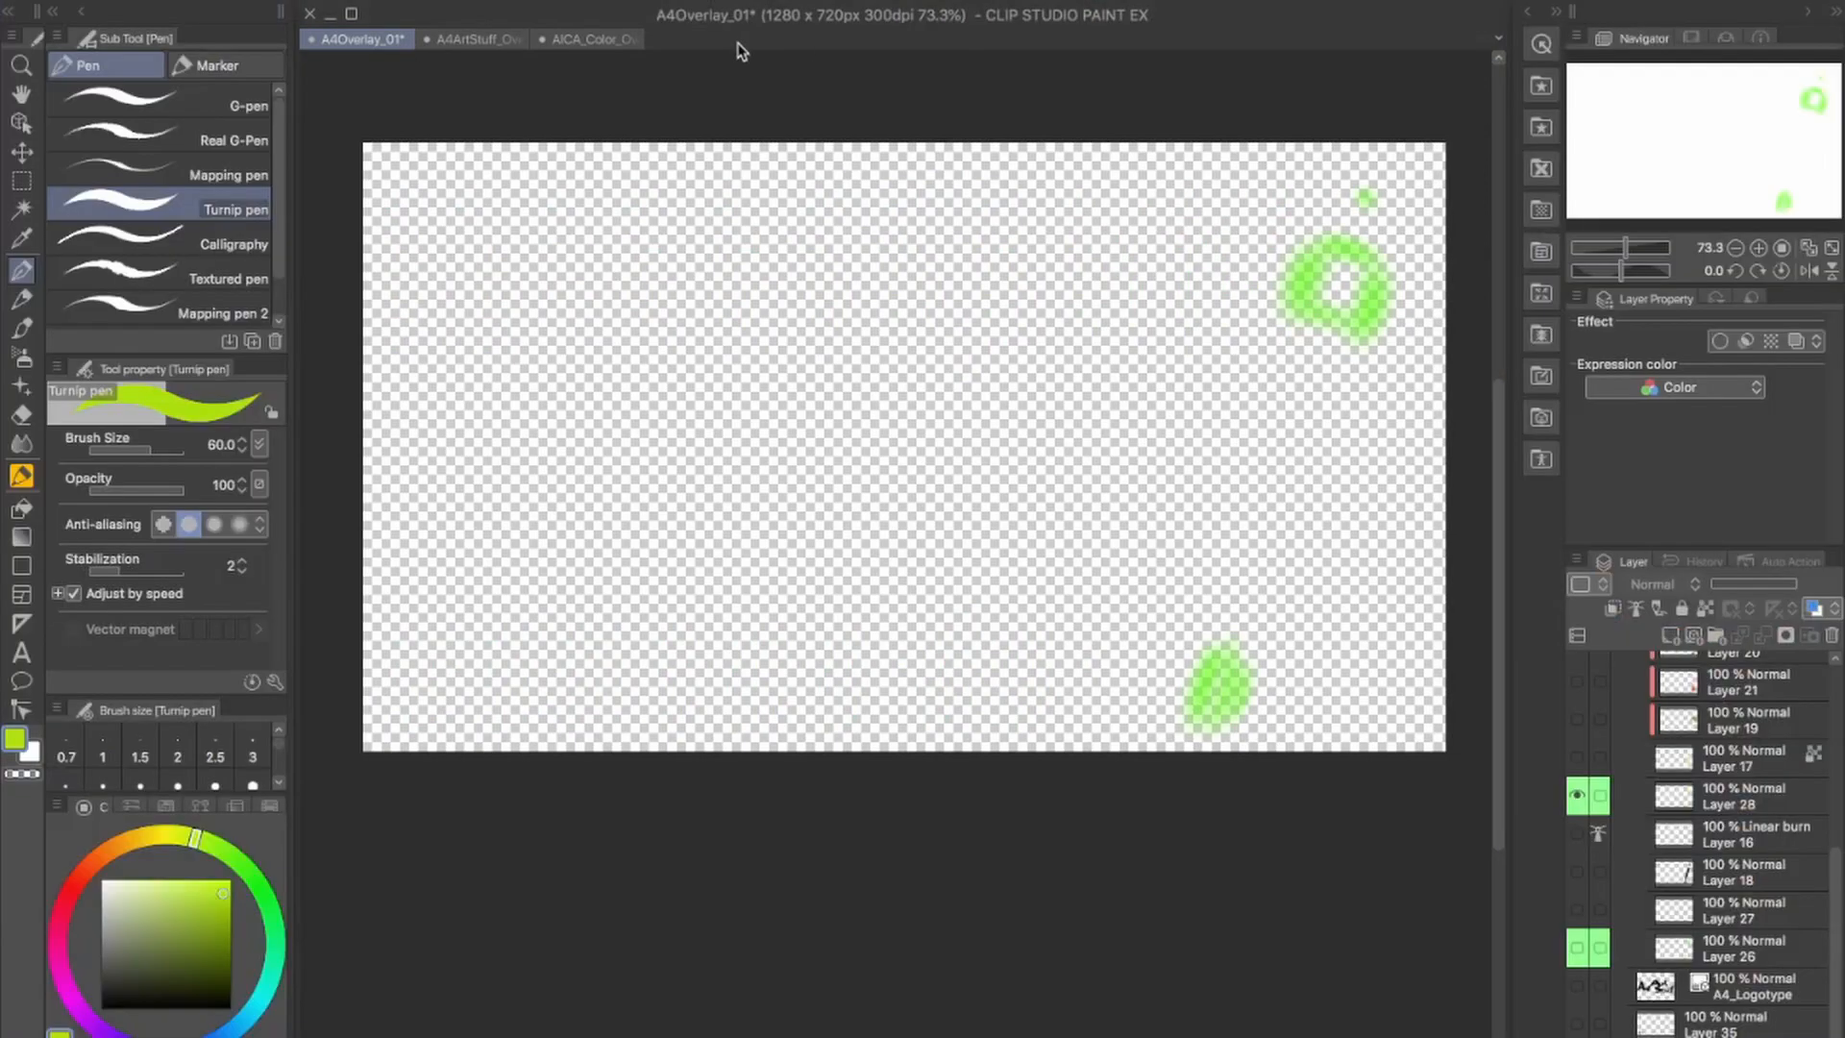
click(260, 3)
click(313, 15)
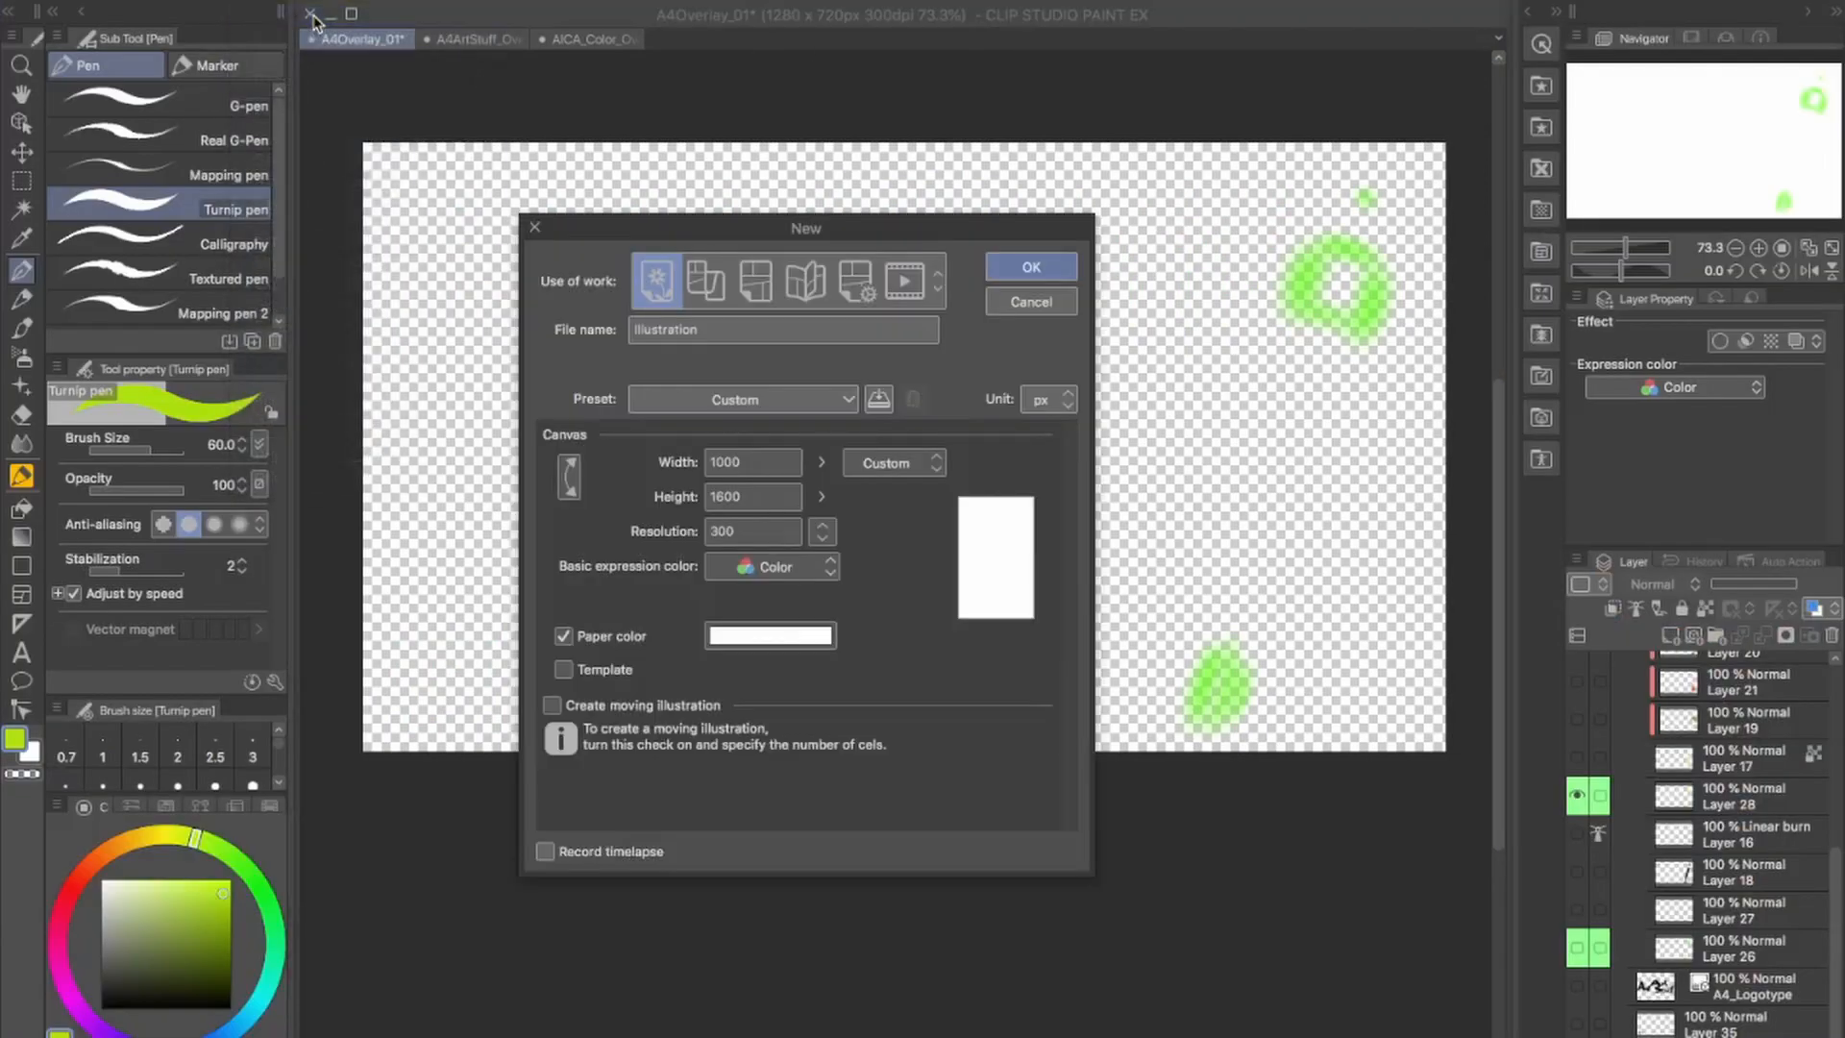
click(1029, 302)
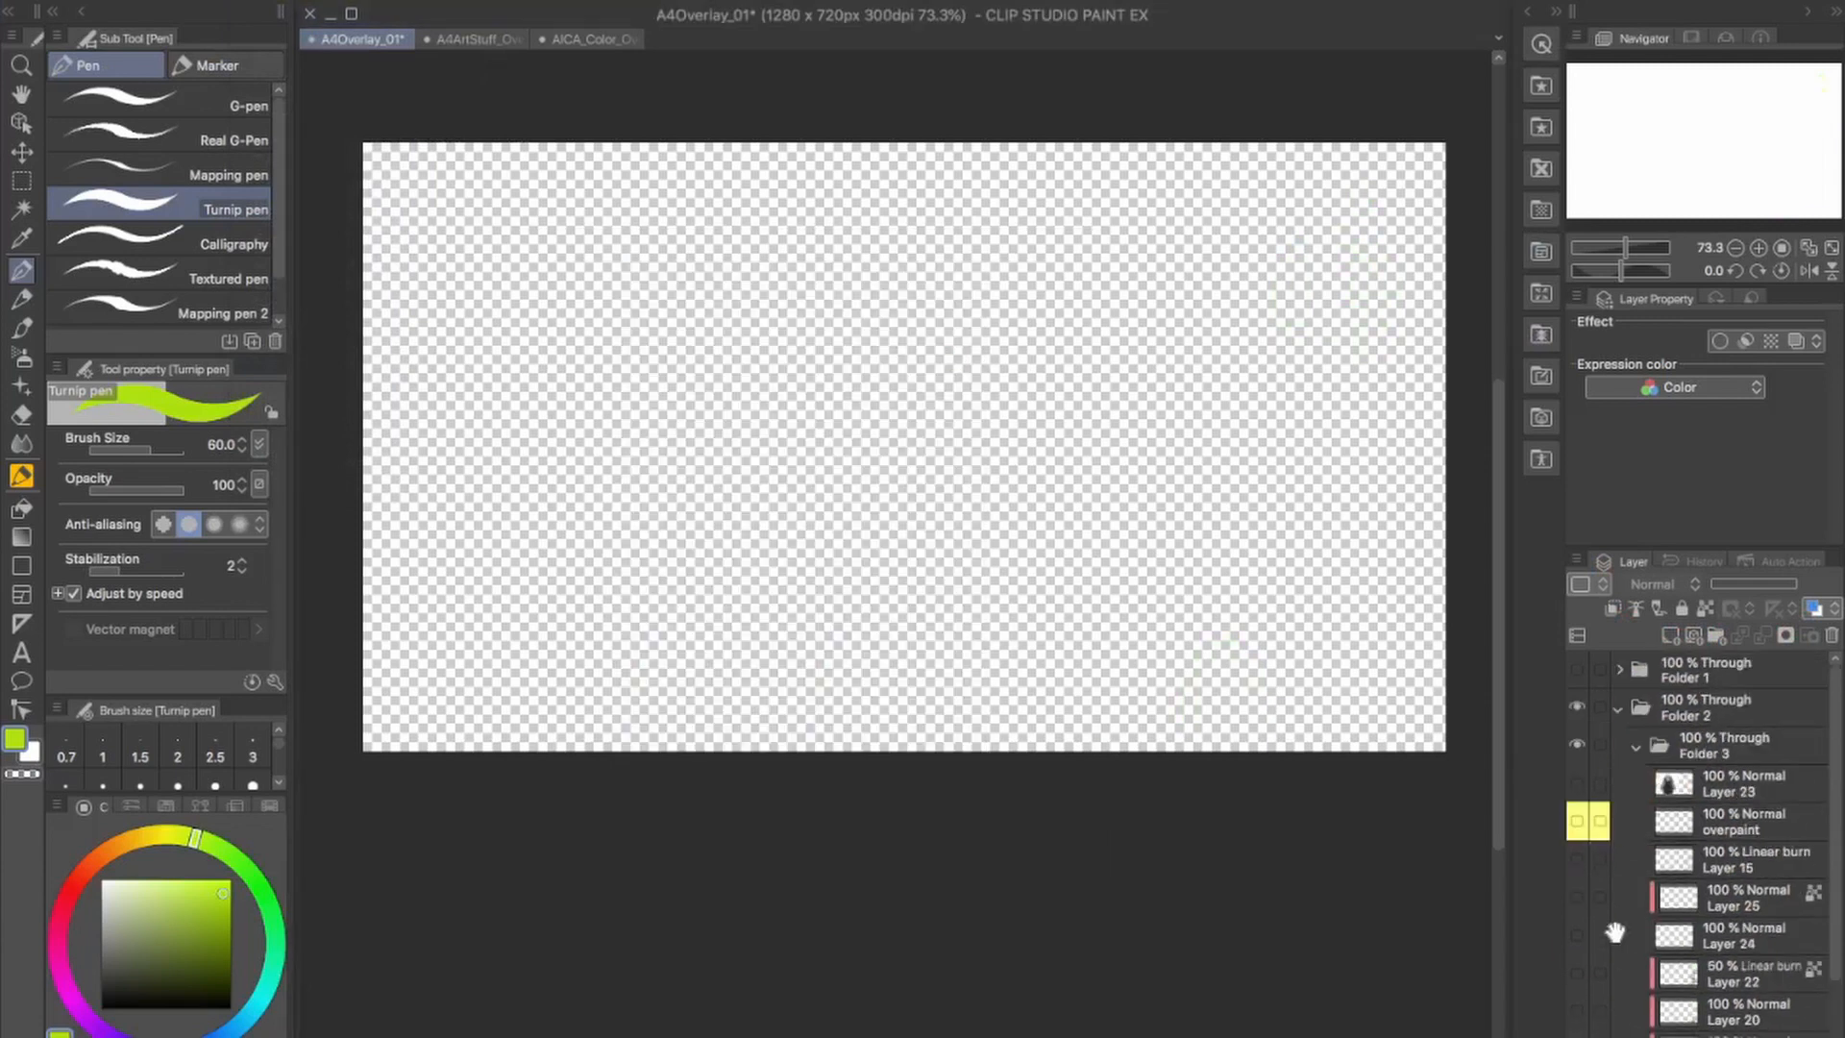
Hide Folder 2 and add a new folder with an empty raster layer above Folder 1, using black as the drawing colour.
click(1619, 710)
click(1671, 671)
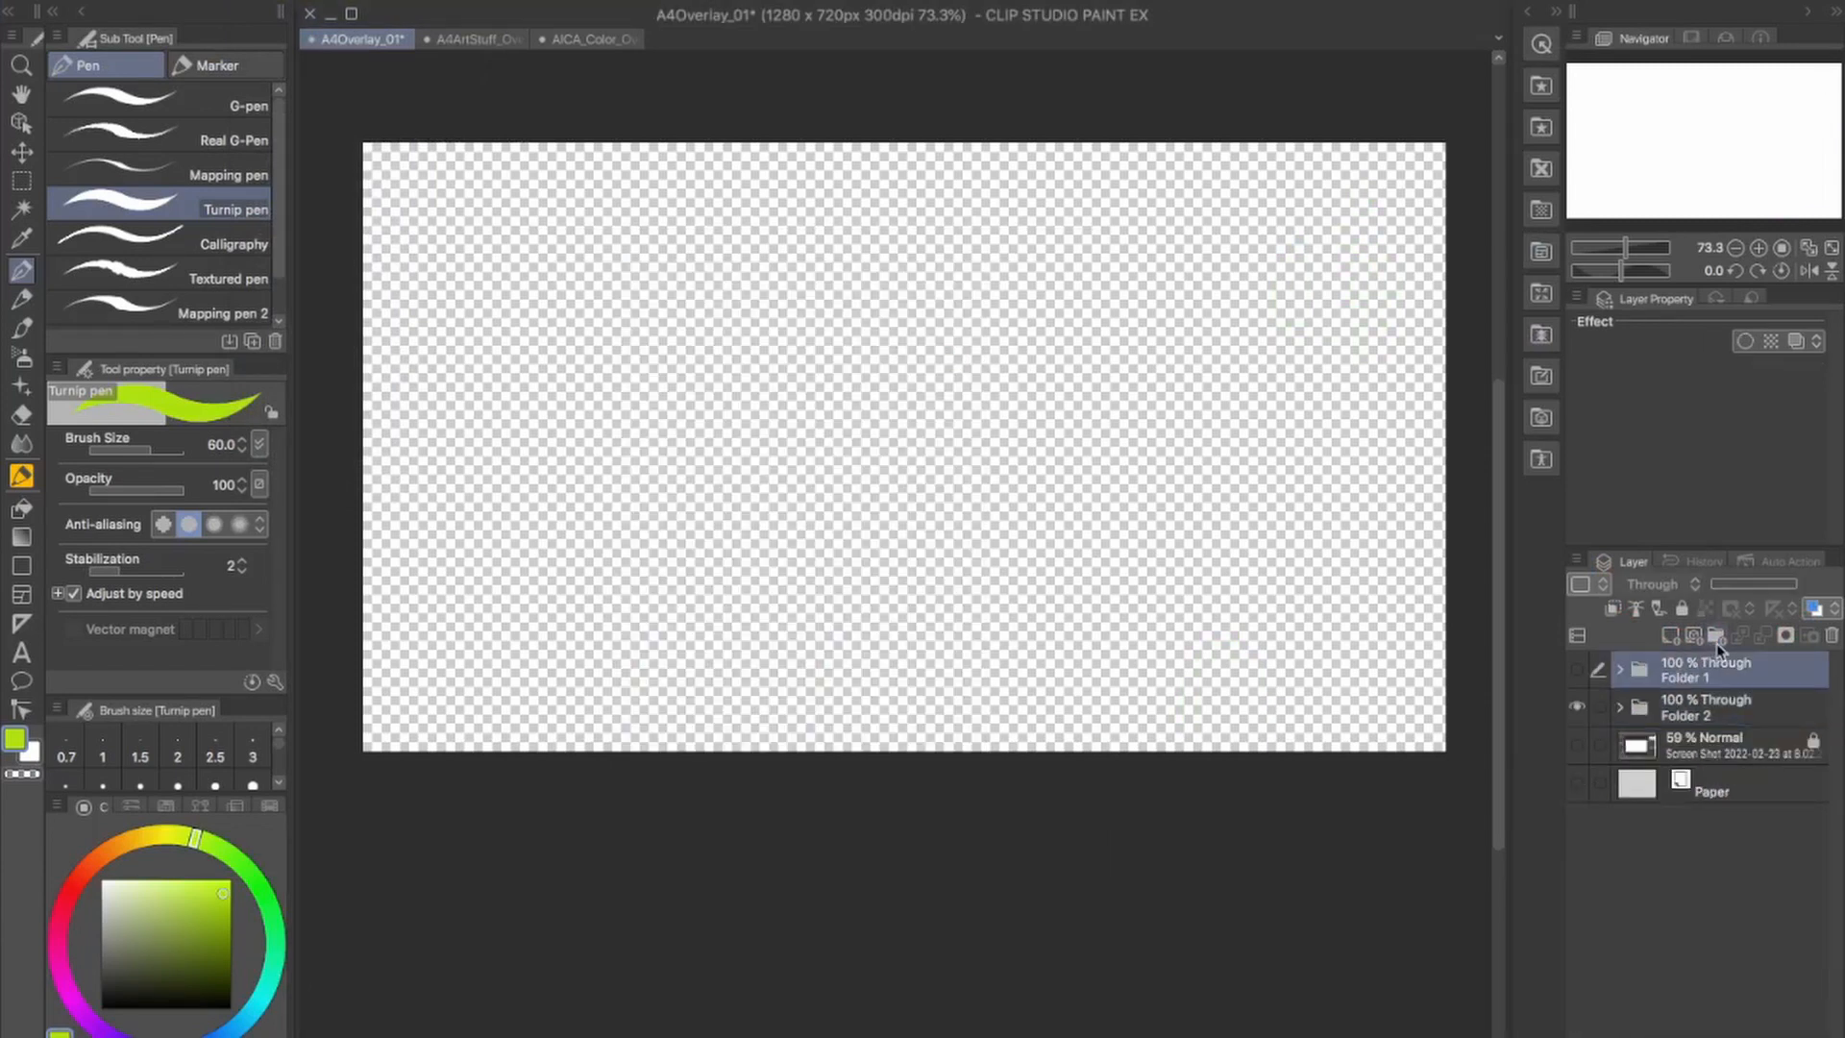
click(1715, 636)
click(1578, 706)
click(1671, 636)
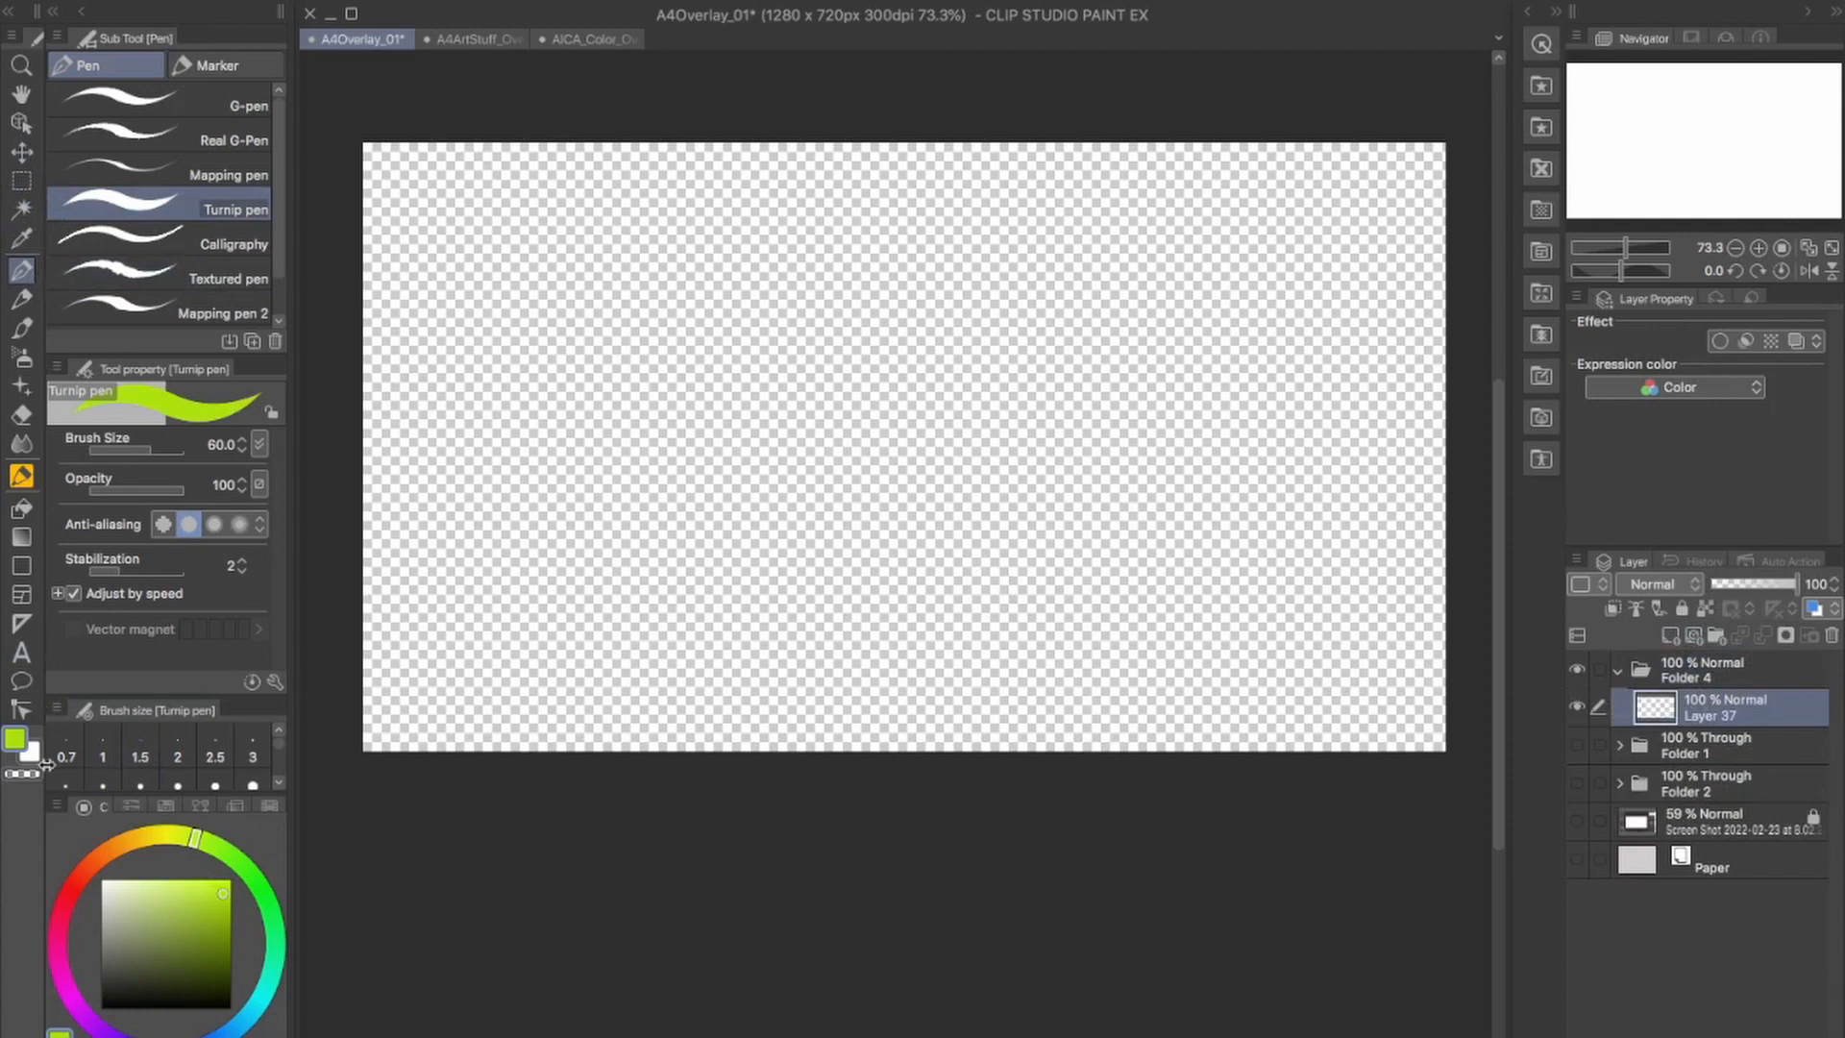
key(d)
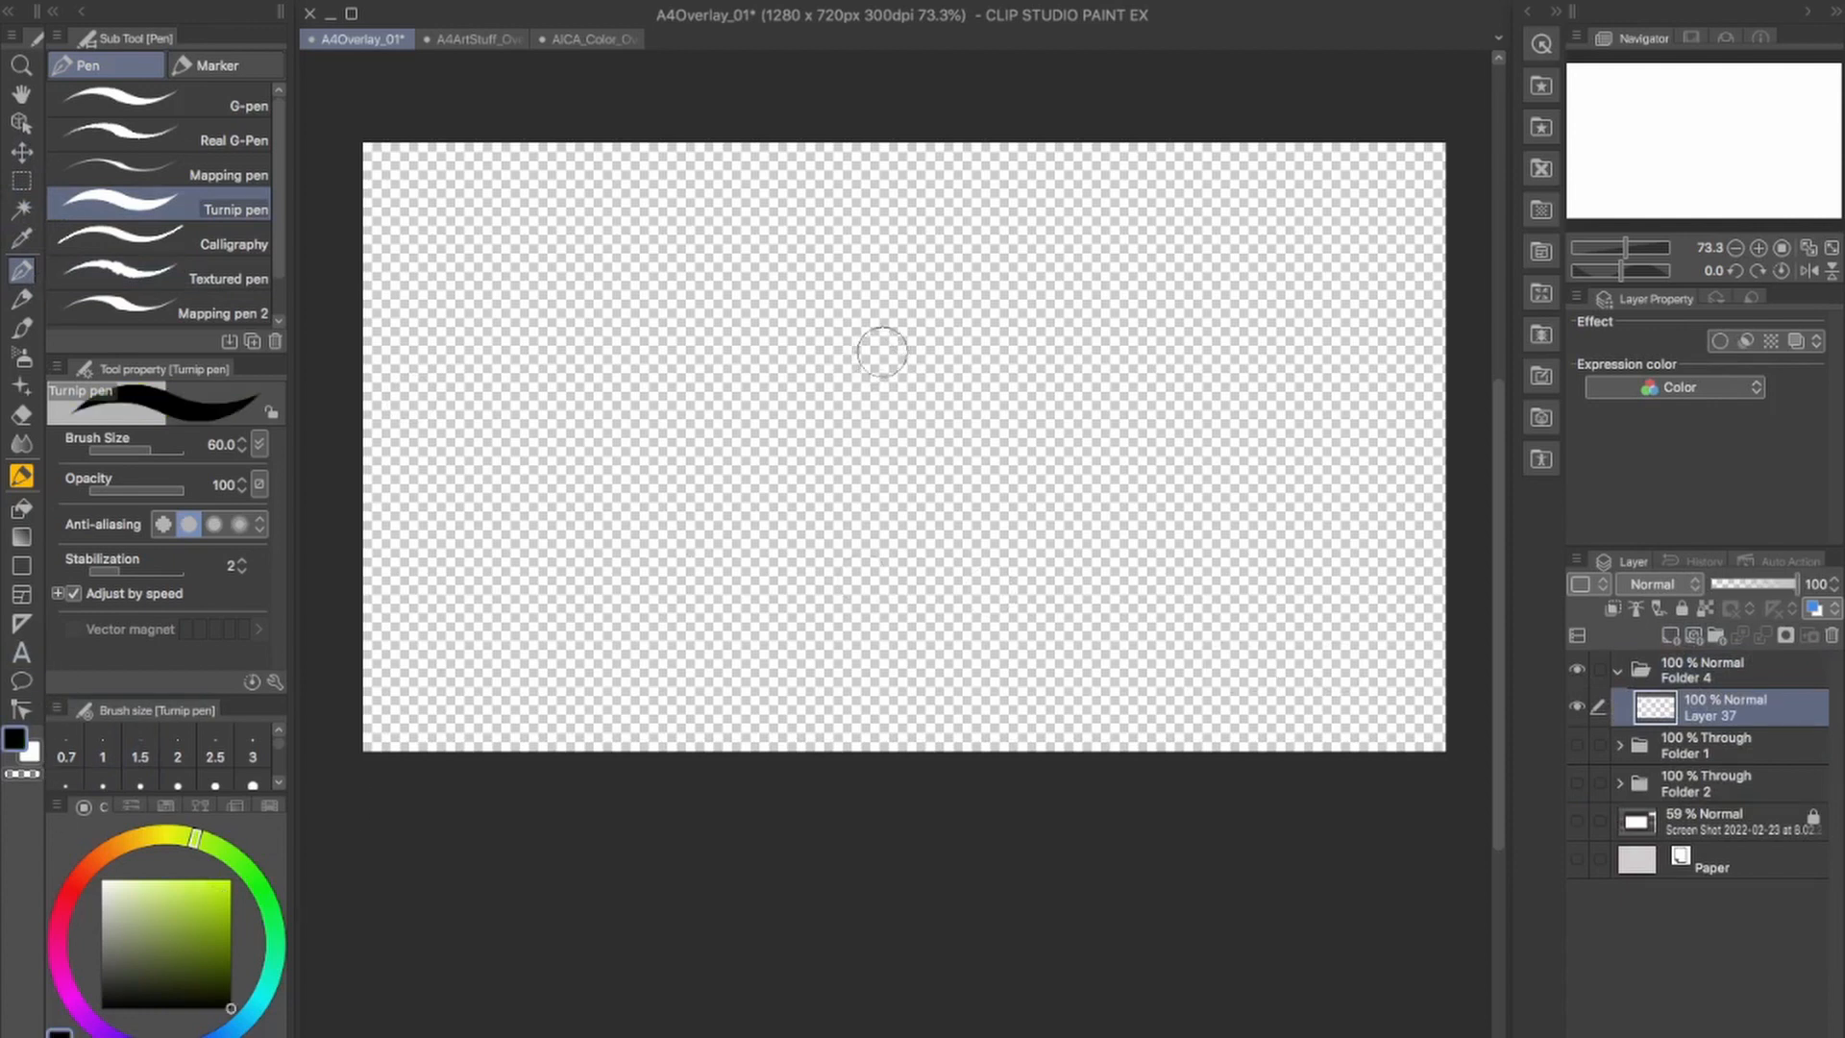
Draw a large black oval head outline in the middle of the canvas with the Turnip pen at brush size 30.
key(bracketleft)
key(bracketleft)
key(bracketleft)
mouse_move(930, 246)
mouse_down()
mouse_move(869, 227)
mouse_move(1143, 370)
mouse_move(843, 213)
mouse_up()
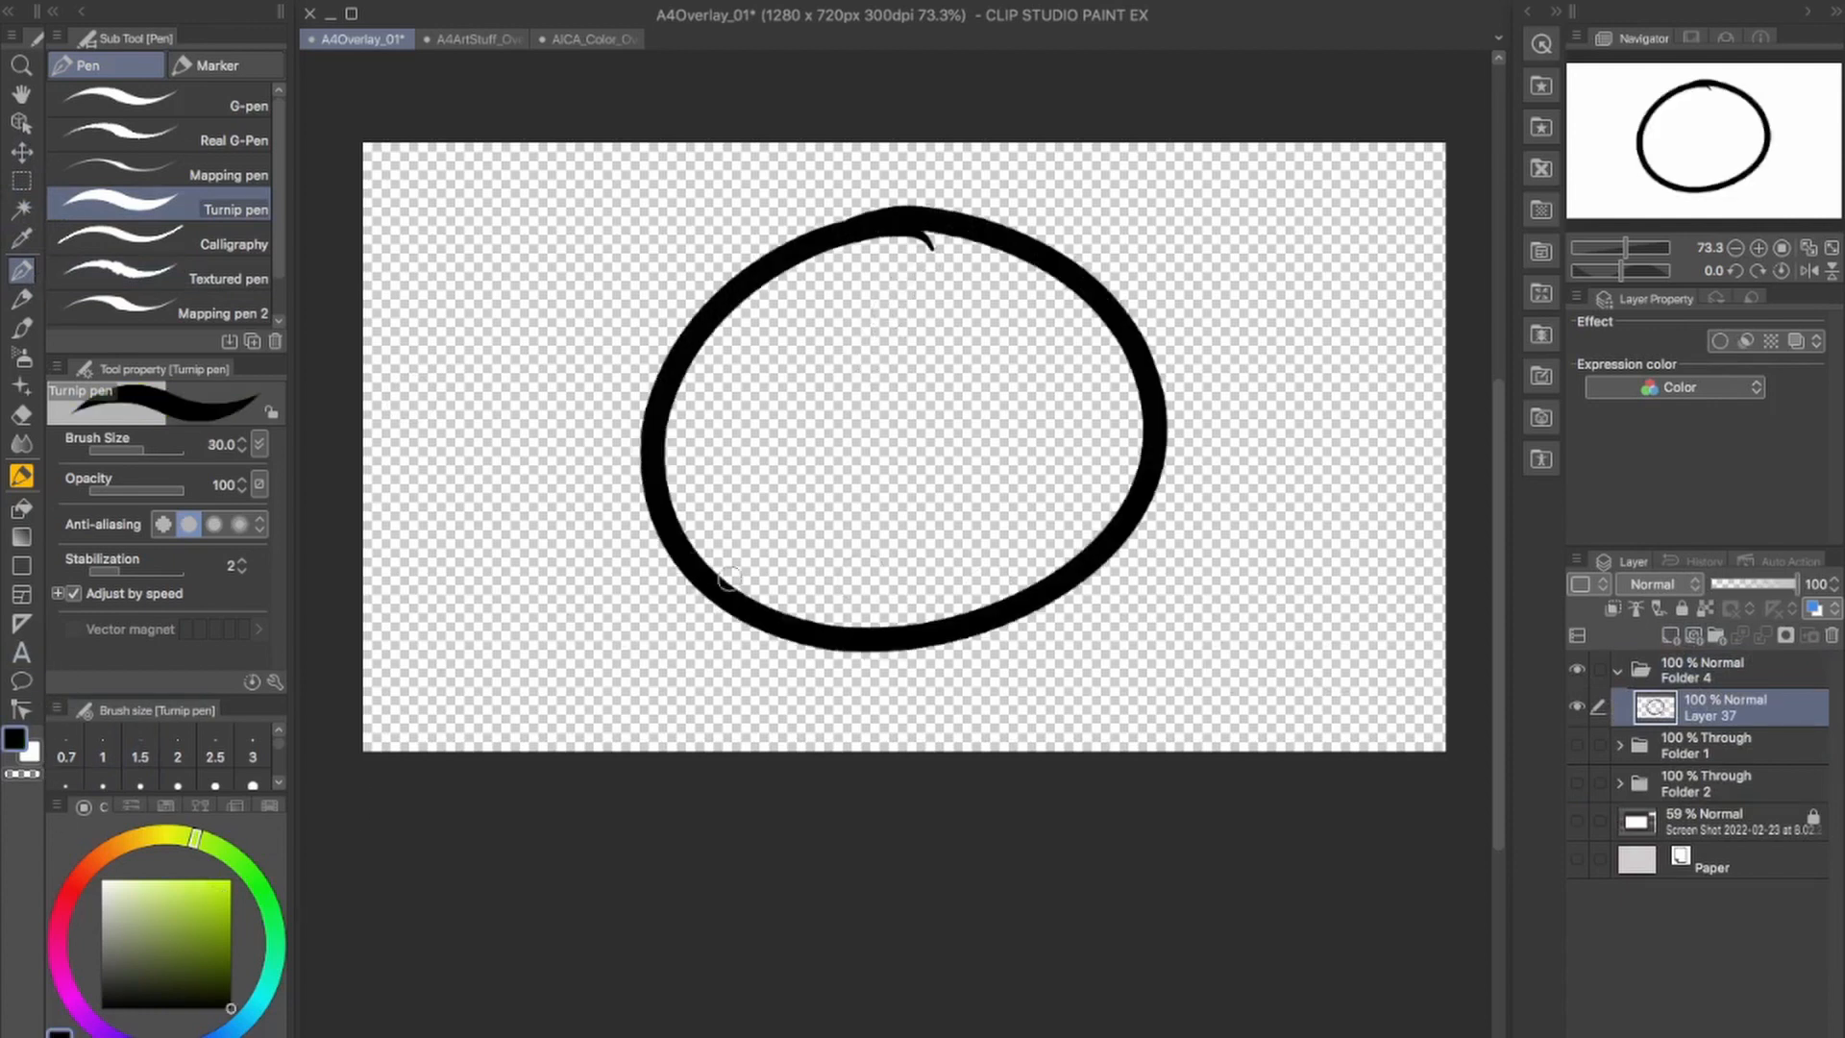
Draw two solid oval eyes and an open smiling mouth inside the head at brush size 17.
key(bracketleft)
key(bracketleft)
key(bracketleft)
drag(786, 385, 790, 456)
drag(969, 385, 968, 455)
mouse_move(834, 526)
mouse_down()
mouse_move(879, 540)
mouse_move(1004, 485)
mouse_move(913, 606)
mouse_move(875, 572)
mouse_up()
key(ctrl+z)
mouse_move(1004, 488)
mouse_down()
mouse_move(938, 582)
mouse_move(999, 528)
mouse_up()
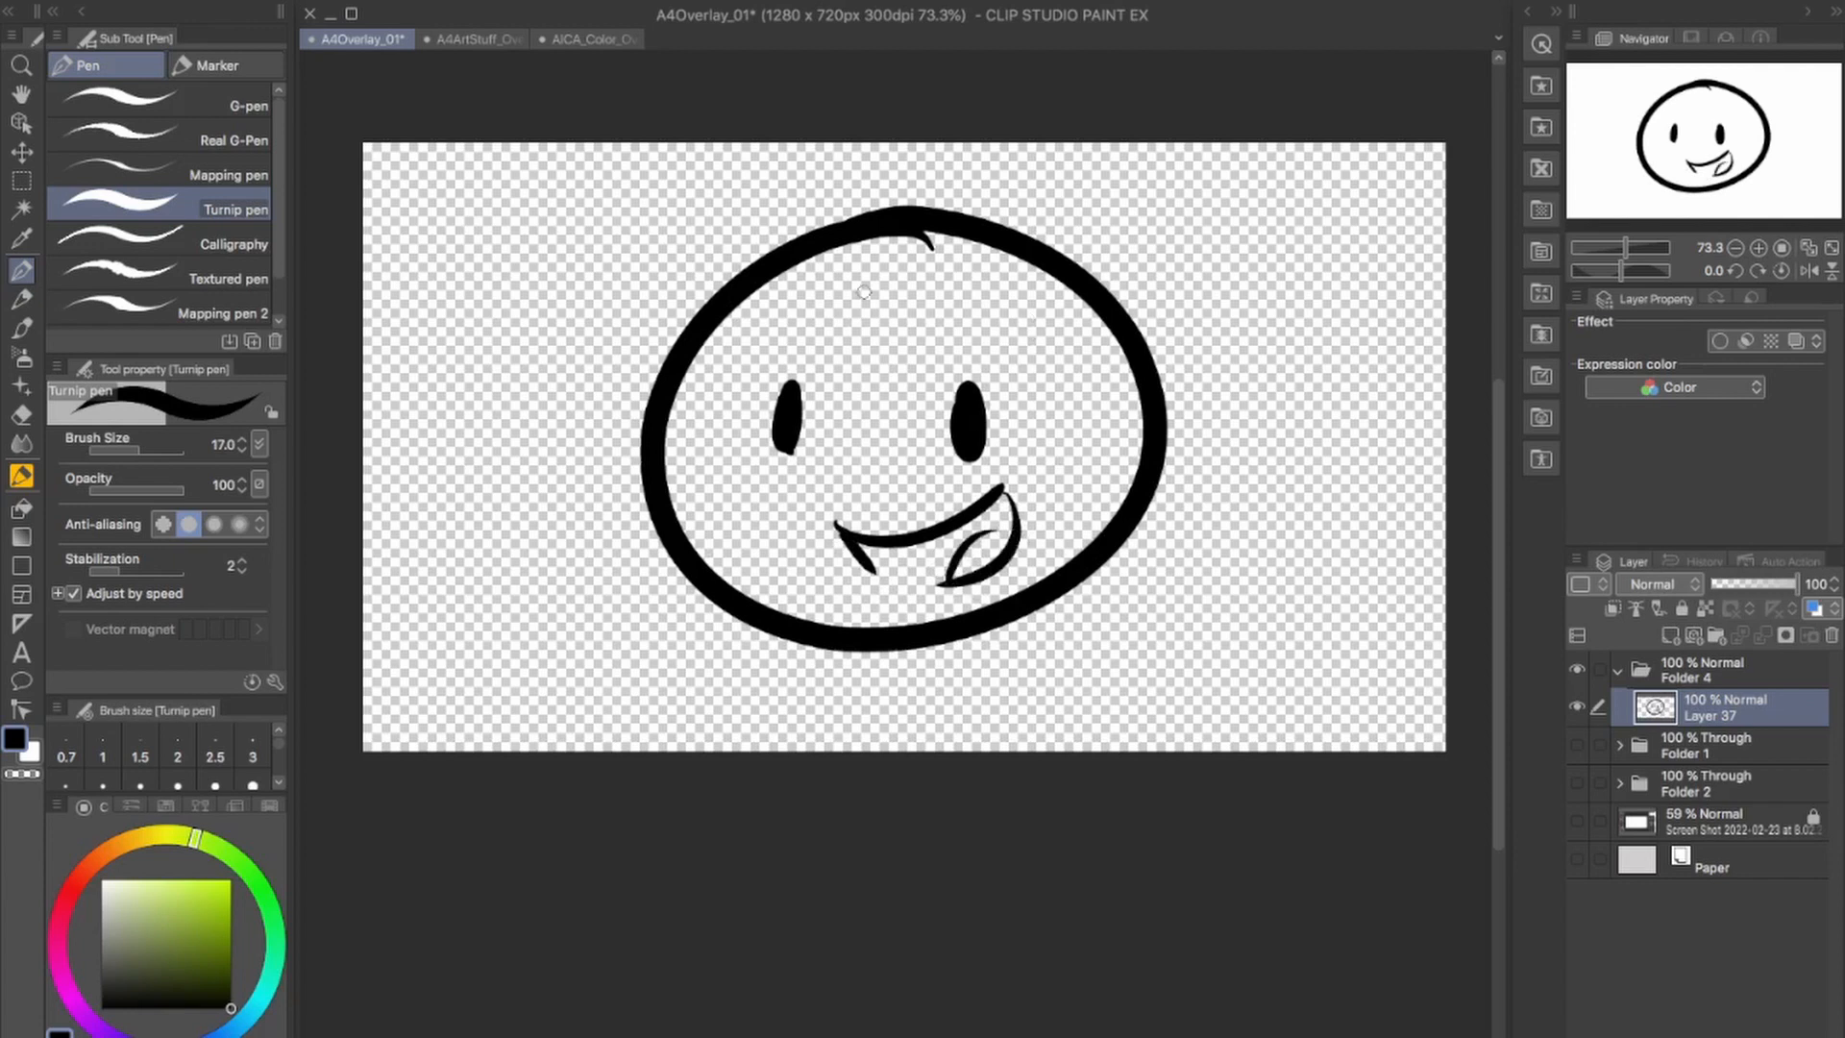
Add a short curved eyebrow above each eye and small cheek lines beside both eyes.
drag(779, 304, 814, 302)
drag(953, 296, 1000, 298)
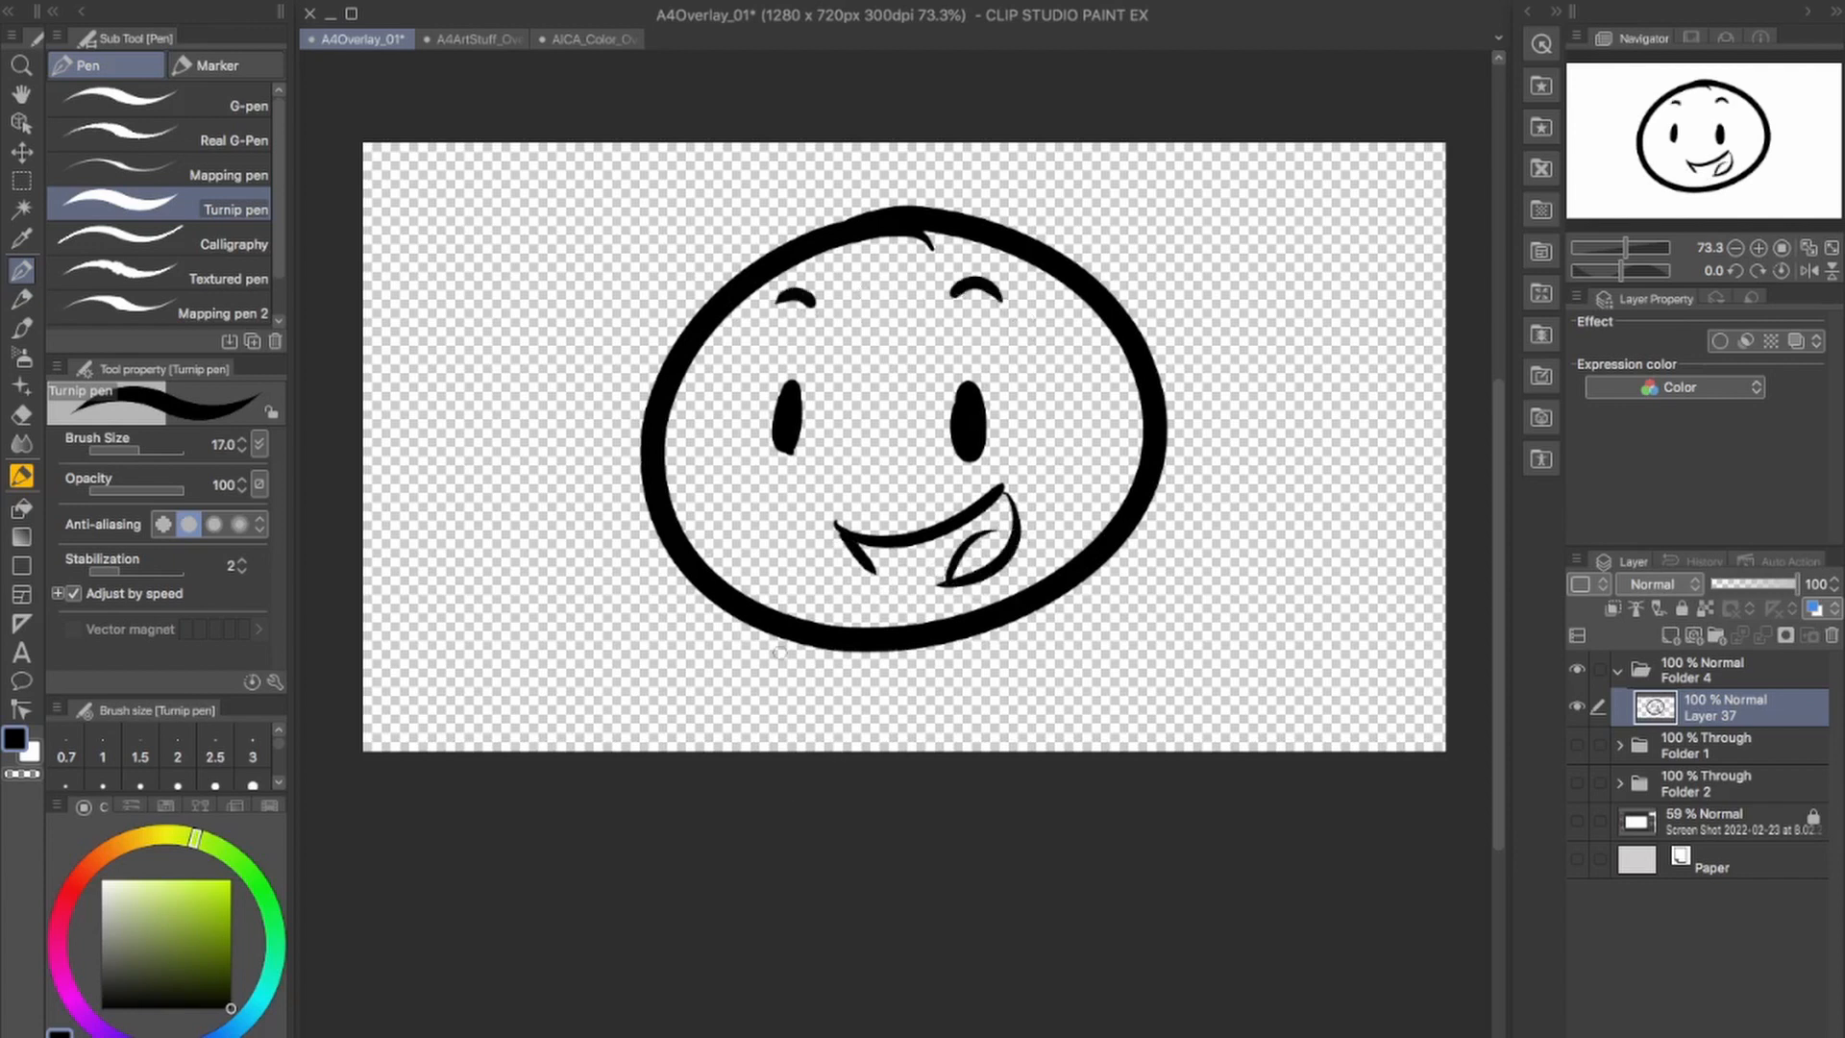
drag(766, 445, 743, 455)
drag(763, 461, 746, 460)
drag(1001, 442, 1023, 452)
Draw a curled hair strand on top of the head and two short legs beneath it.
drag(862, 211, 744, 174)
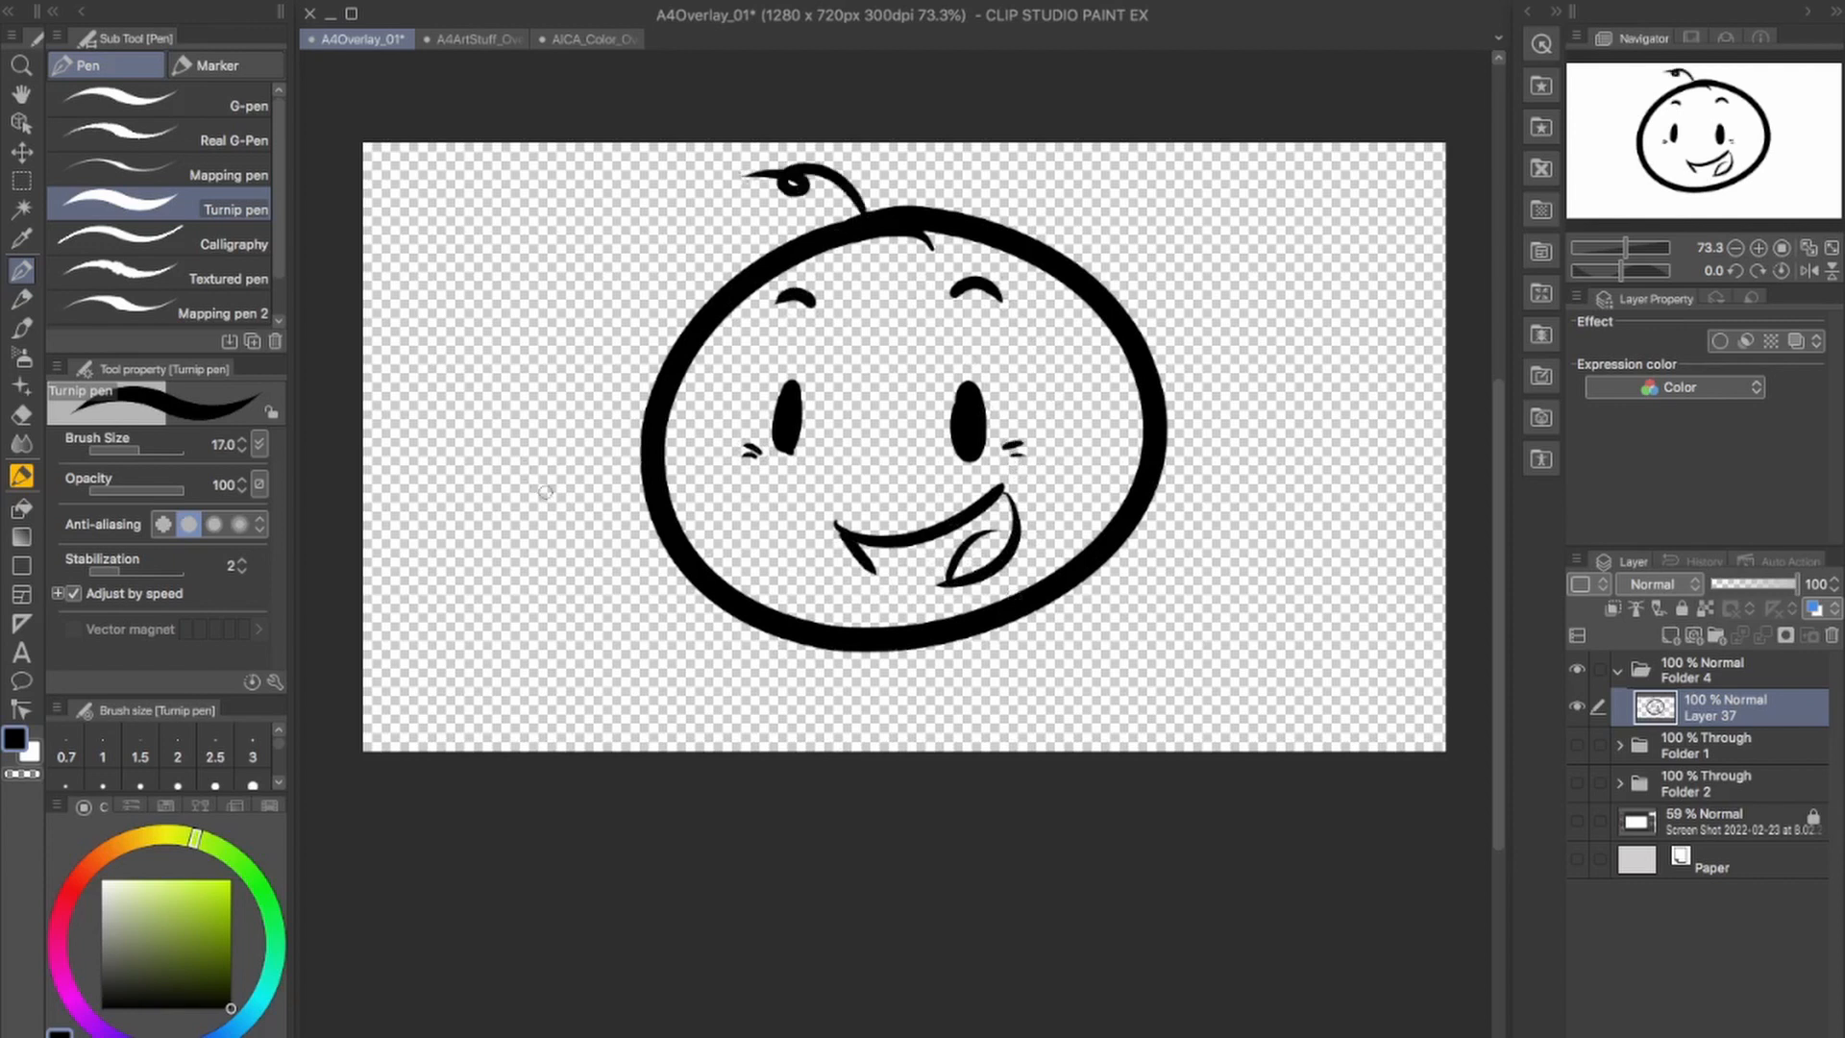
mouse_move(877, 644)
mouse_down()
mouse_move(874, 666)
mouse_move(924, 674)
mouse_move(803, 728)
mouse_up()
drag(925, 675, 962, 718)
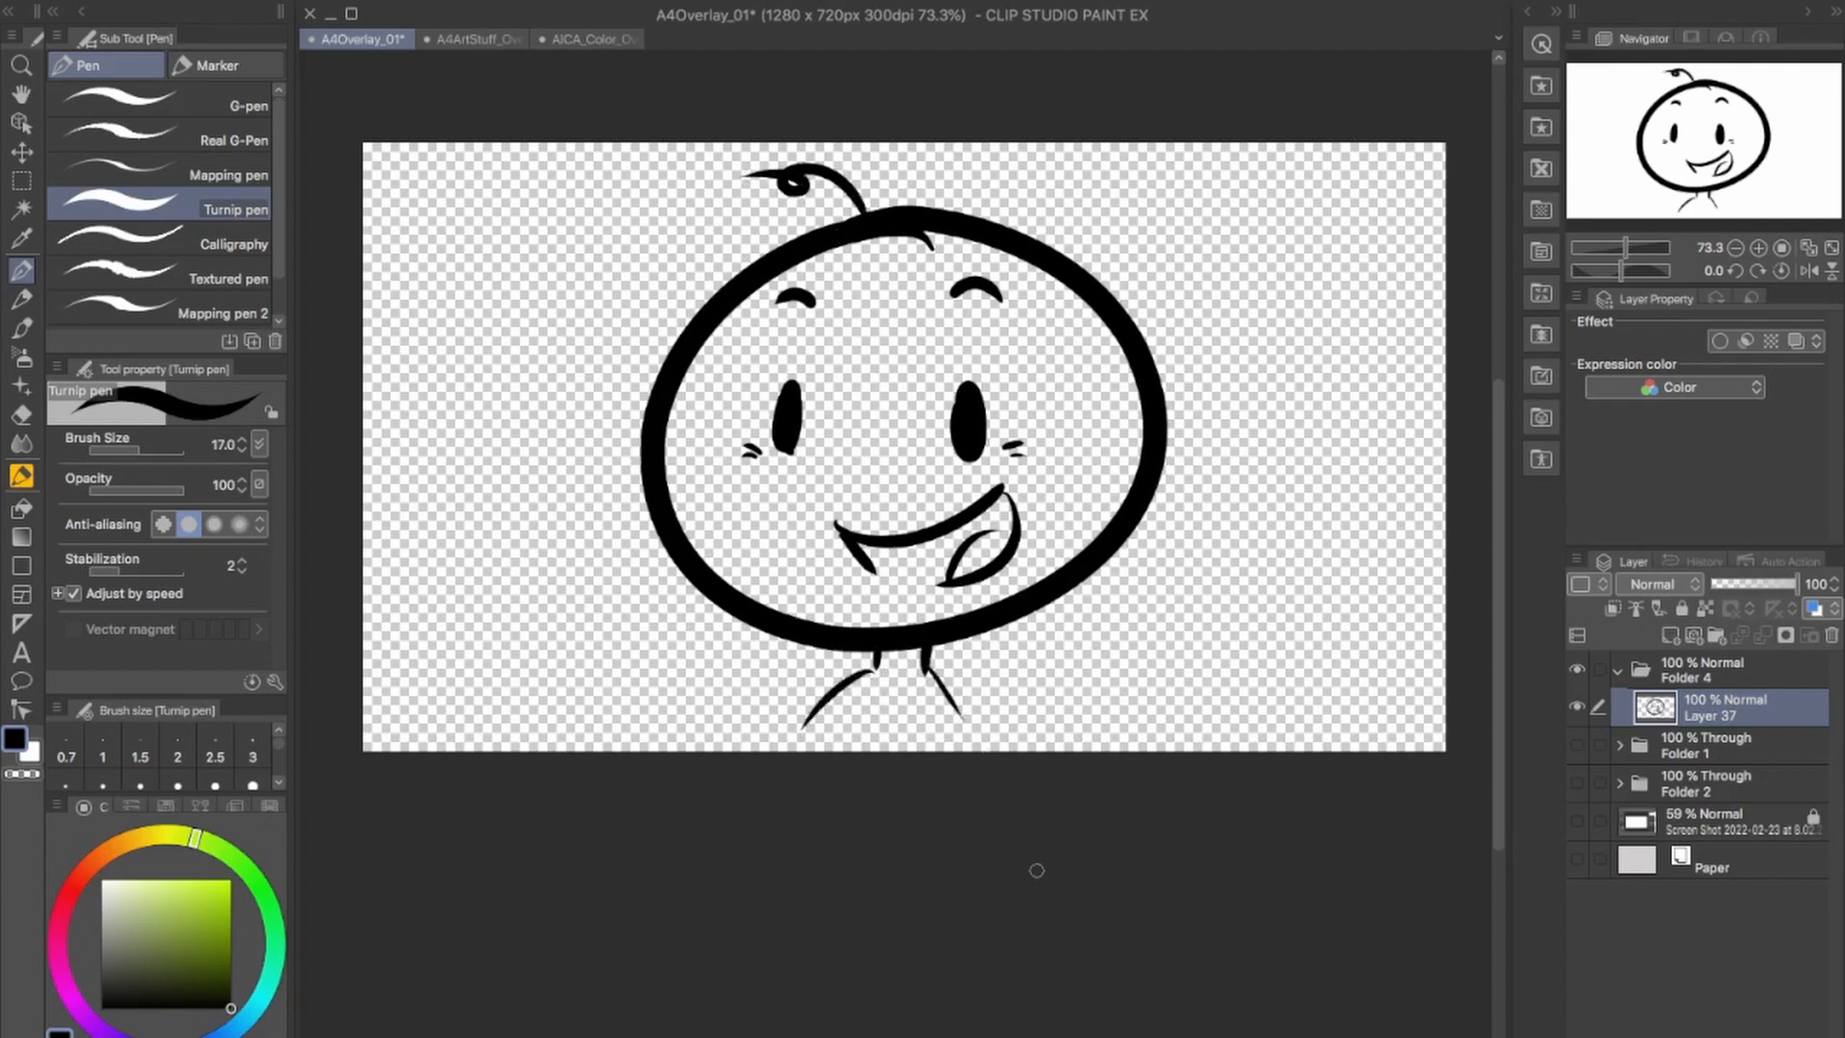
Add a raster layer below the line art, set the line art as reference layer, and make the empty layer active.
click(1670, 635)
drag(1709, 721, 1678, 728)
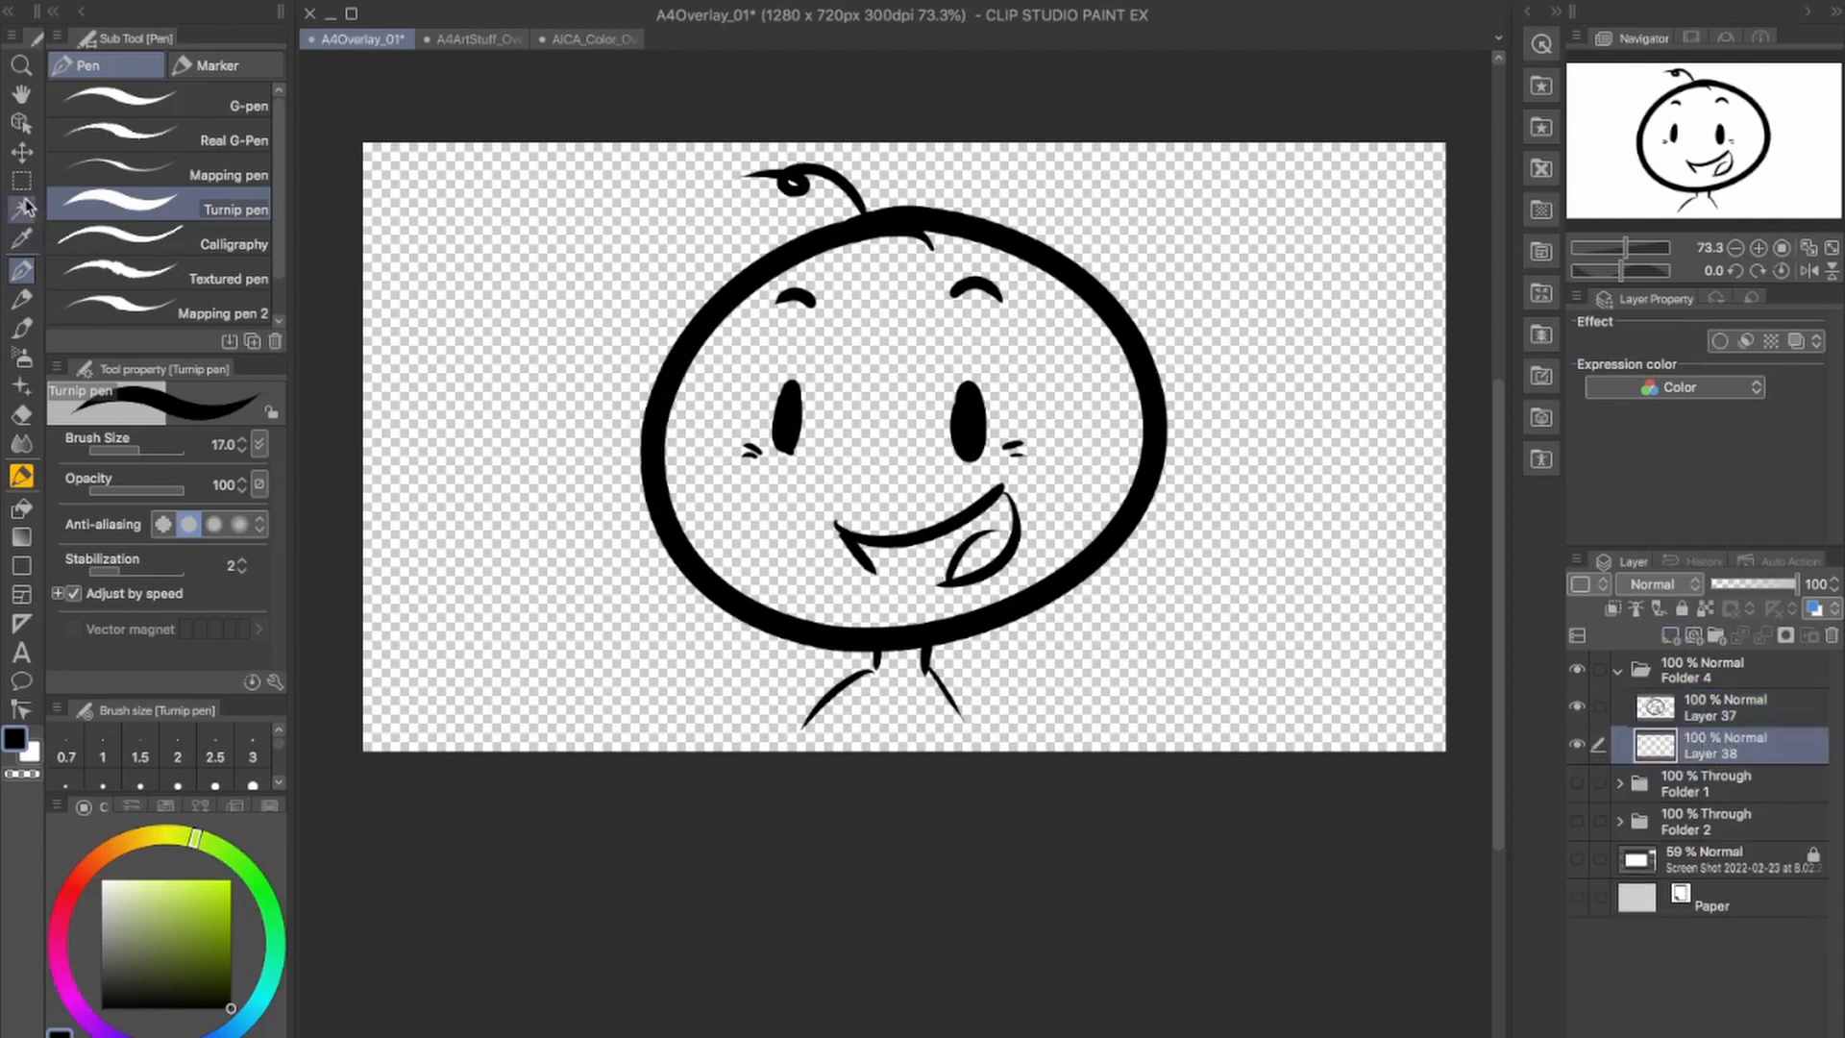
click(1702, 717)
click(1635, 608)
click(1720, 745)
Fill the character's head with bright green on the empty layer using Enclose and fill.
click(238, 862)
click(230, 877)
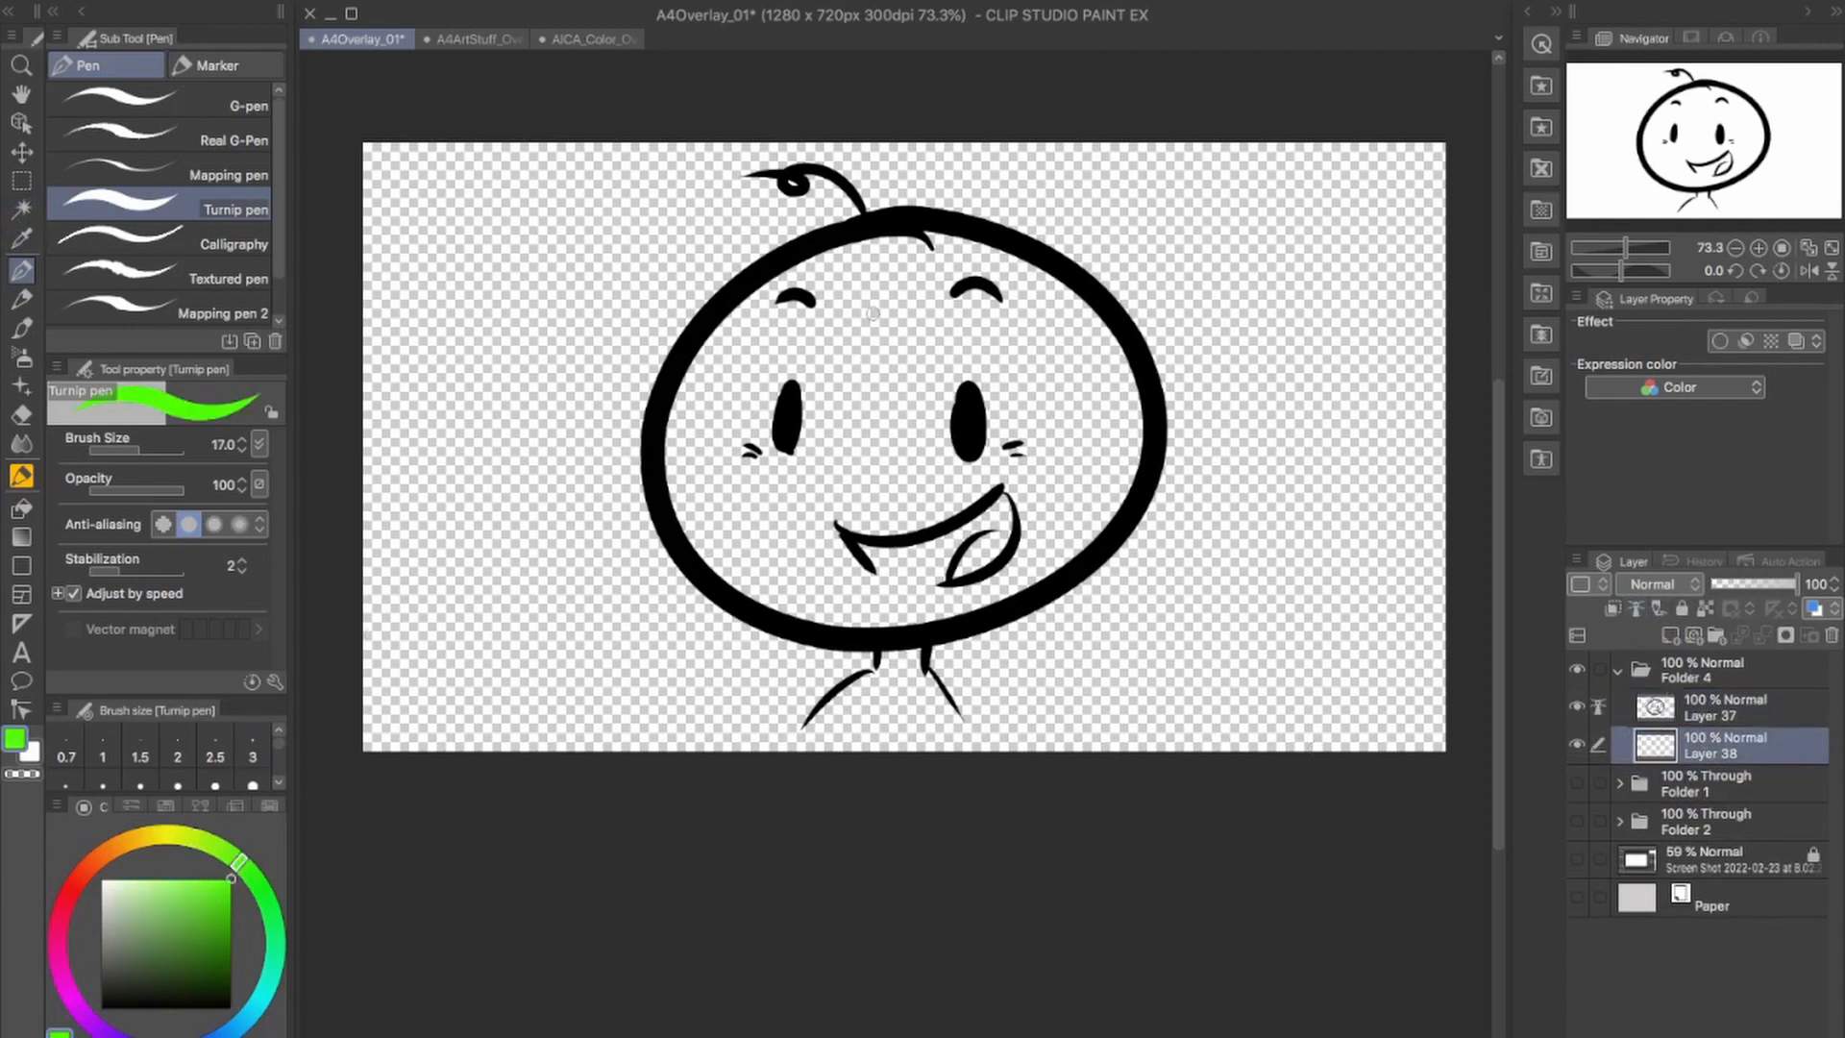
key(g)
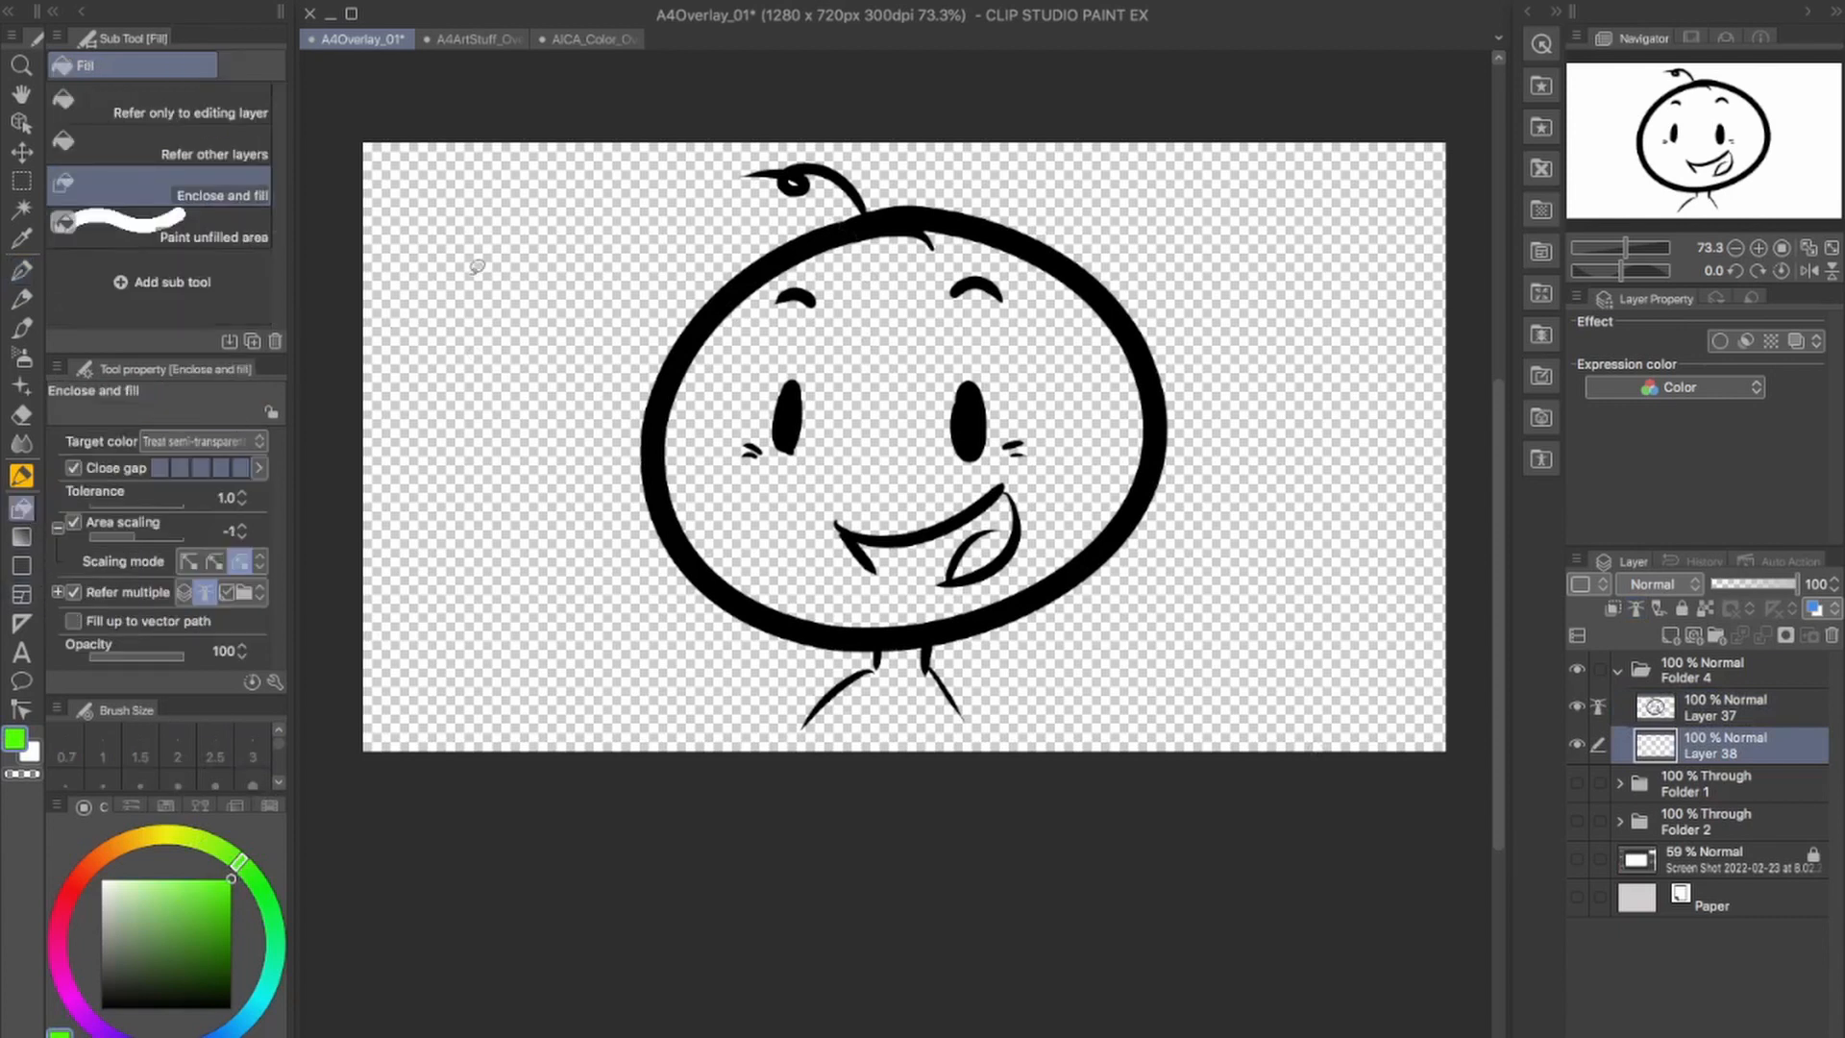
mouse_move(619, 282)
mouse_down()
mouse_move(839, 685)
mouse_move(908, 192)
mouse_move(629, 279)
mouse_up()
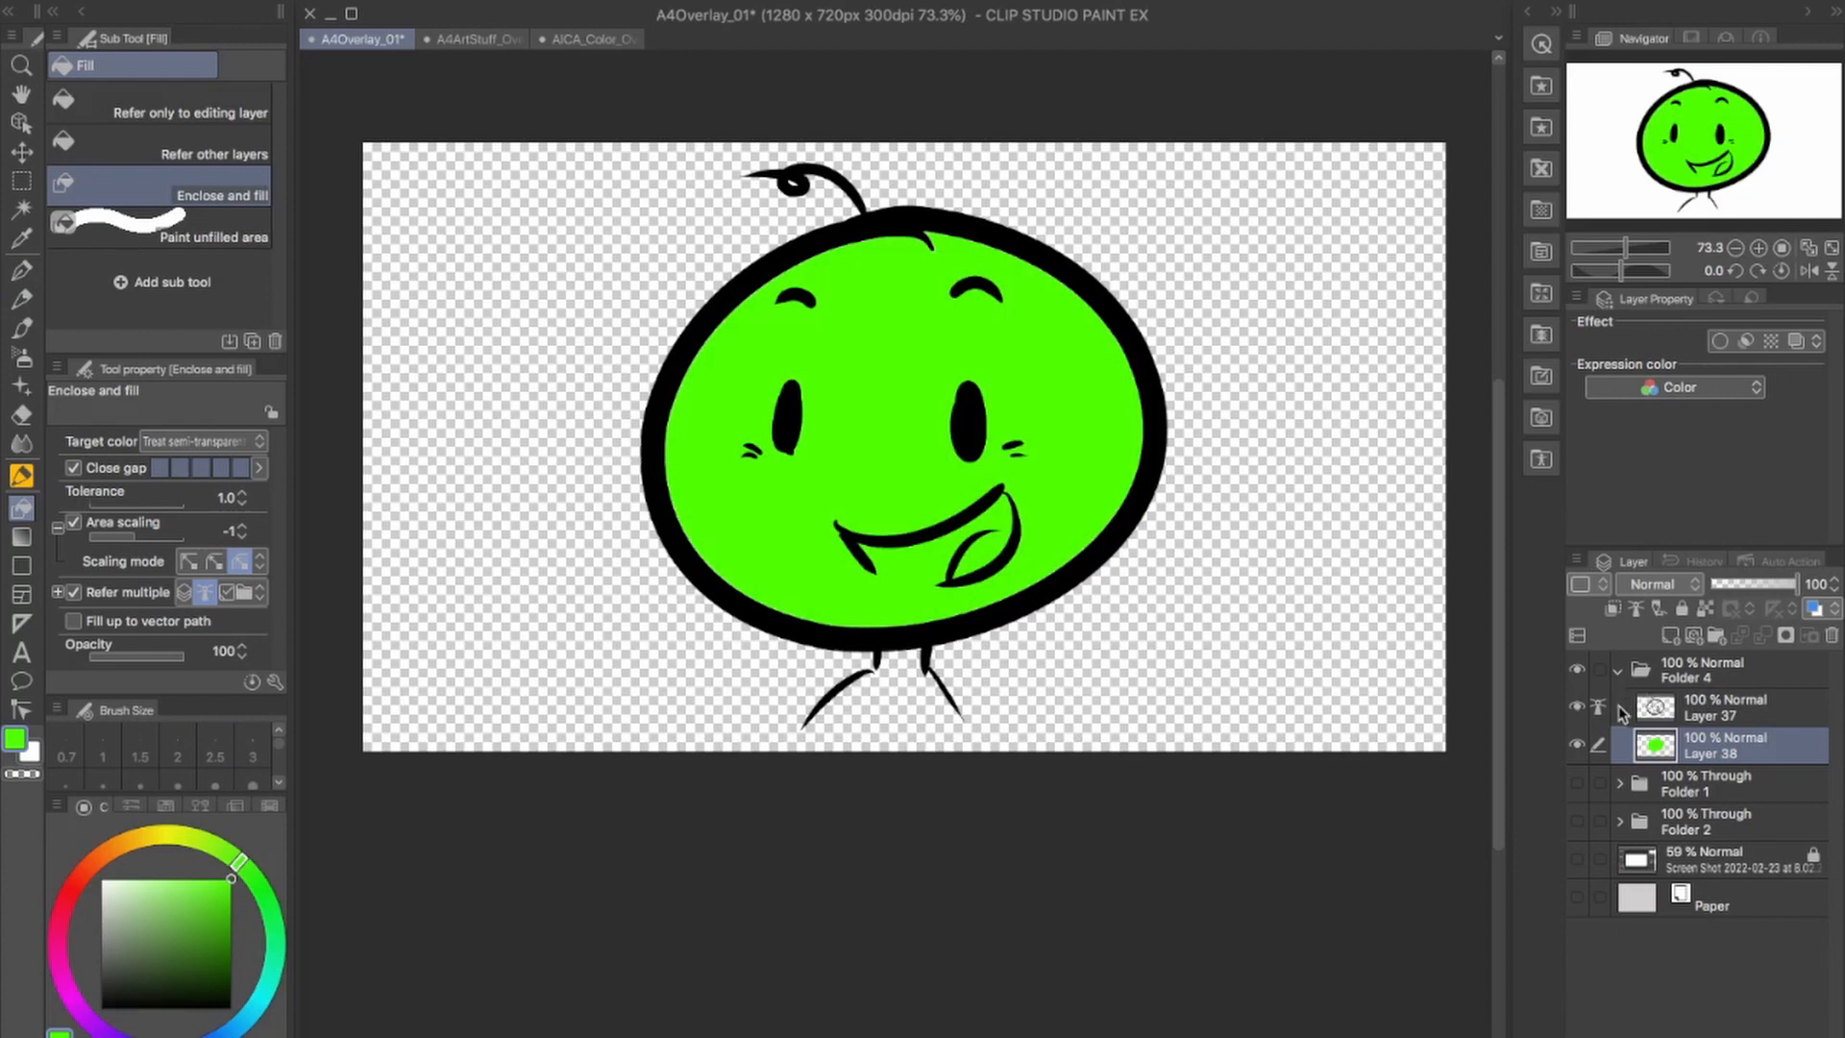
Hide the green fill layer and begin saving a PNG duplicate, creating a folder named tesy inside Overlays.
click(1577, 744)
click(269, 3)
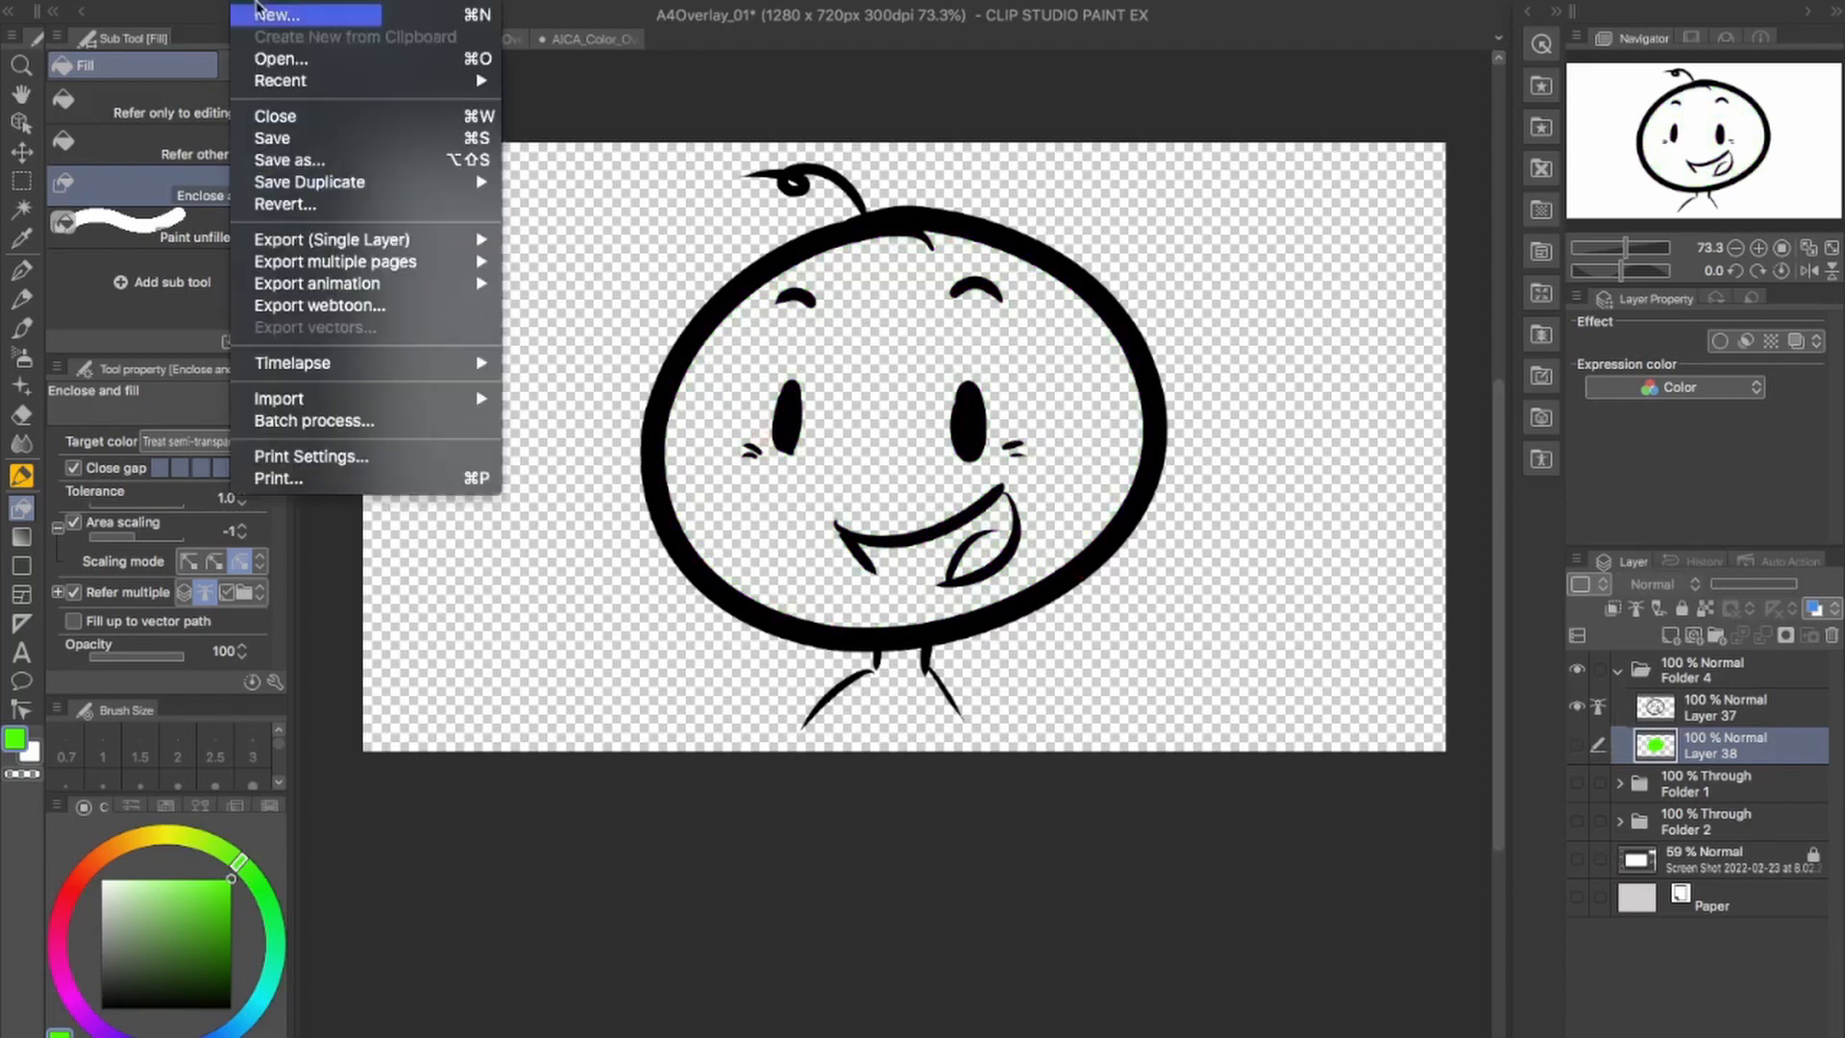
click(281, 390)
click(247, 2)
mouse_move(389, 182)
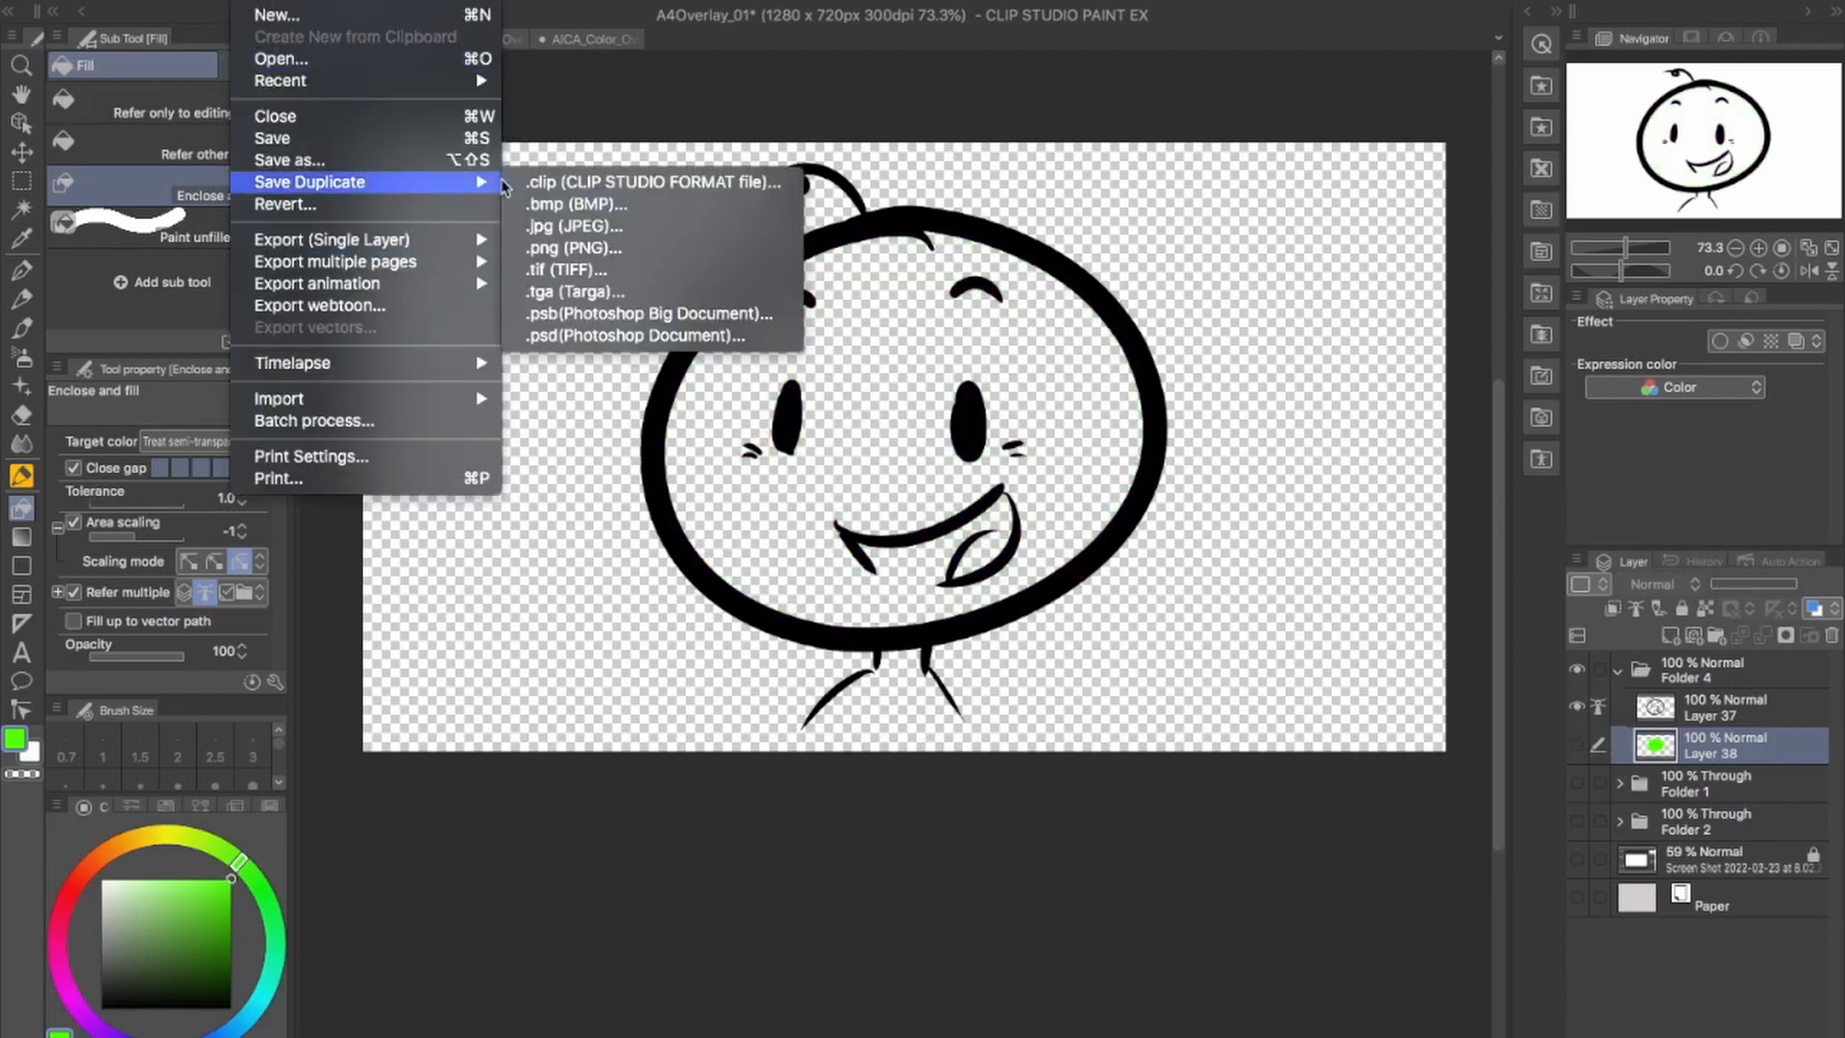
click(661, 249)
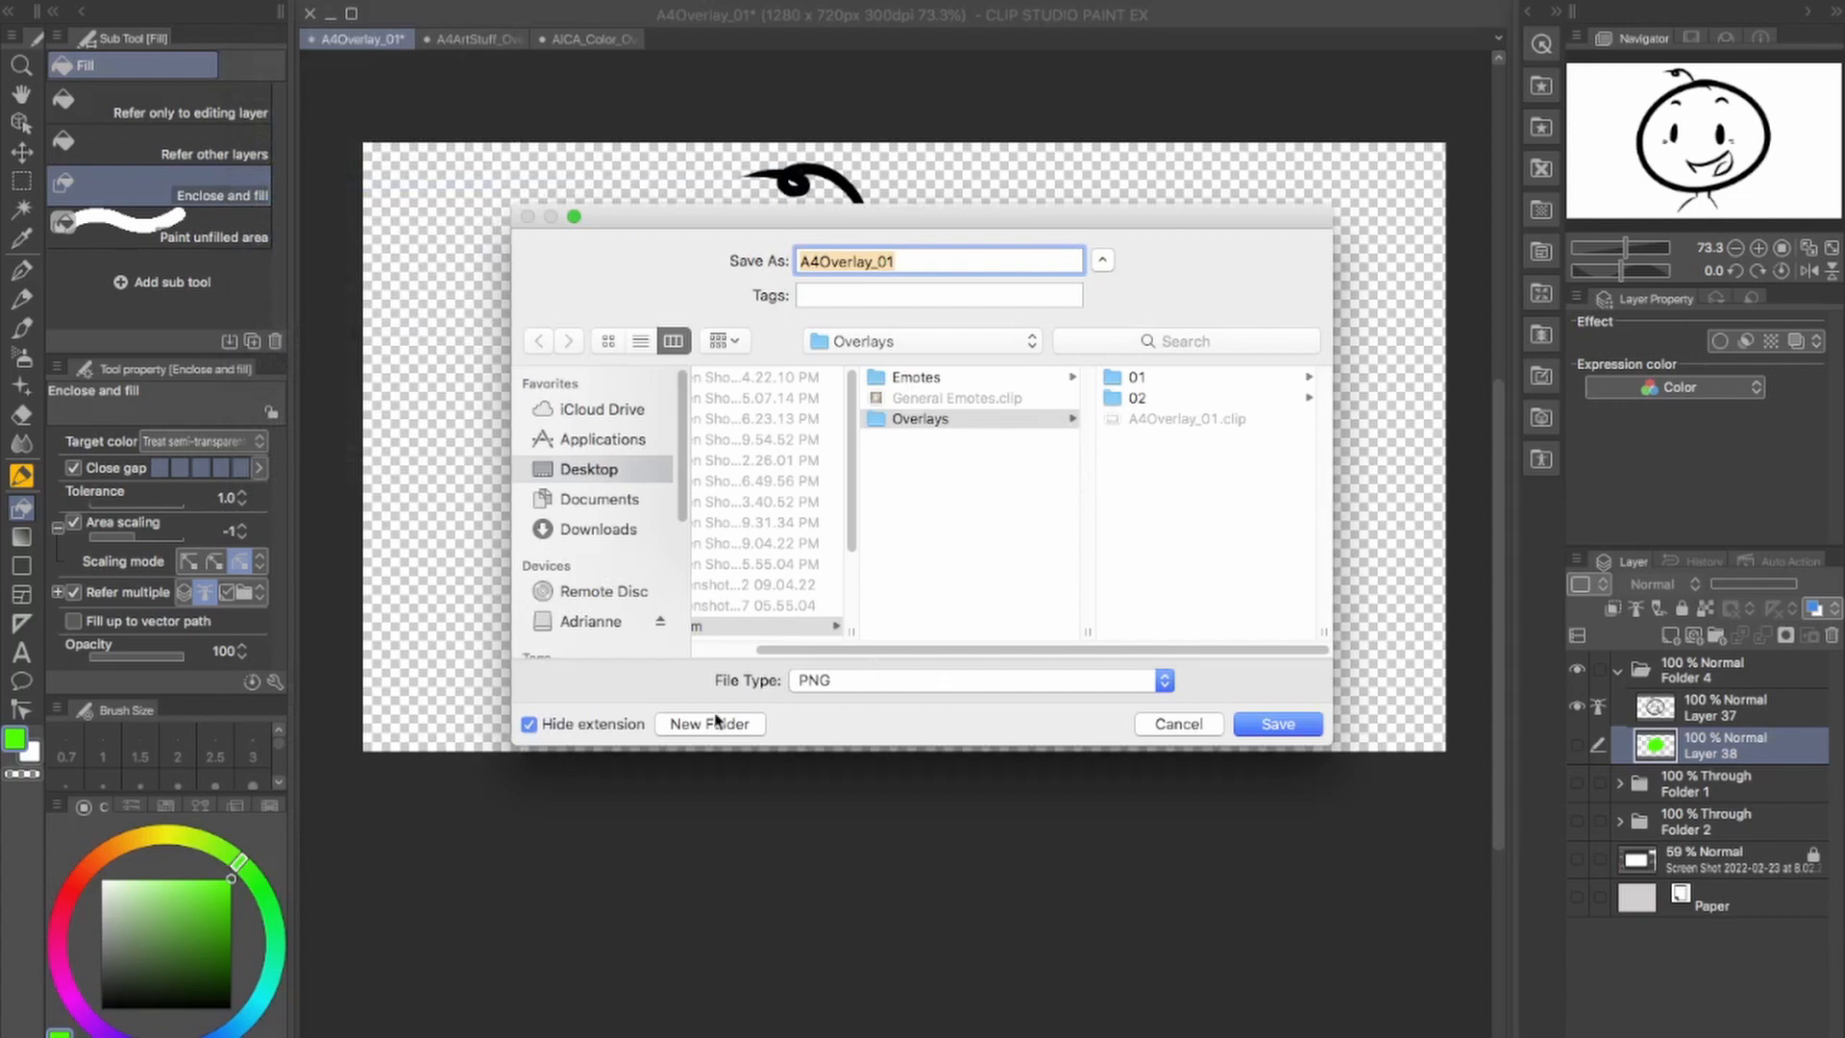
click(764, 723)
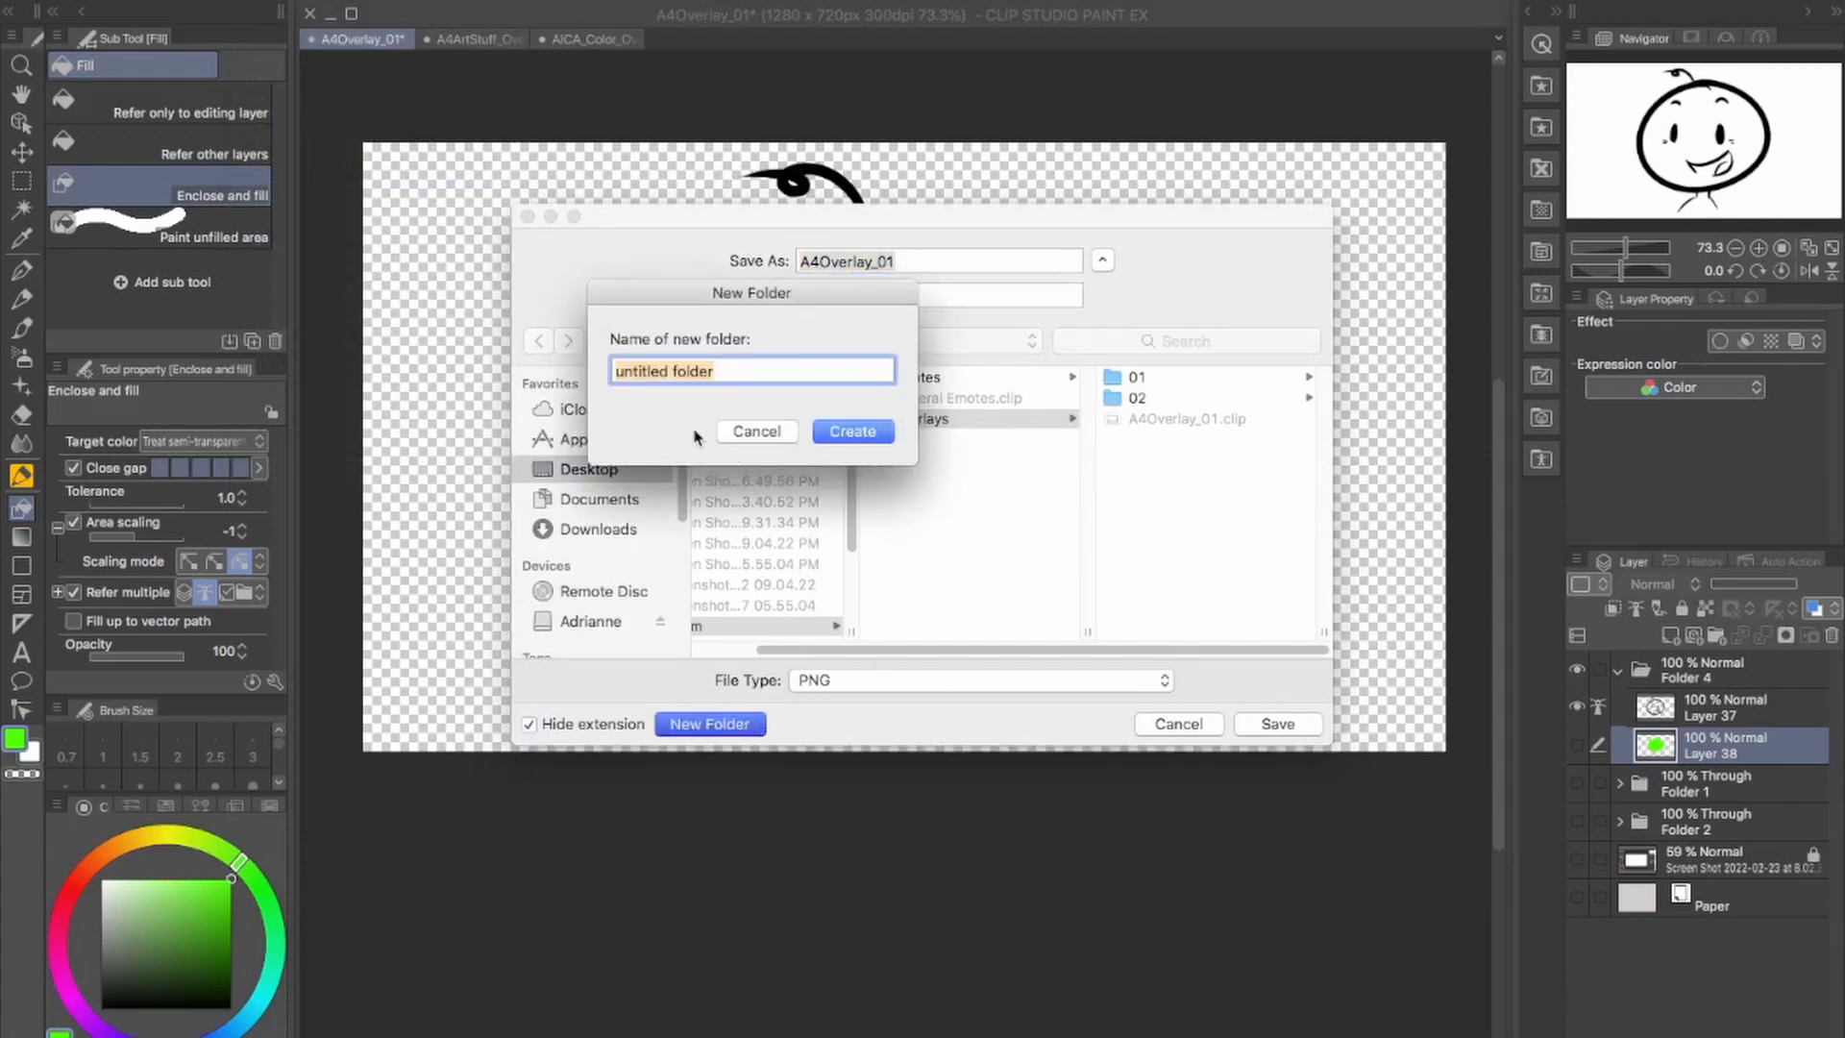
text(tesy)
key(Return)
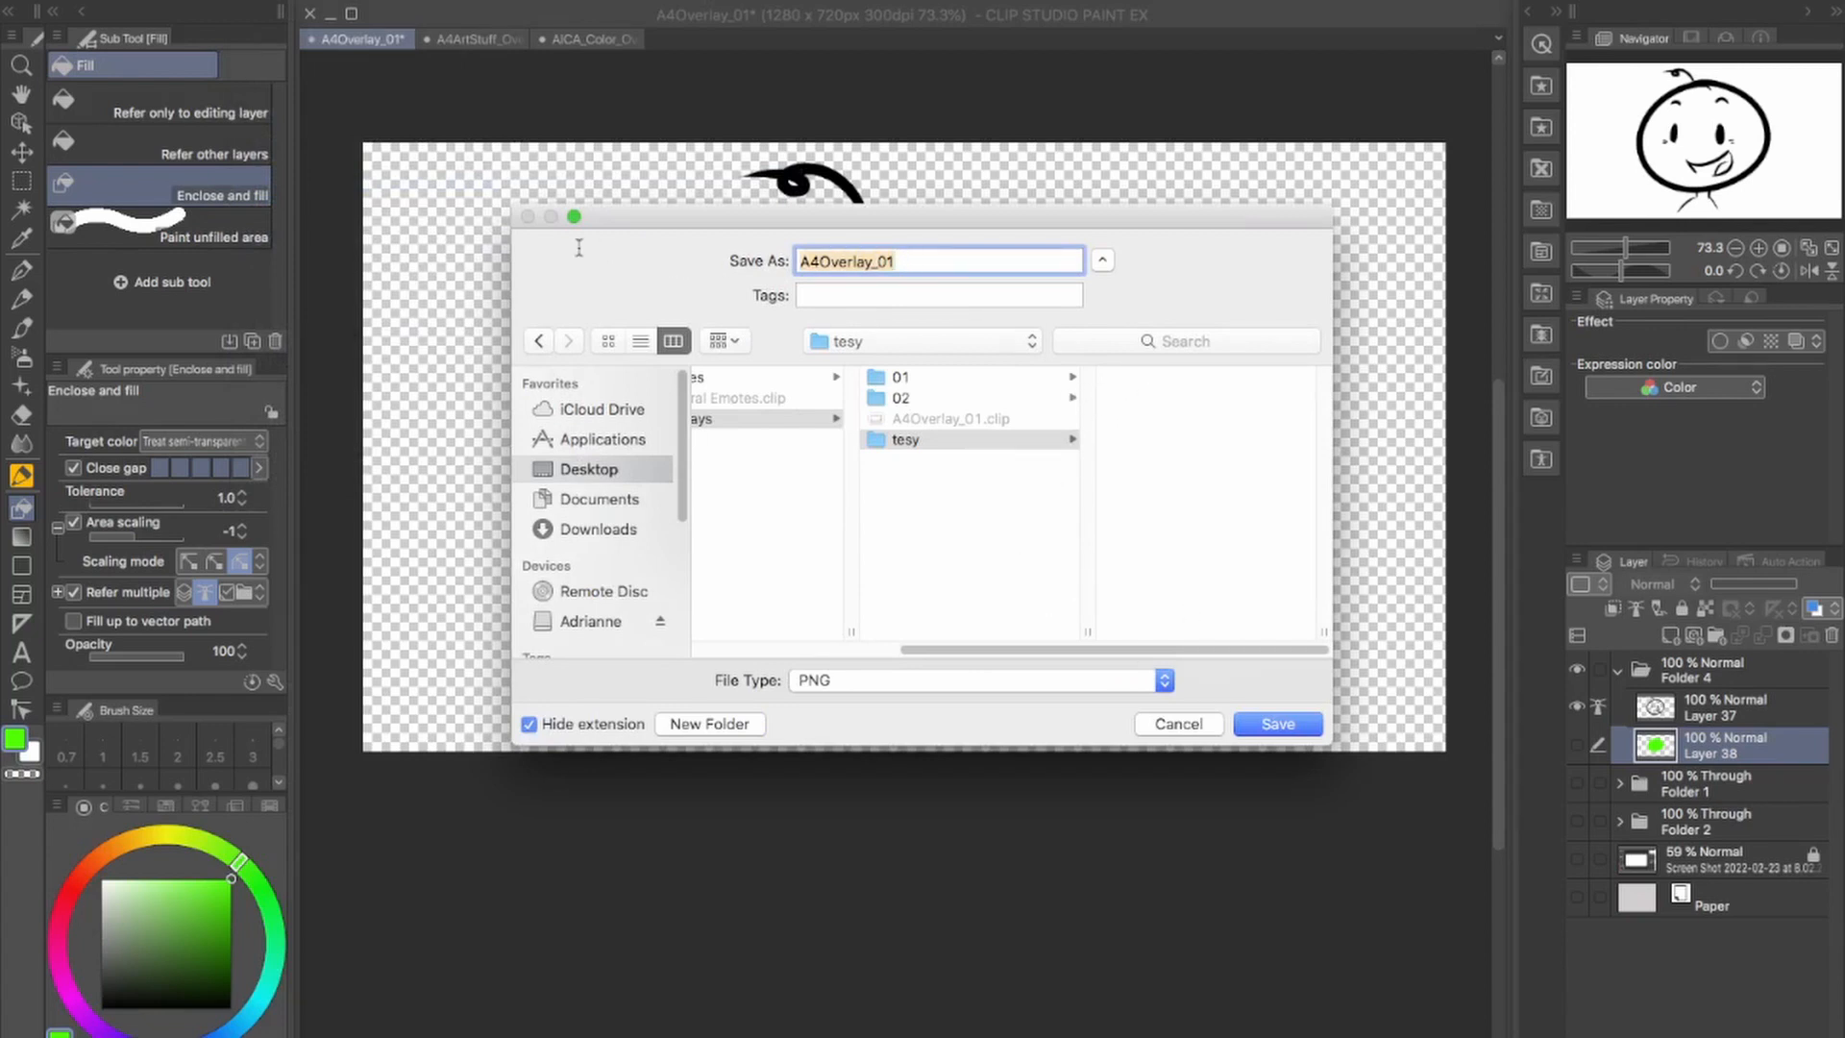
Save the line art PNG as "tesy overlay" in the tesy folder, accepting the loss of layer information.
text(tesy o)
key(Return)
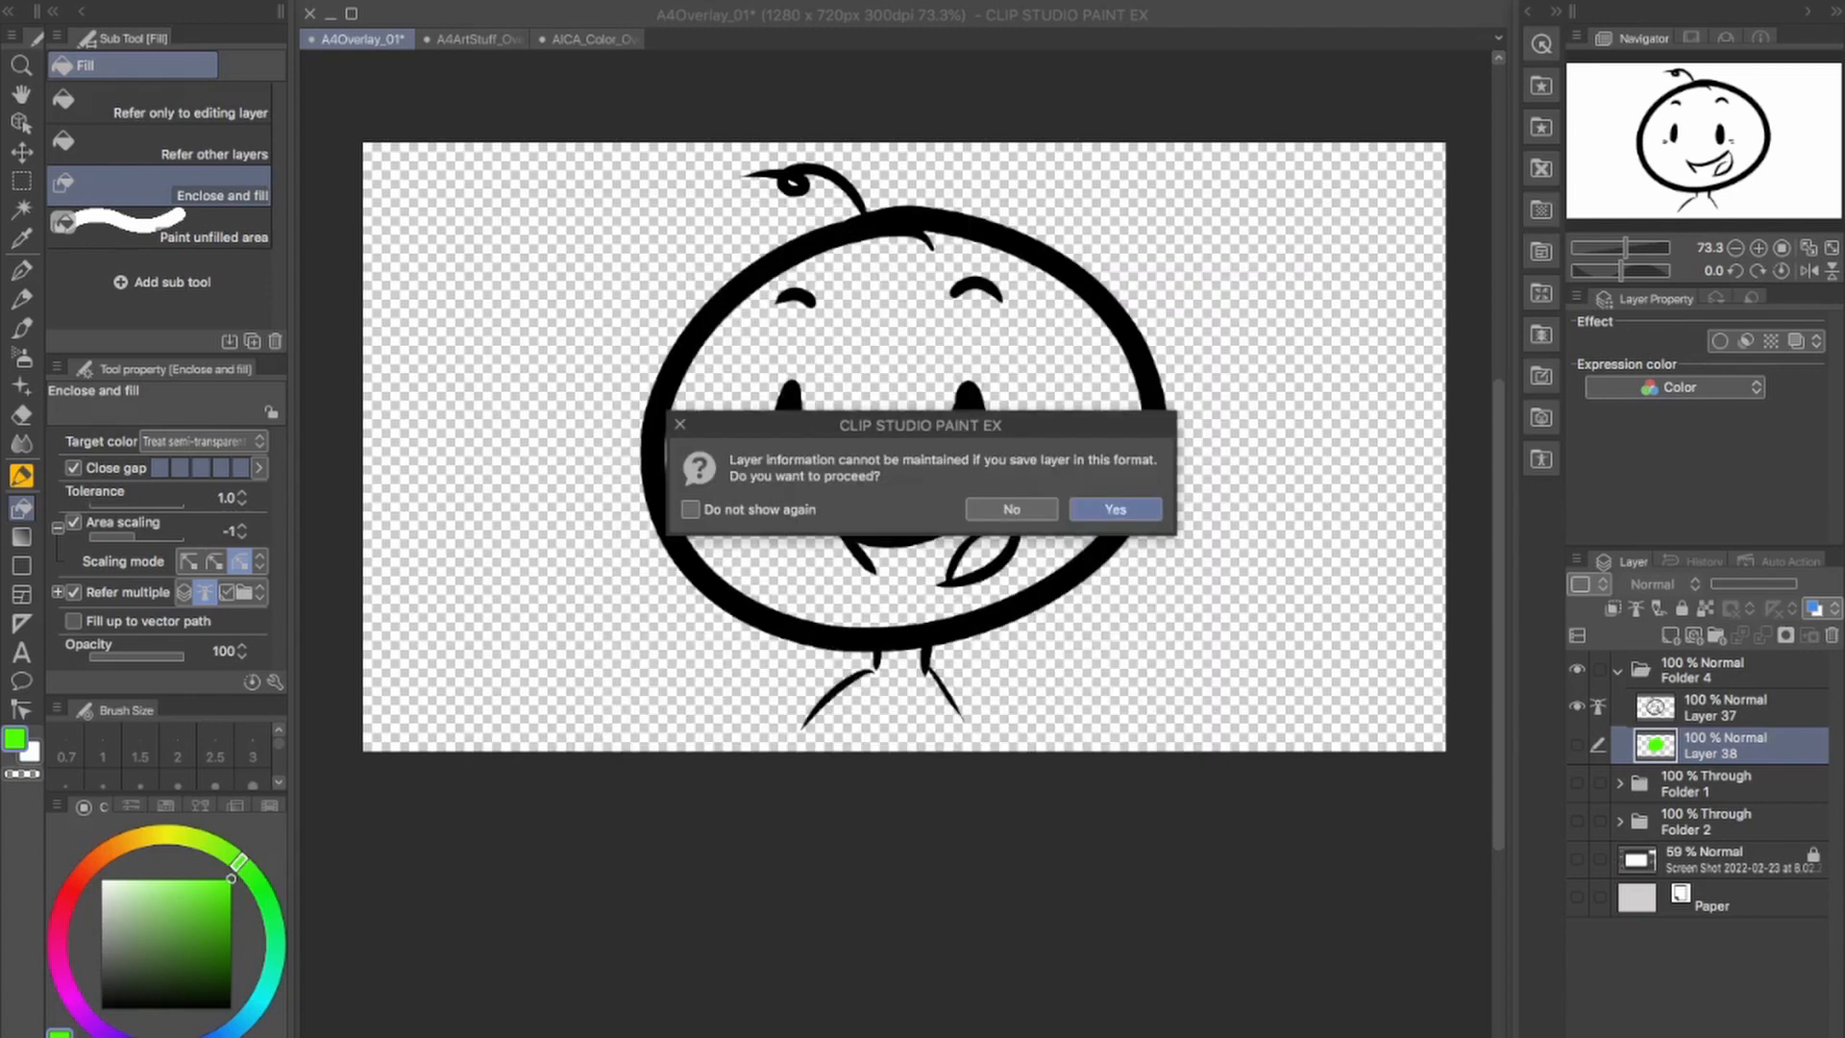
click(1114, 510)
Hide the line art, show the green fill, and save a PNG duplicate named tesyMASK in the tesy folder.
click(1577, 707)
click(1577, 744)
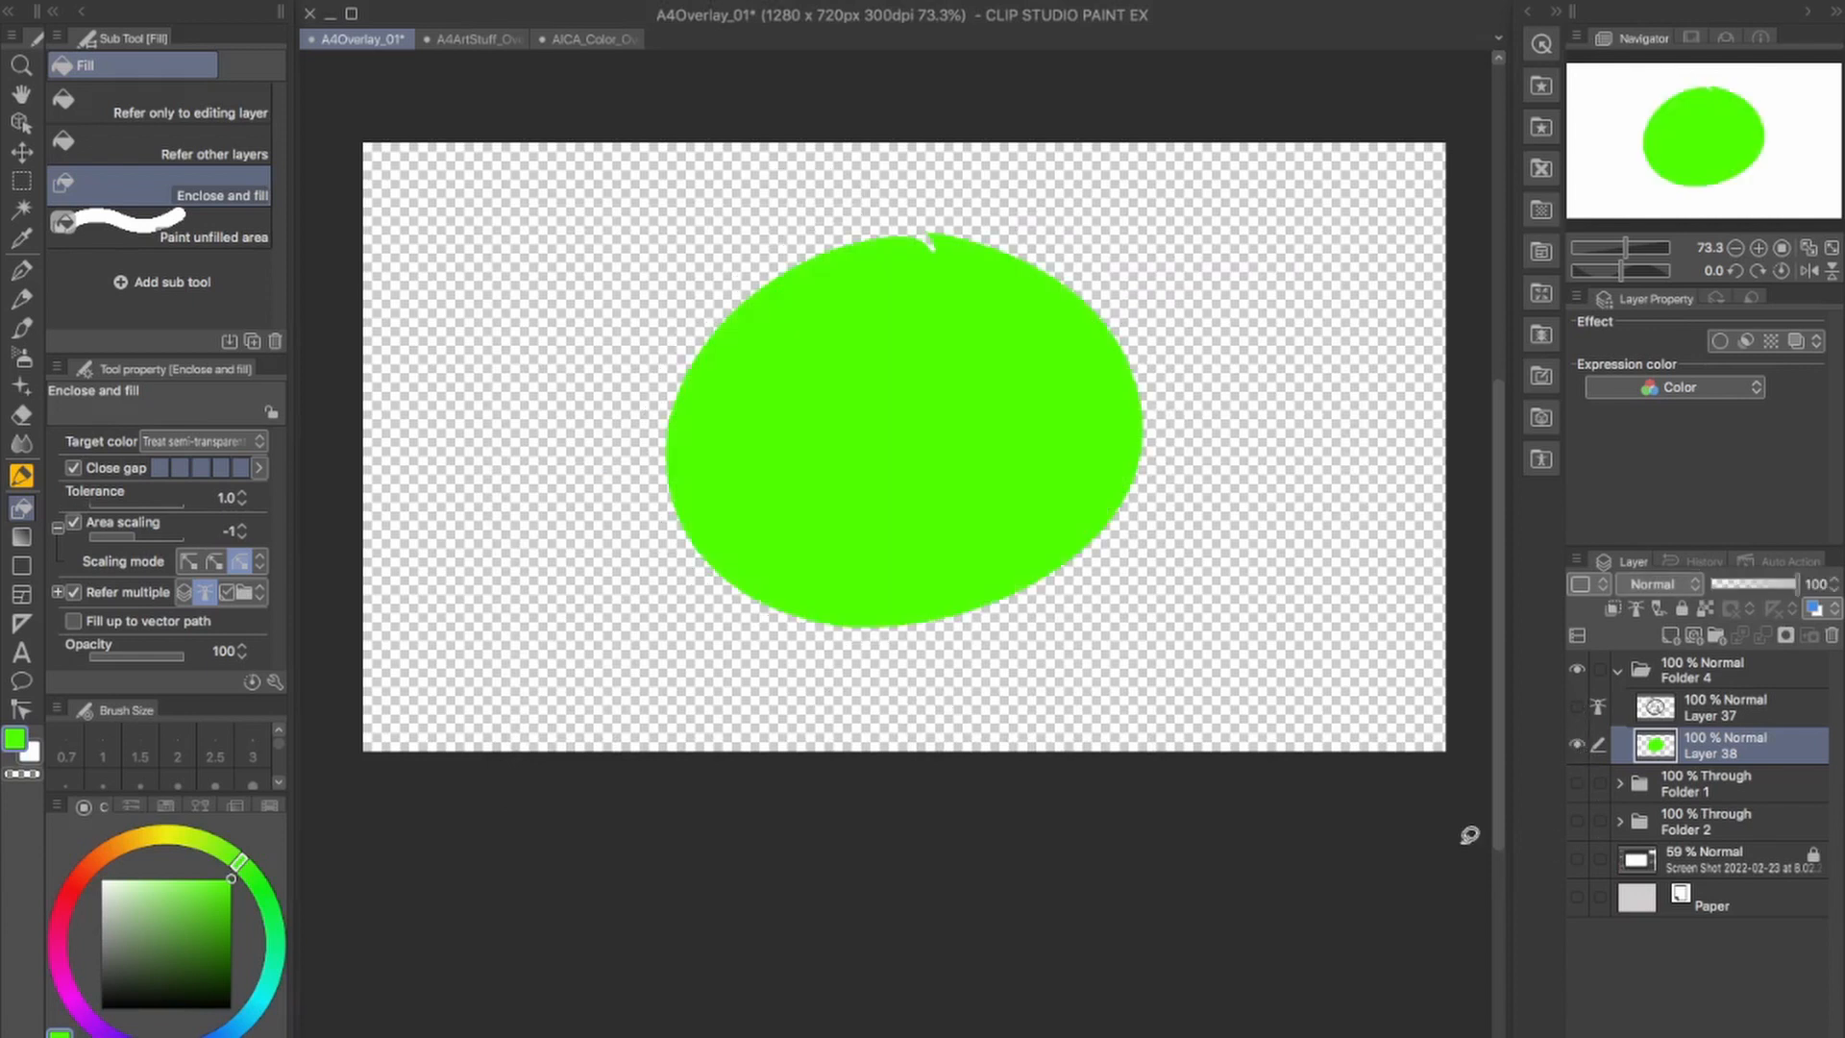
click(257, 5)
mouse_move(442, 183)
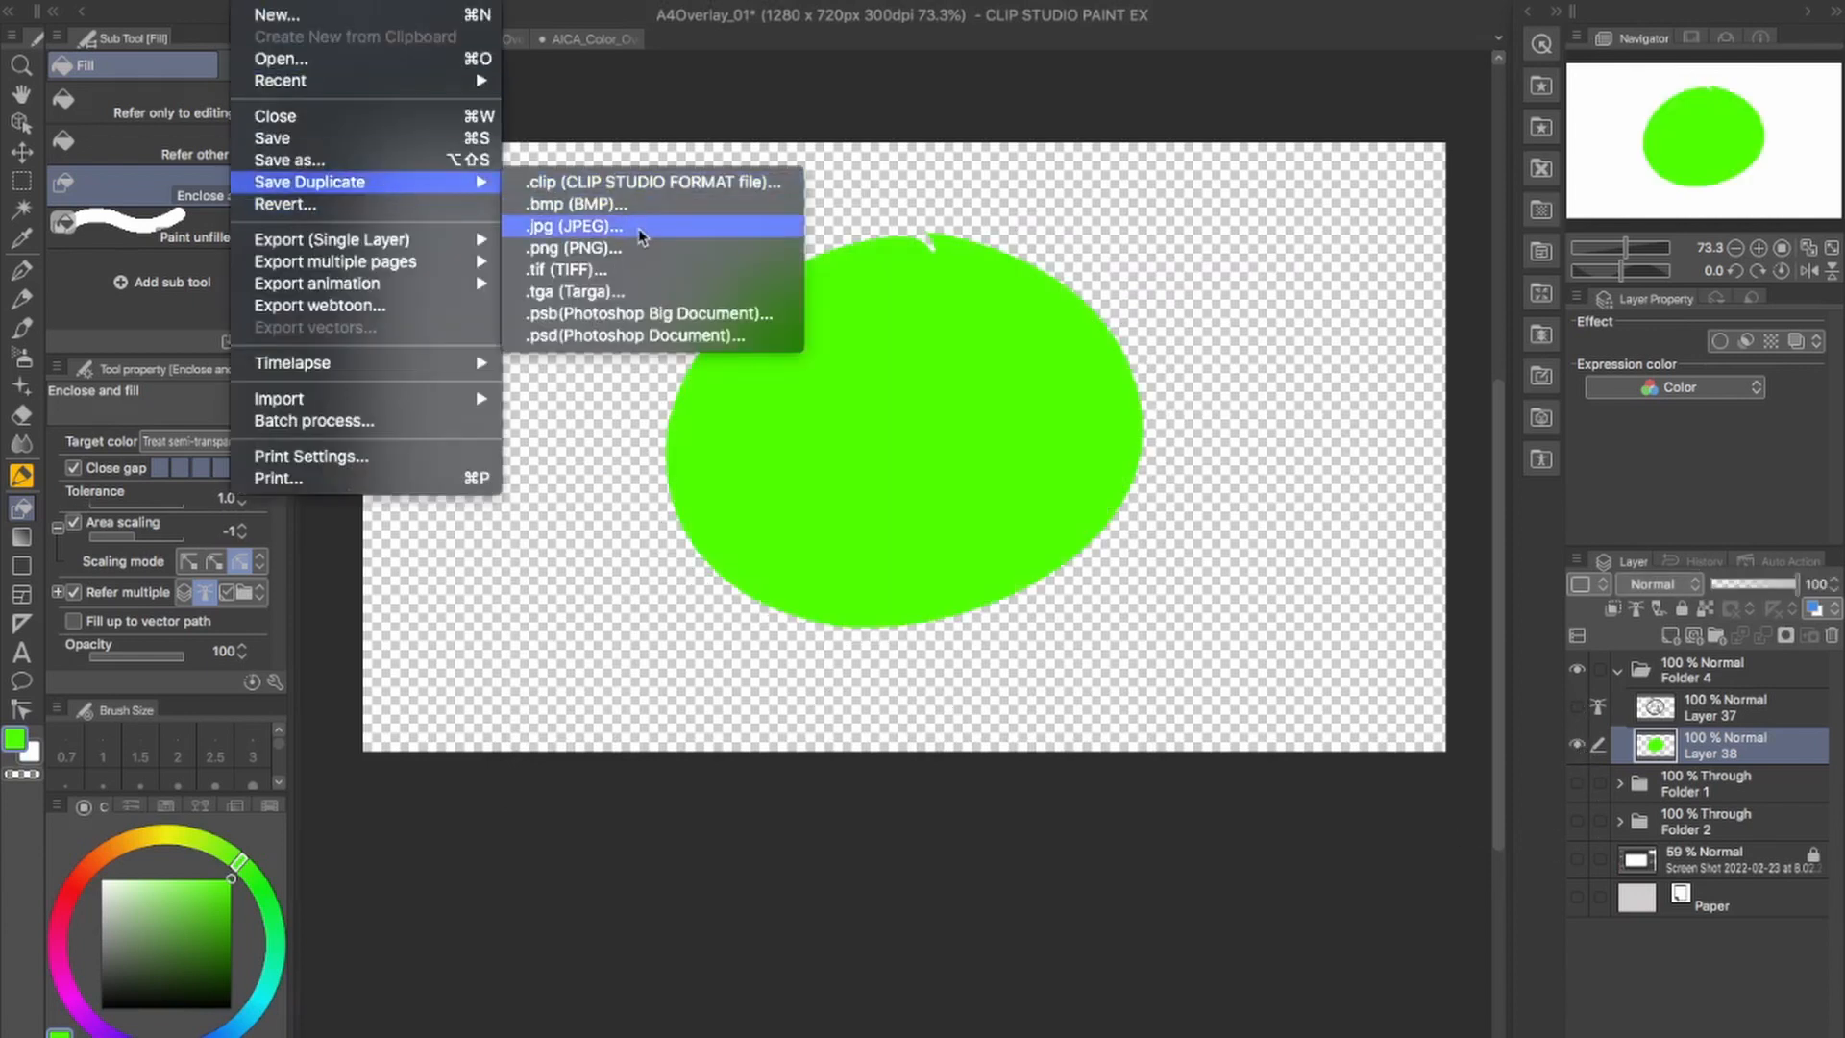
click(646, 247)
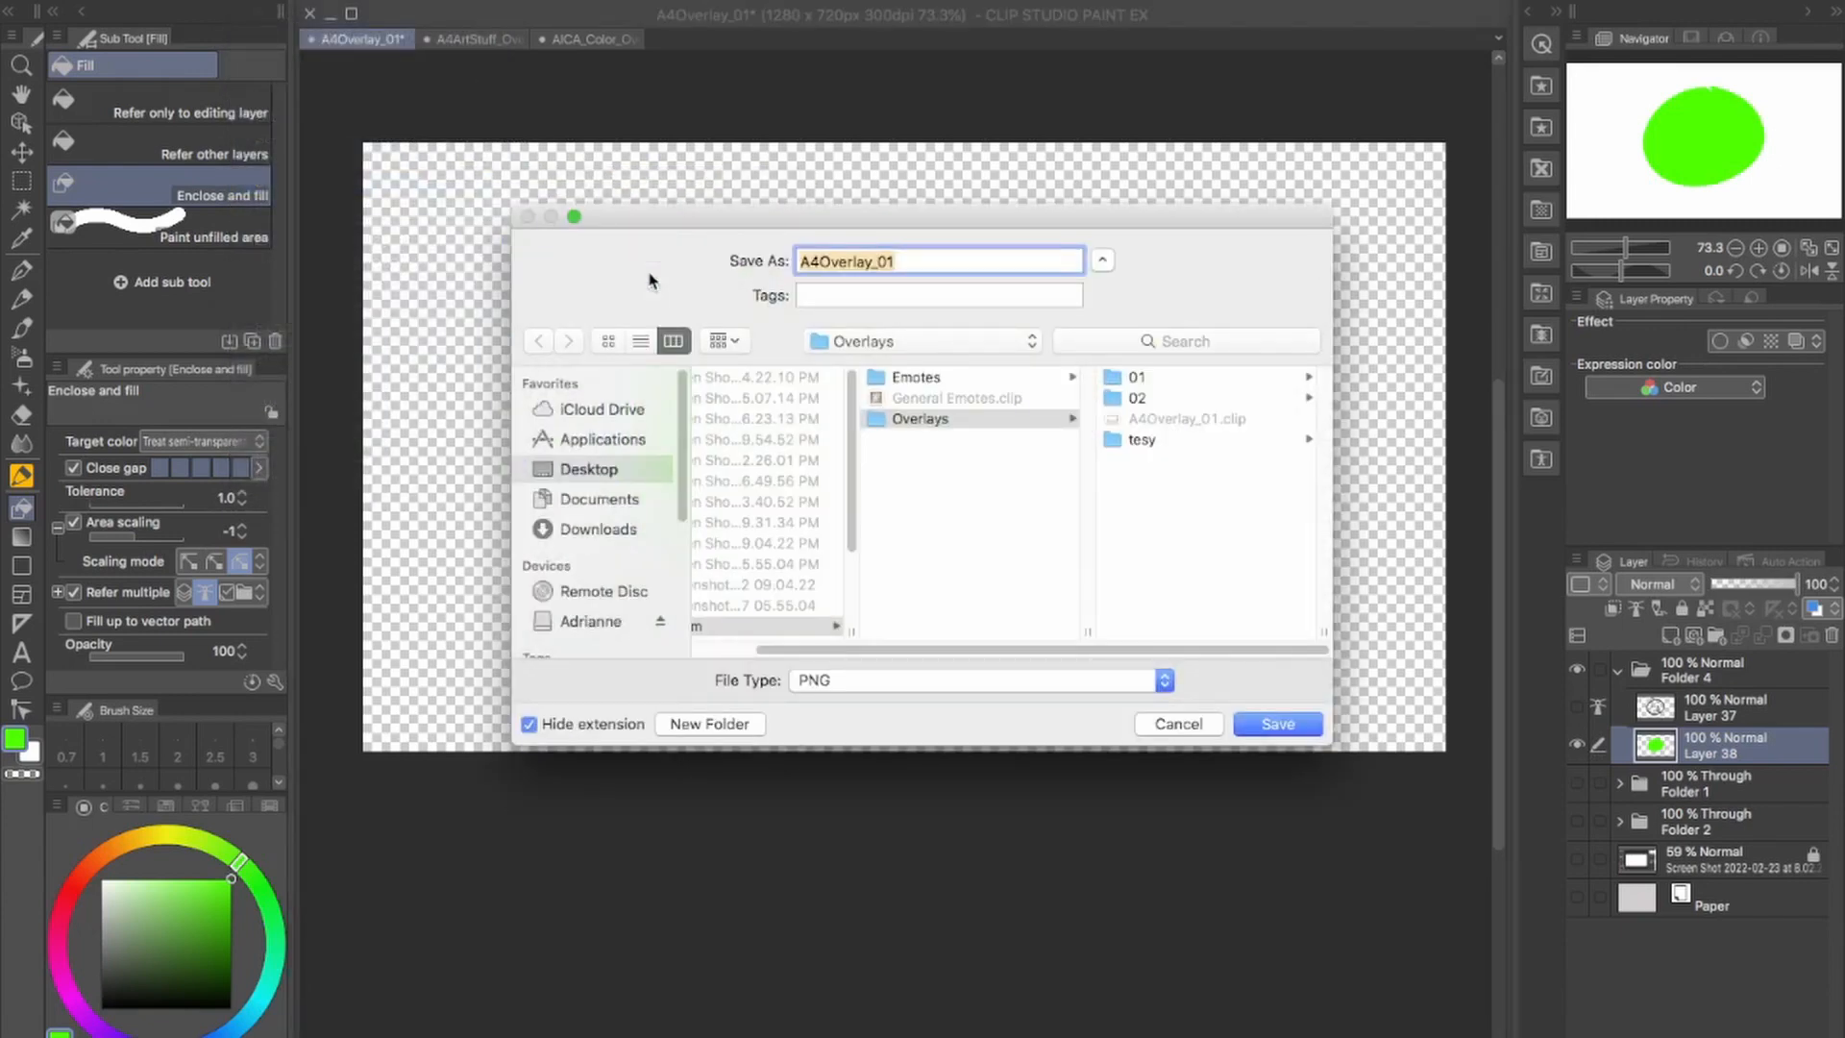
click(1157, 440)
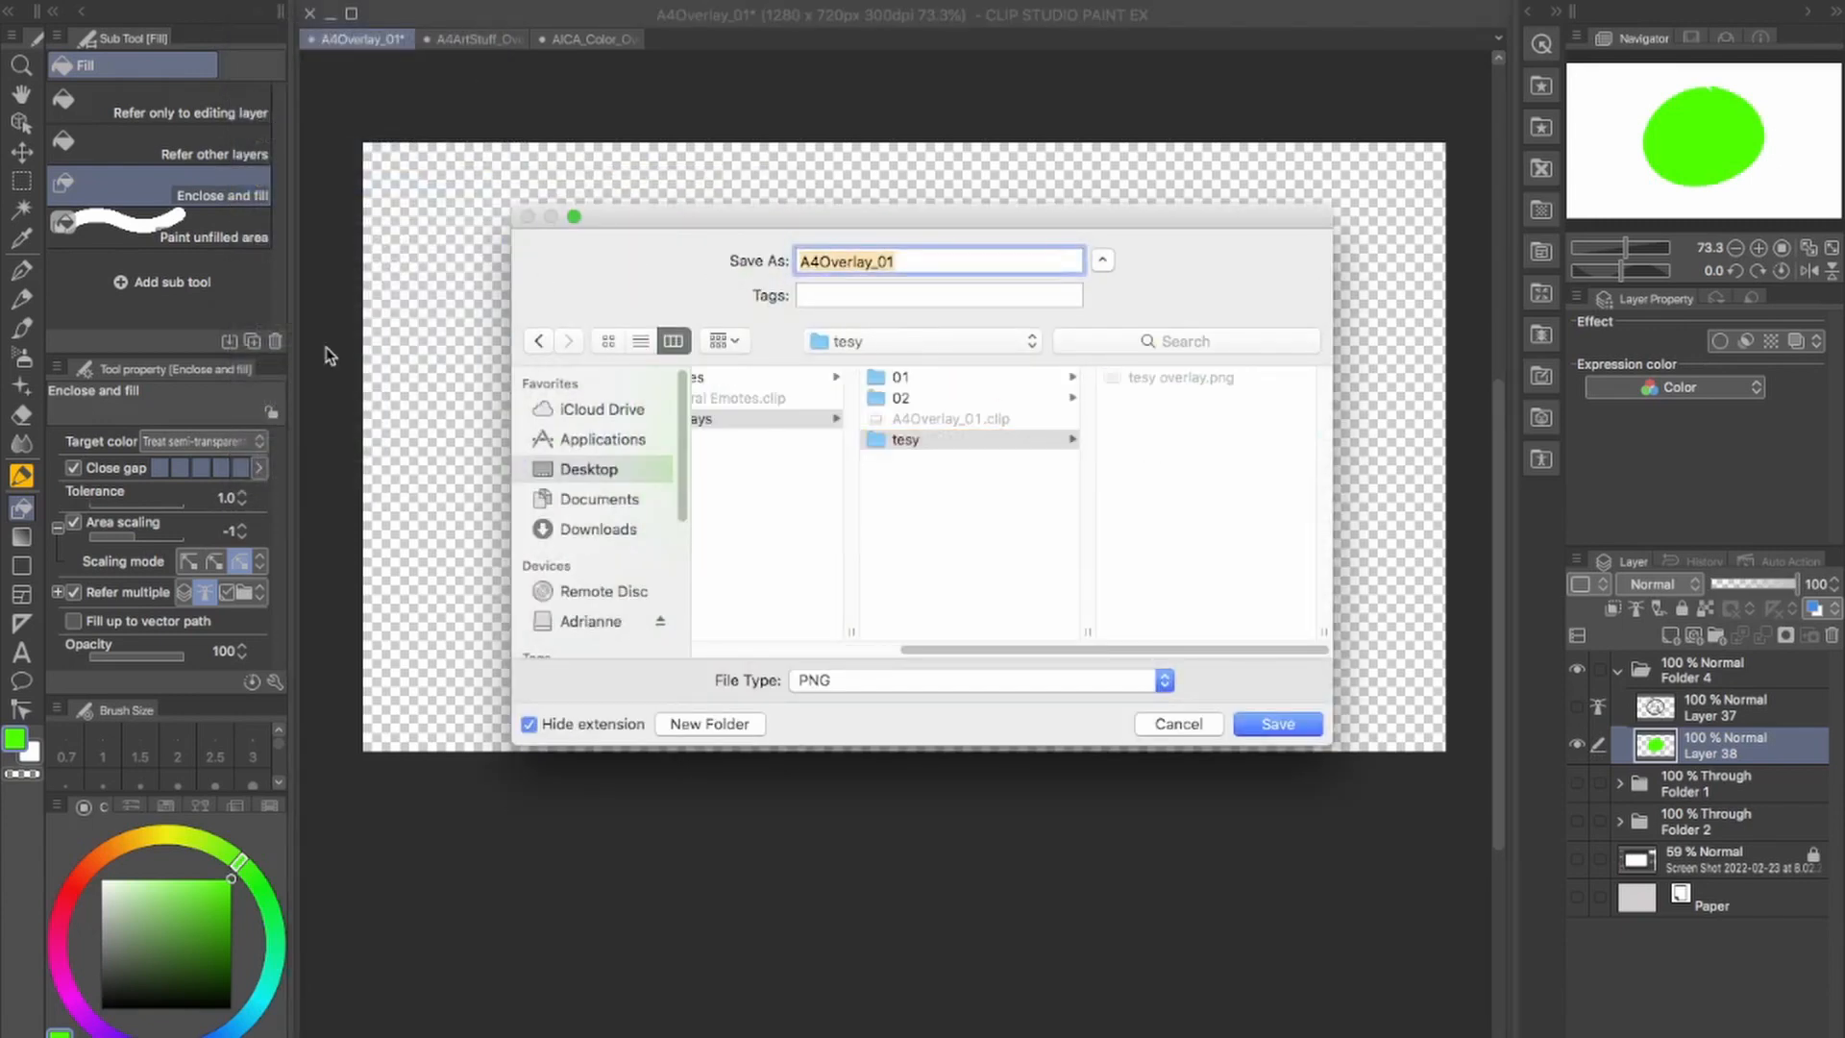
text(tesyMASK)
key(Return)
click(1113, 510)
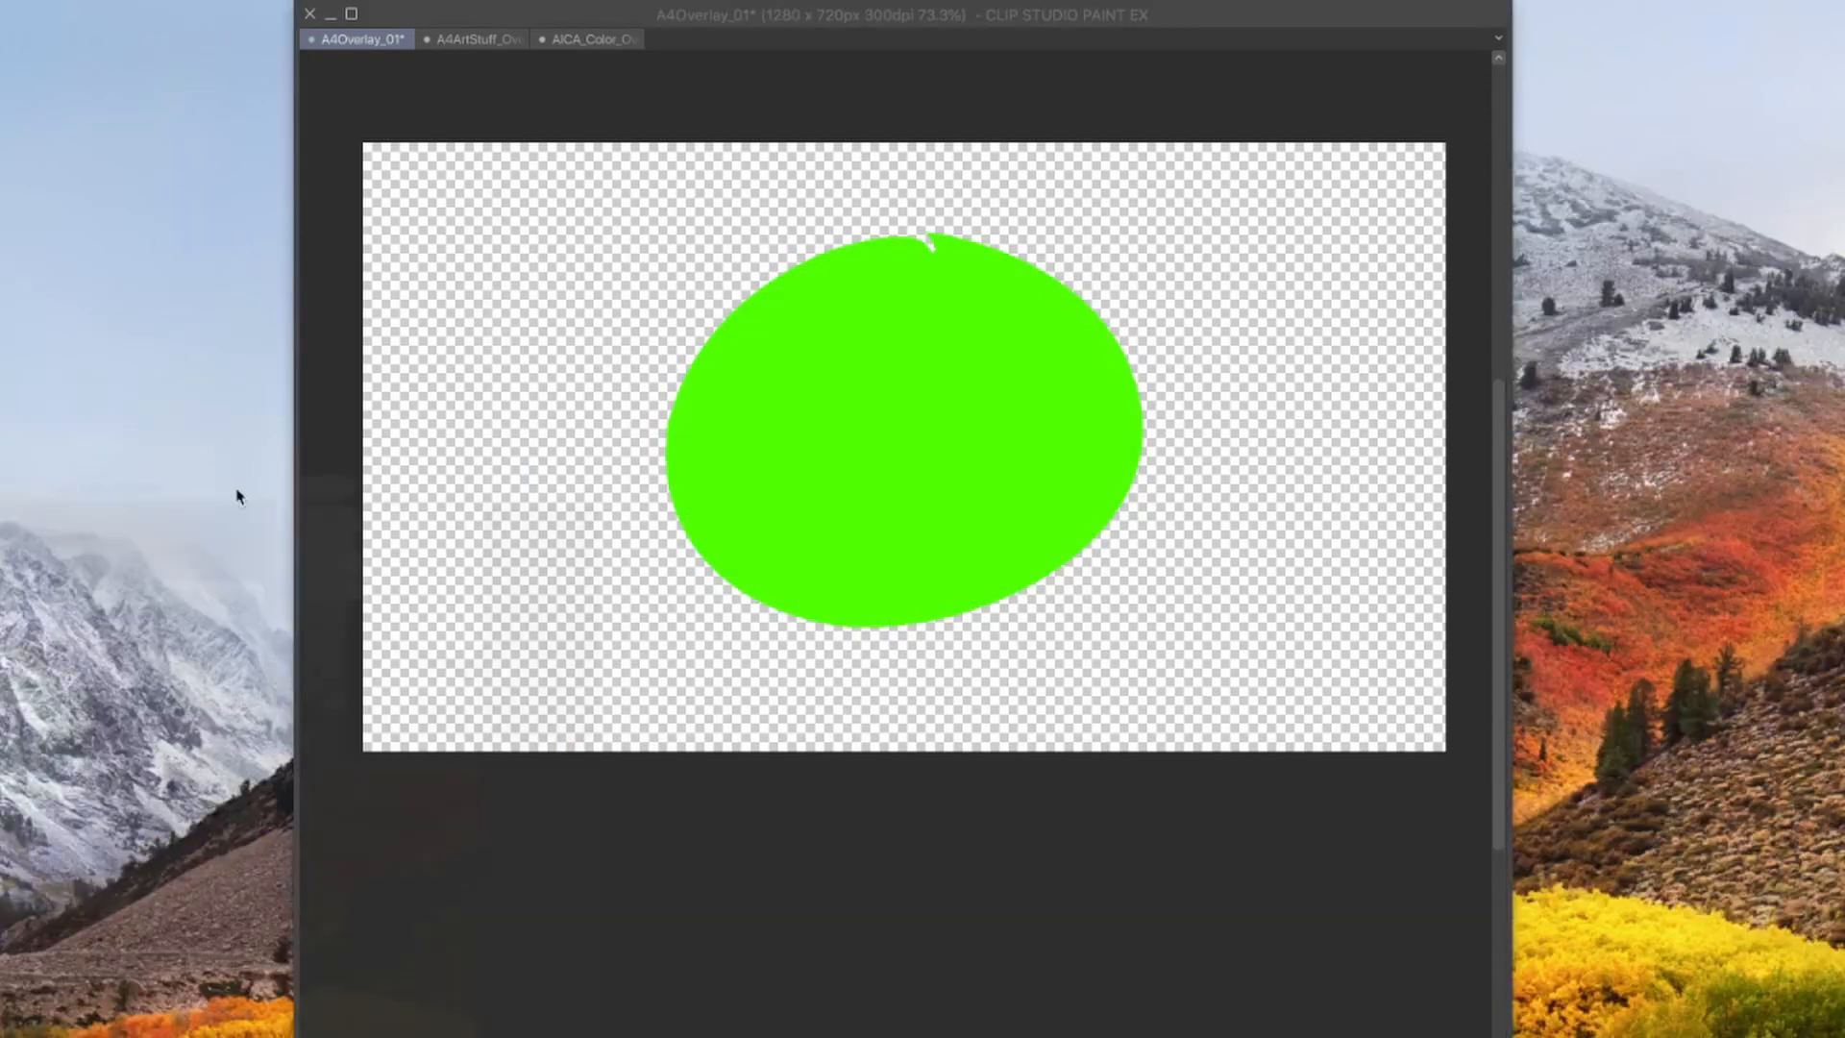
Switch to OBS and add a new Display Capture source named "tesy colorpickee" to the Recording ART scene.
drag(1317, 452, 1148, 83)
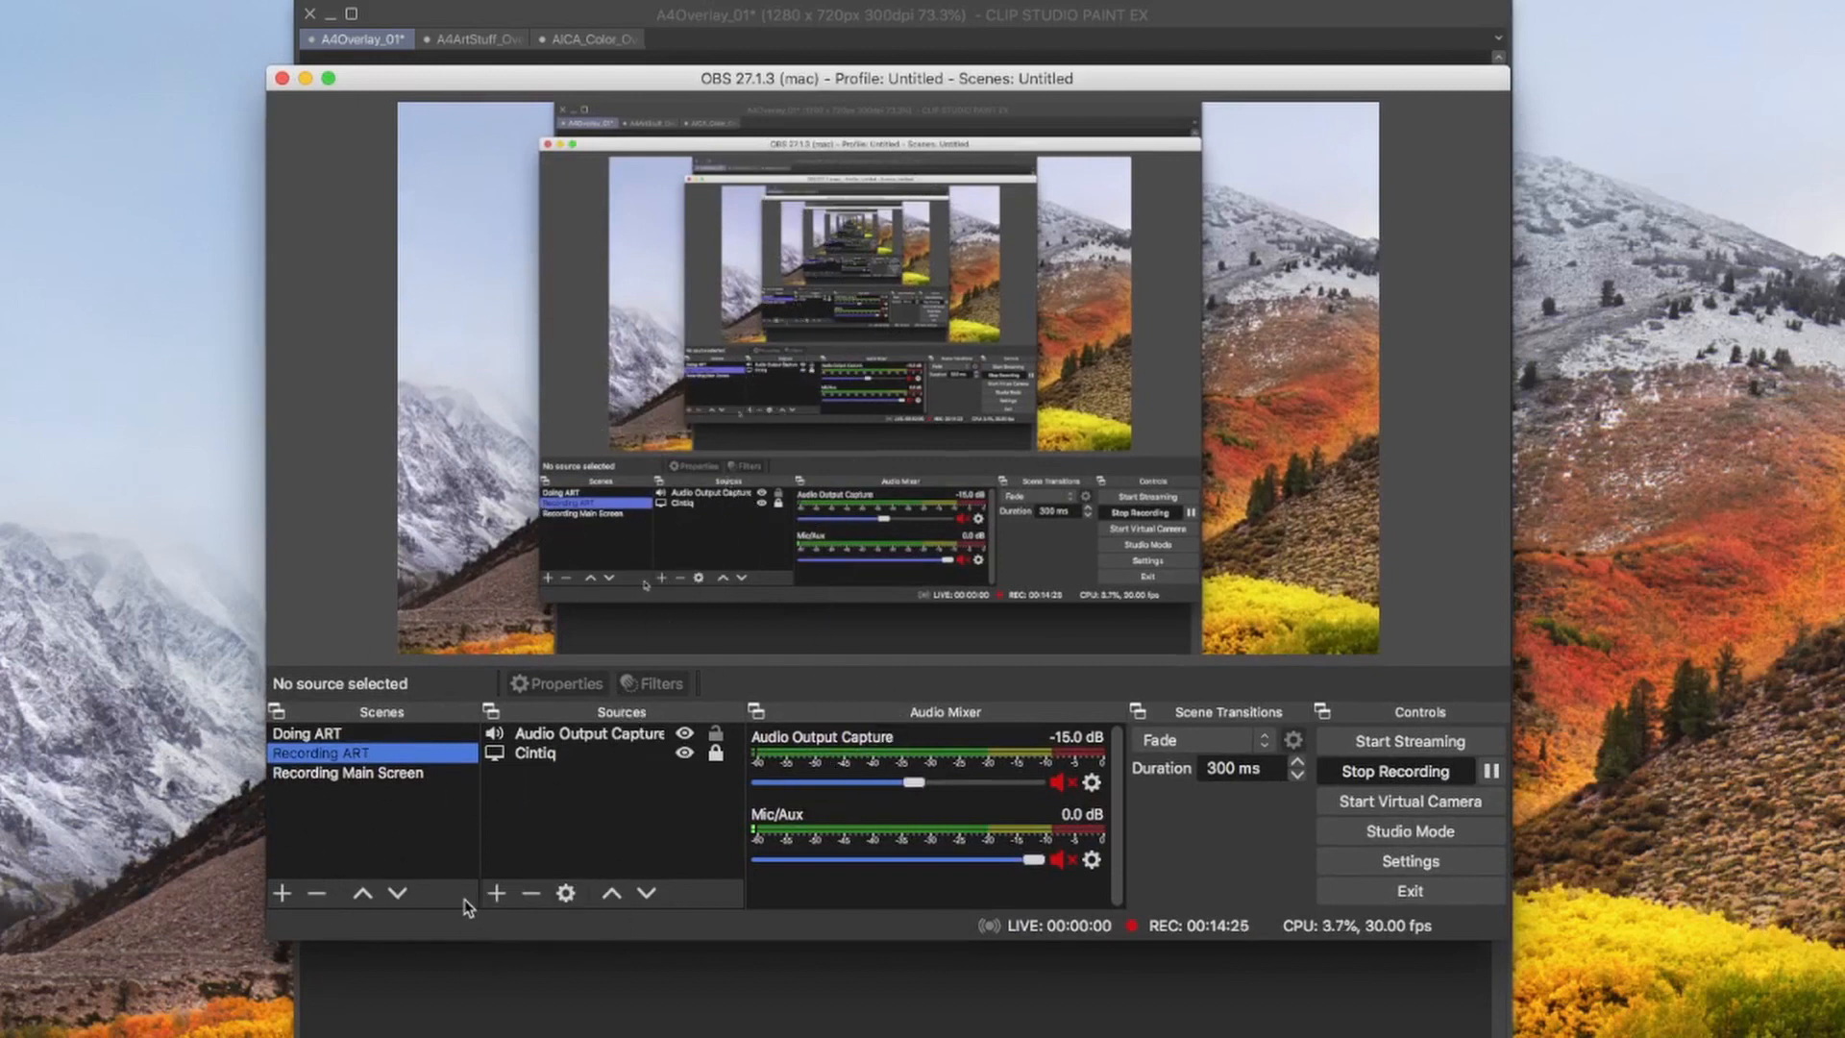
click(497, 894)
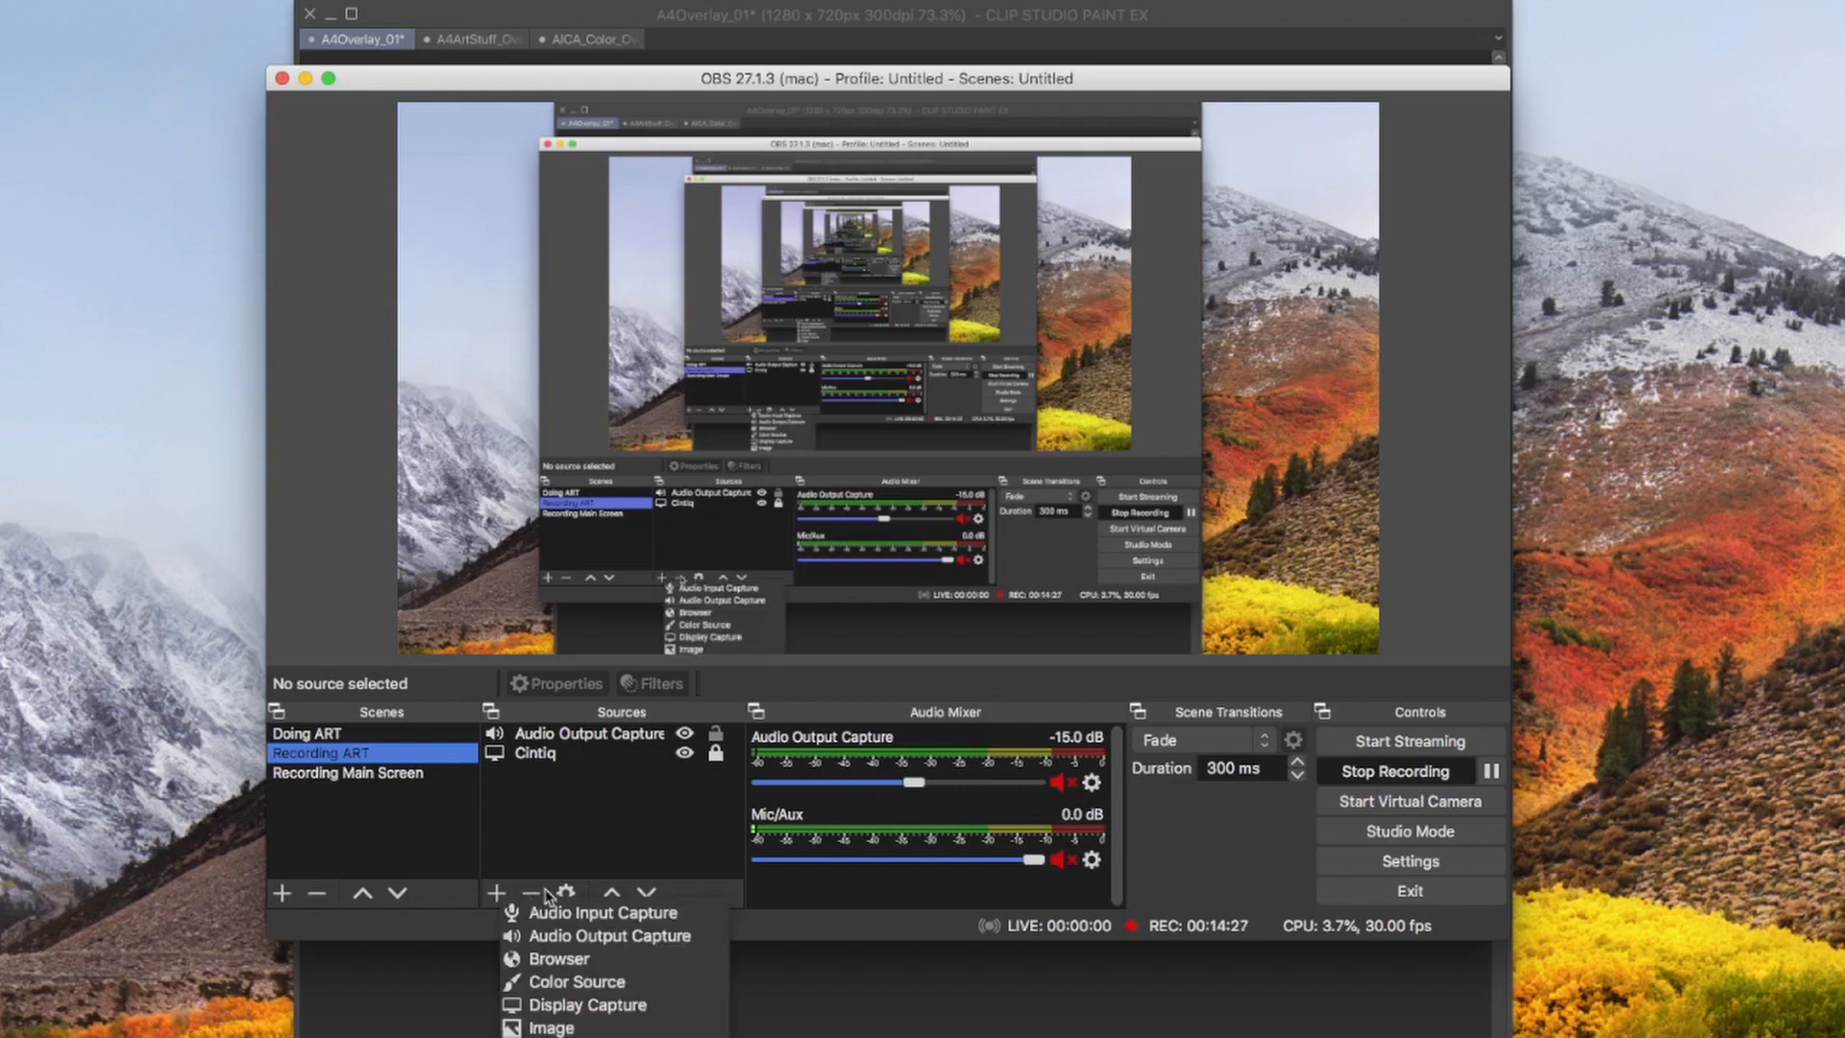
click(606, 1005)
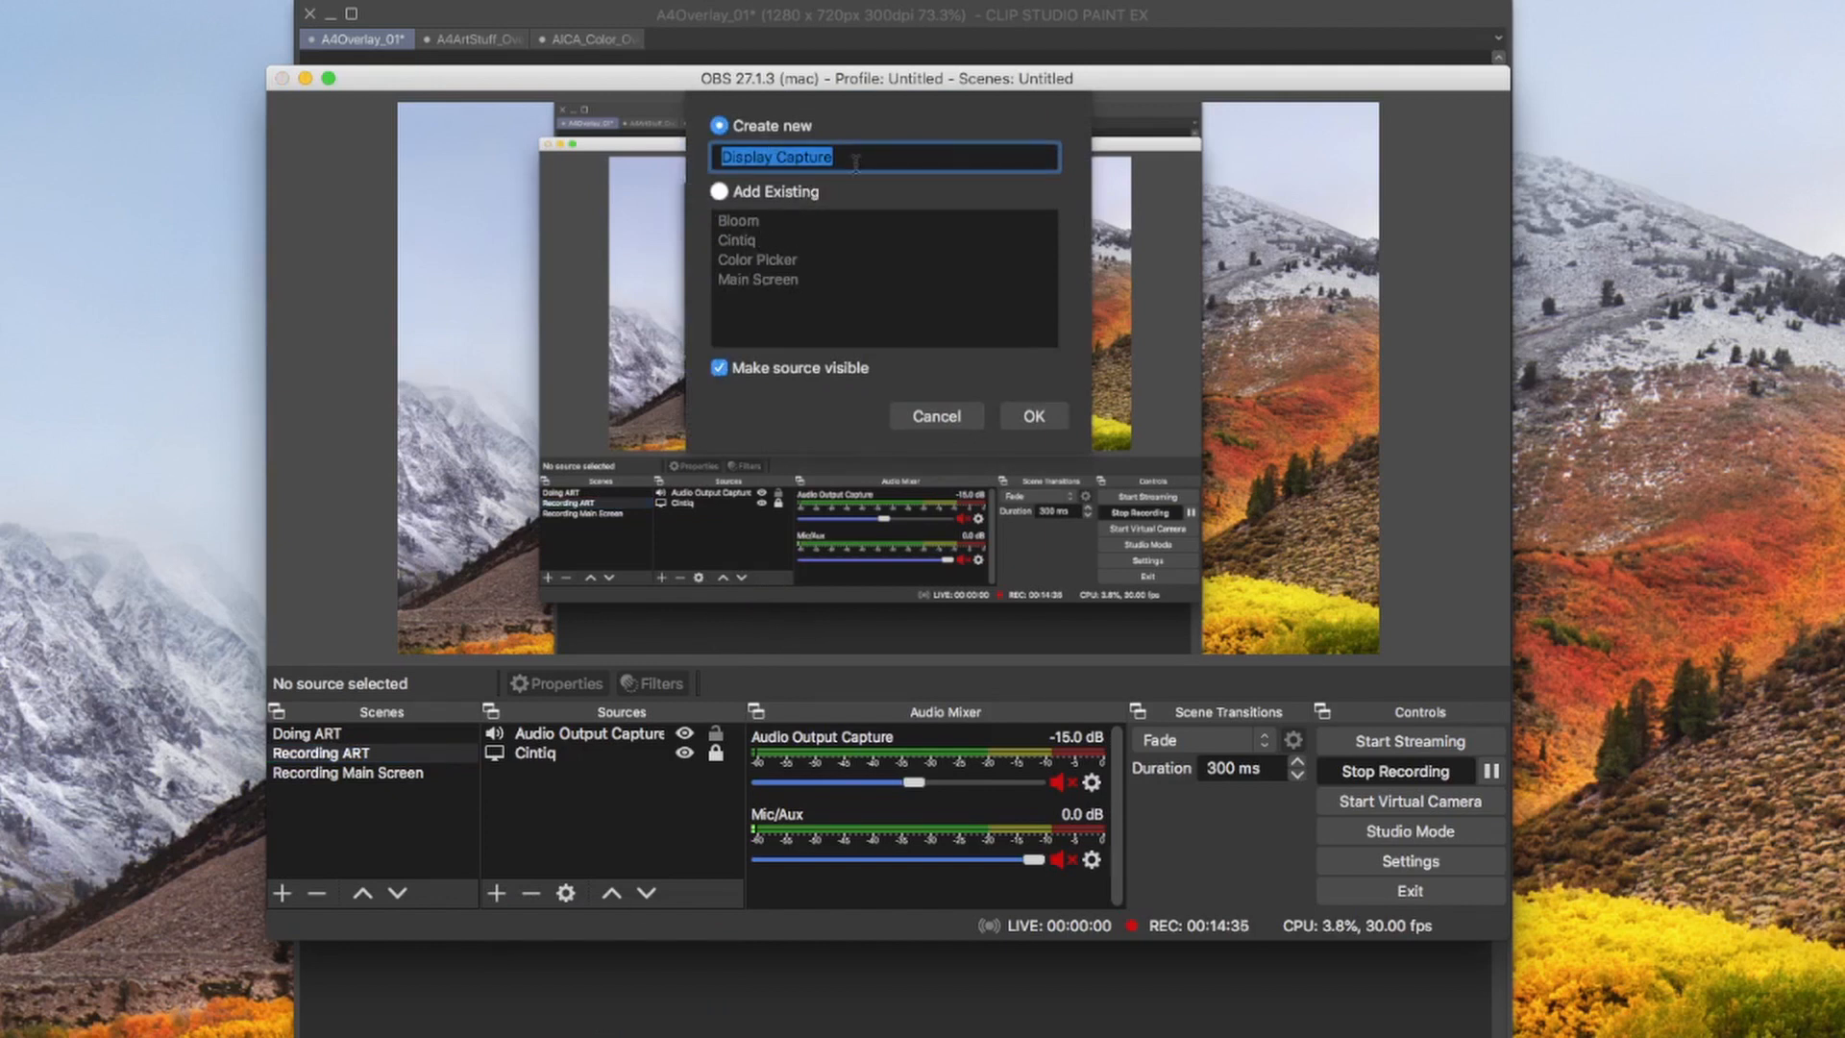
text(tes)
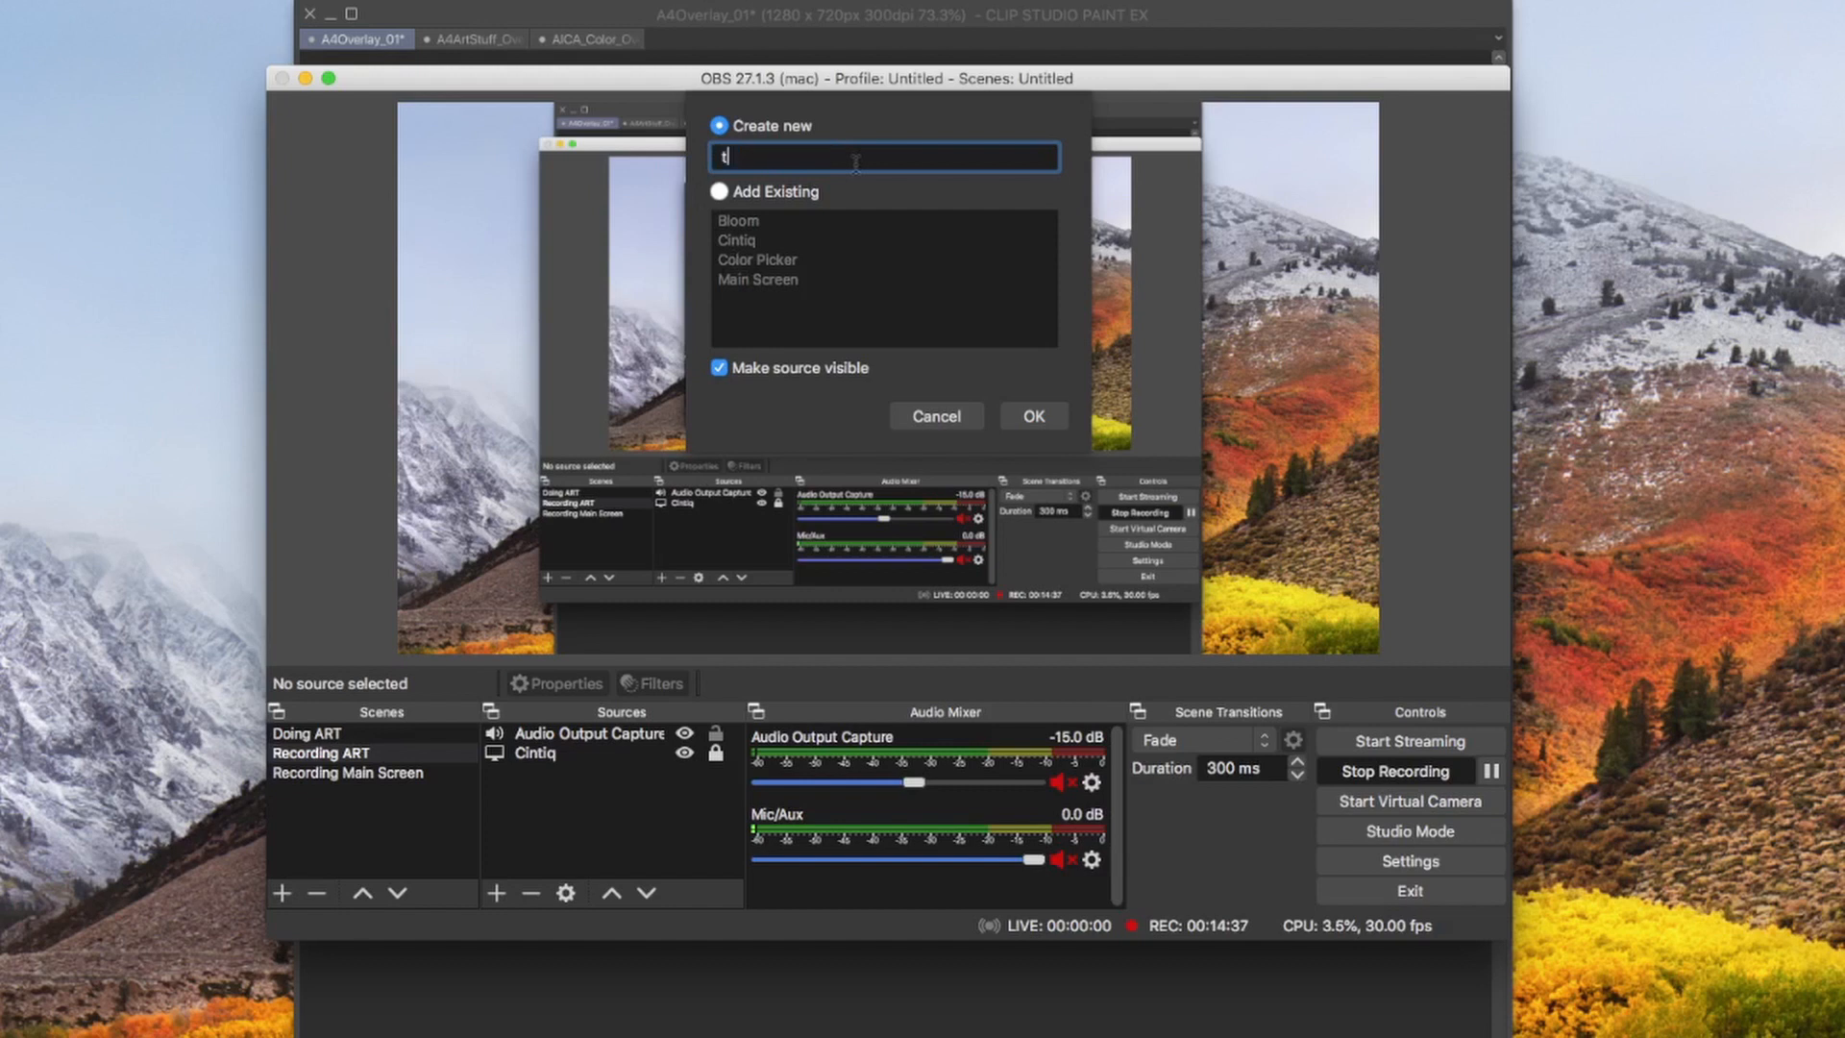
text(y co)
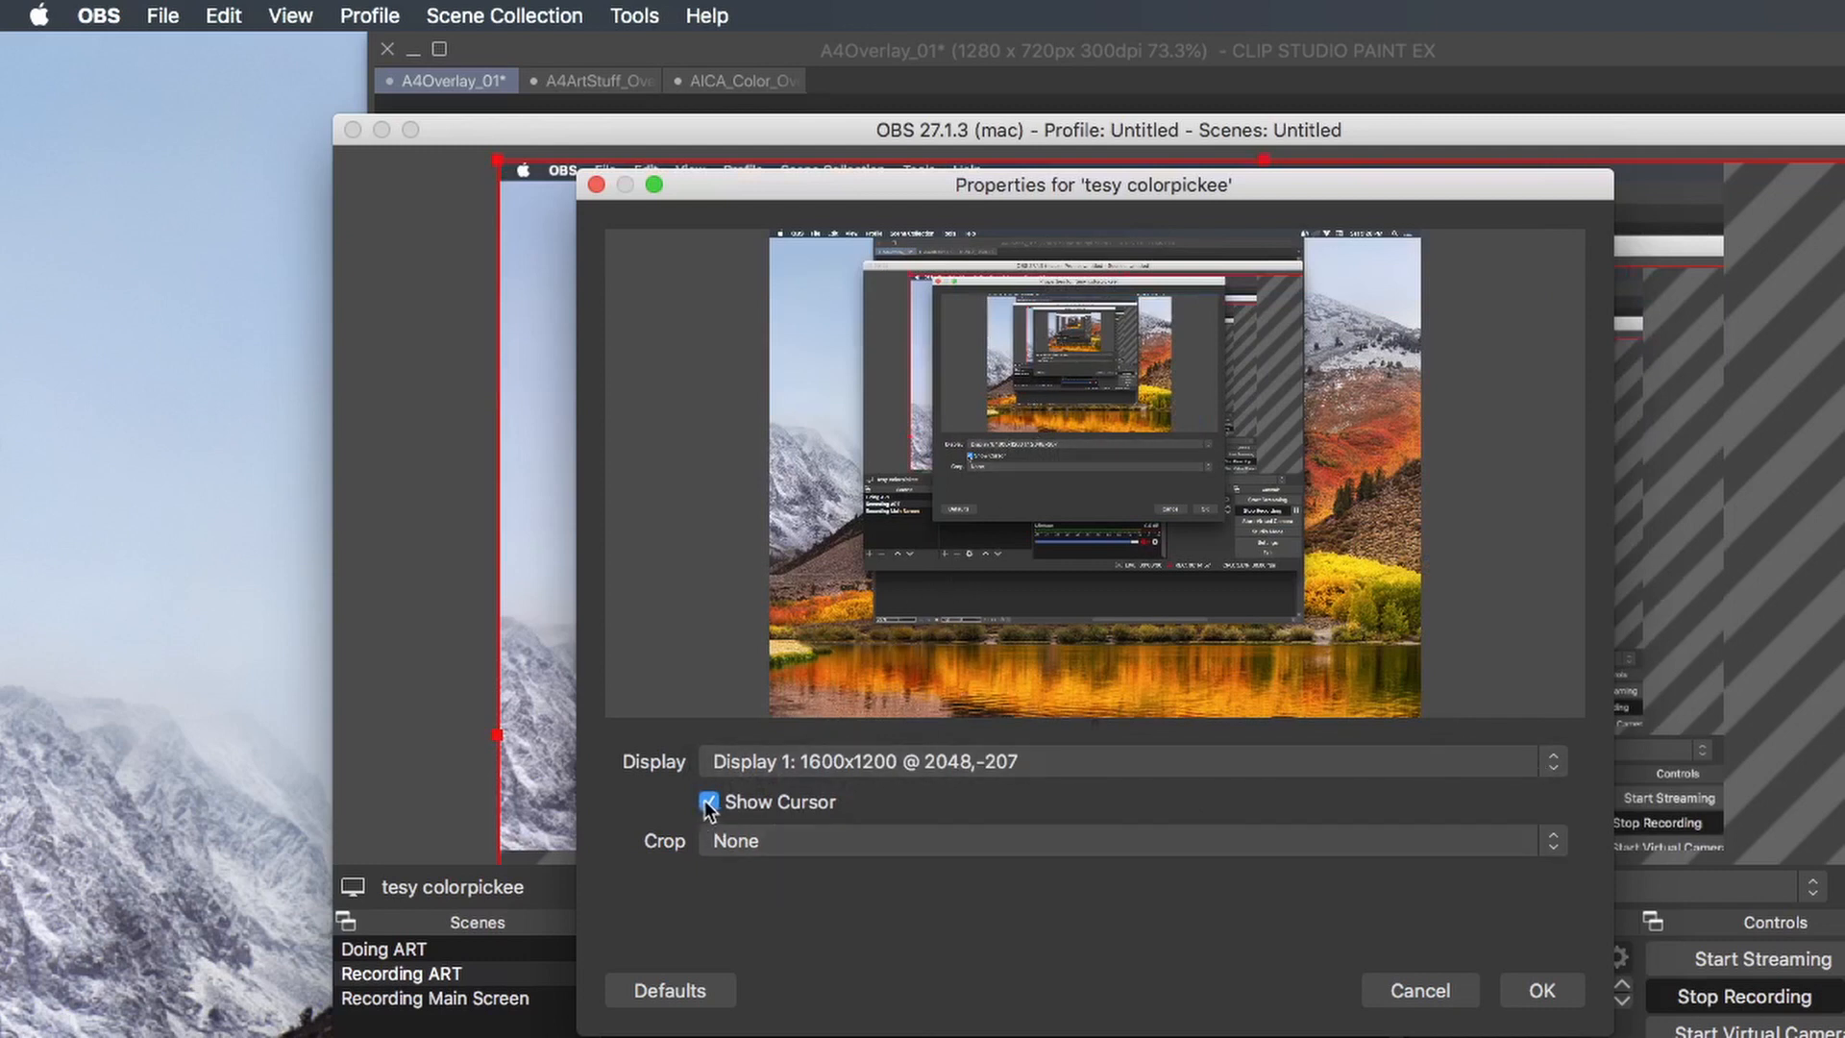
Change the display capture's crop mode to Manual and set Crop left to 5.00.
click(1422, 840)
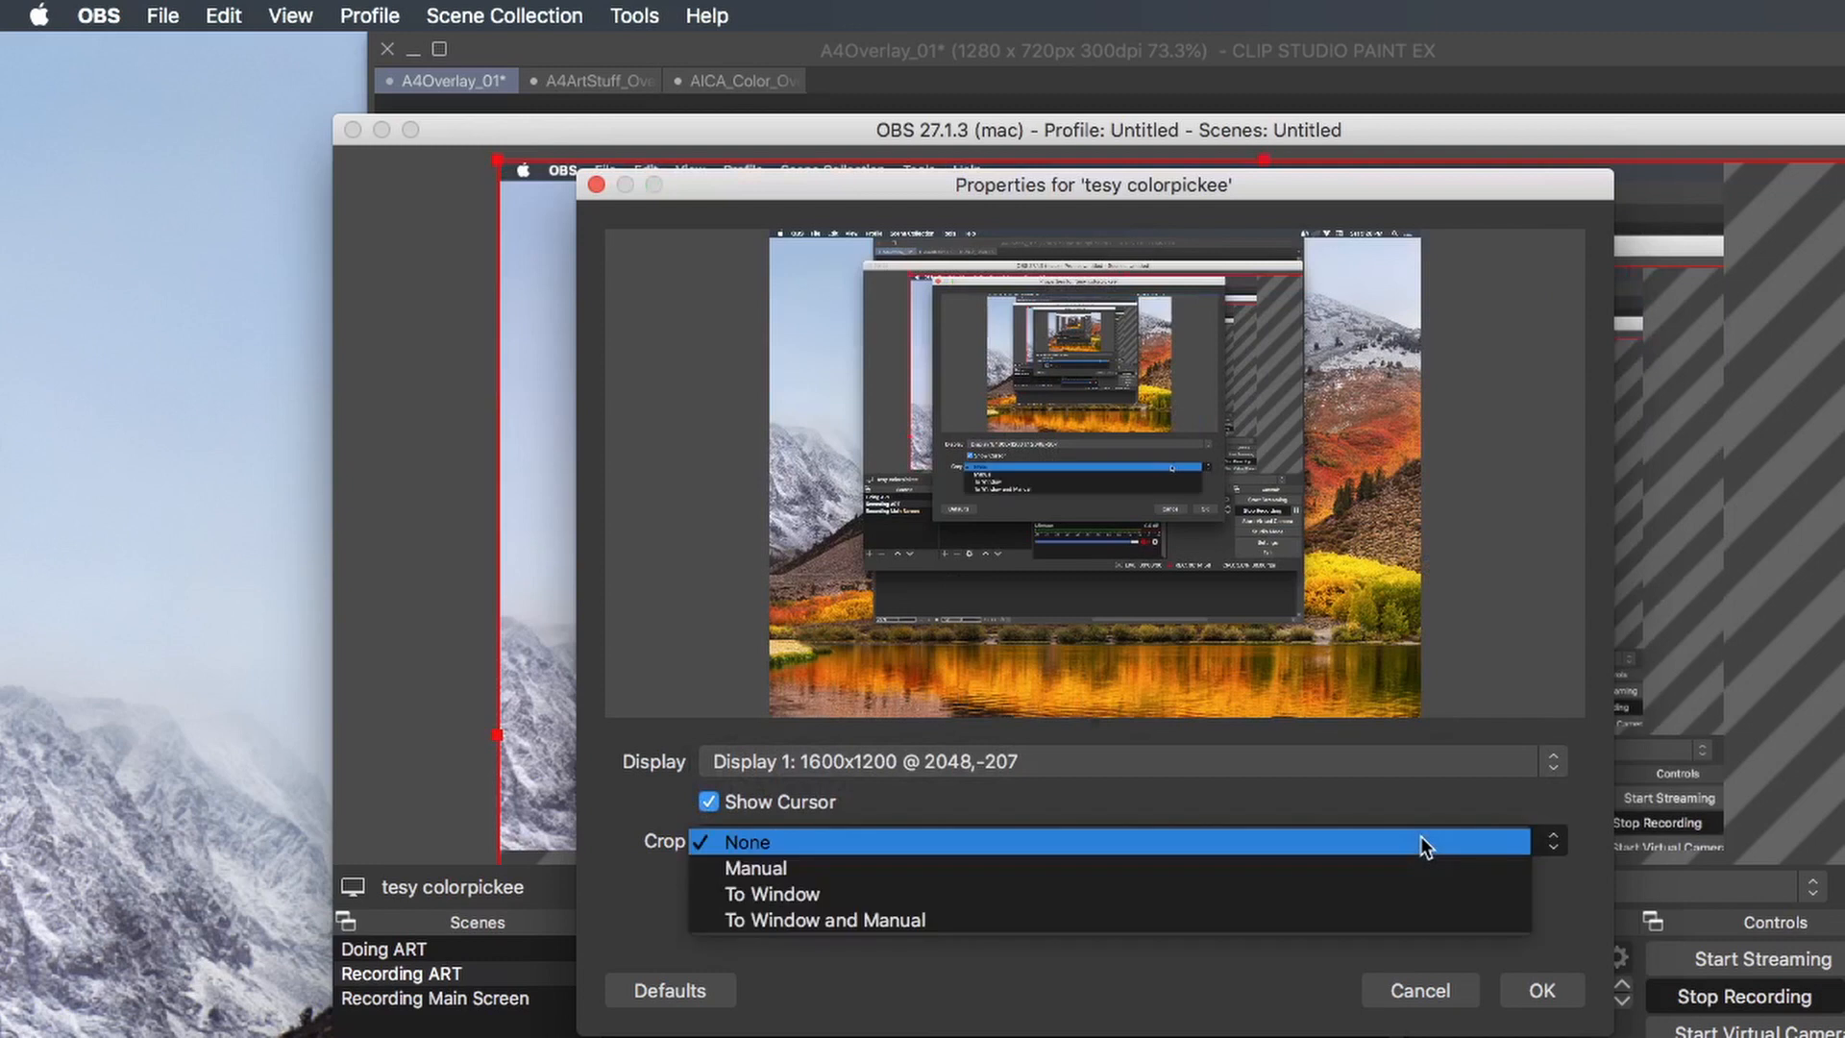
click(1342, 869)
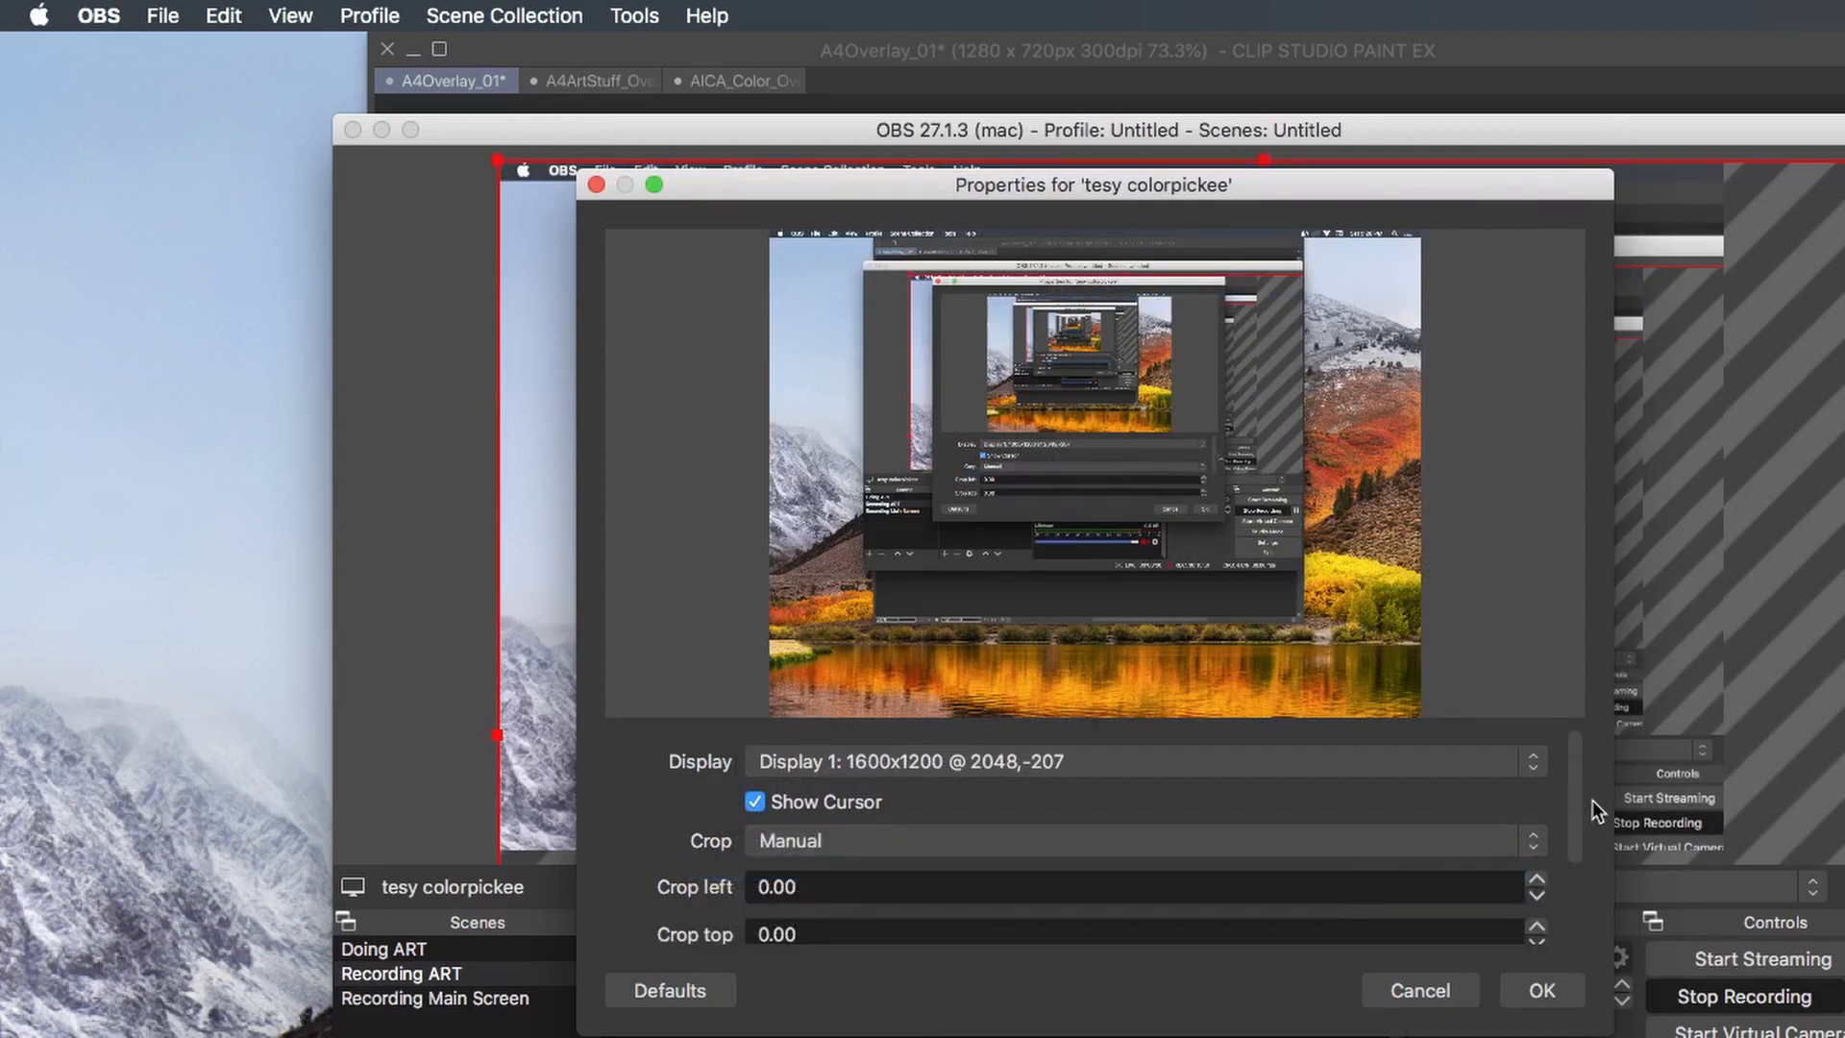
drag(1572, 828, 1578, 906)
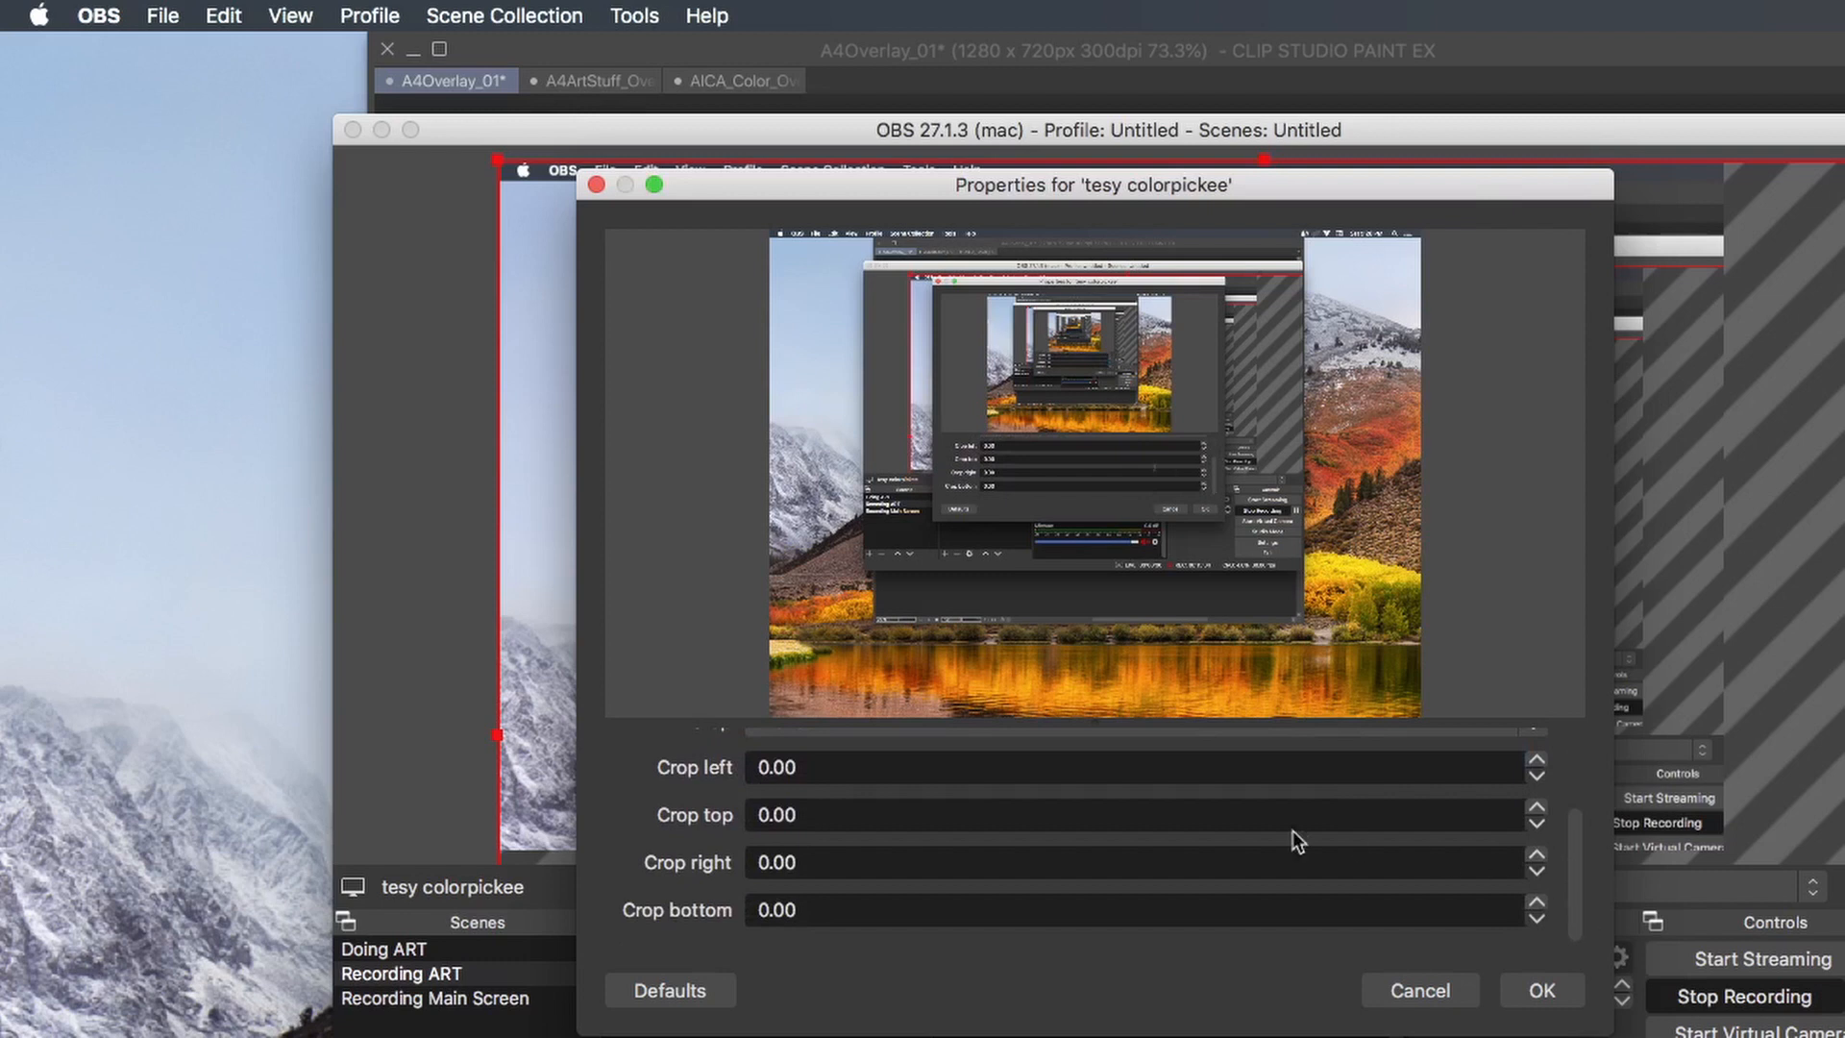
click(833, 767)
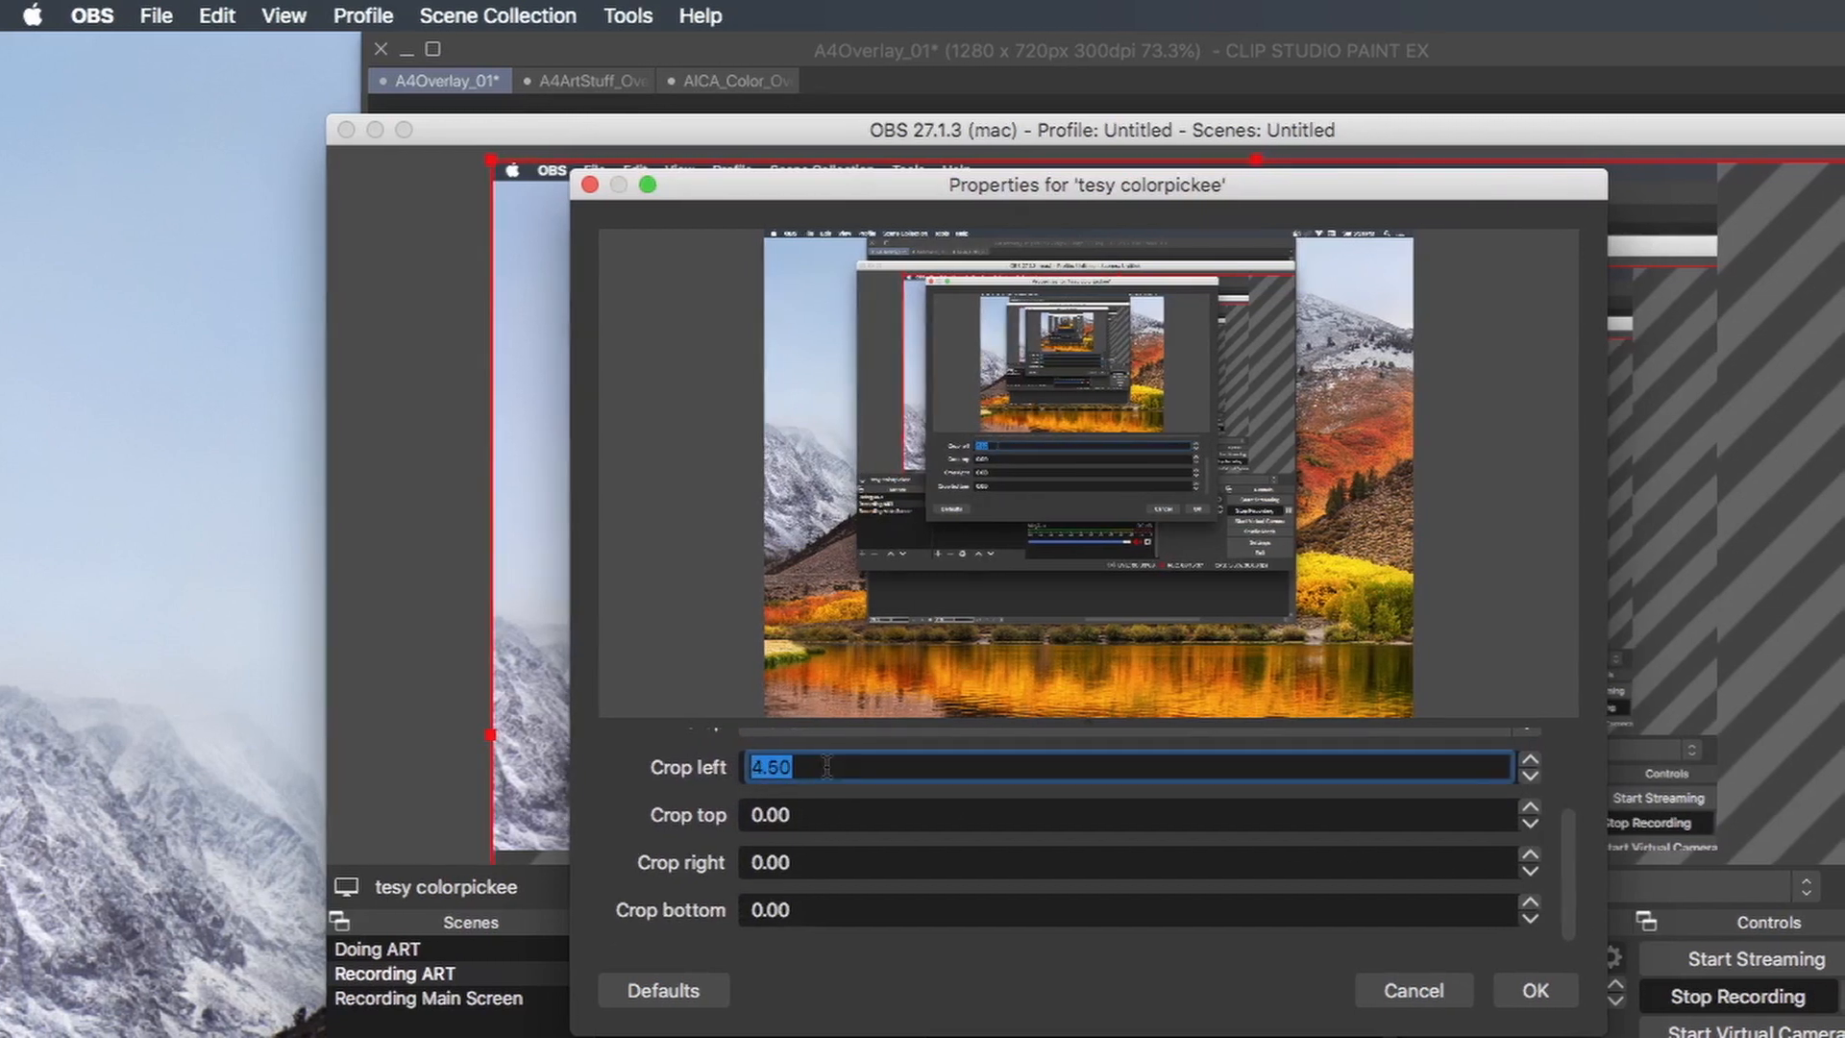
scroll(826, 767, up, 1)
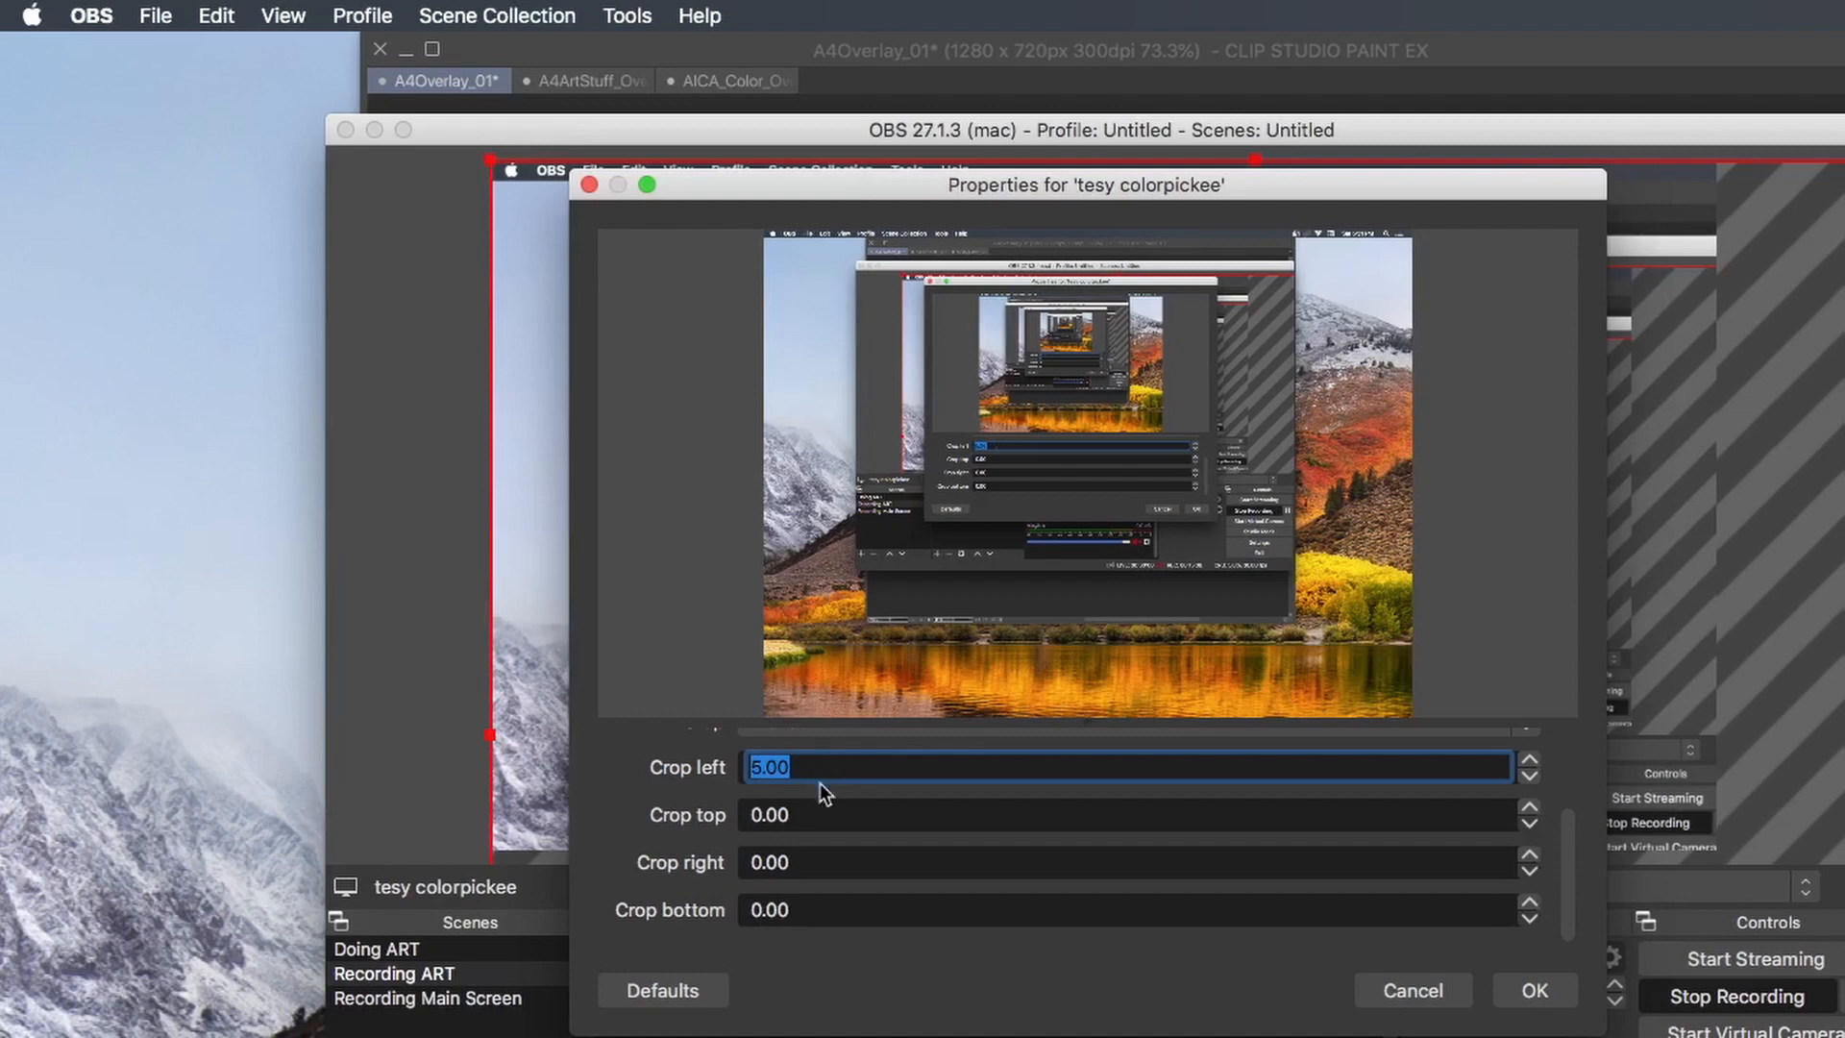
Set the display capture's Crop top to 47.00.
click(970, 814)
scroll(971, 814, up, 20)
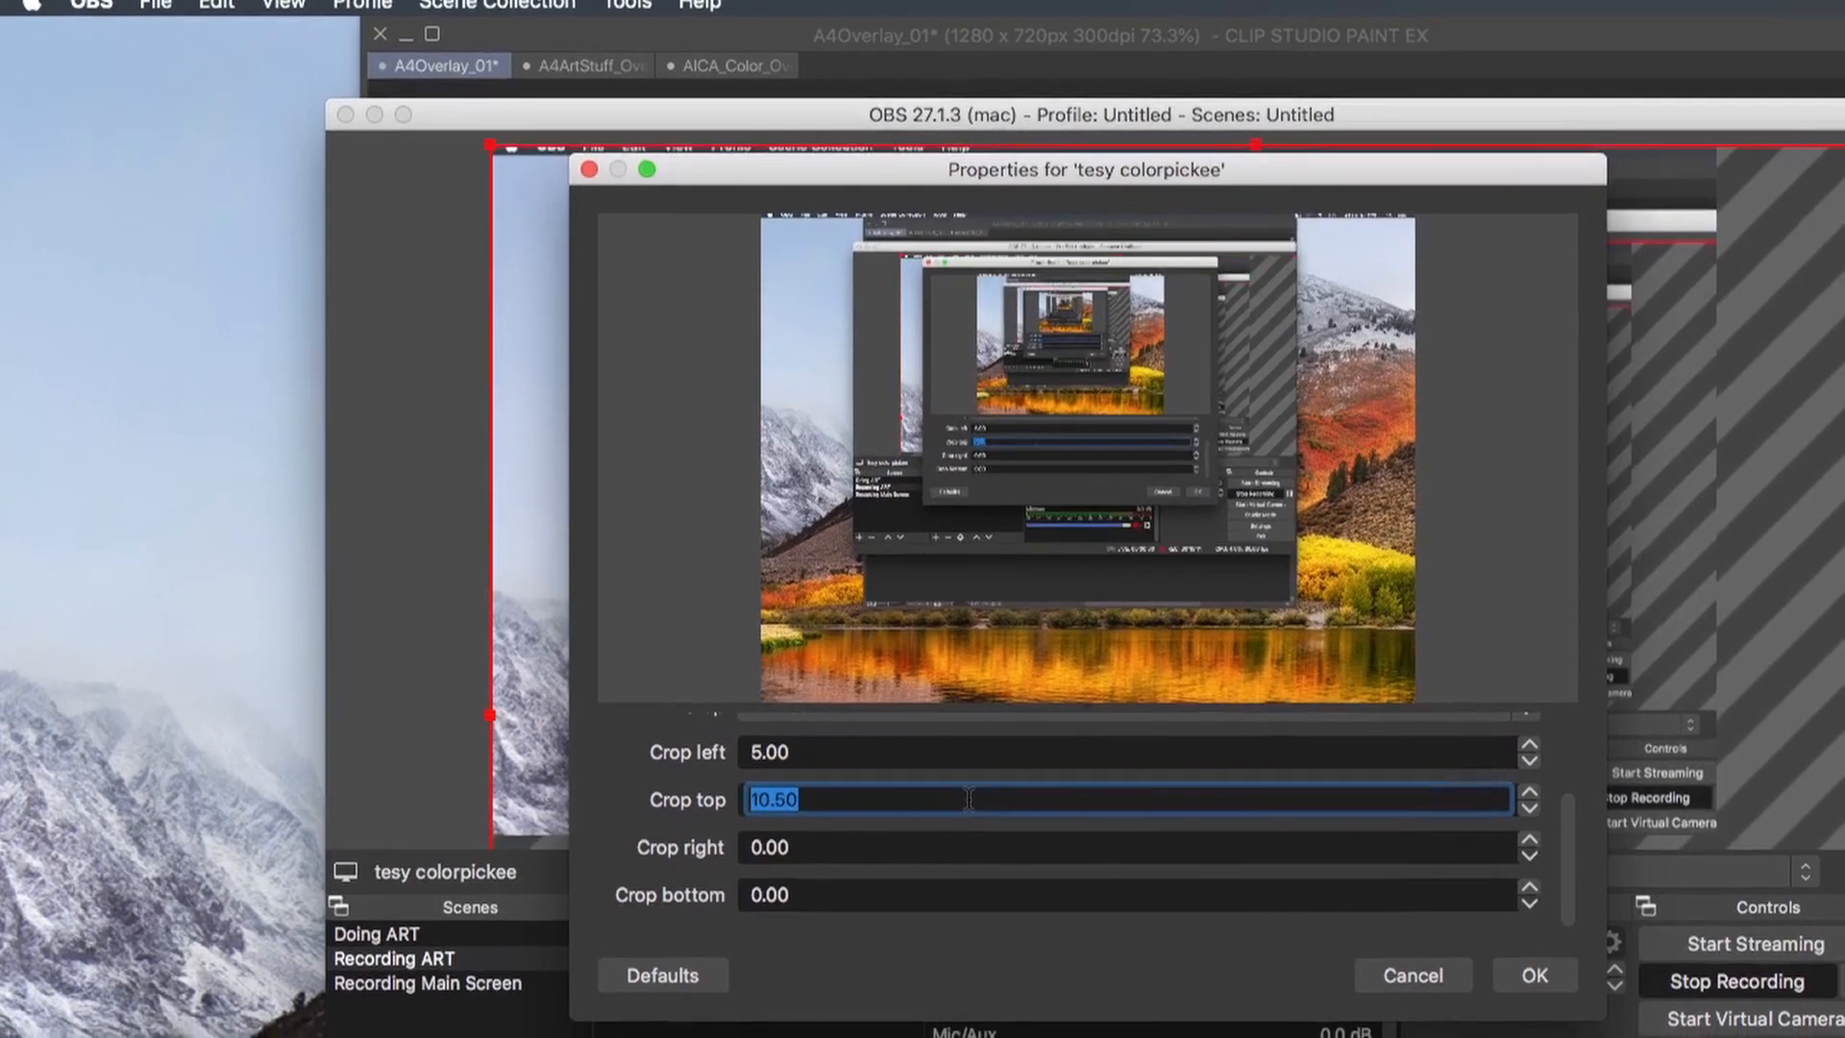
scroll(968, 800, up, 20)
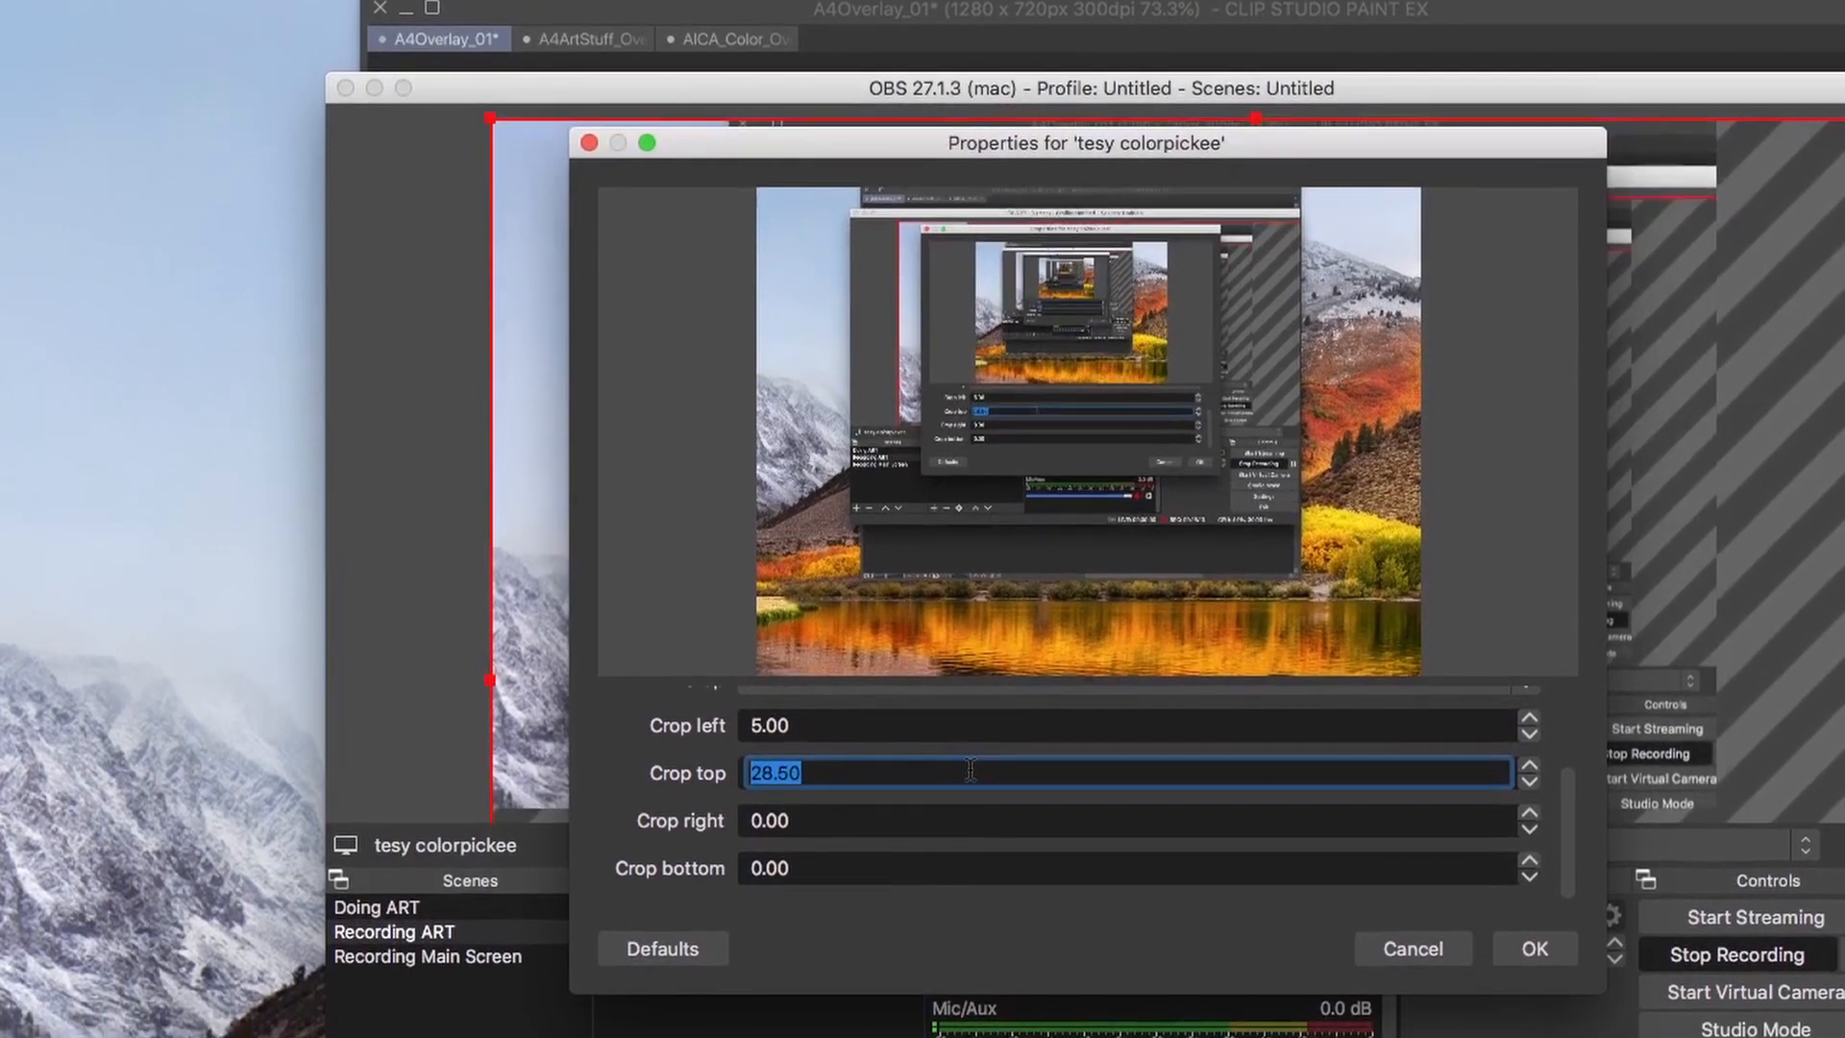
scroll(970, 769, up, 20)
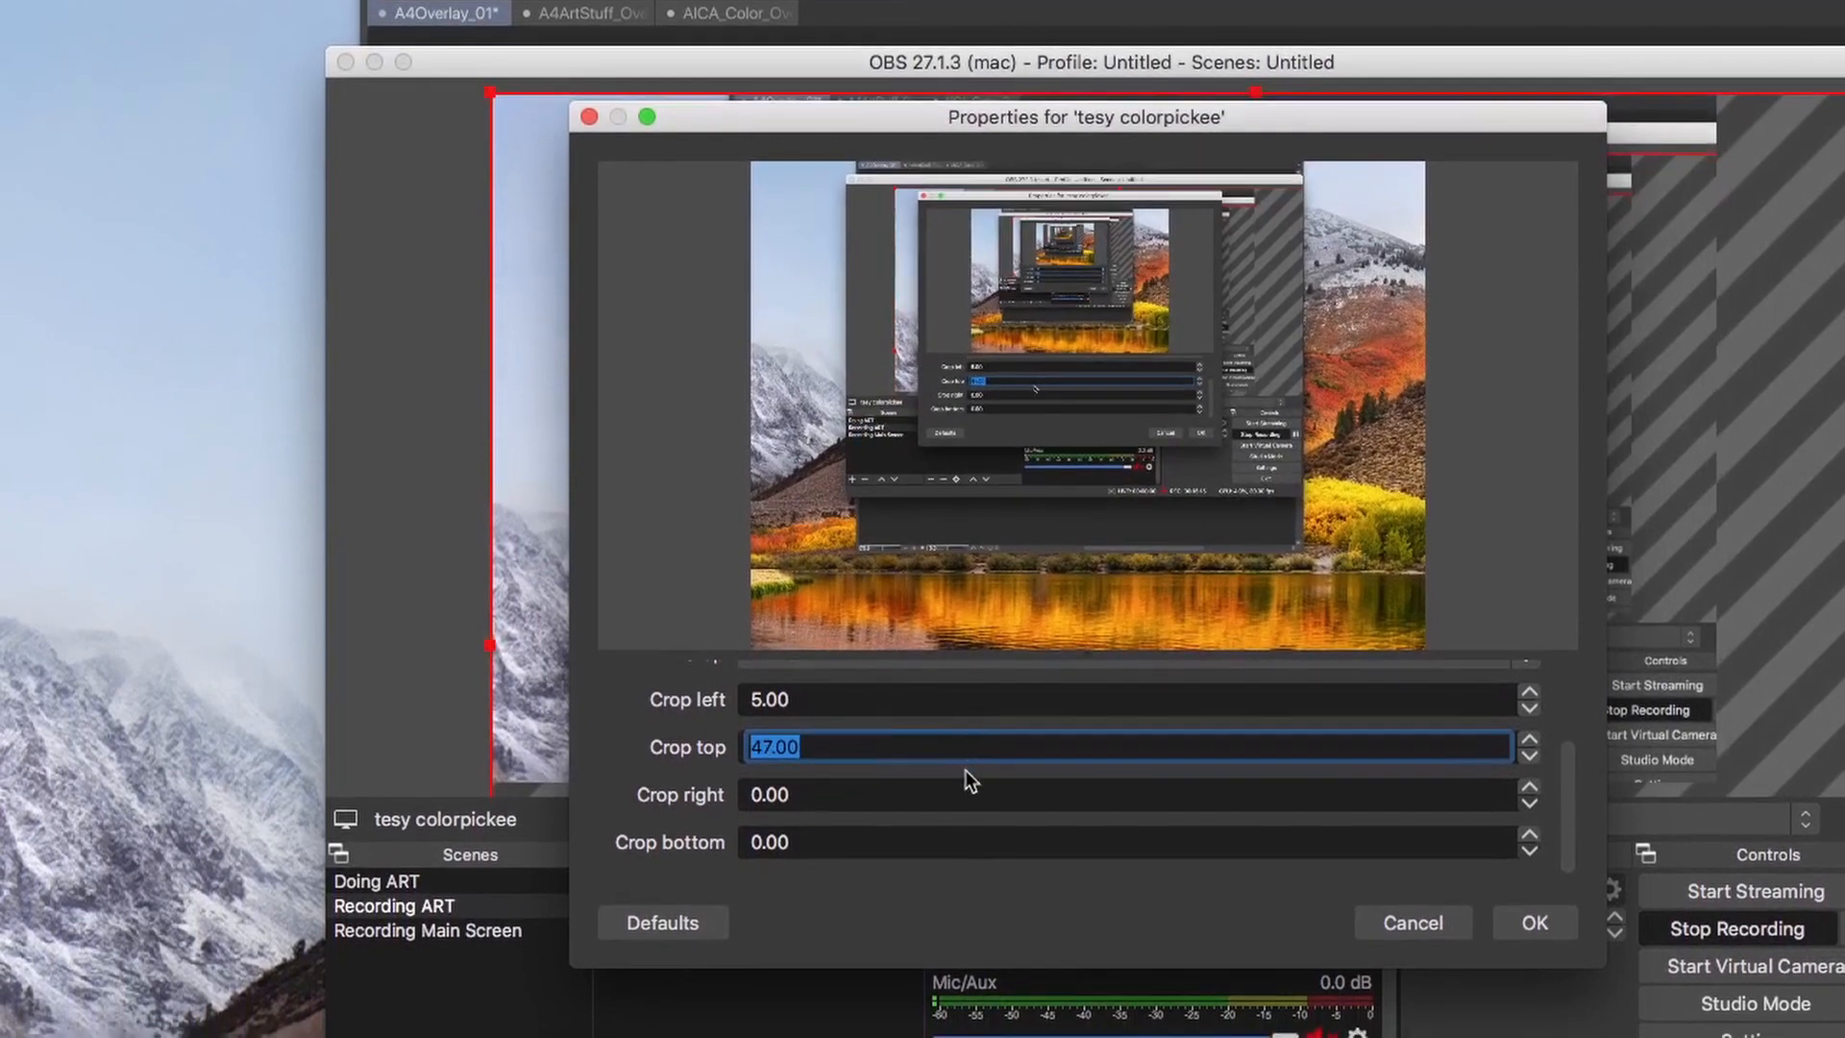
Set the display capture's Crop right to 50.50.
click(965, 793)
scroll(964, 793, up, 20)
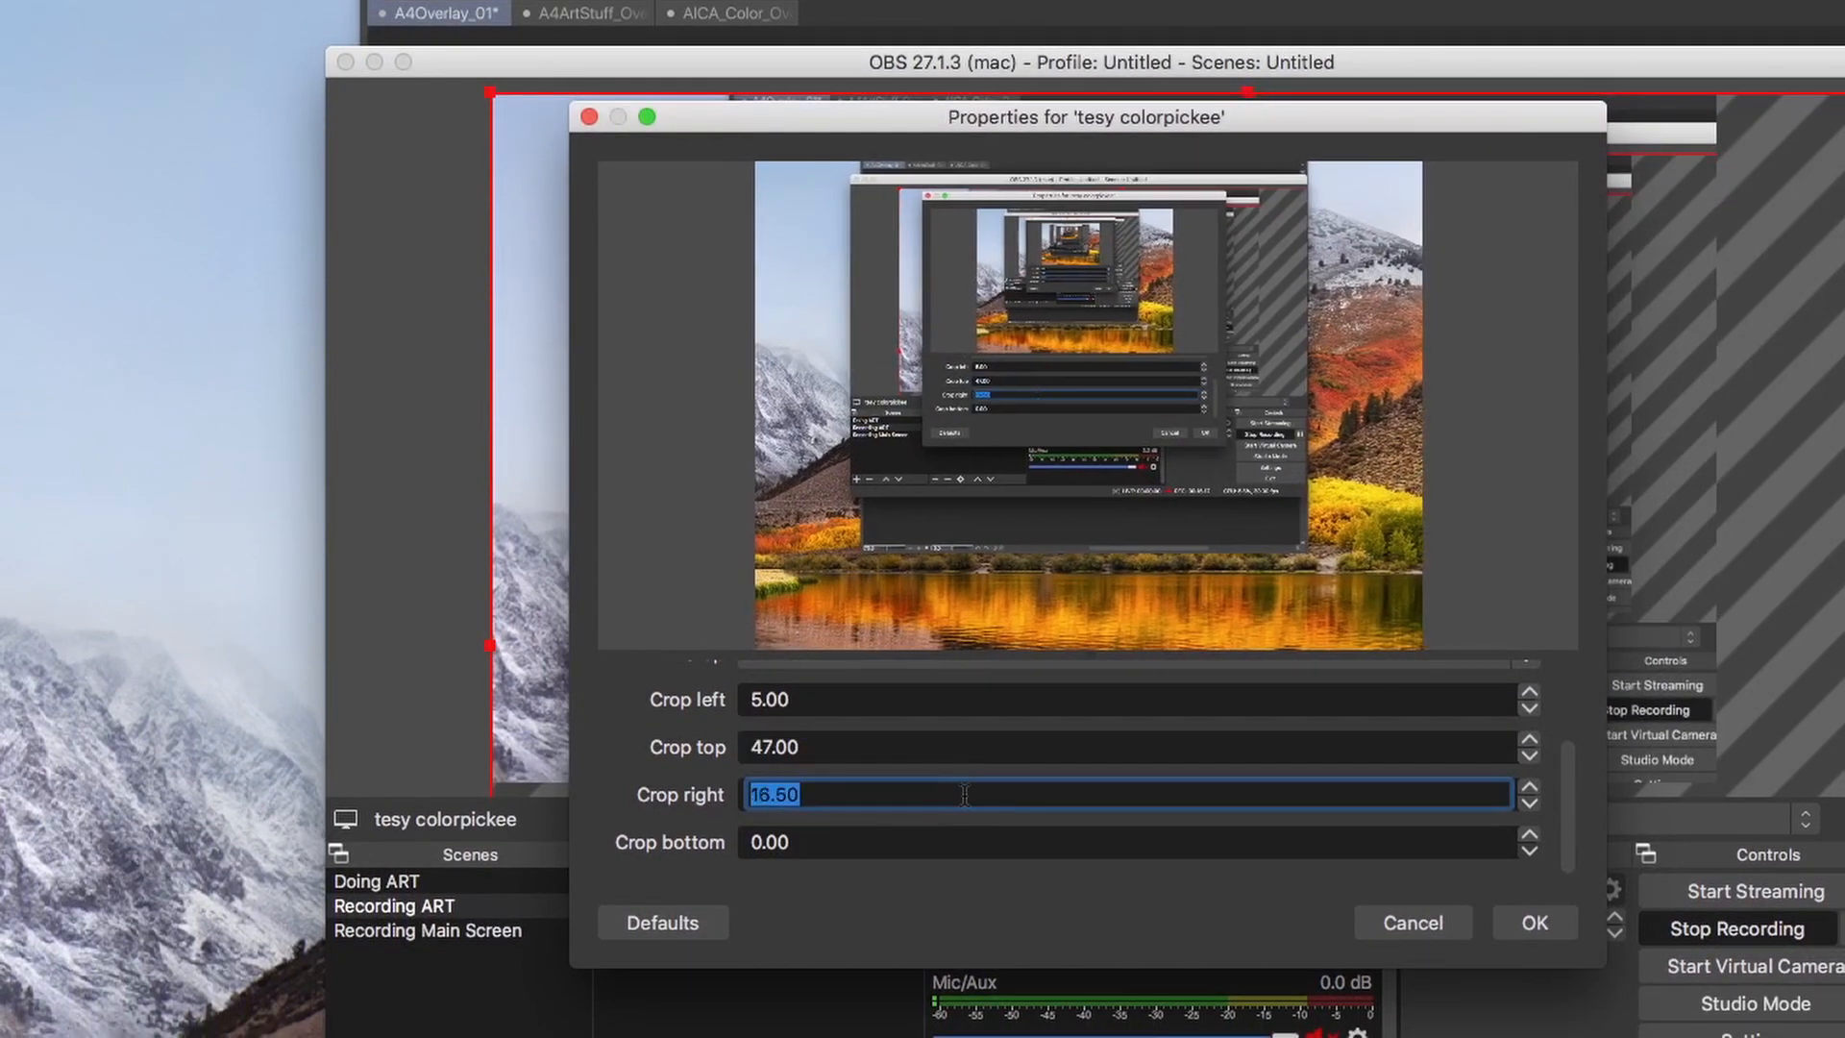
scroll(965, 794, up, 20)
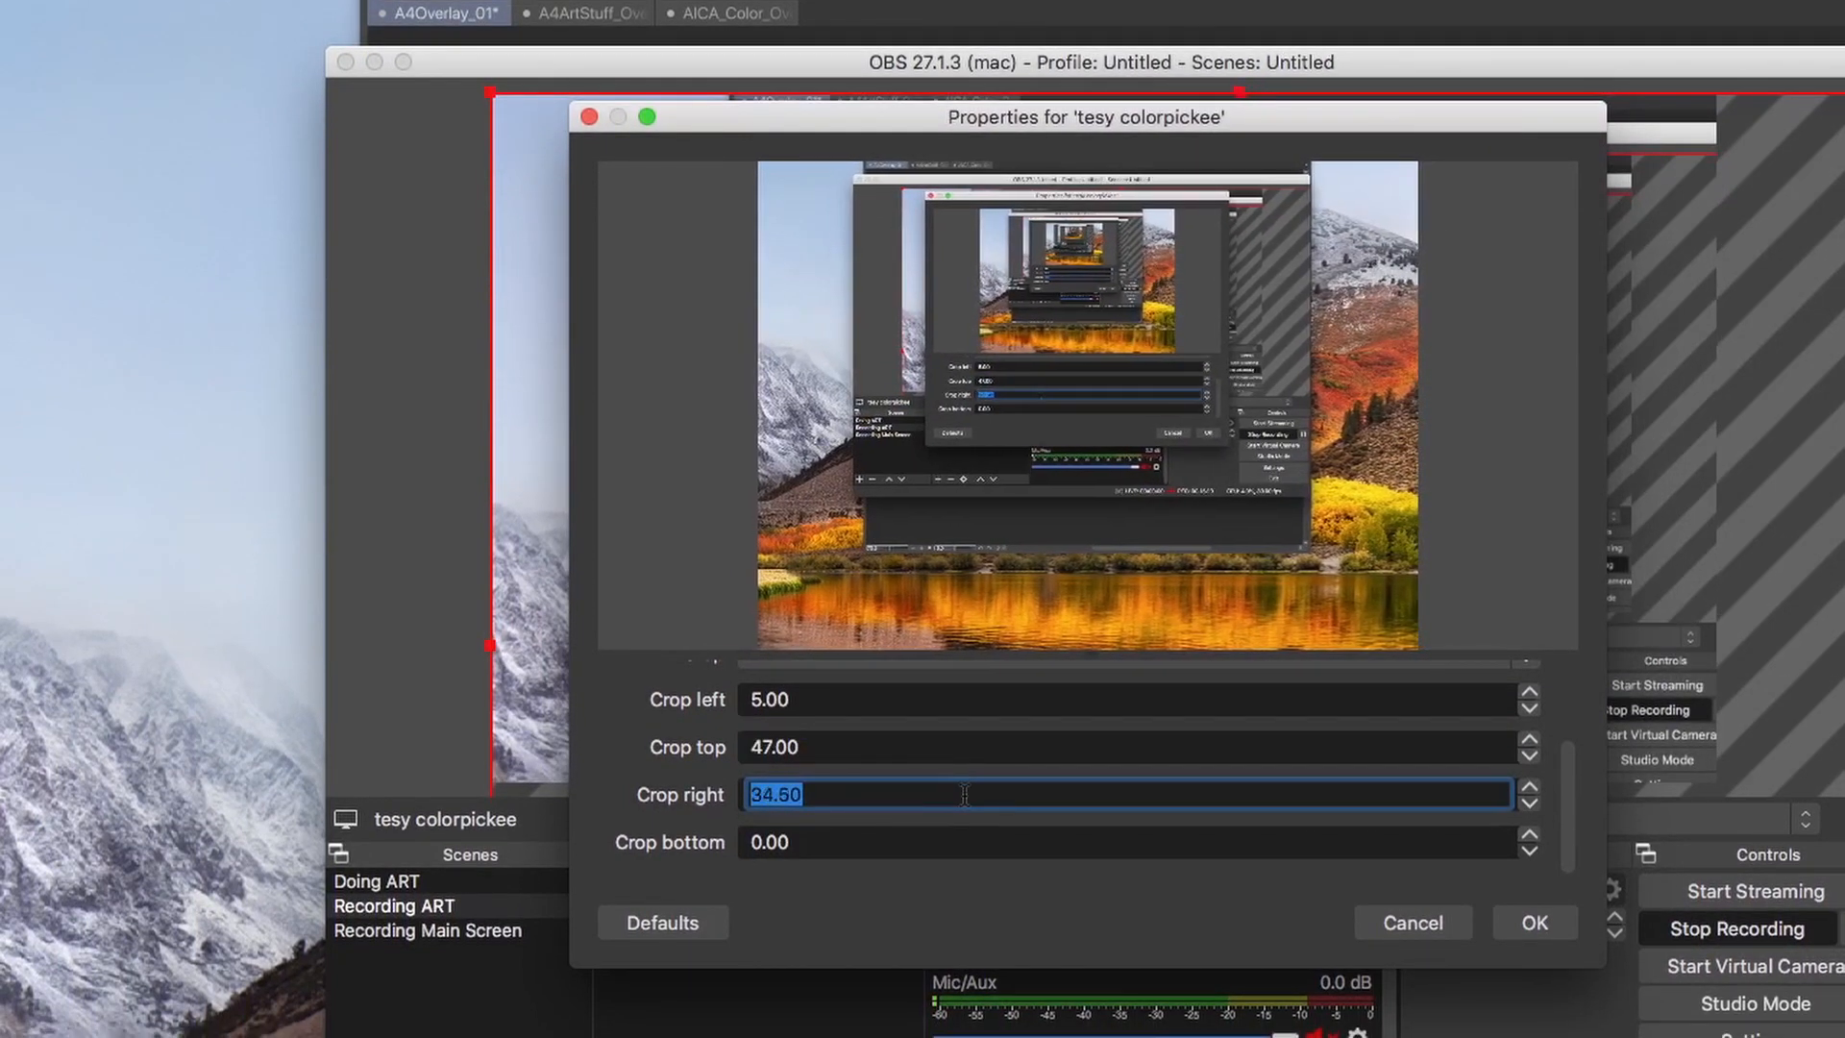
scroll(965, 794, up, 20)
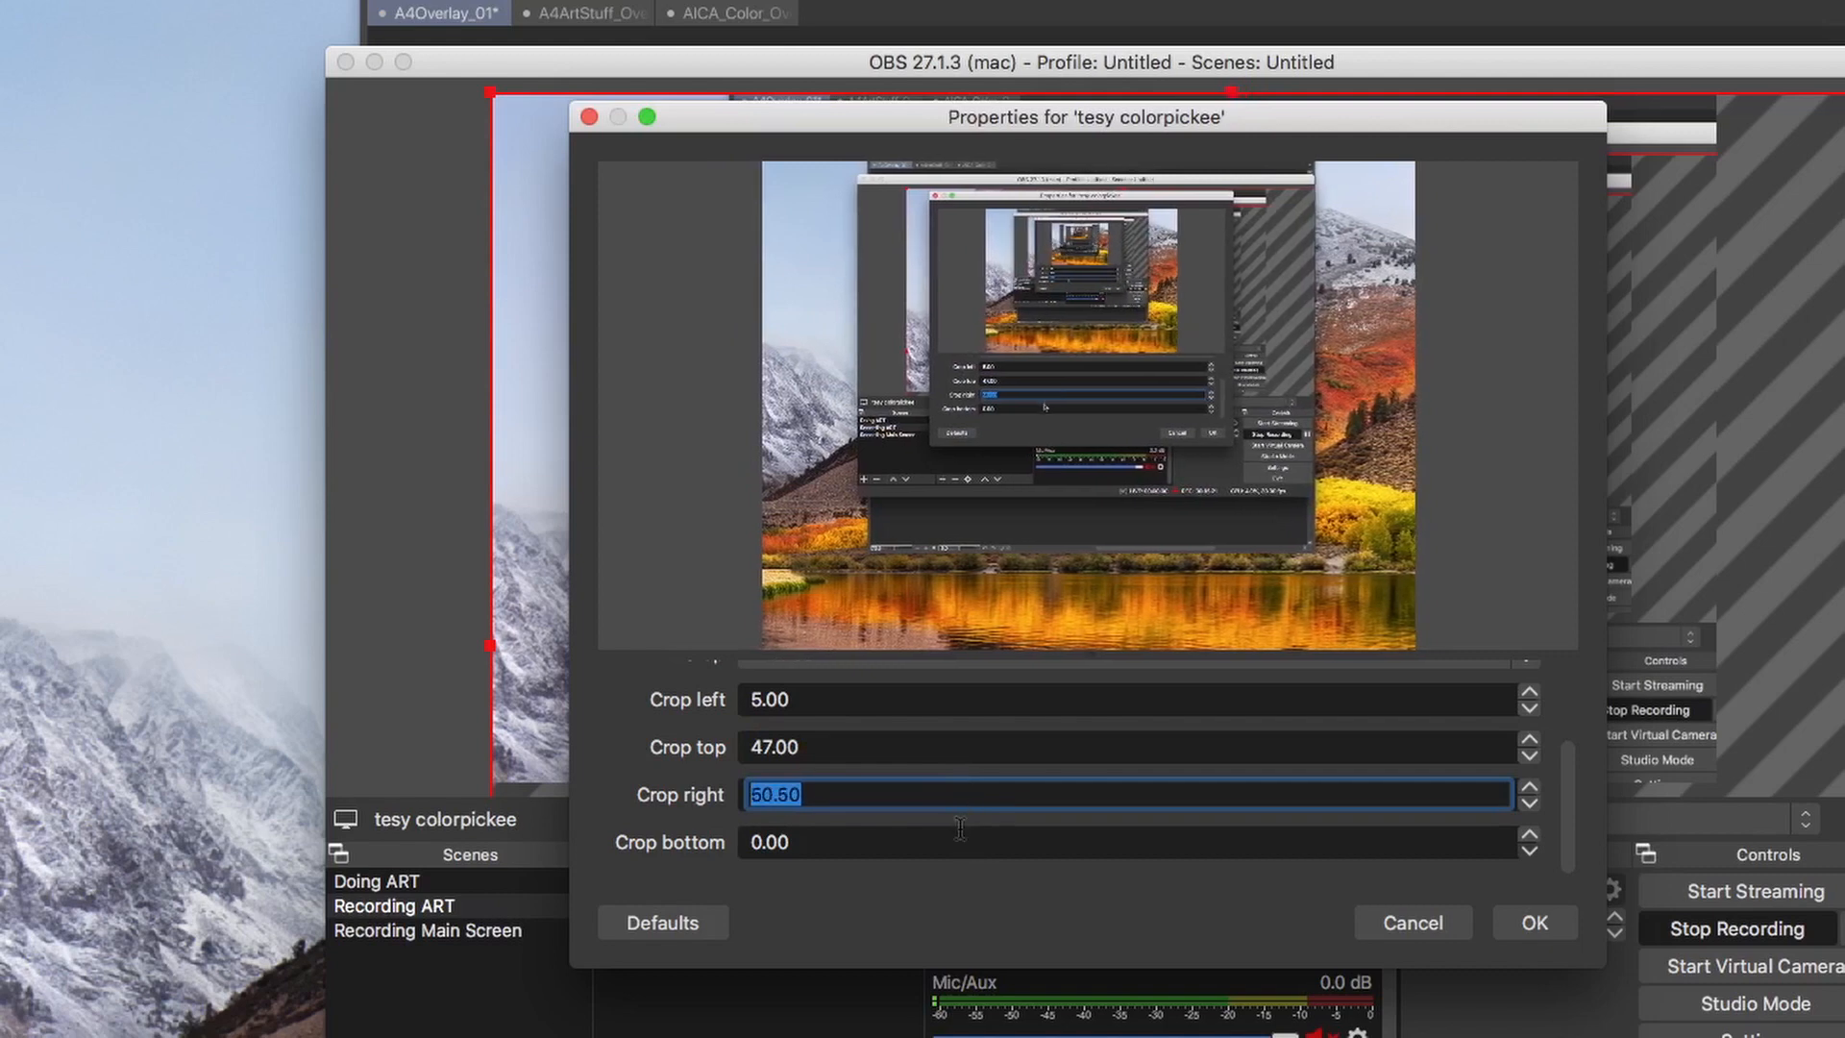
Set the display capture's Crop bottom to 36.00 and accept its properties.
click(962, 840)
scroll(964, 841, up, 20)
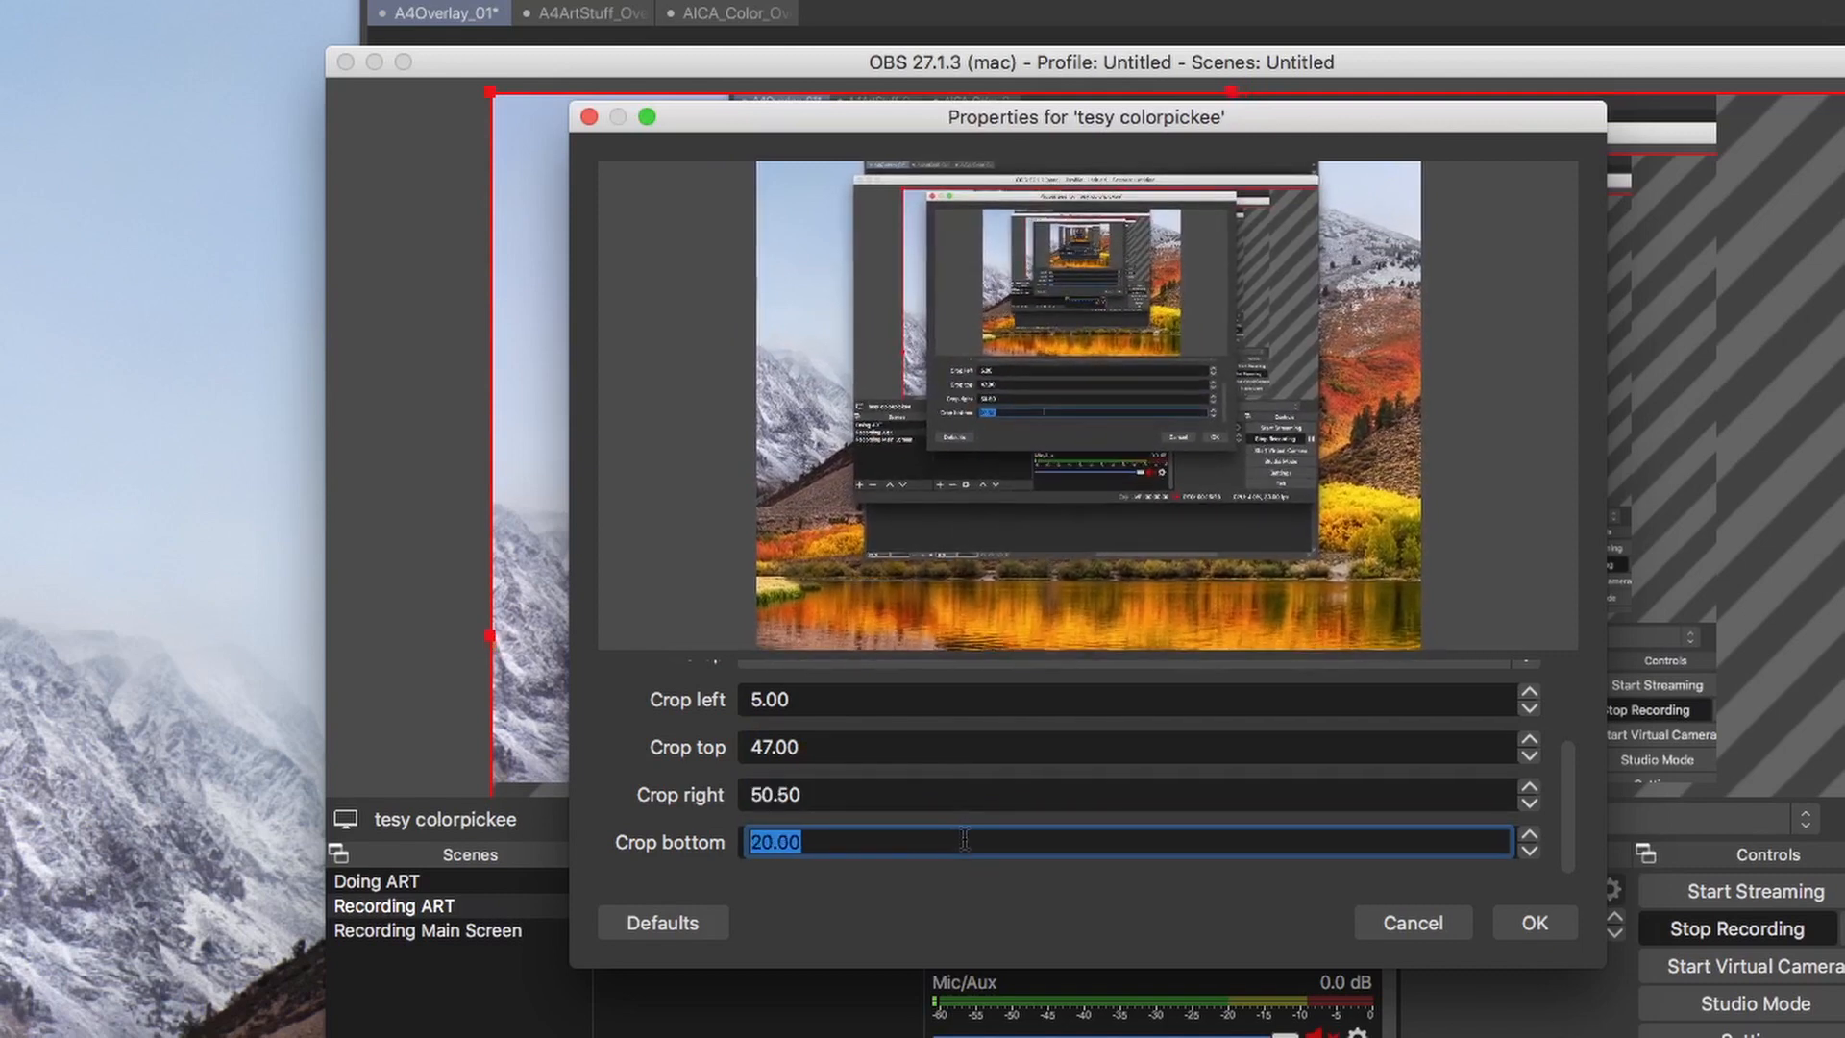
scroll(964, 841, up, 16)
scroll(967, 839, up, 12)
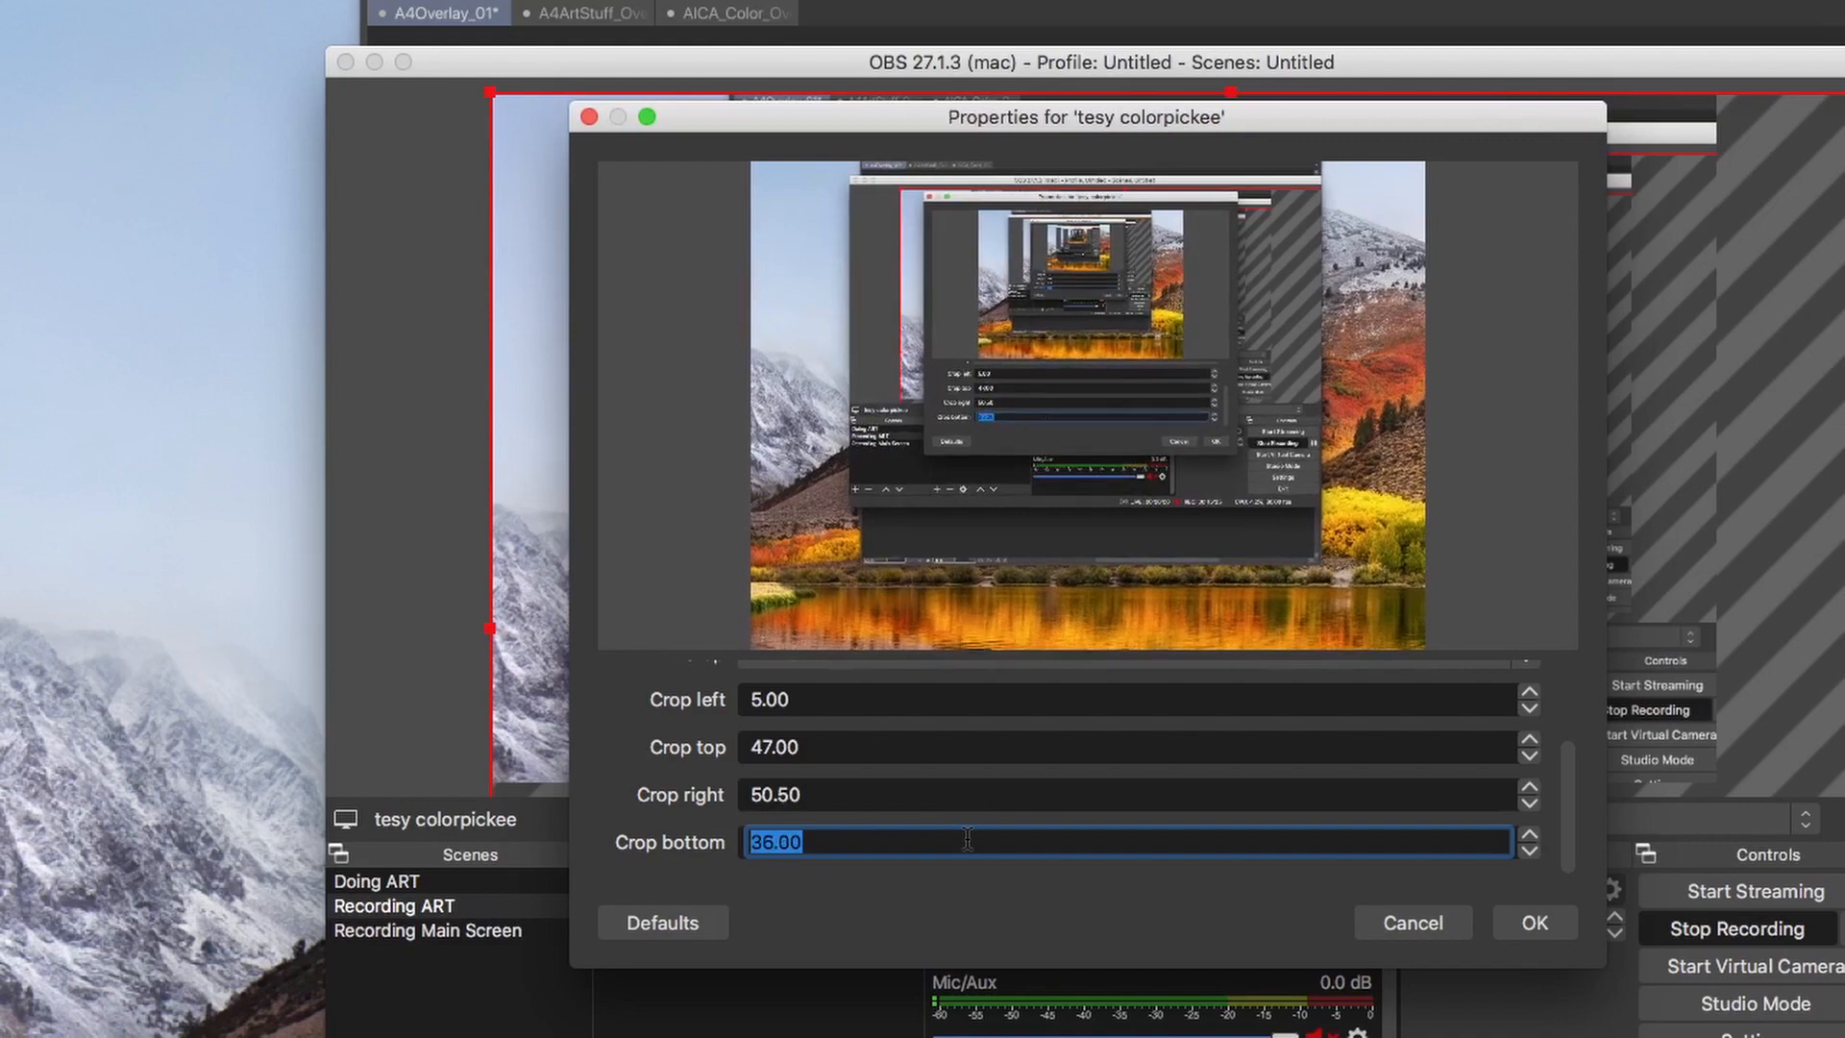
click(1520, 922)
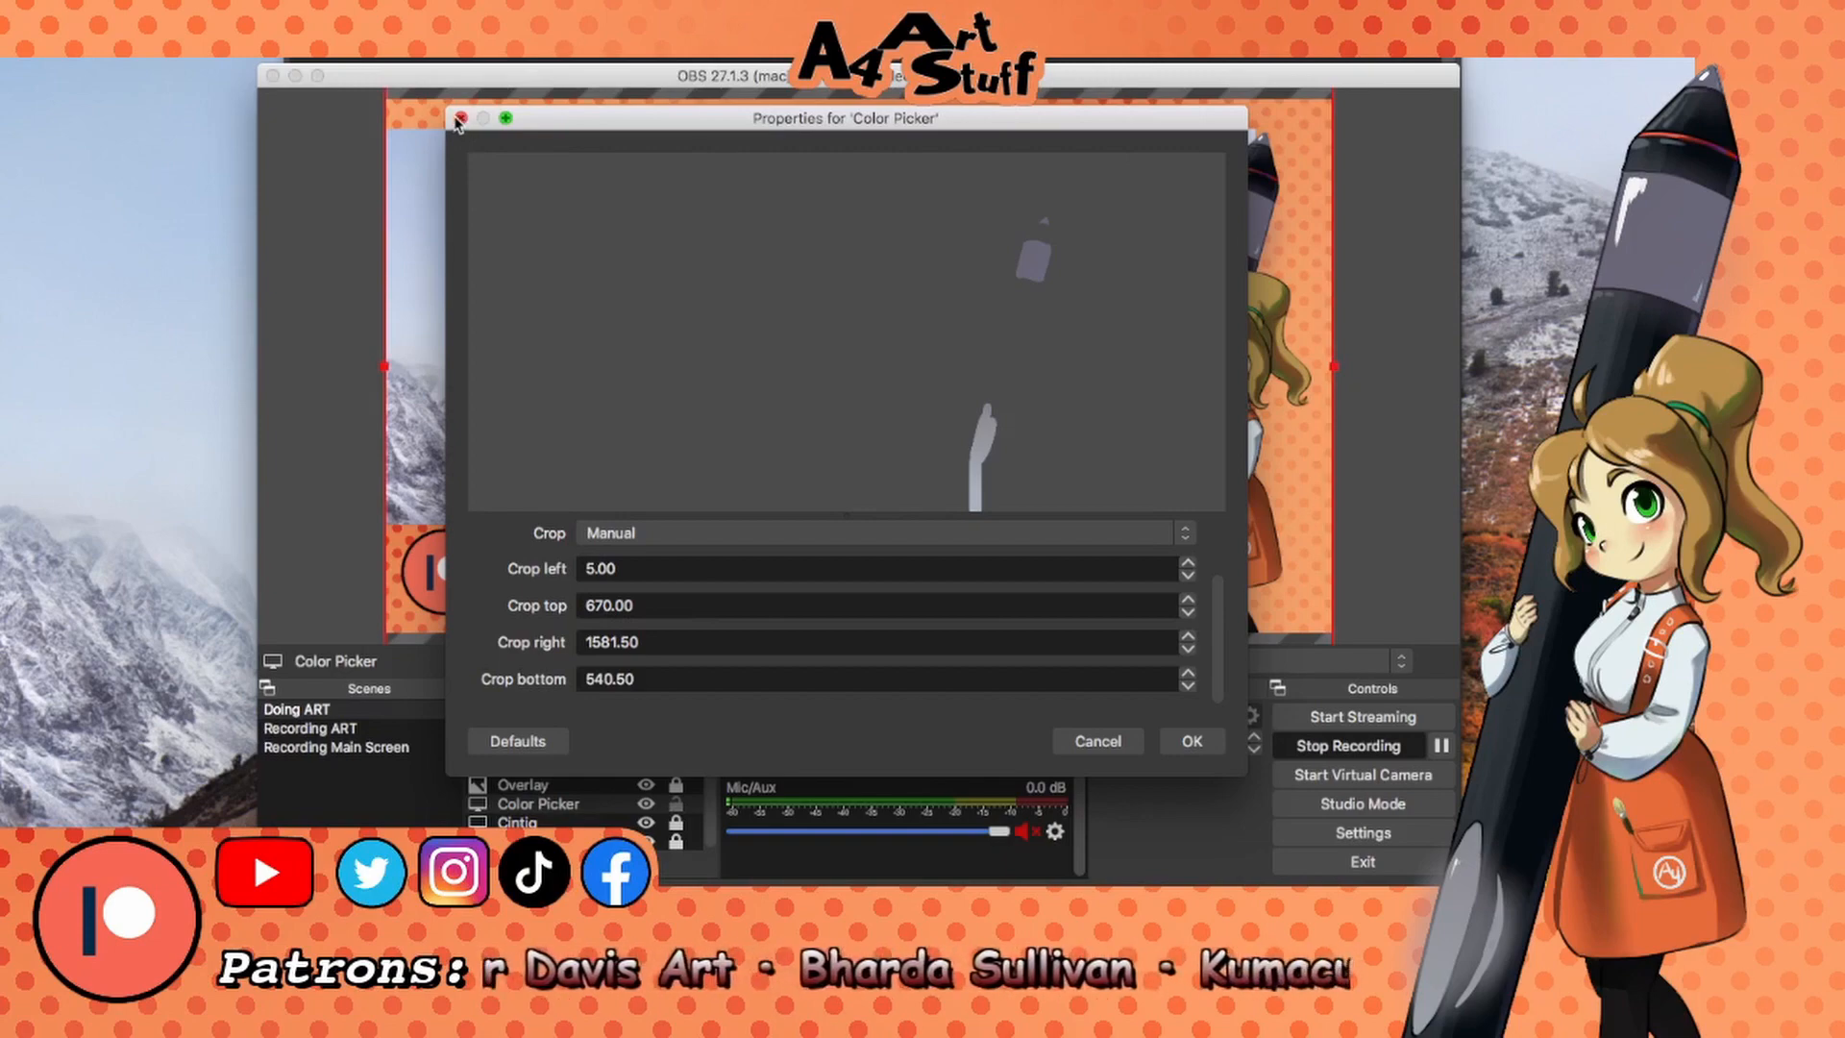
Close the Color Picker properties and set the tesy colorpickee source's Crop top to 670.00 and Crop bottom to 545.
click(460, 118)
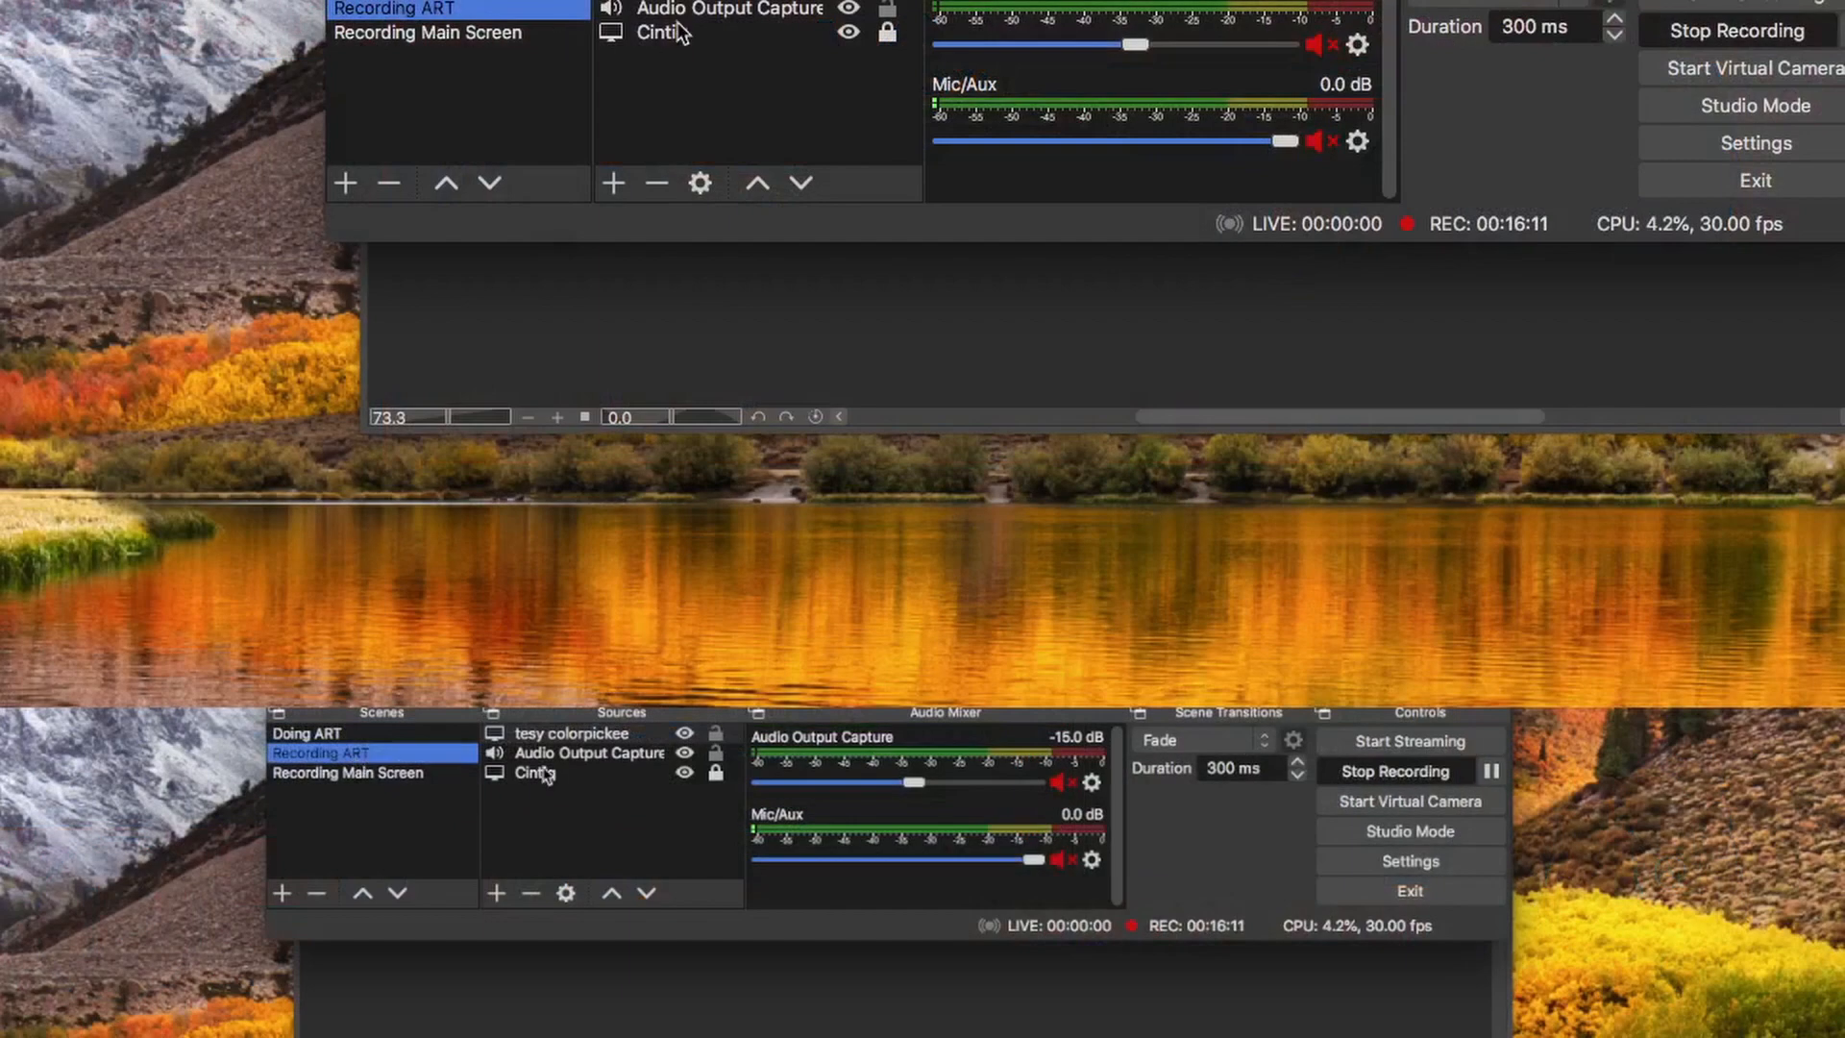
click(567, 732)
double_click(567, 732)
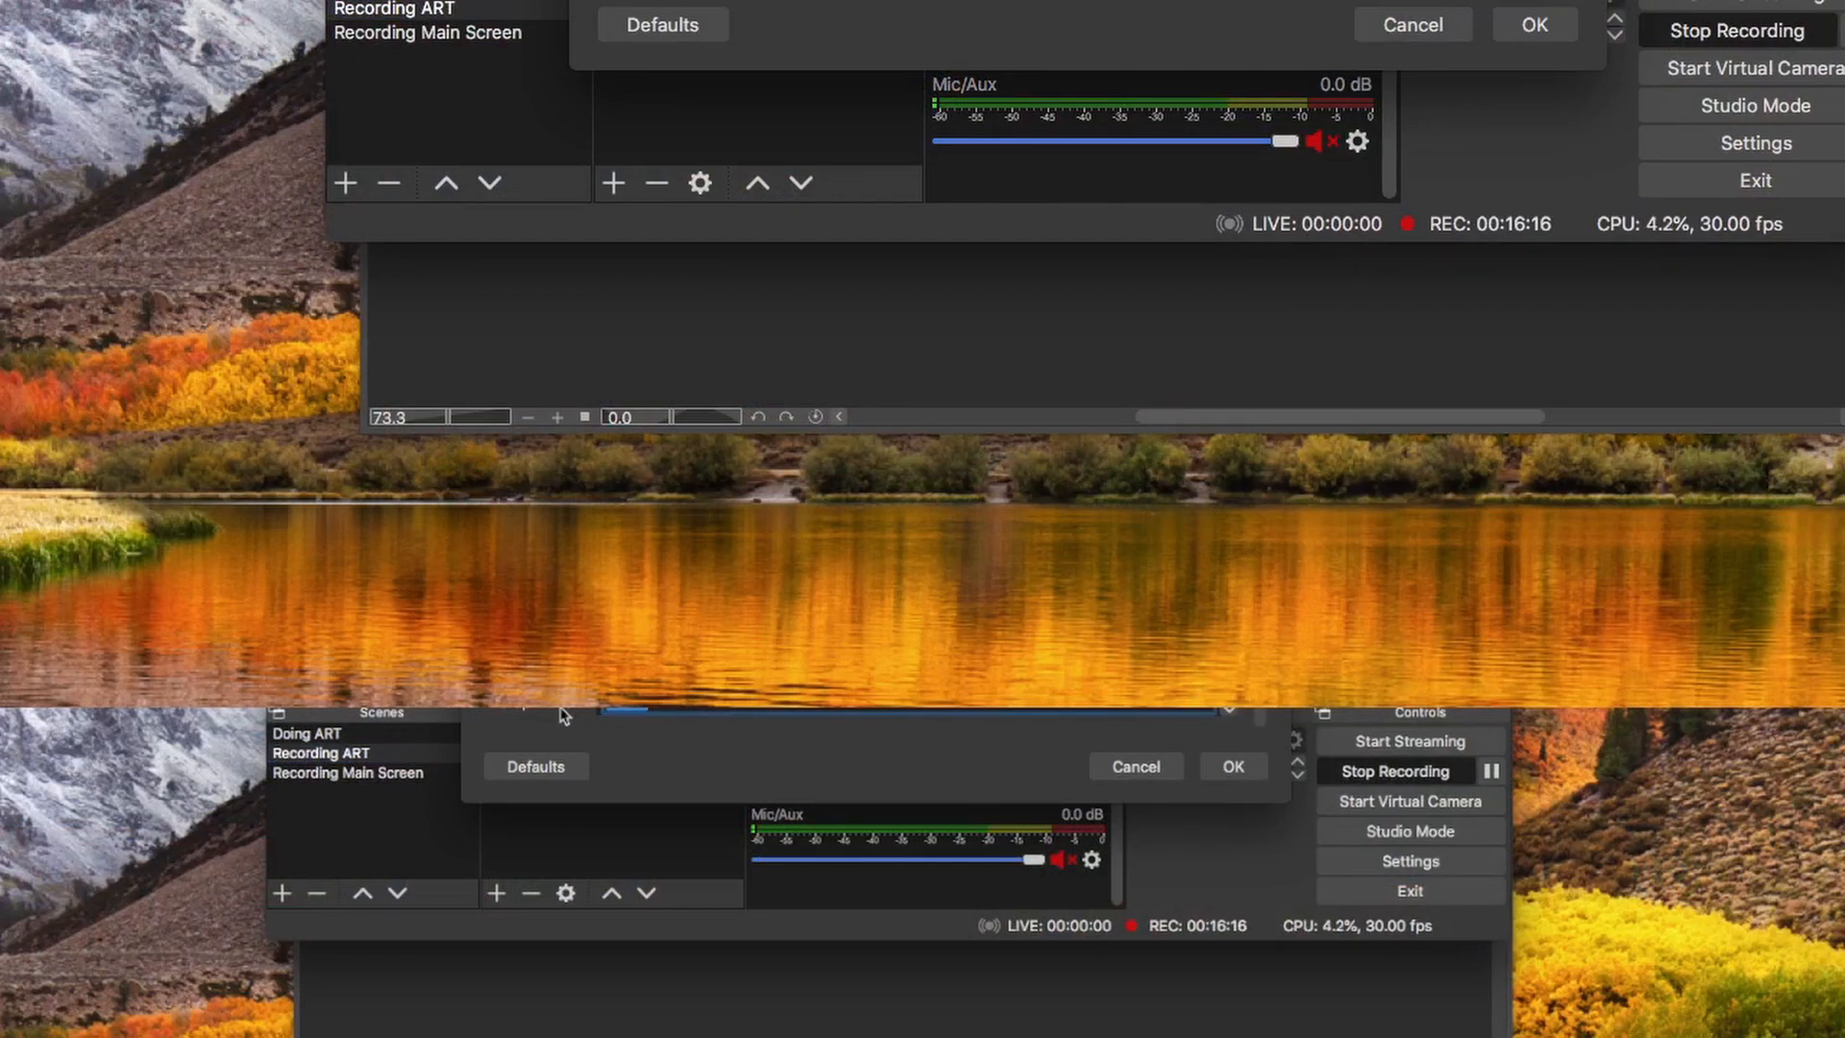
text(545)
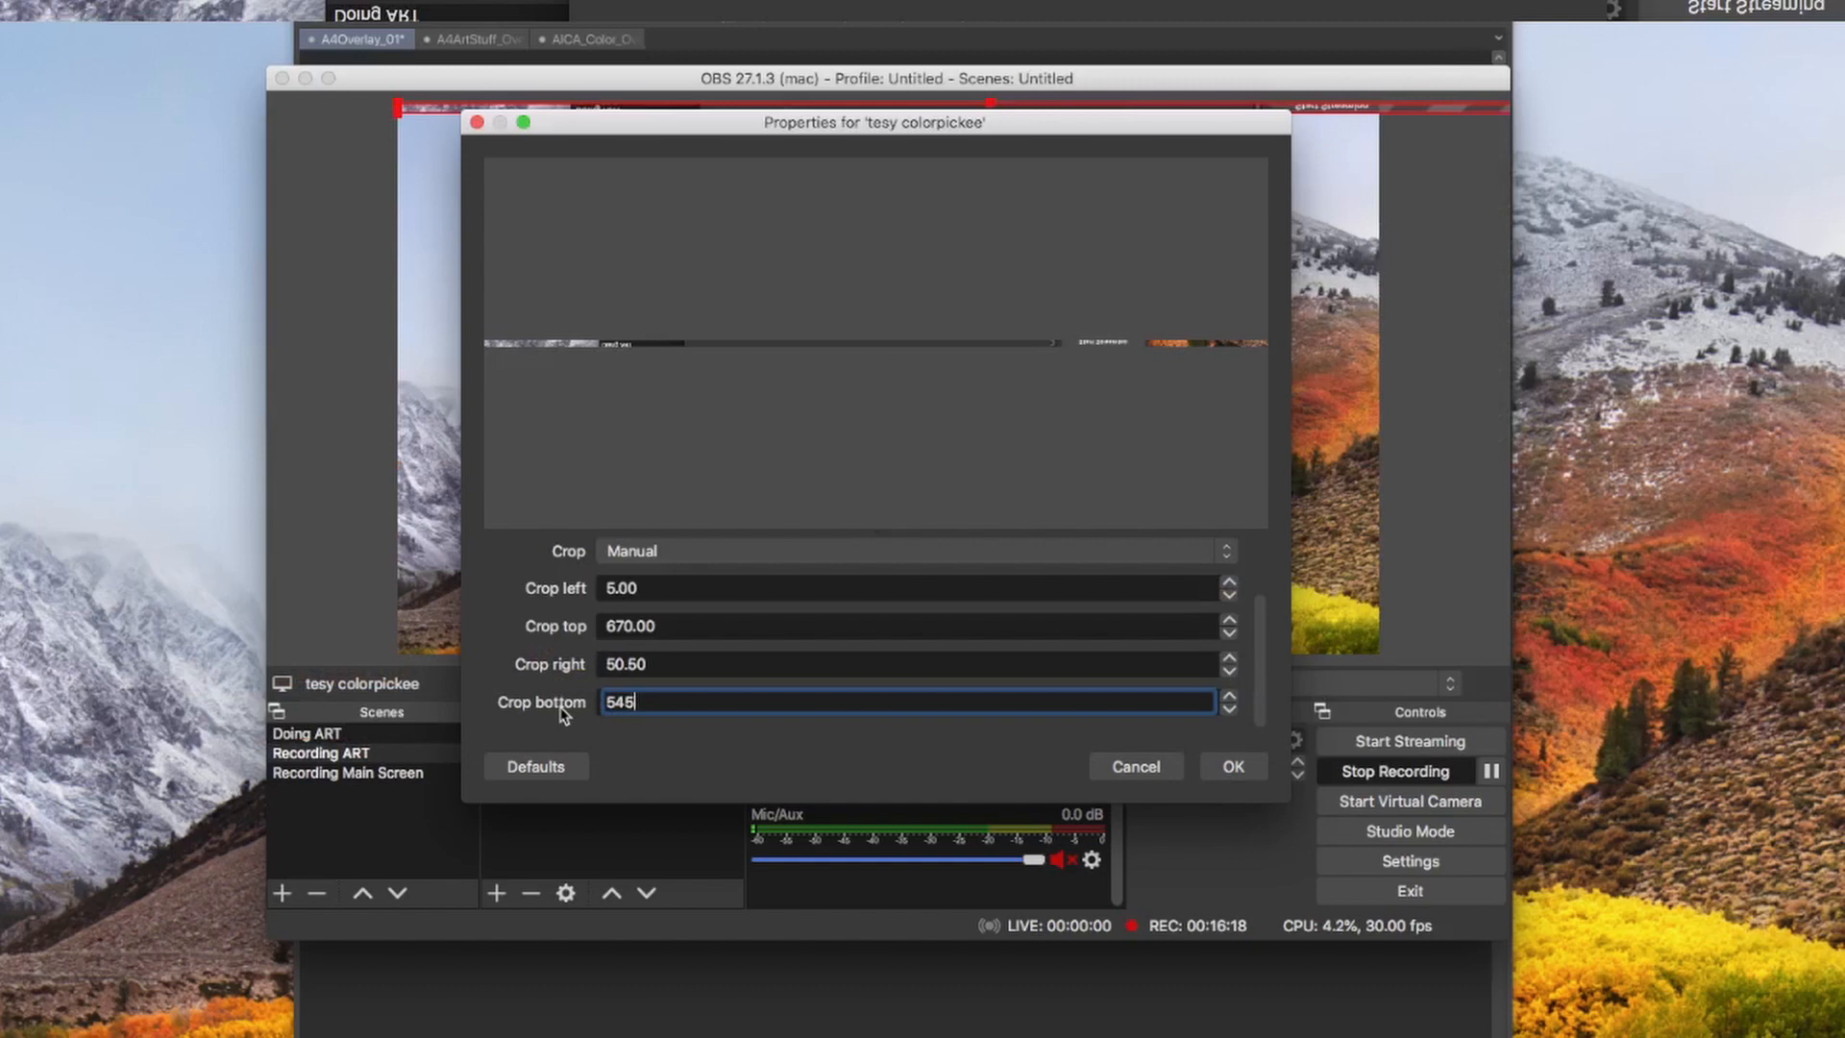
key(Return)
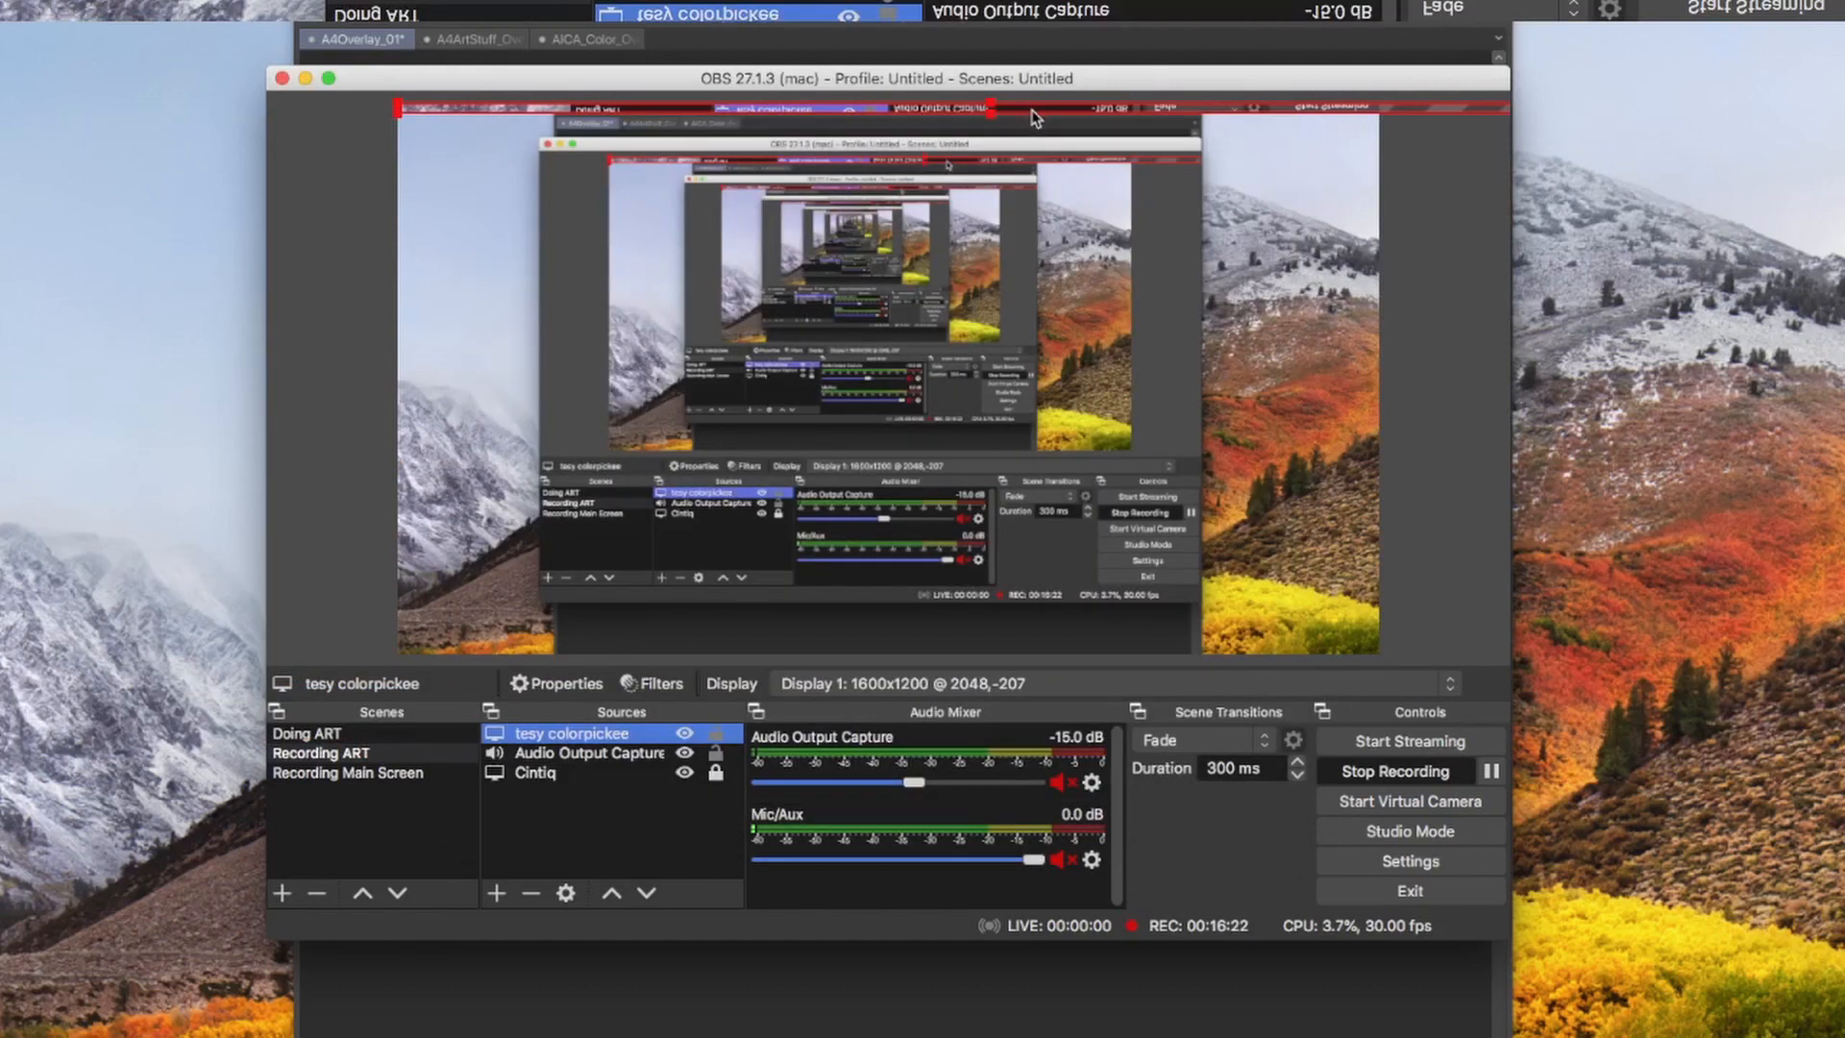
Move the cropped tesy colorpickee strip from the upper edge down past the middle of the preview.
drag(1036, 111, 1025, 433)
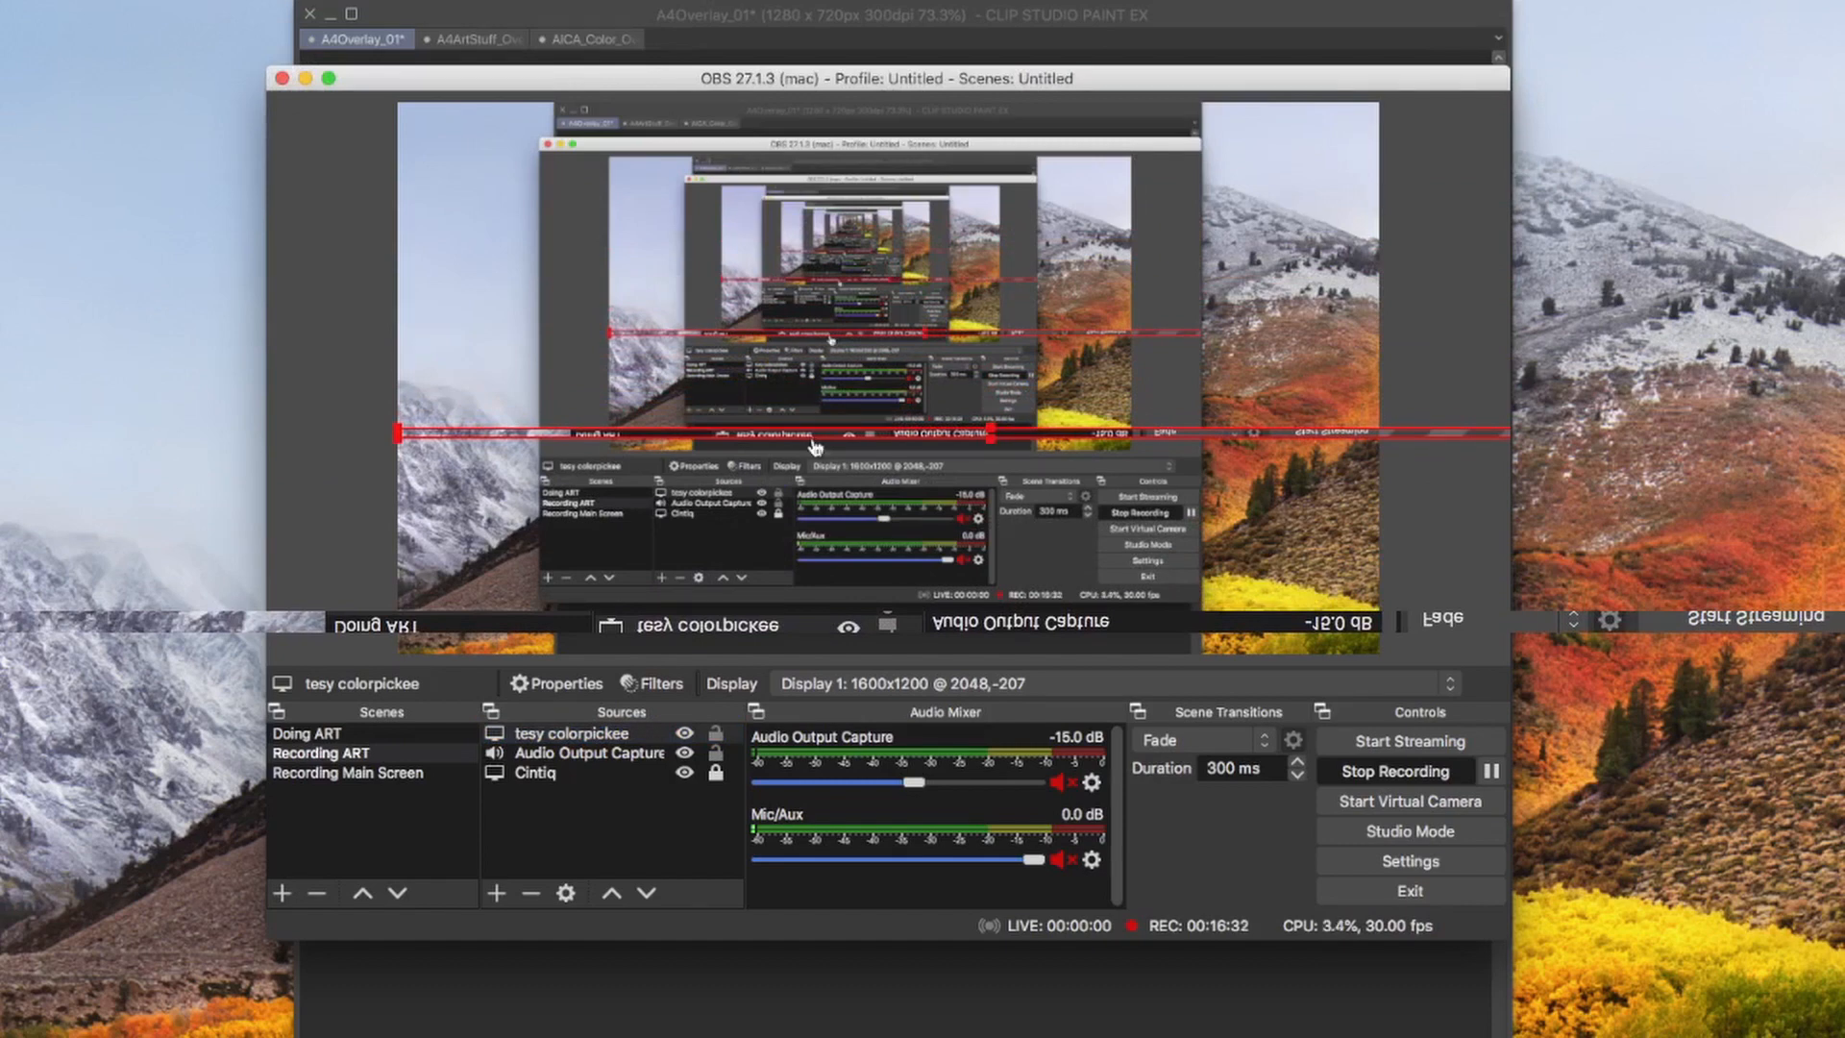
key(super+Tab)
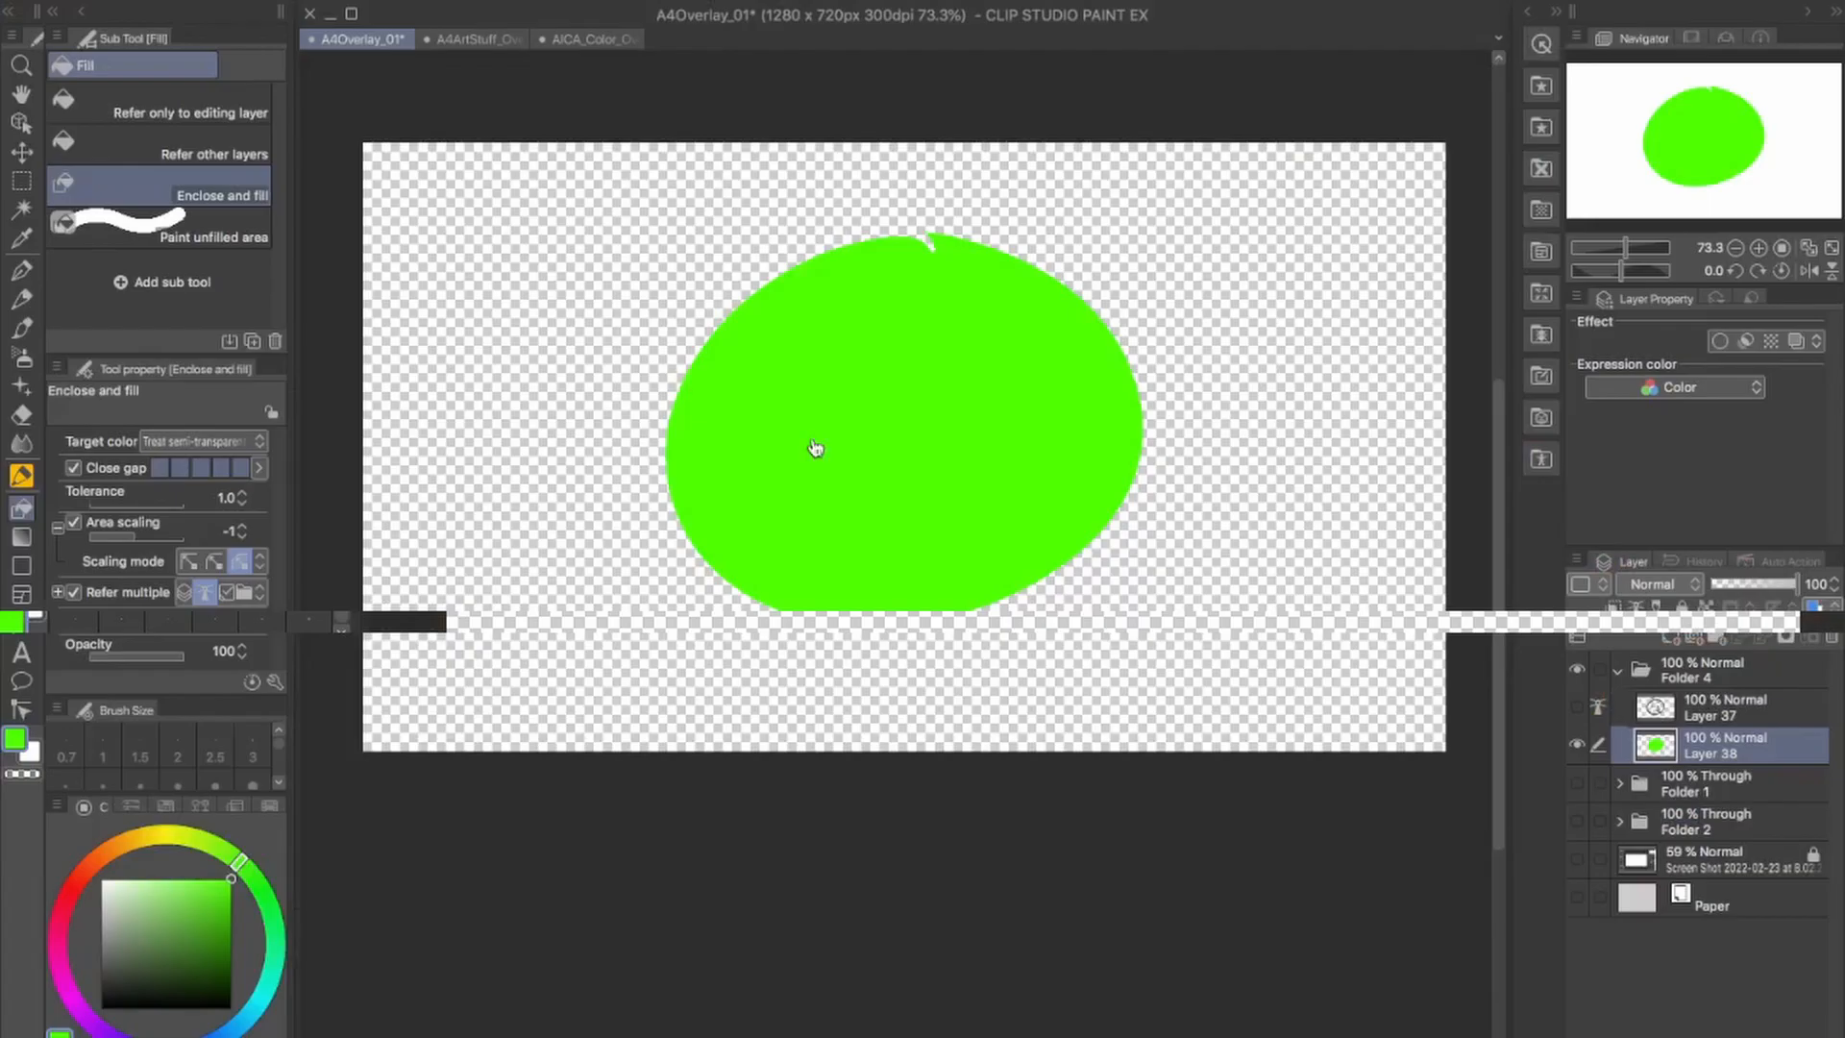
key(super+Tab)
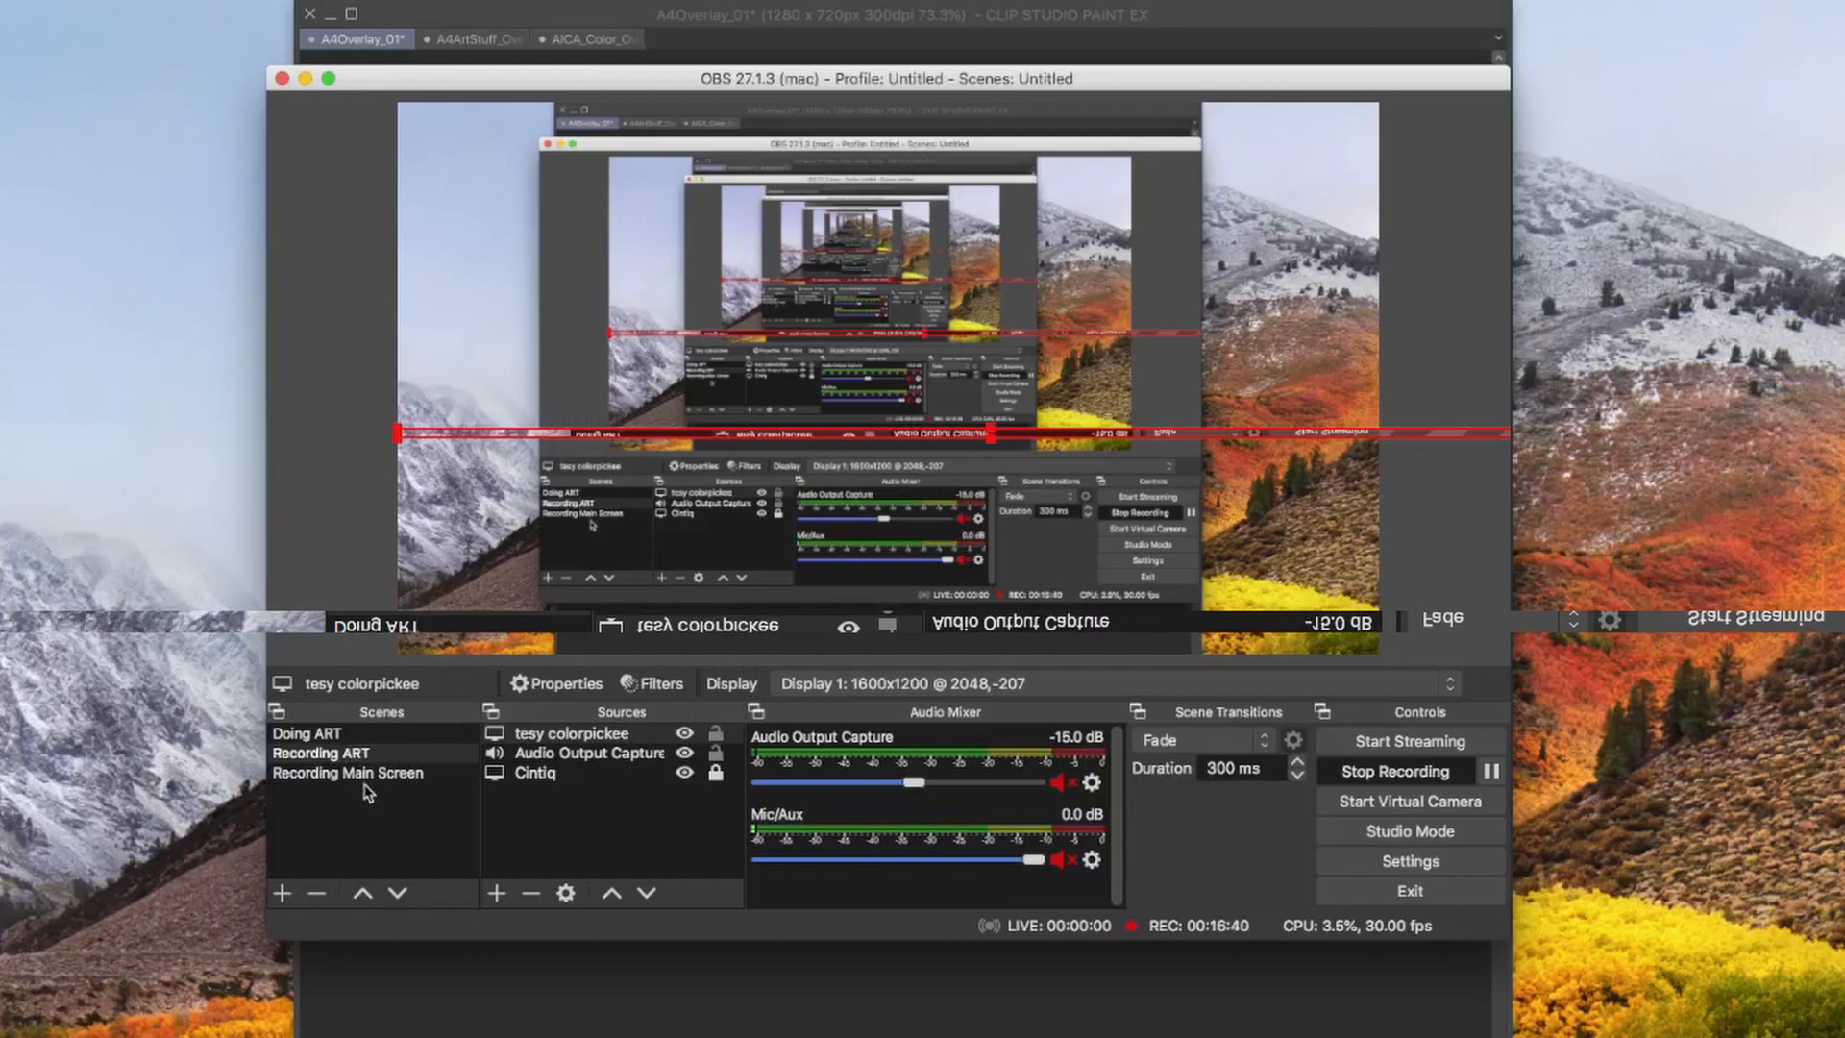
Check the manual crop values of the existing Color Picker source in the Doing ART scene.
click(353, 752)
double_click(544, 803)
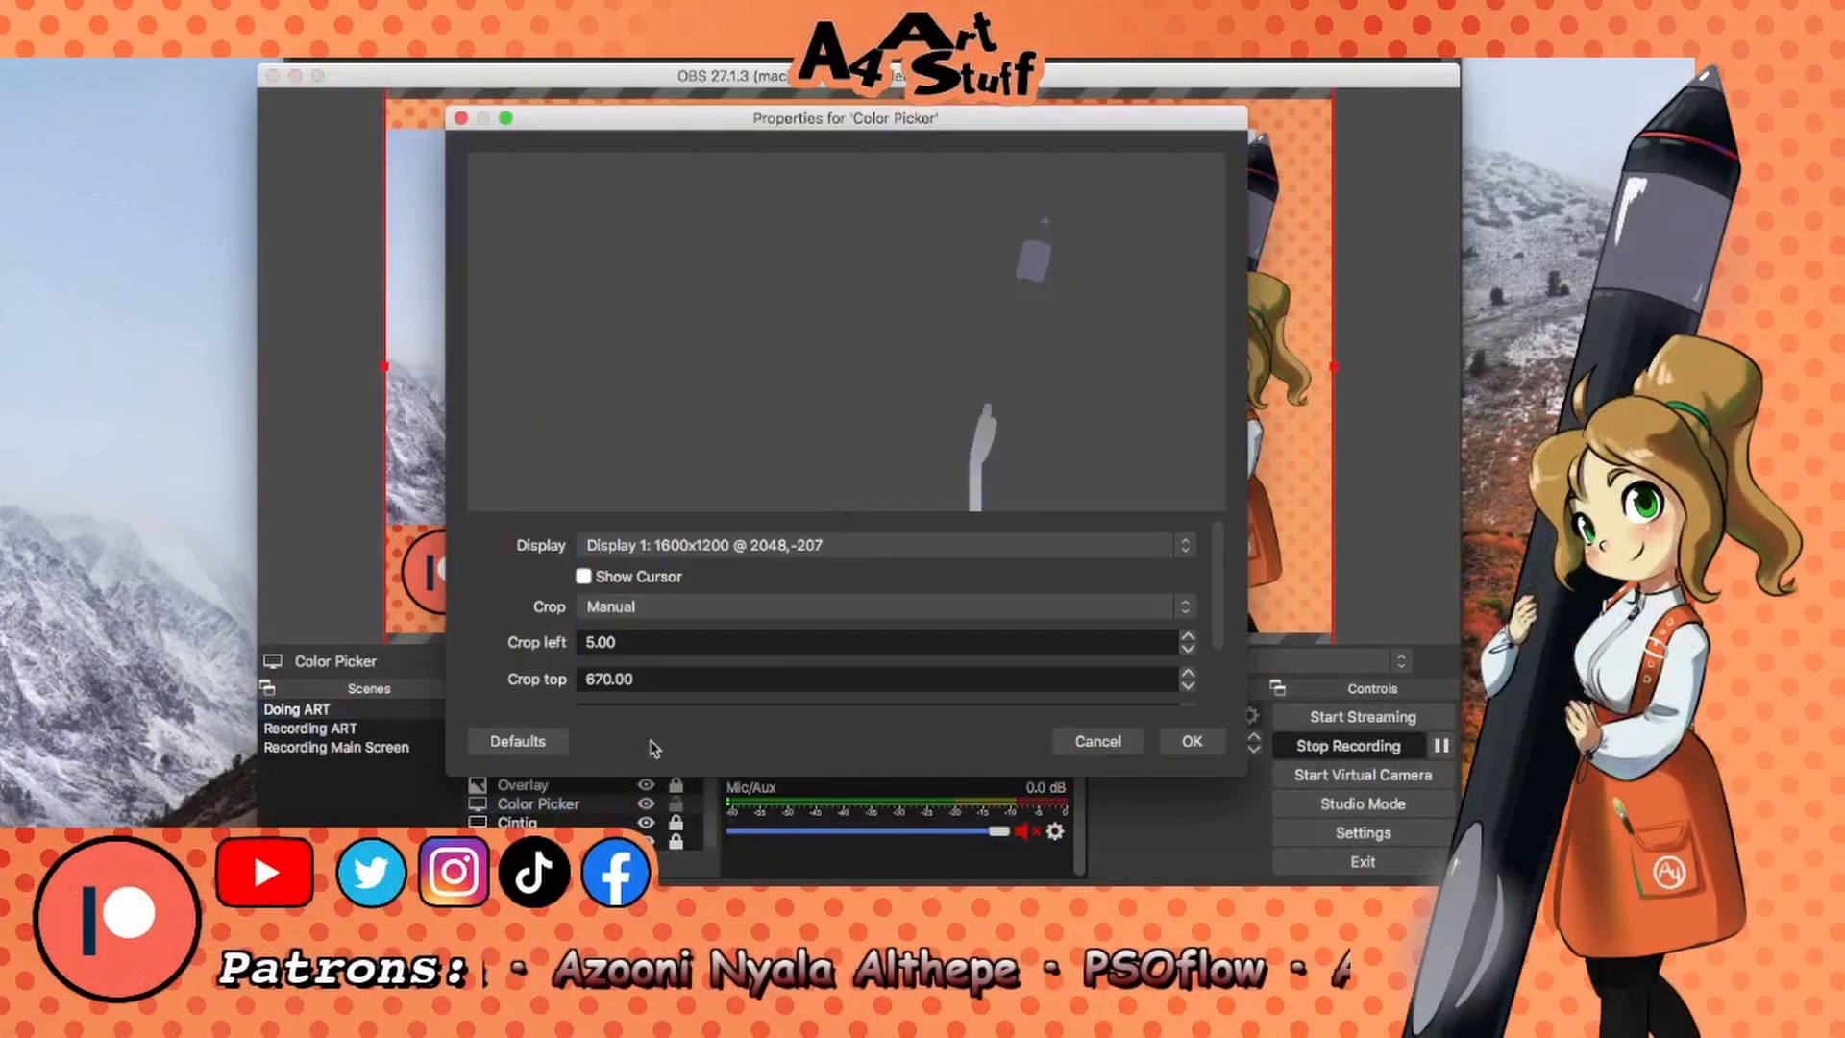
scroll(855, 641, down, 2)
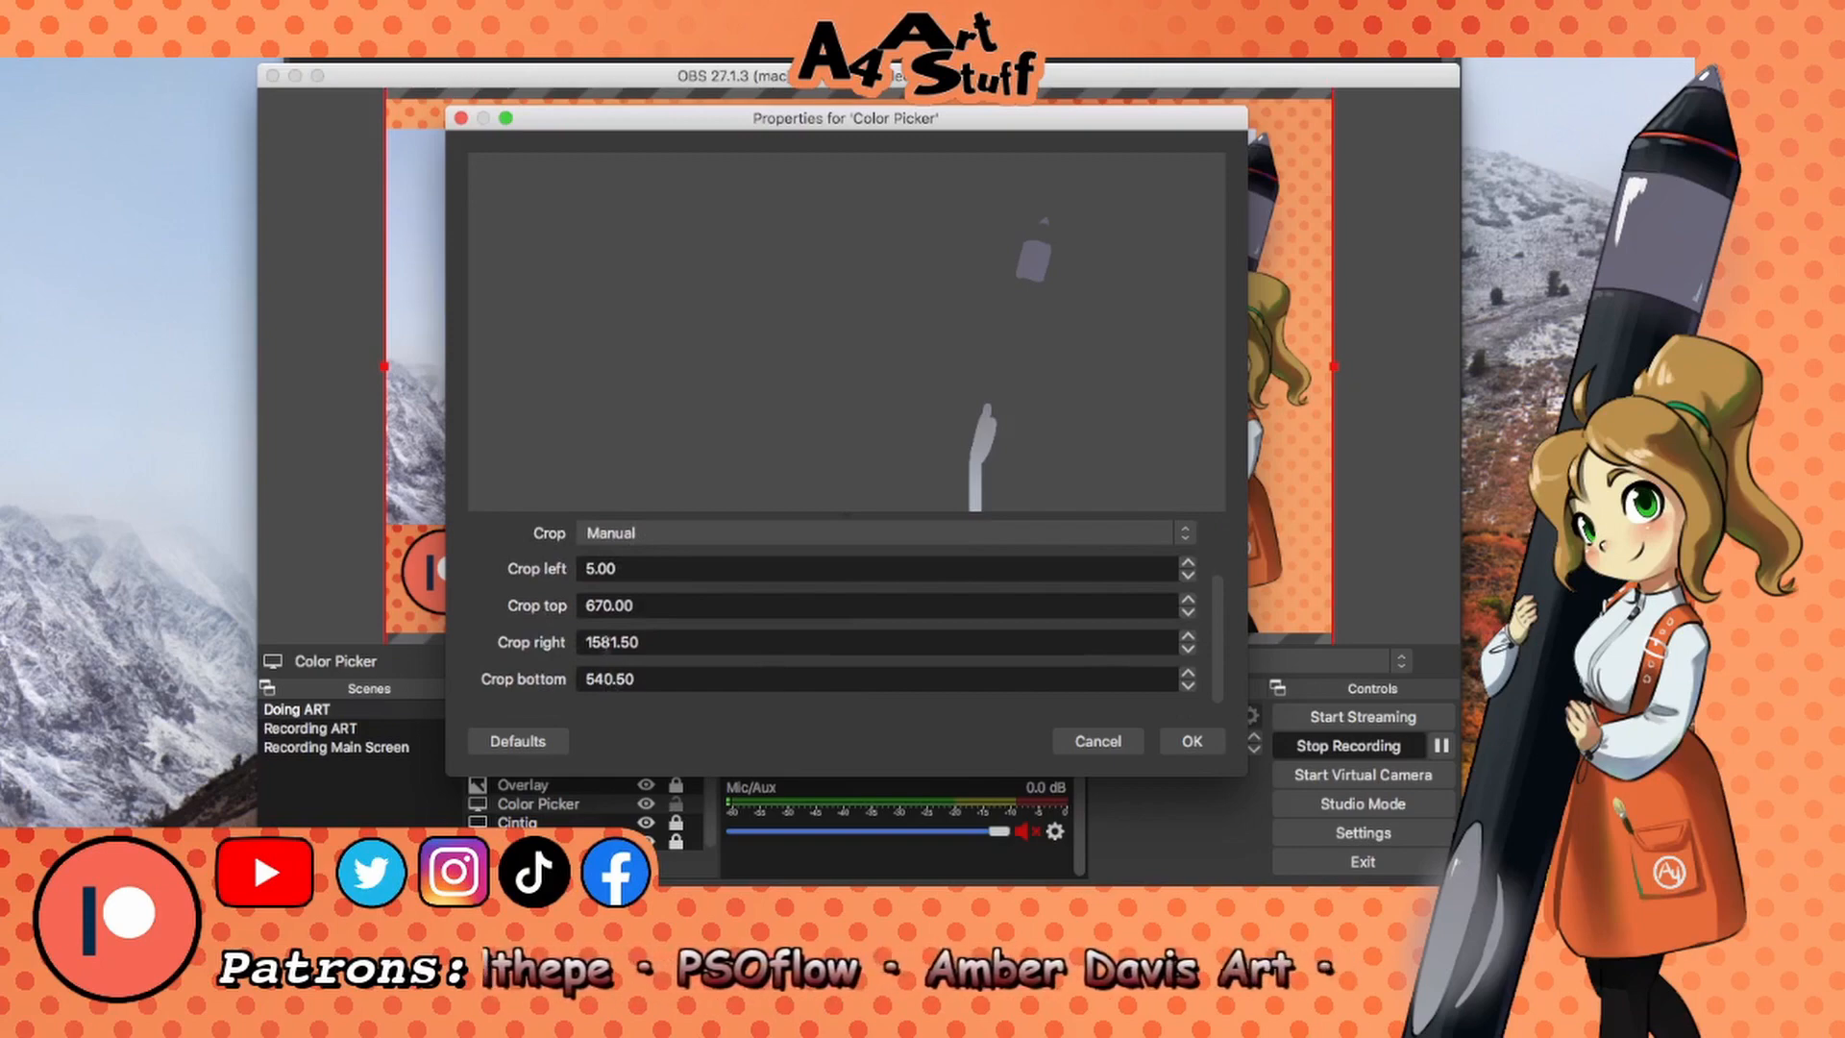
click(1098, 740)
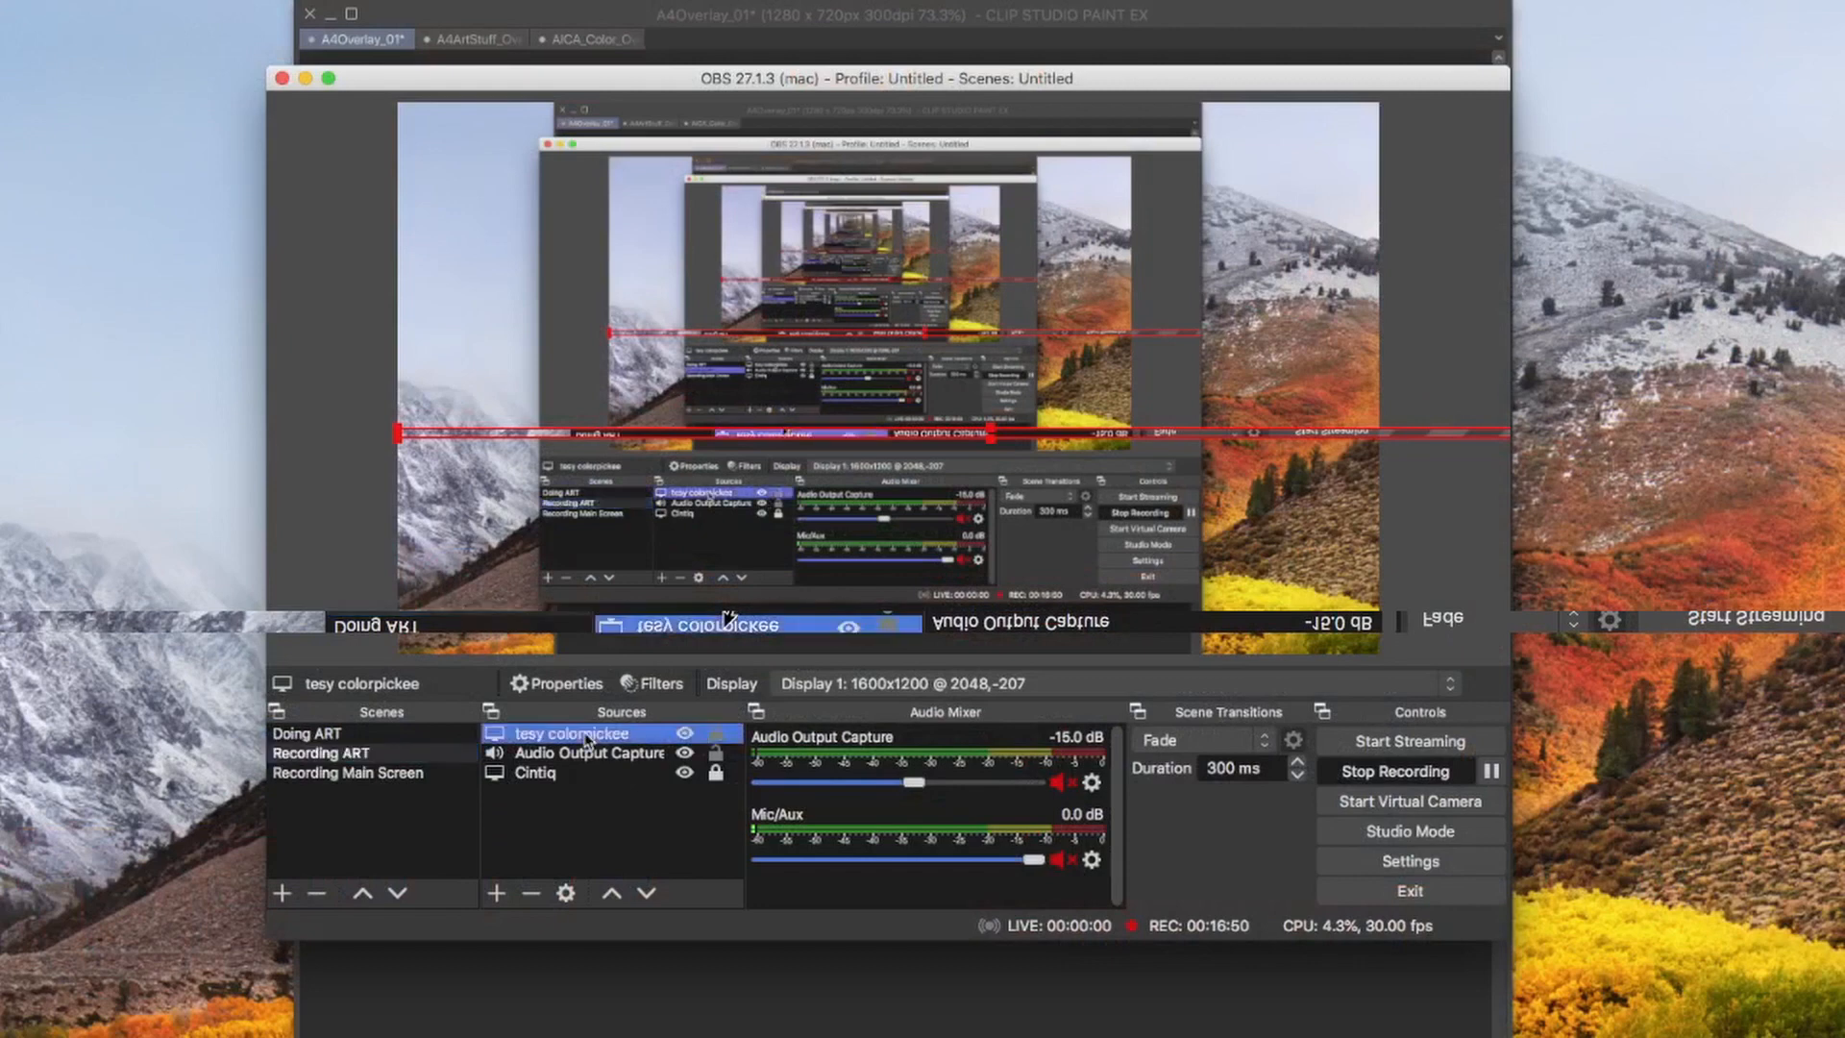
Reopen the tesy colorpickee properties and lower Crop bottom to 540.00.
scroll(1247, 601, down, 2)
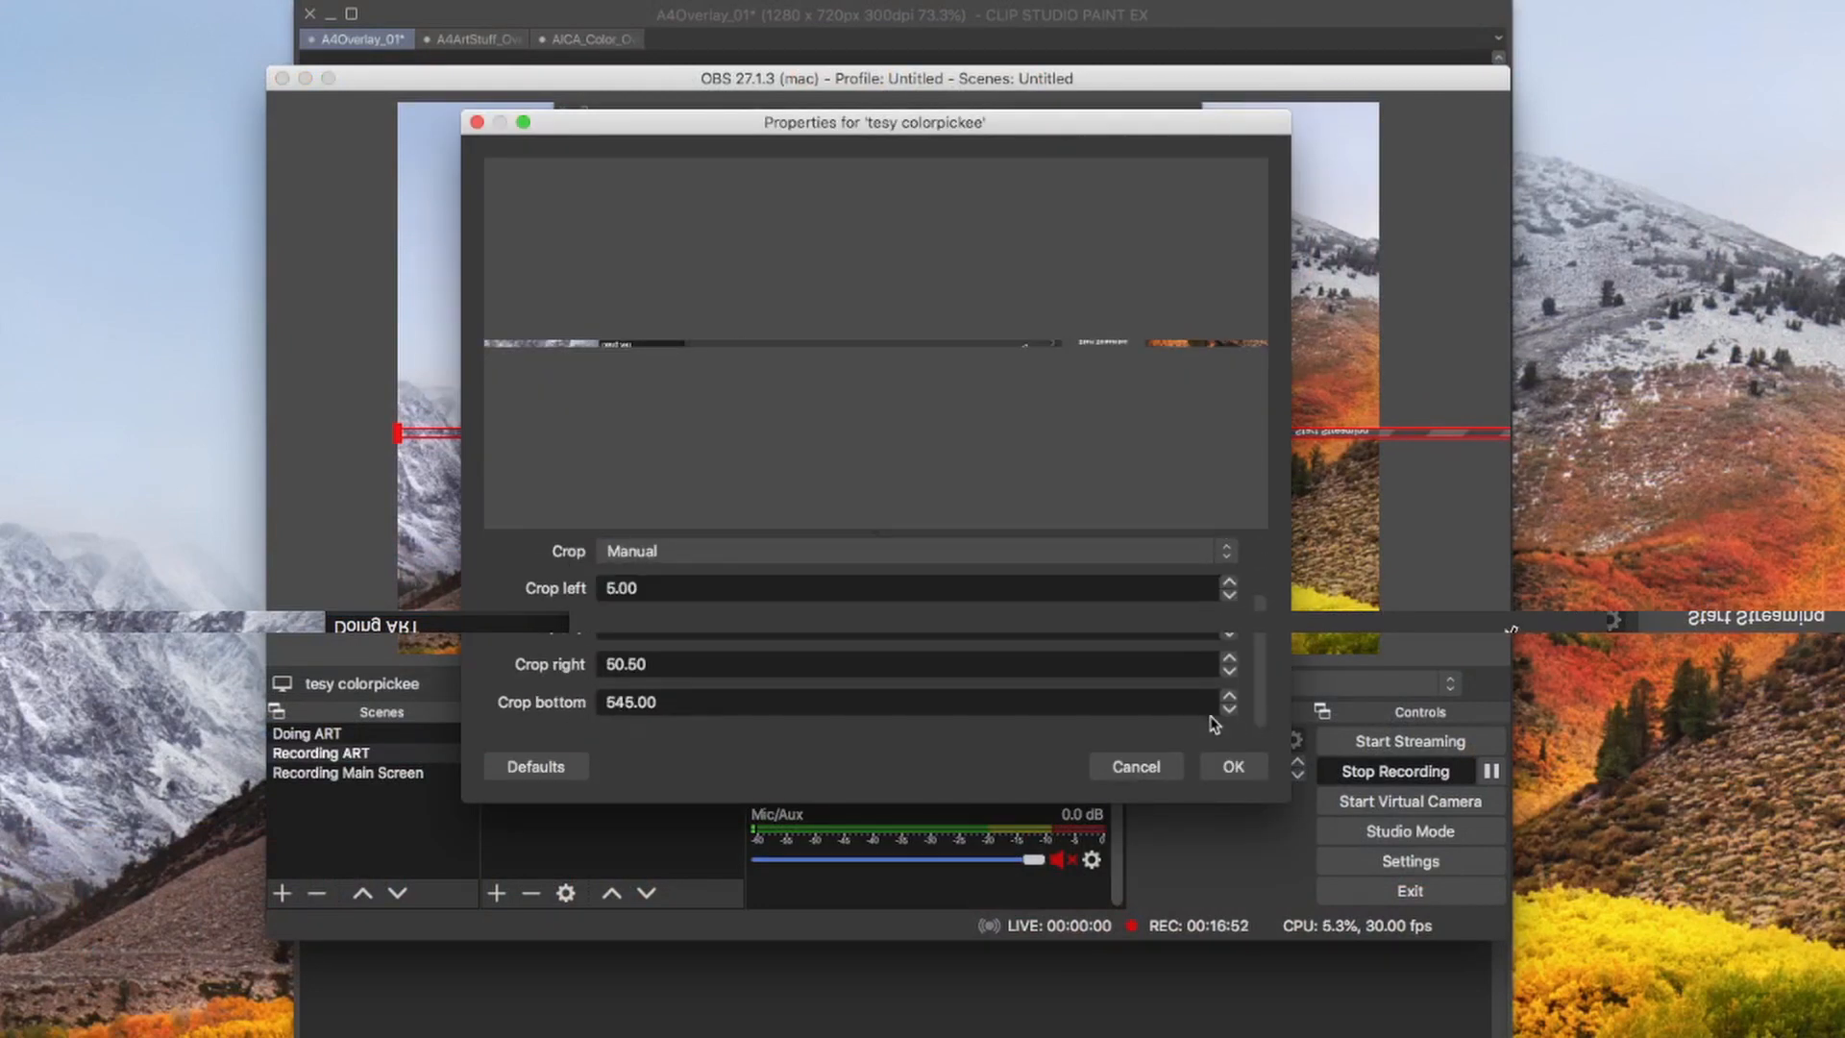
click(1230, 710)
click(1230, 710)
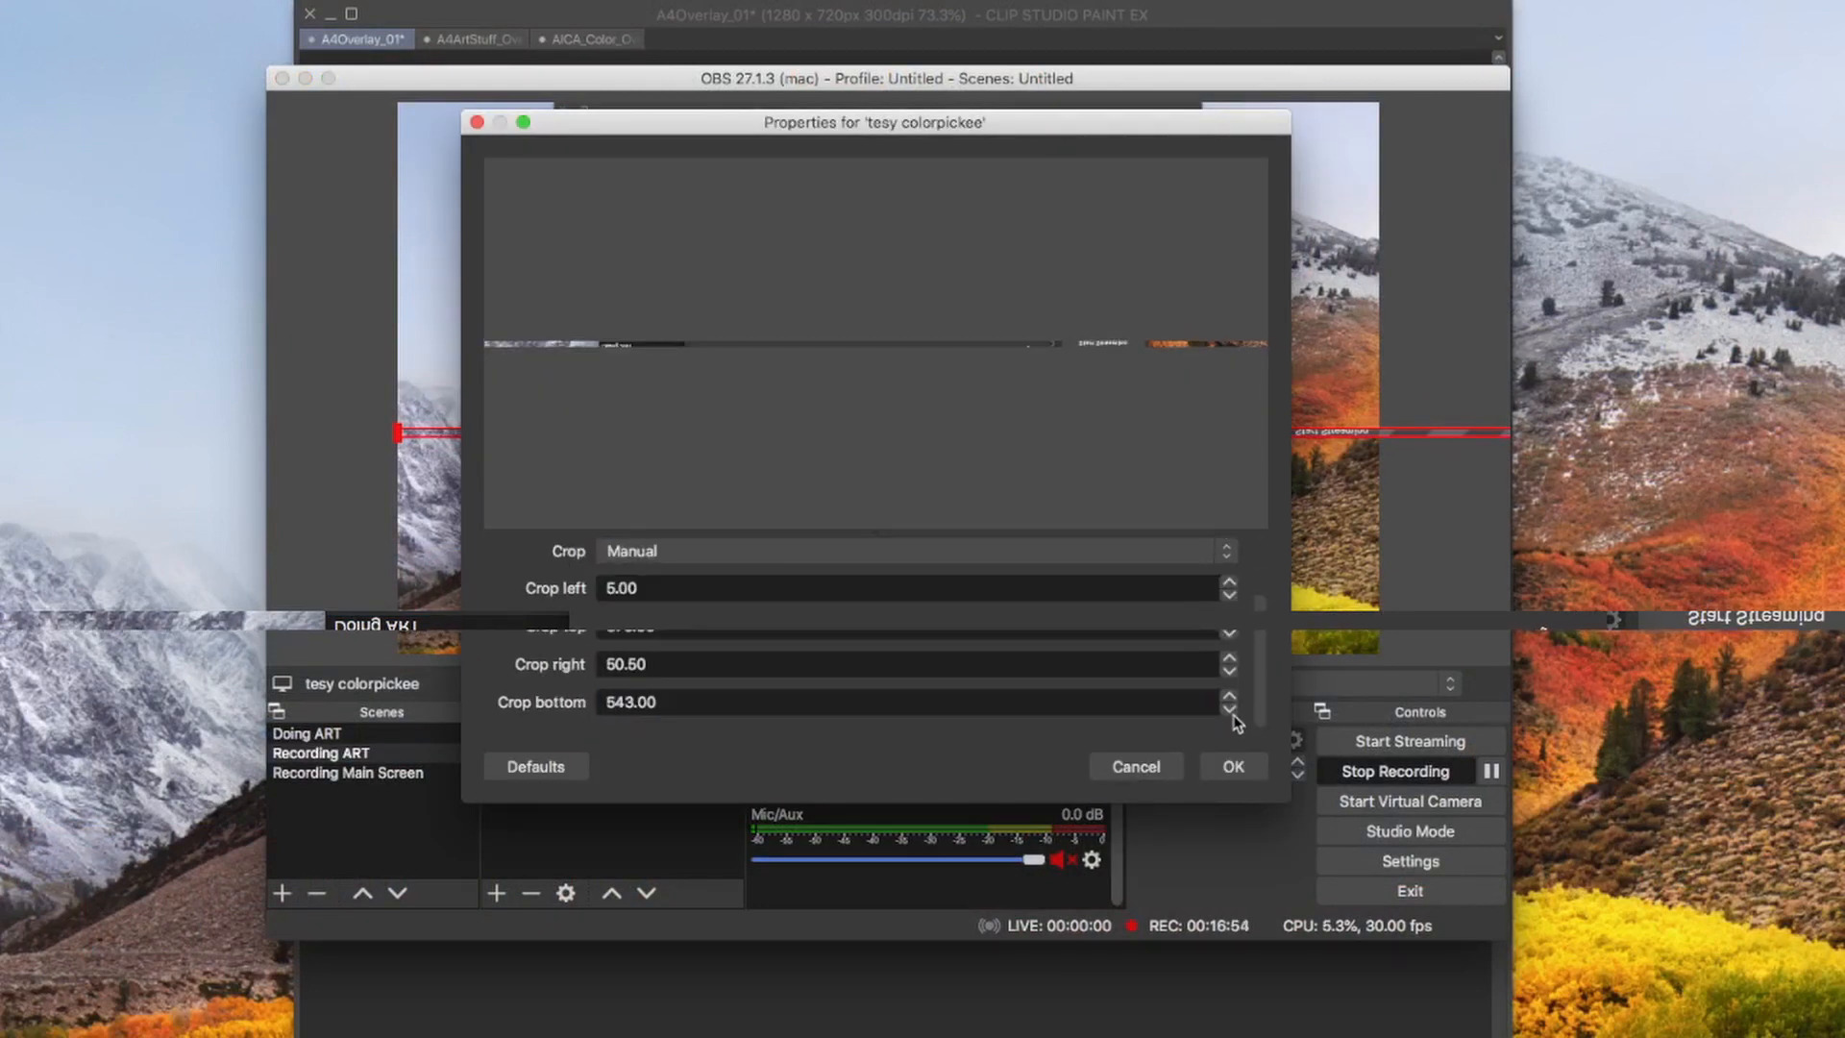
click(1230, 710)
click(1230, 710)
click(1230, 710)
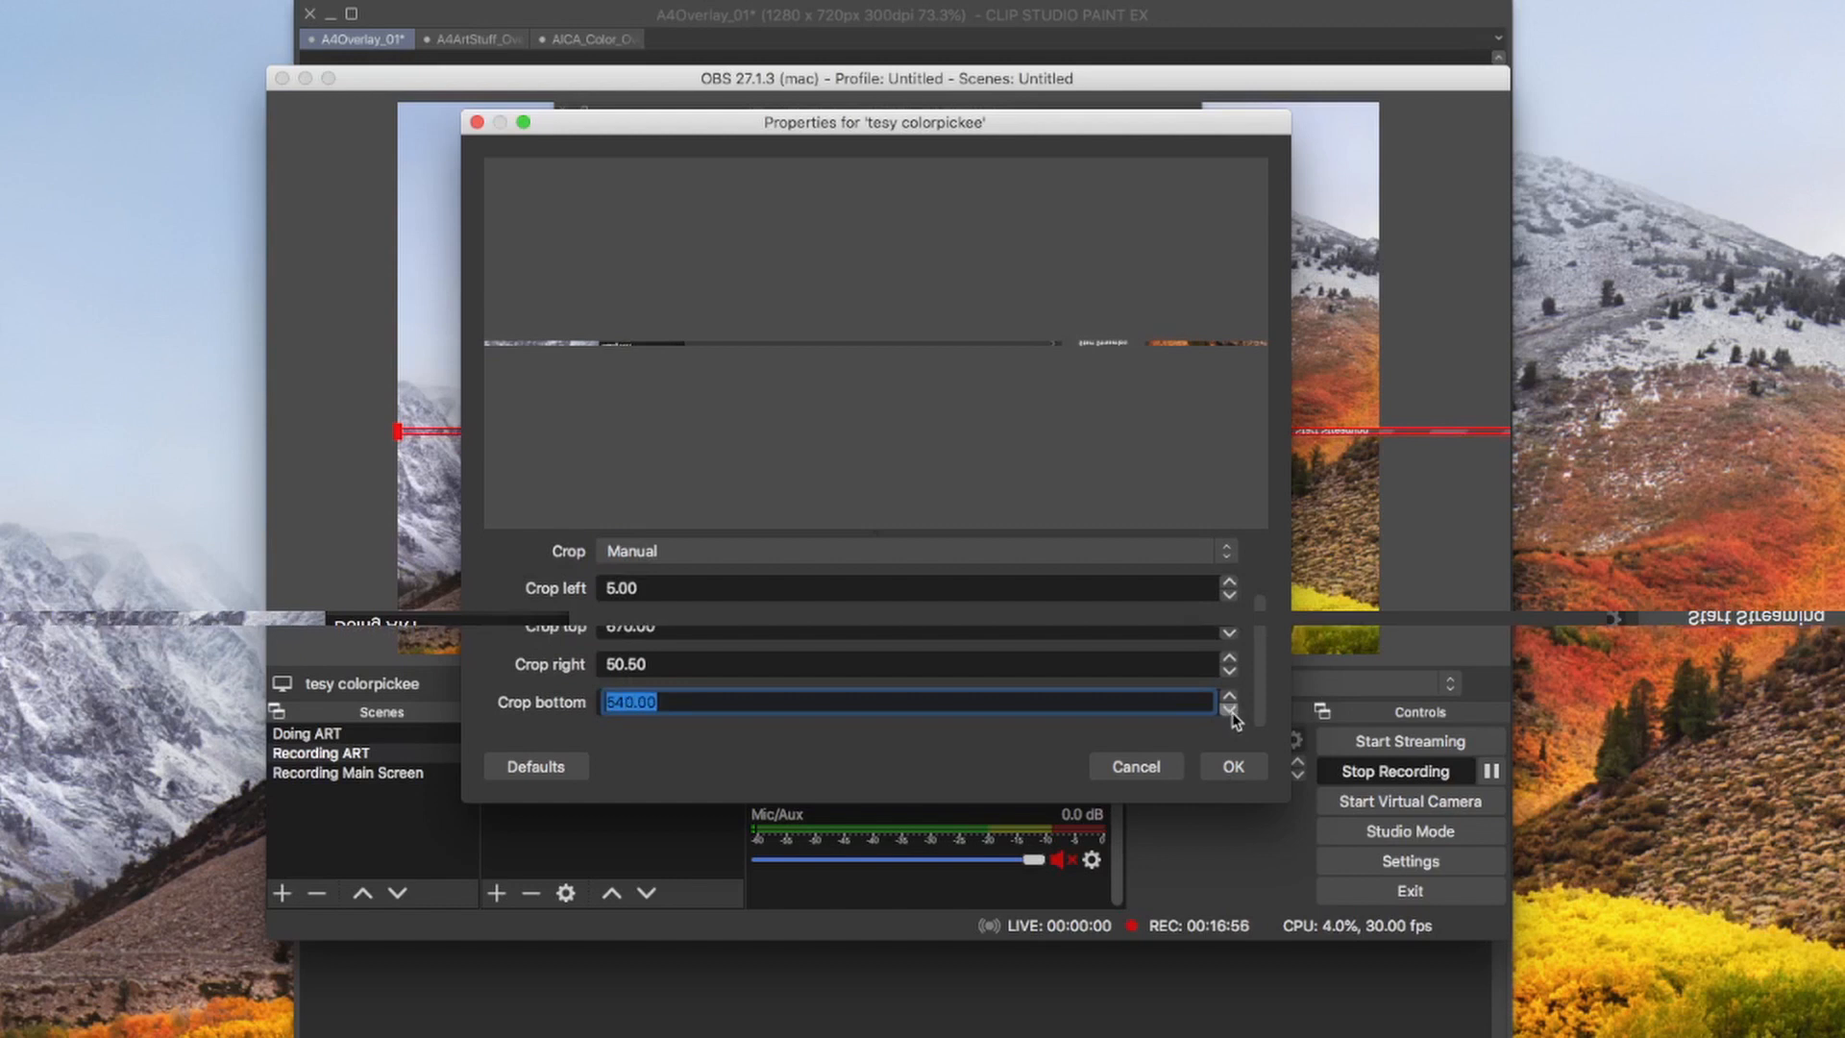
Set the tesy colorpickee source's Crop right to 1581 and accept the properties.
key(shift+Tab)
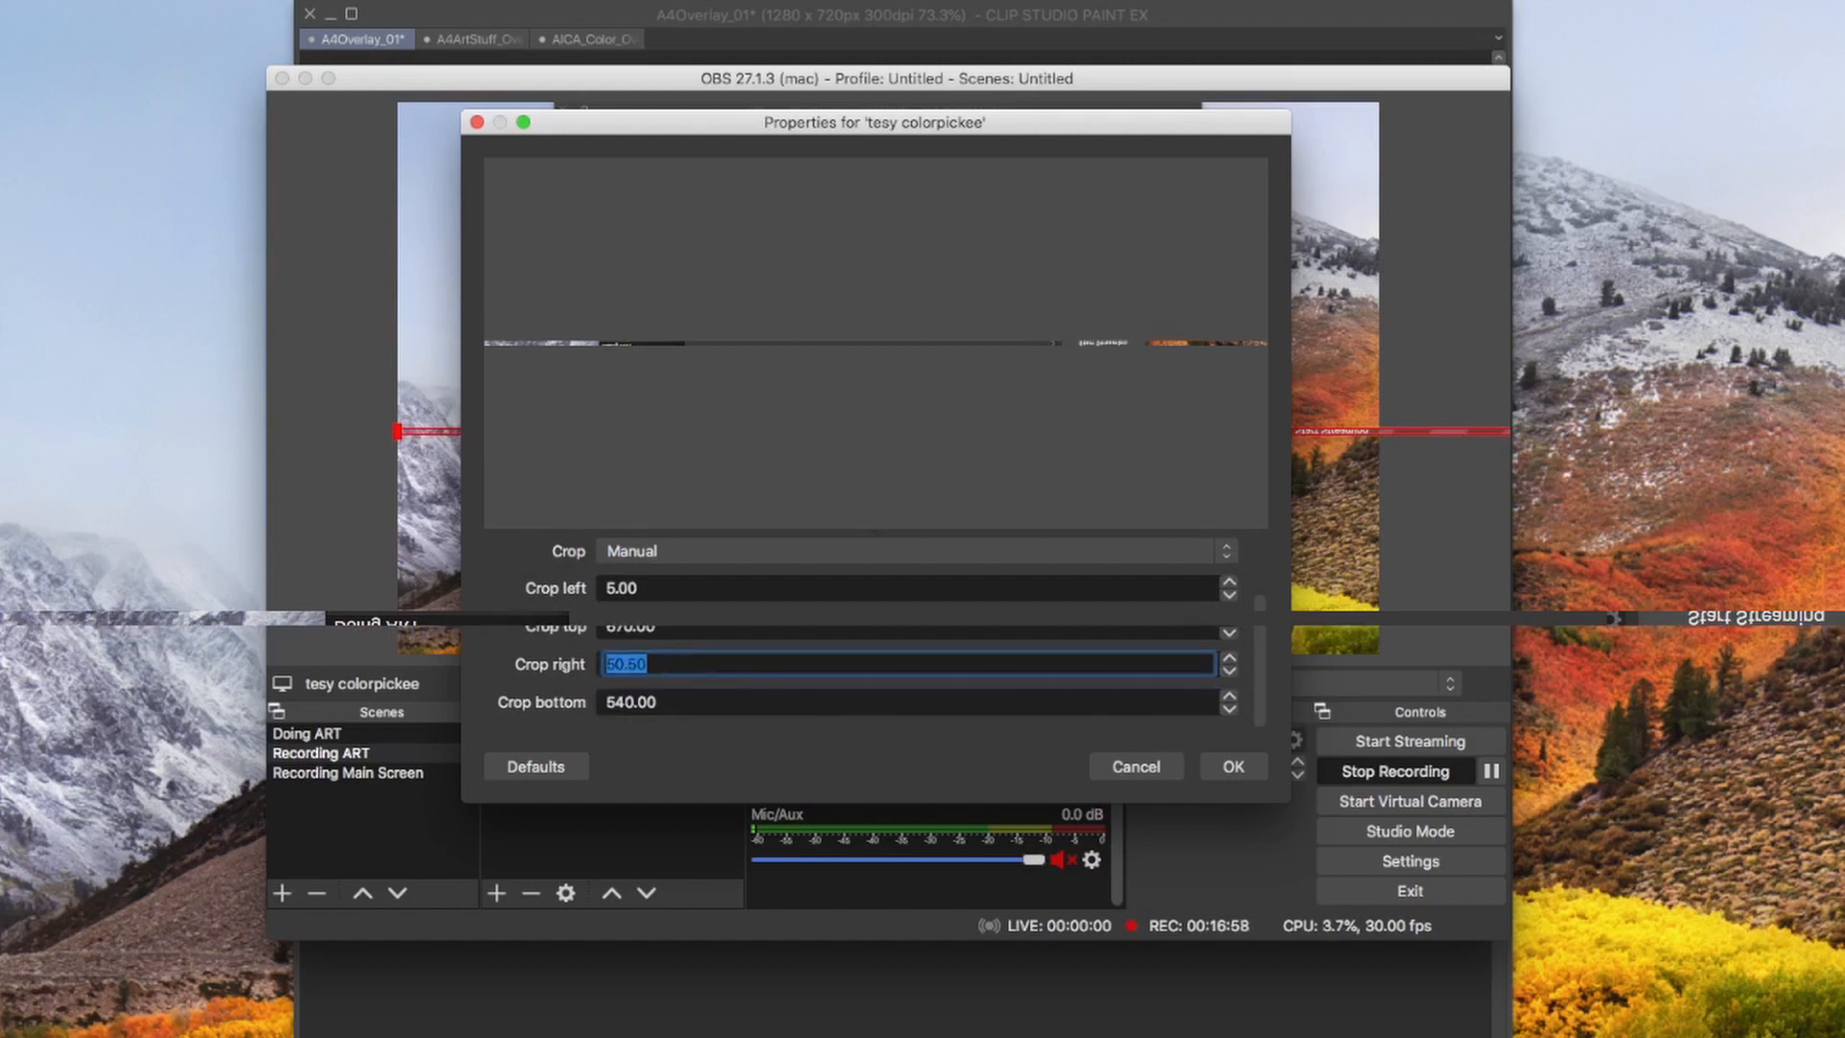
text(1)
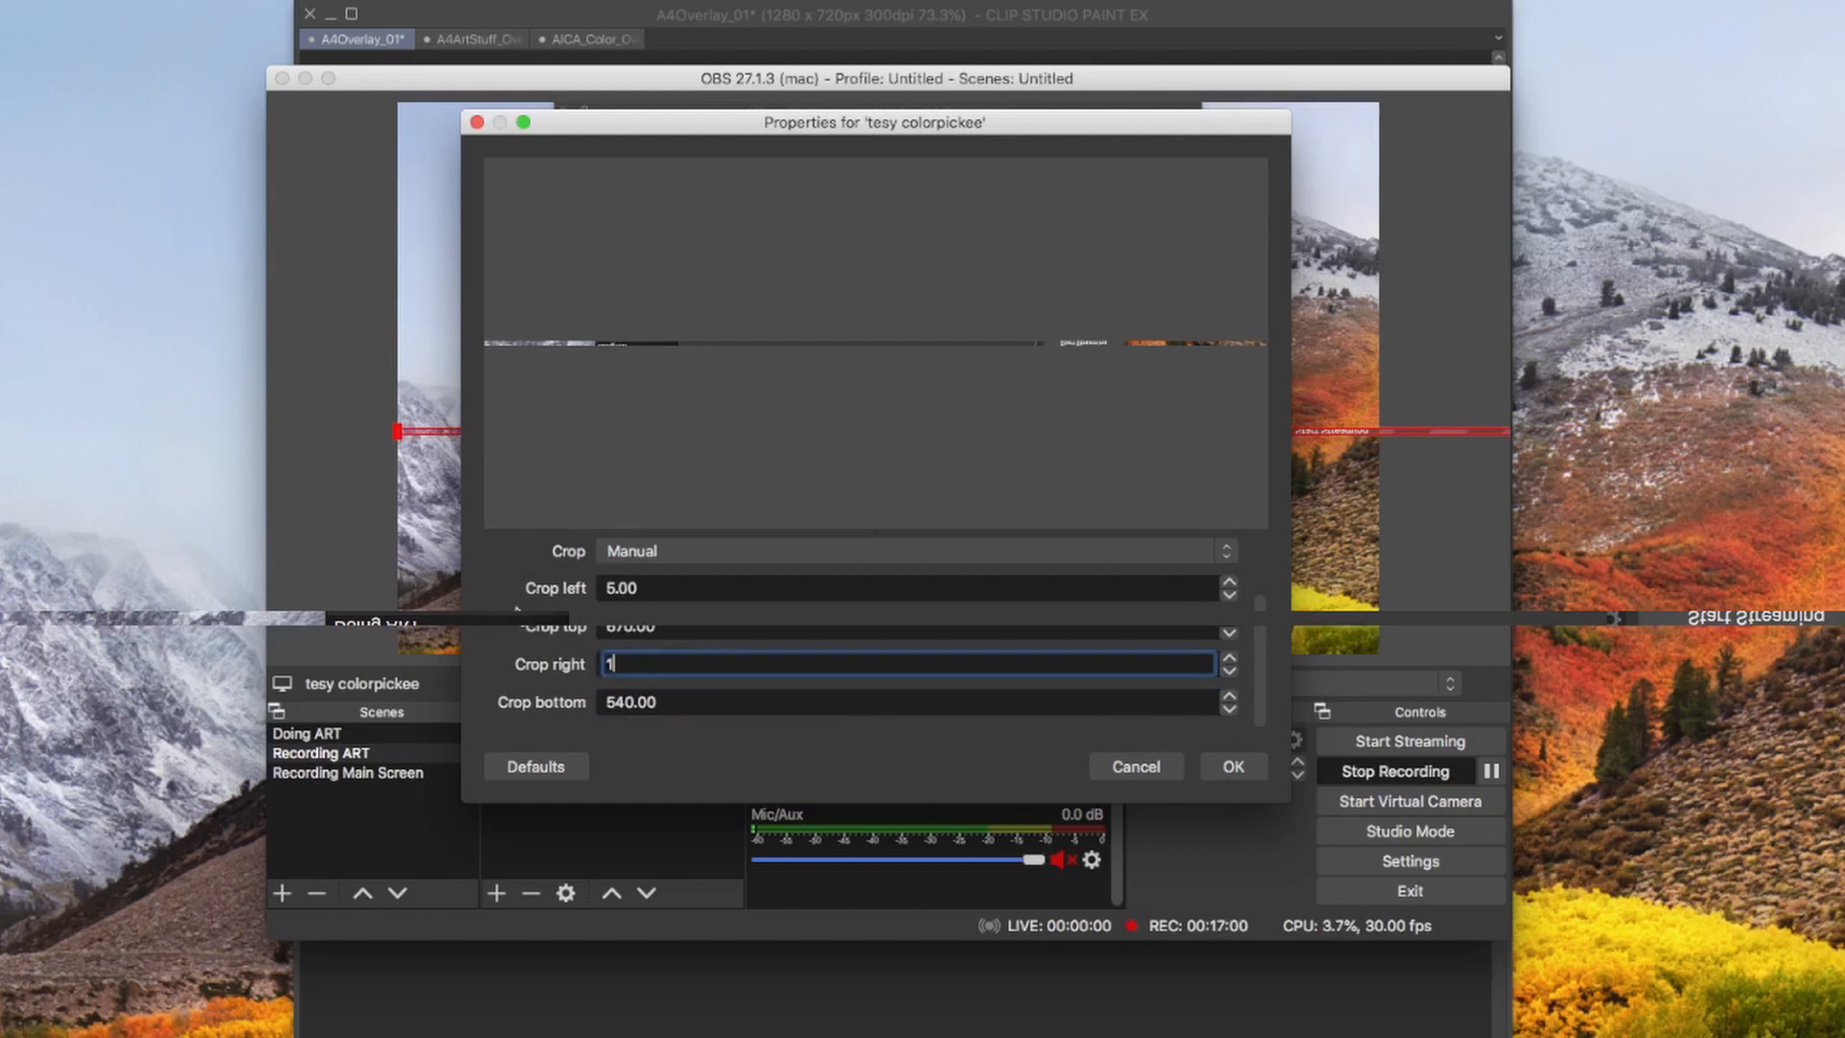
text(581)
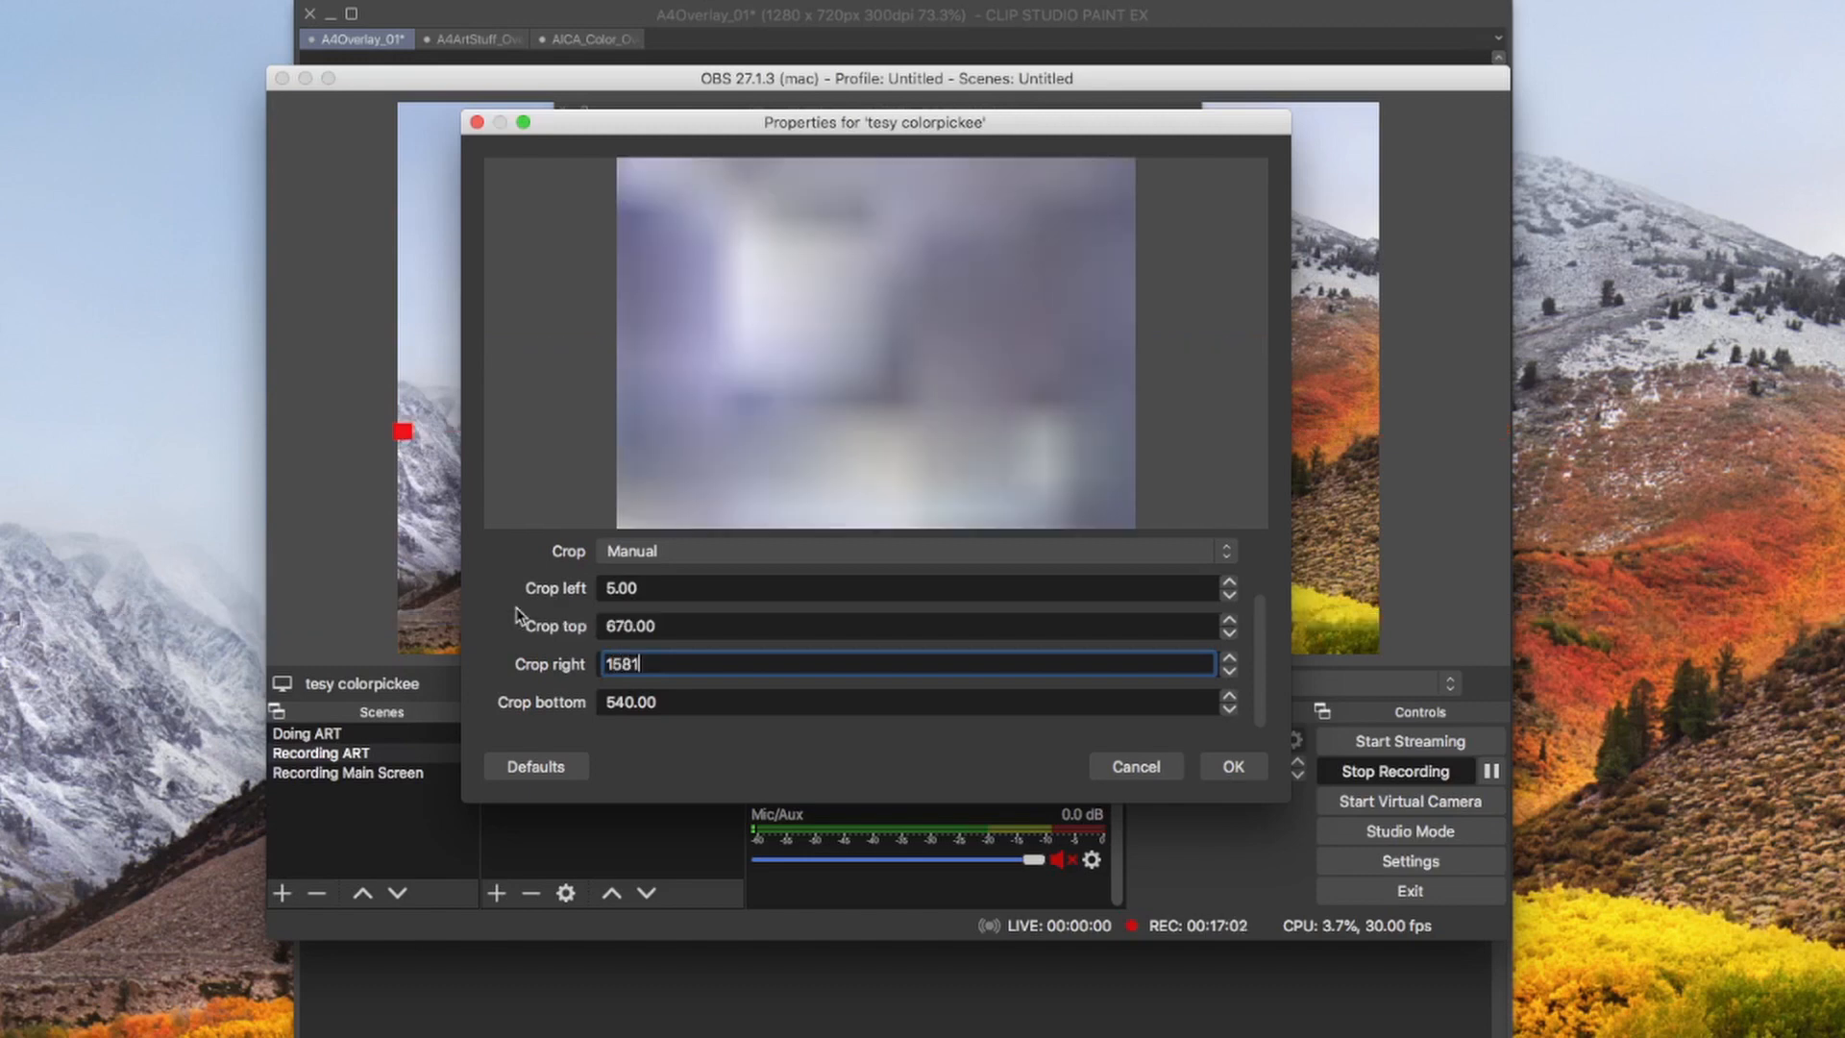
key(Return)
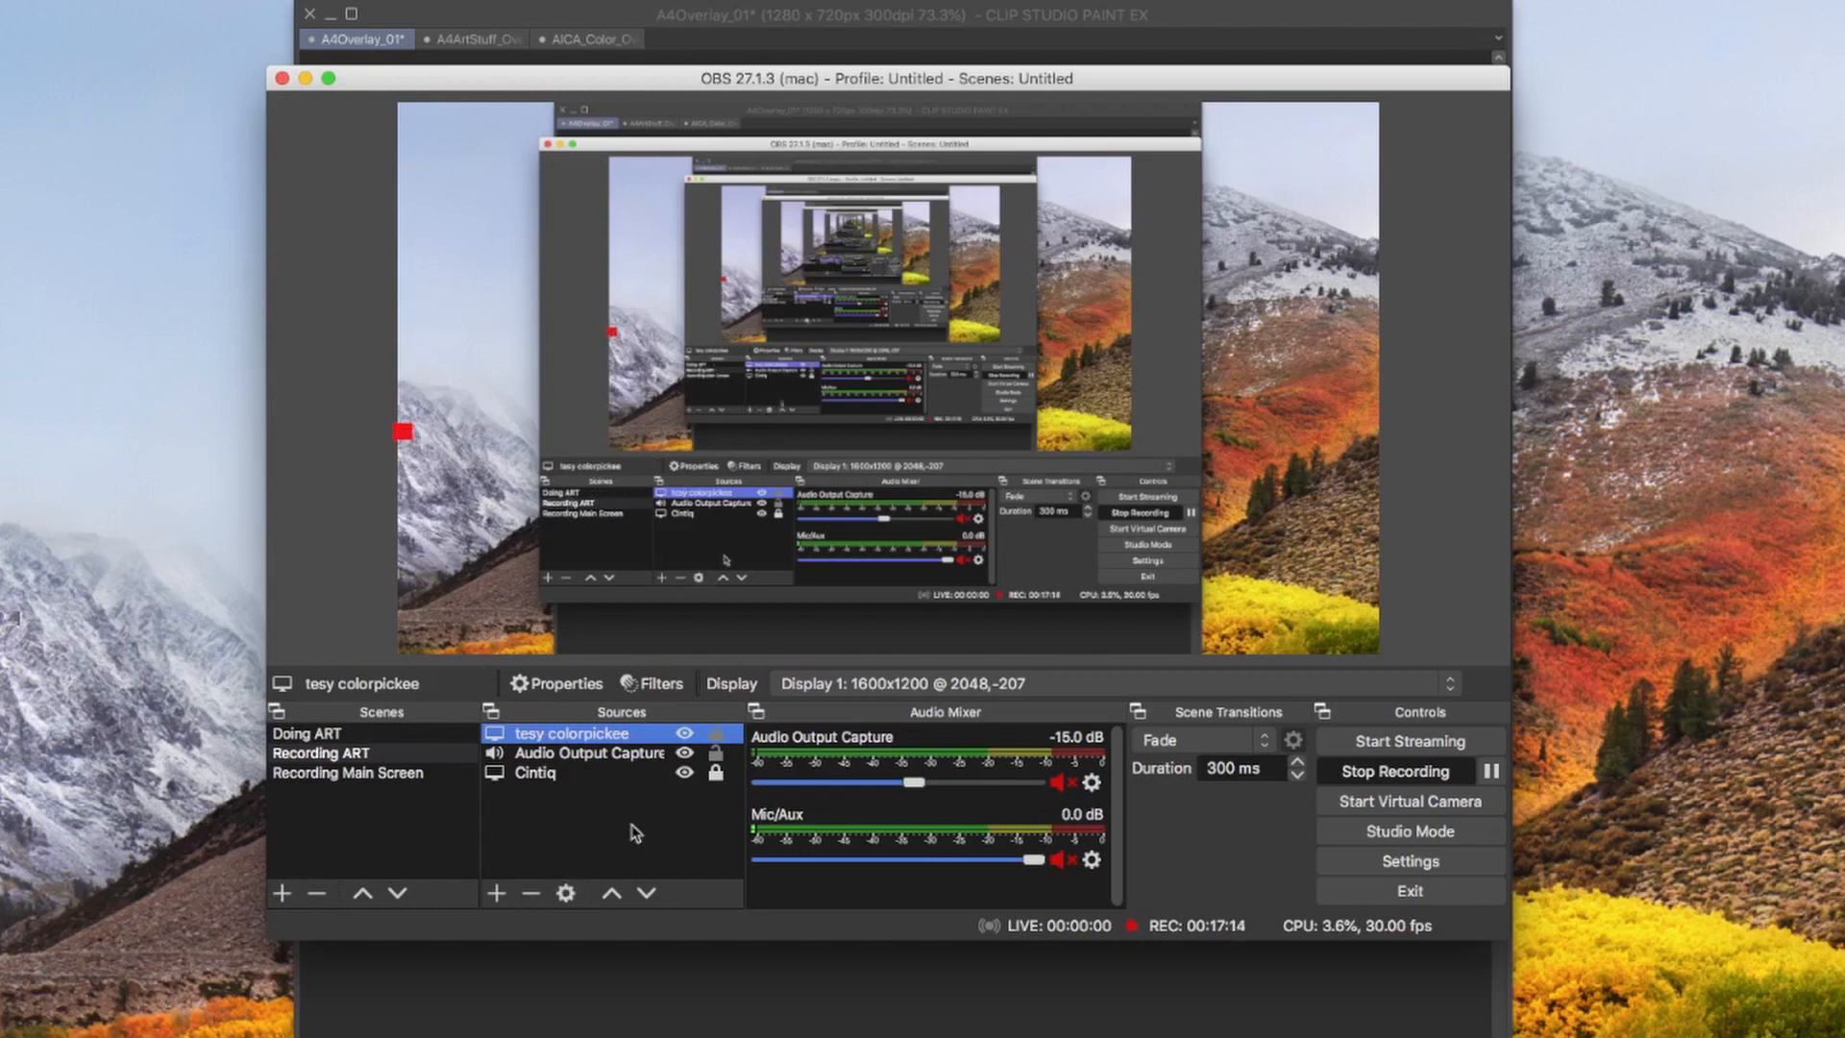
Add an Image Mask/Blend effect filter with its default name to the tesy colorpickee source.
right_click(565, 732)
click(534, 836)
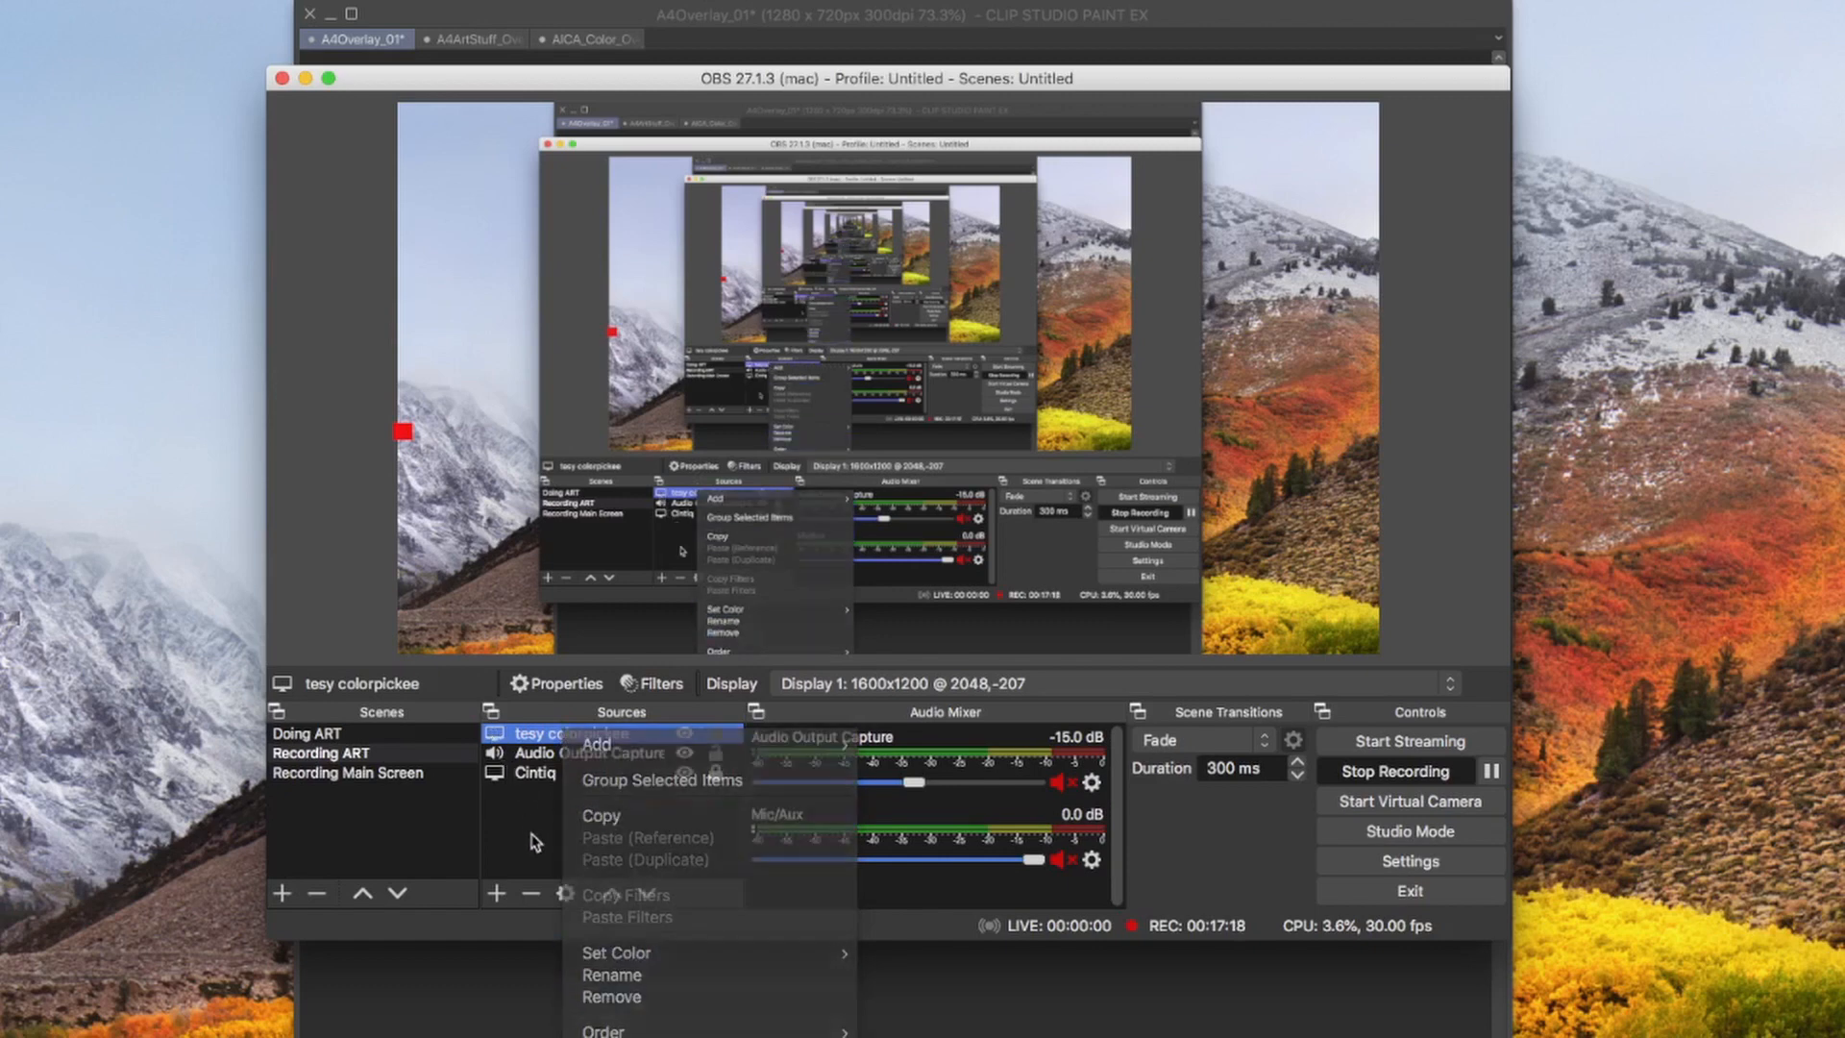
right_click(563, 739)
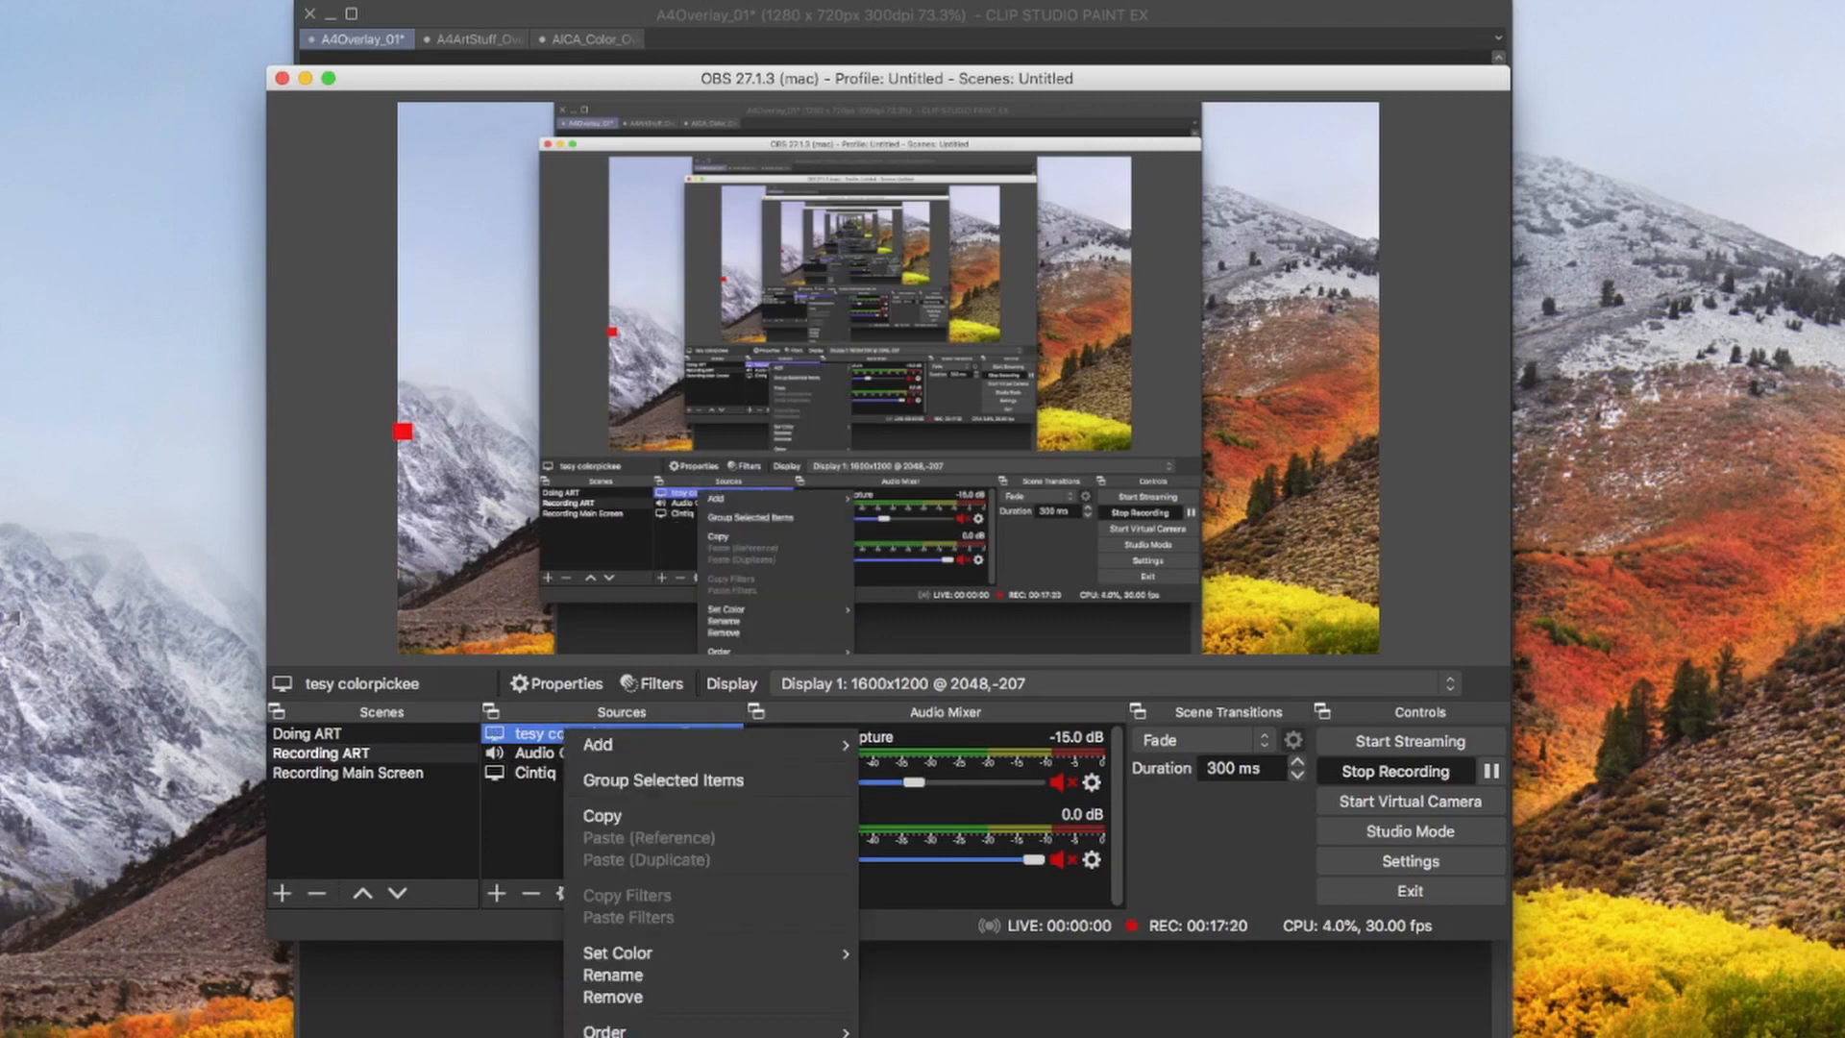
click(625, 1036)
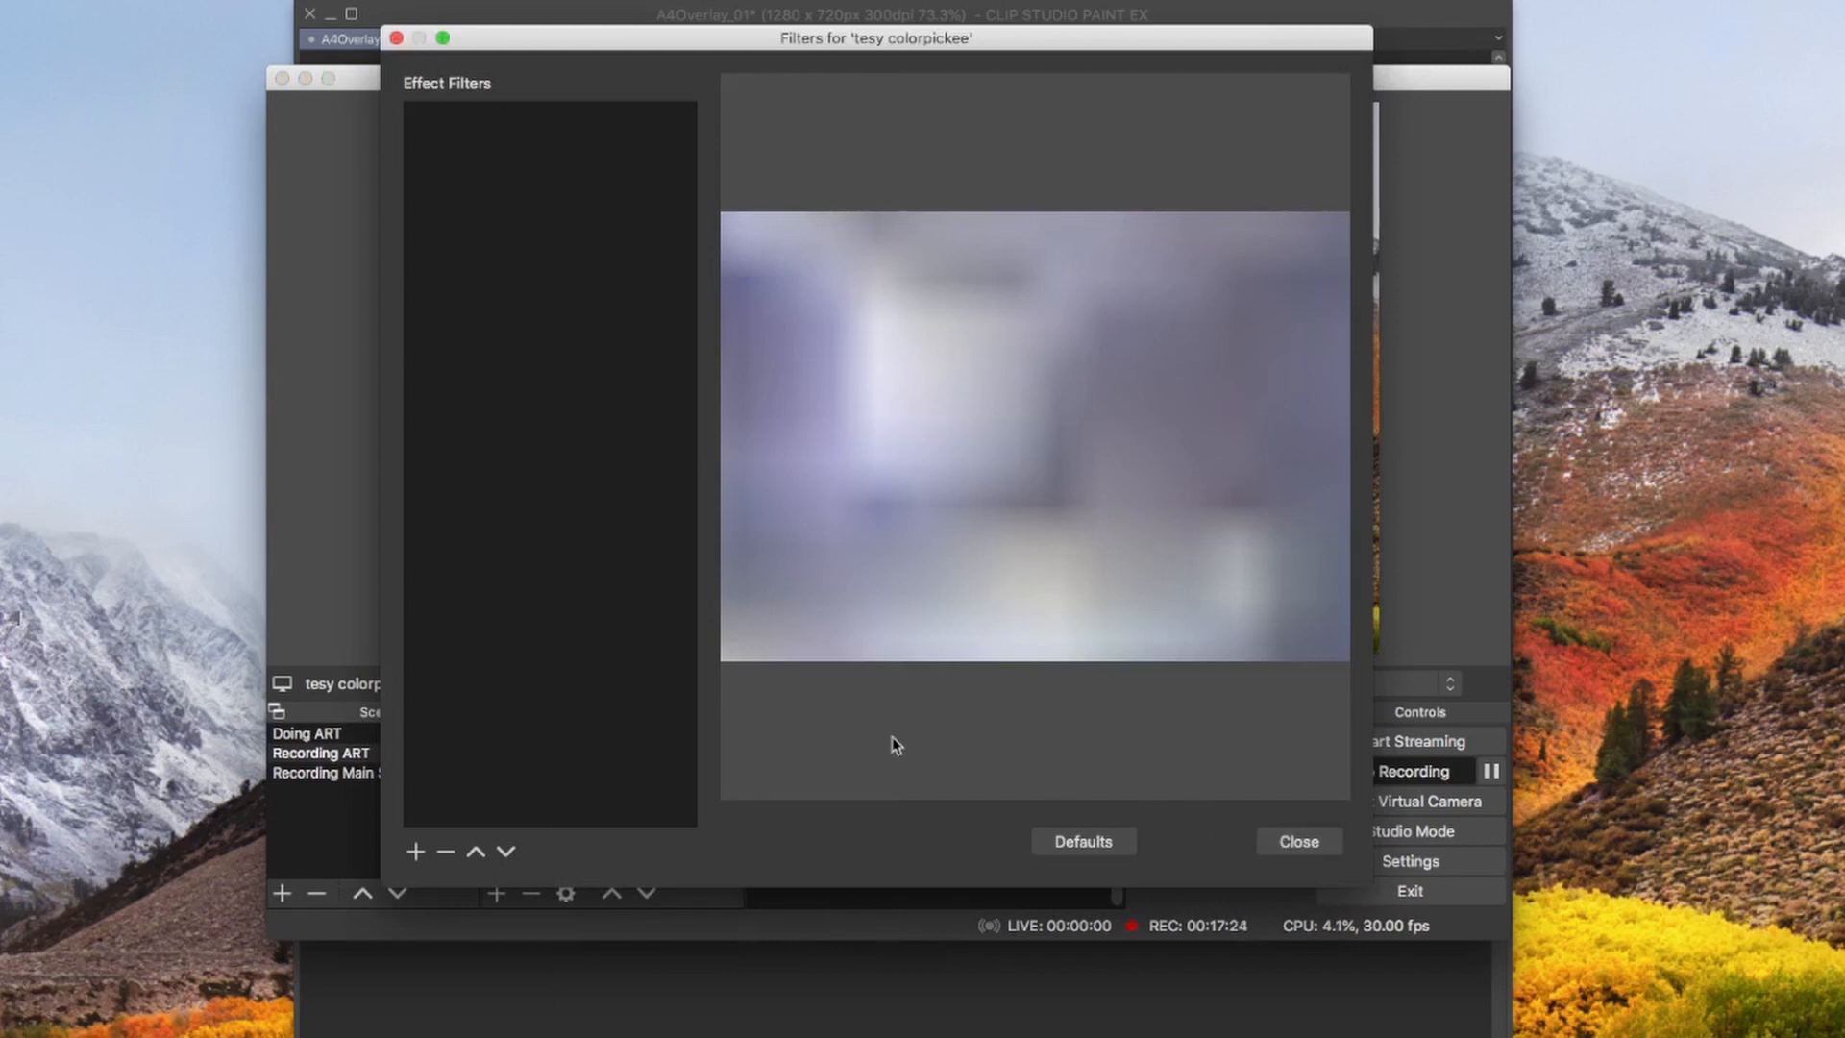
click(415, 852)
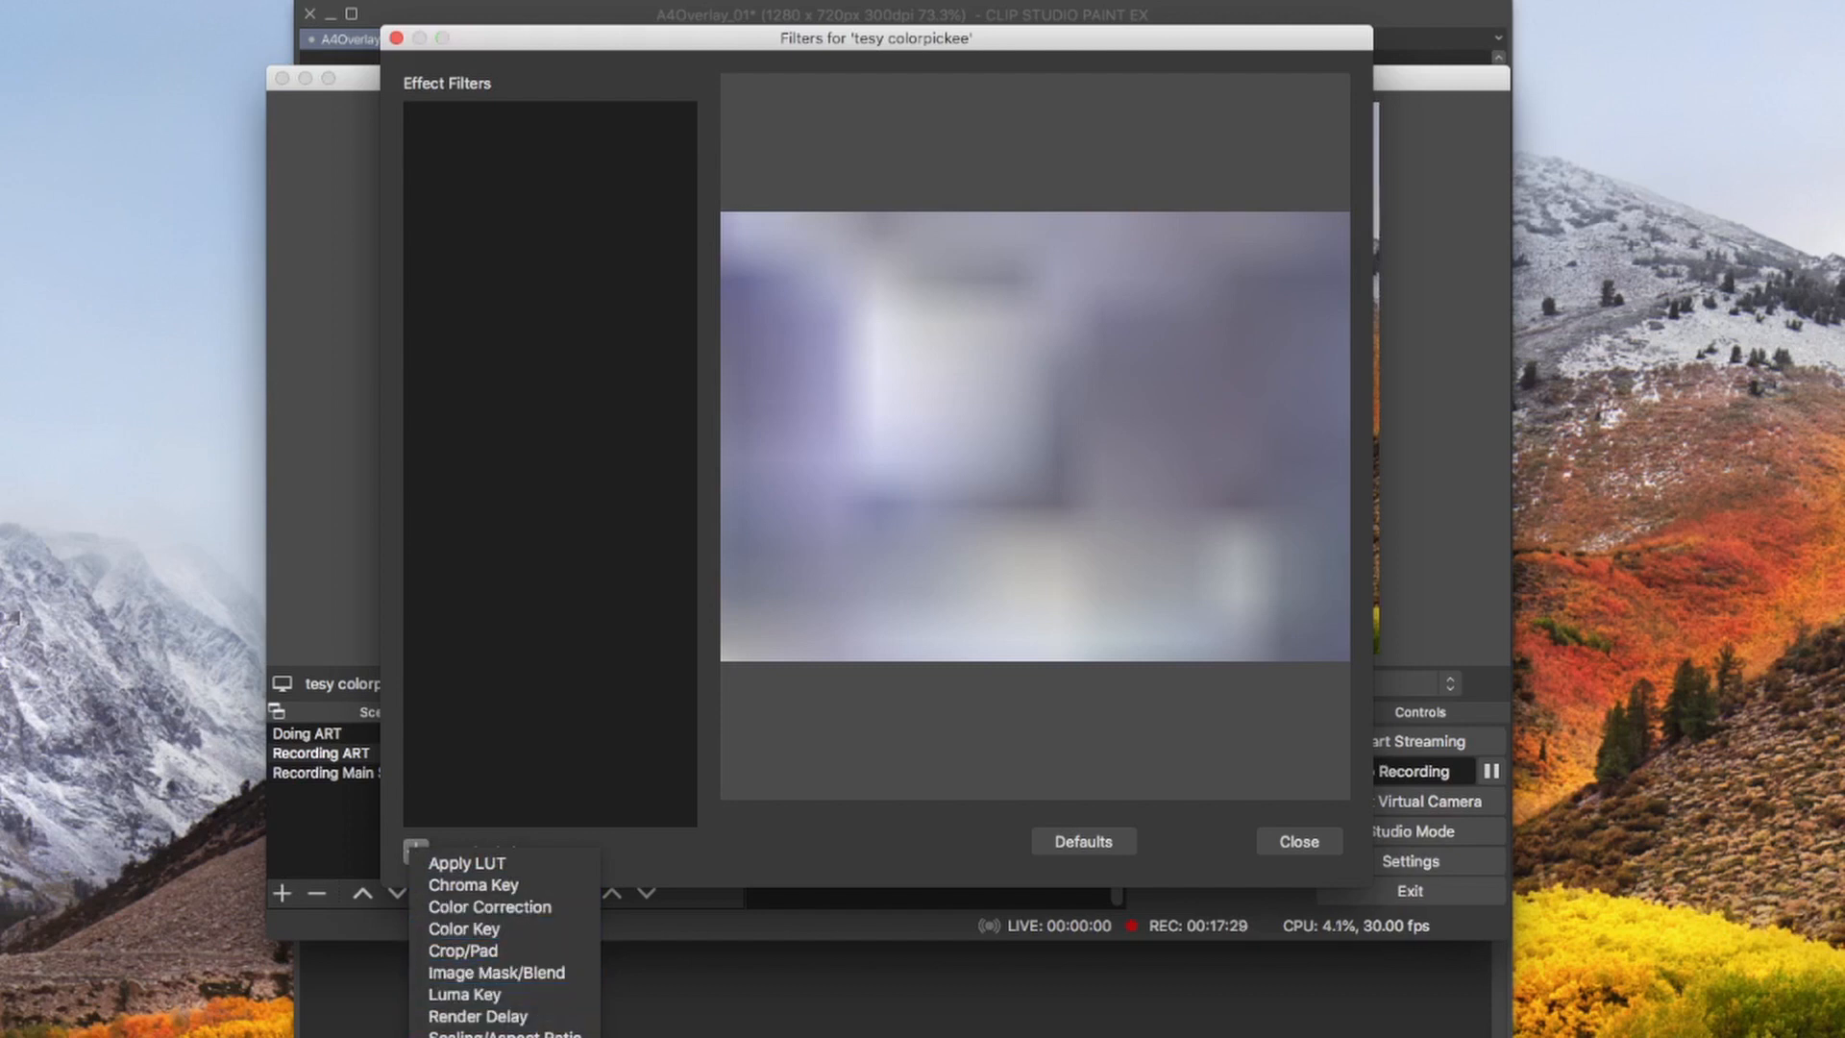
click(555, 973)
click(903, 152)
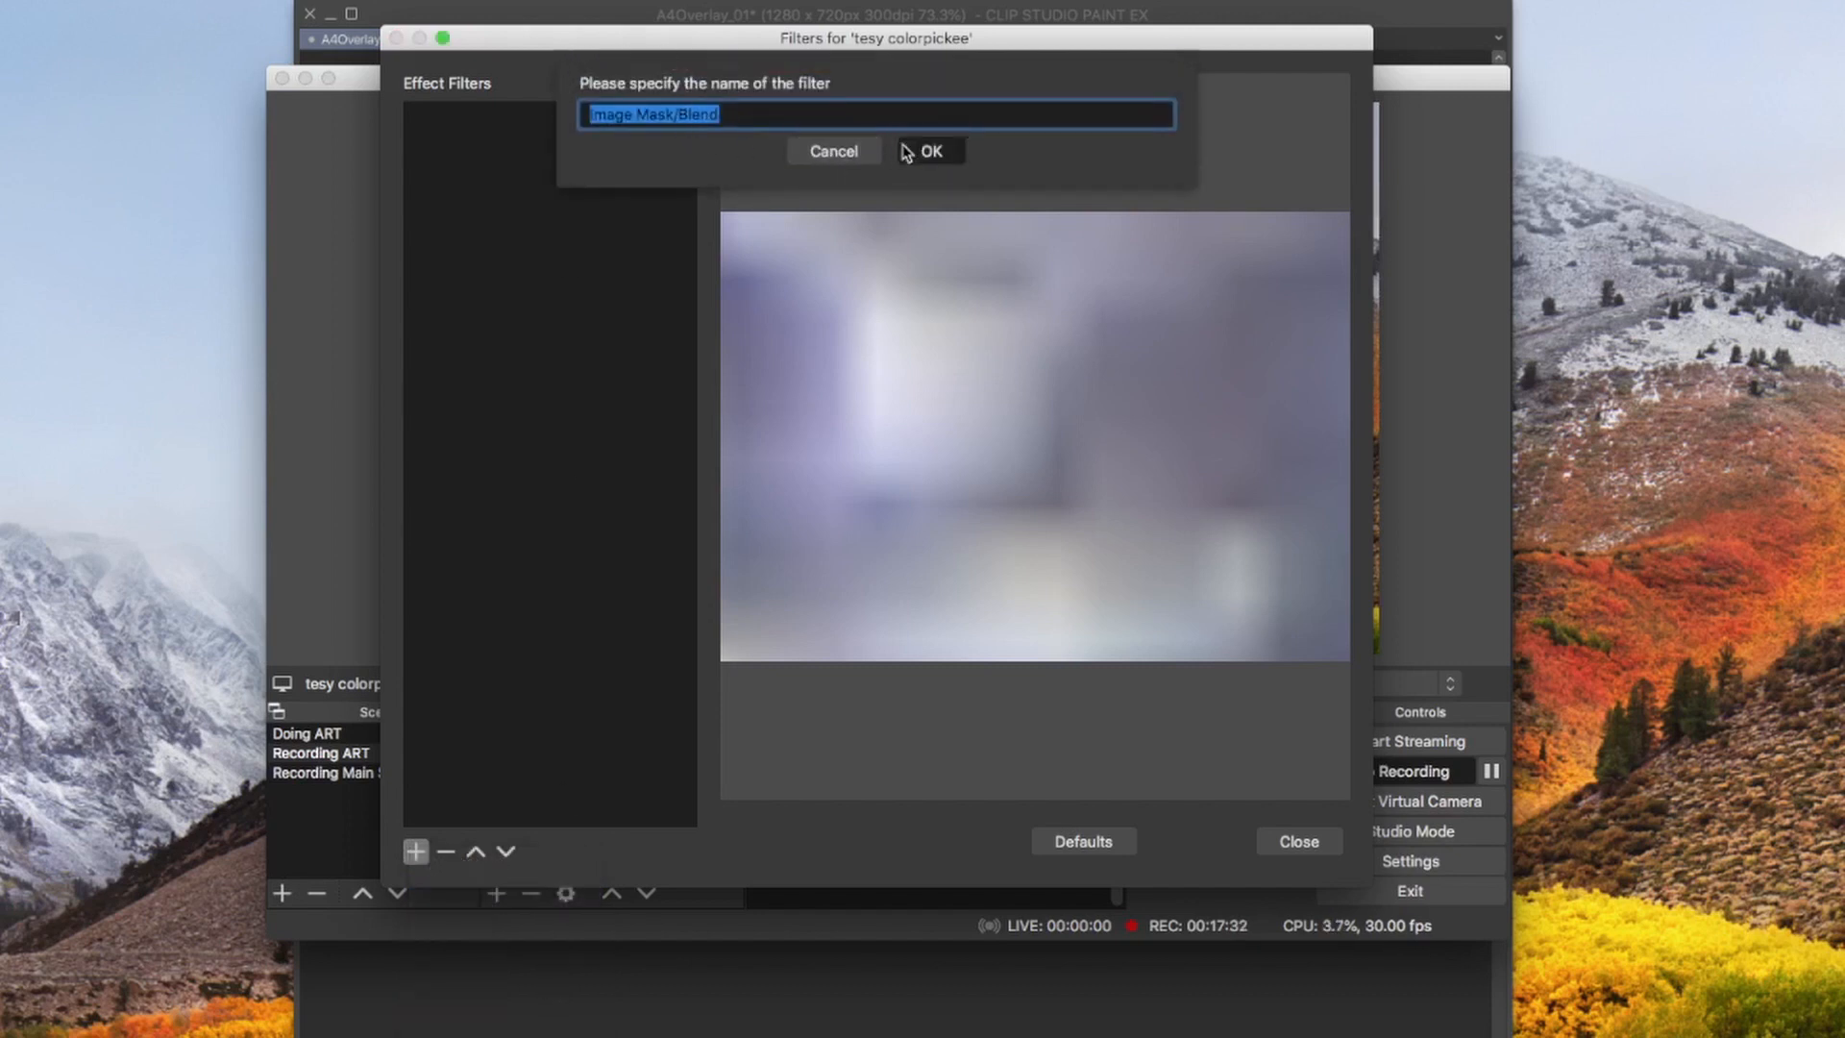
Load tesyMASK.png from the tesy folder as the filter's mask image and set its type to Alpha Mask (Alpha Channel).
click(1284, 581)
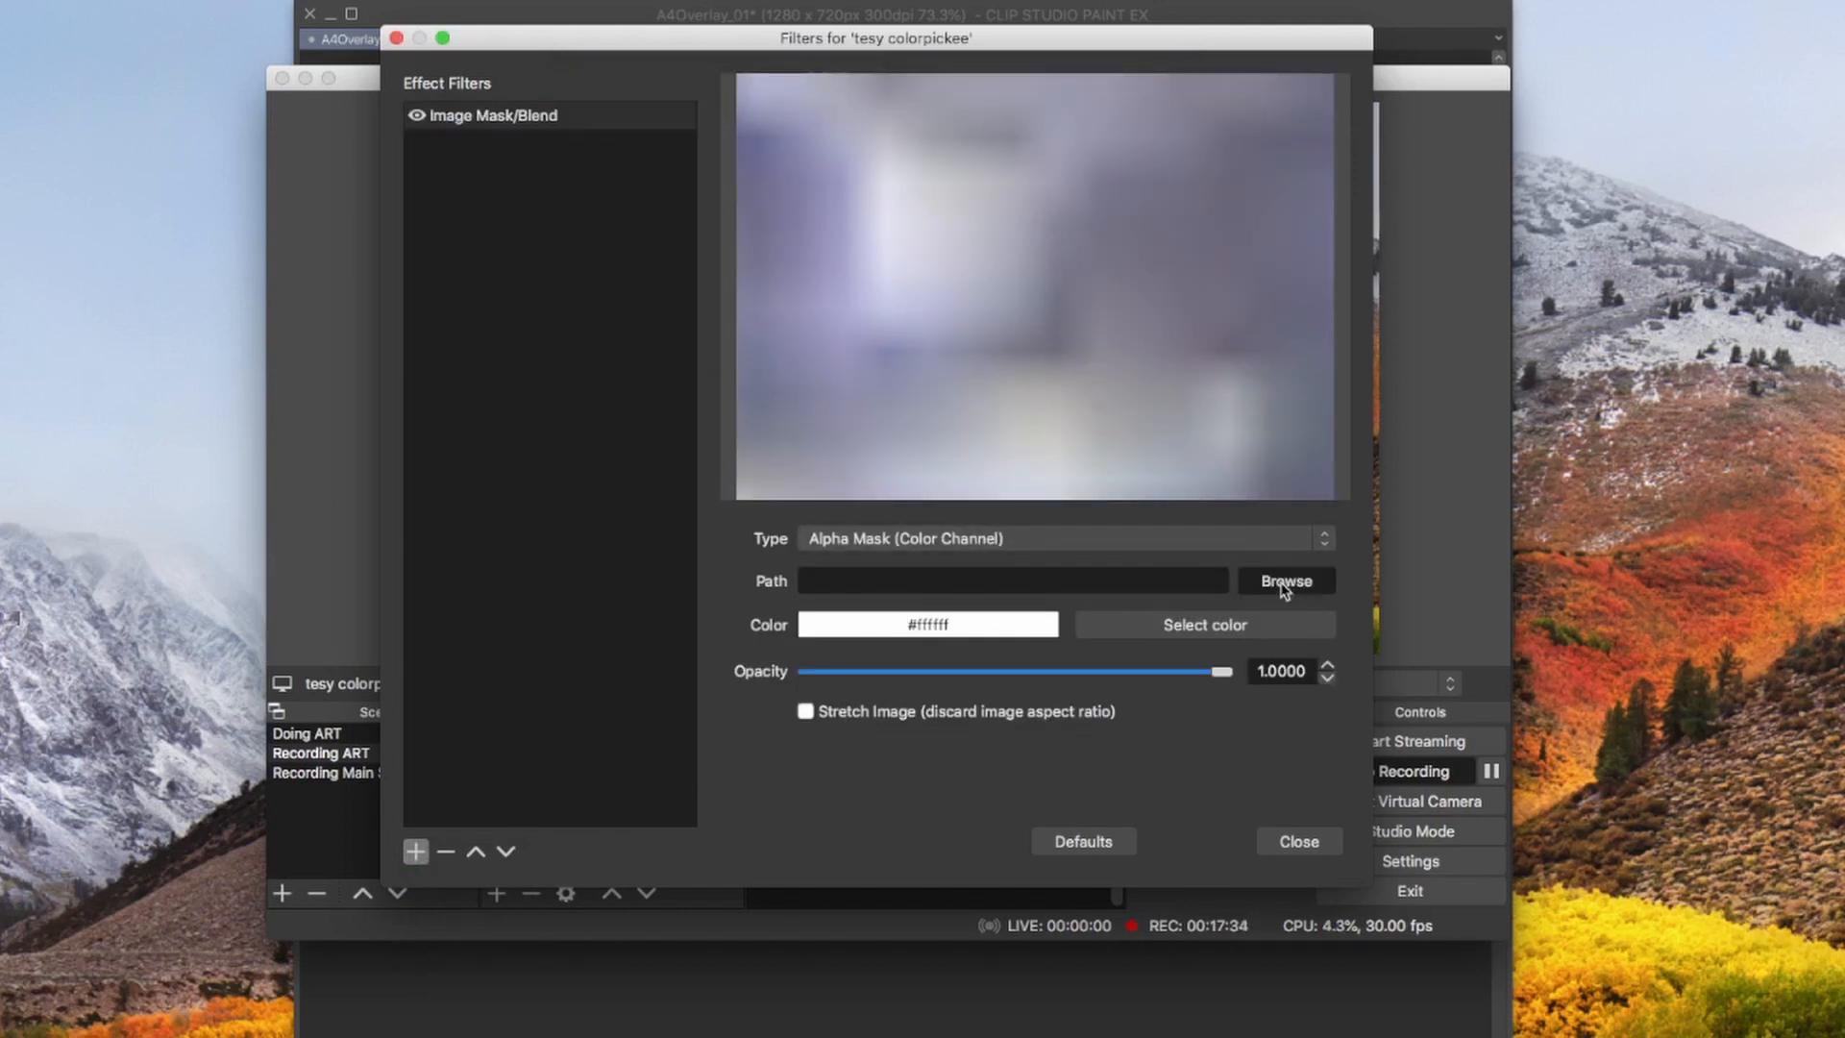
click(877, 238)
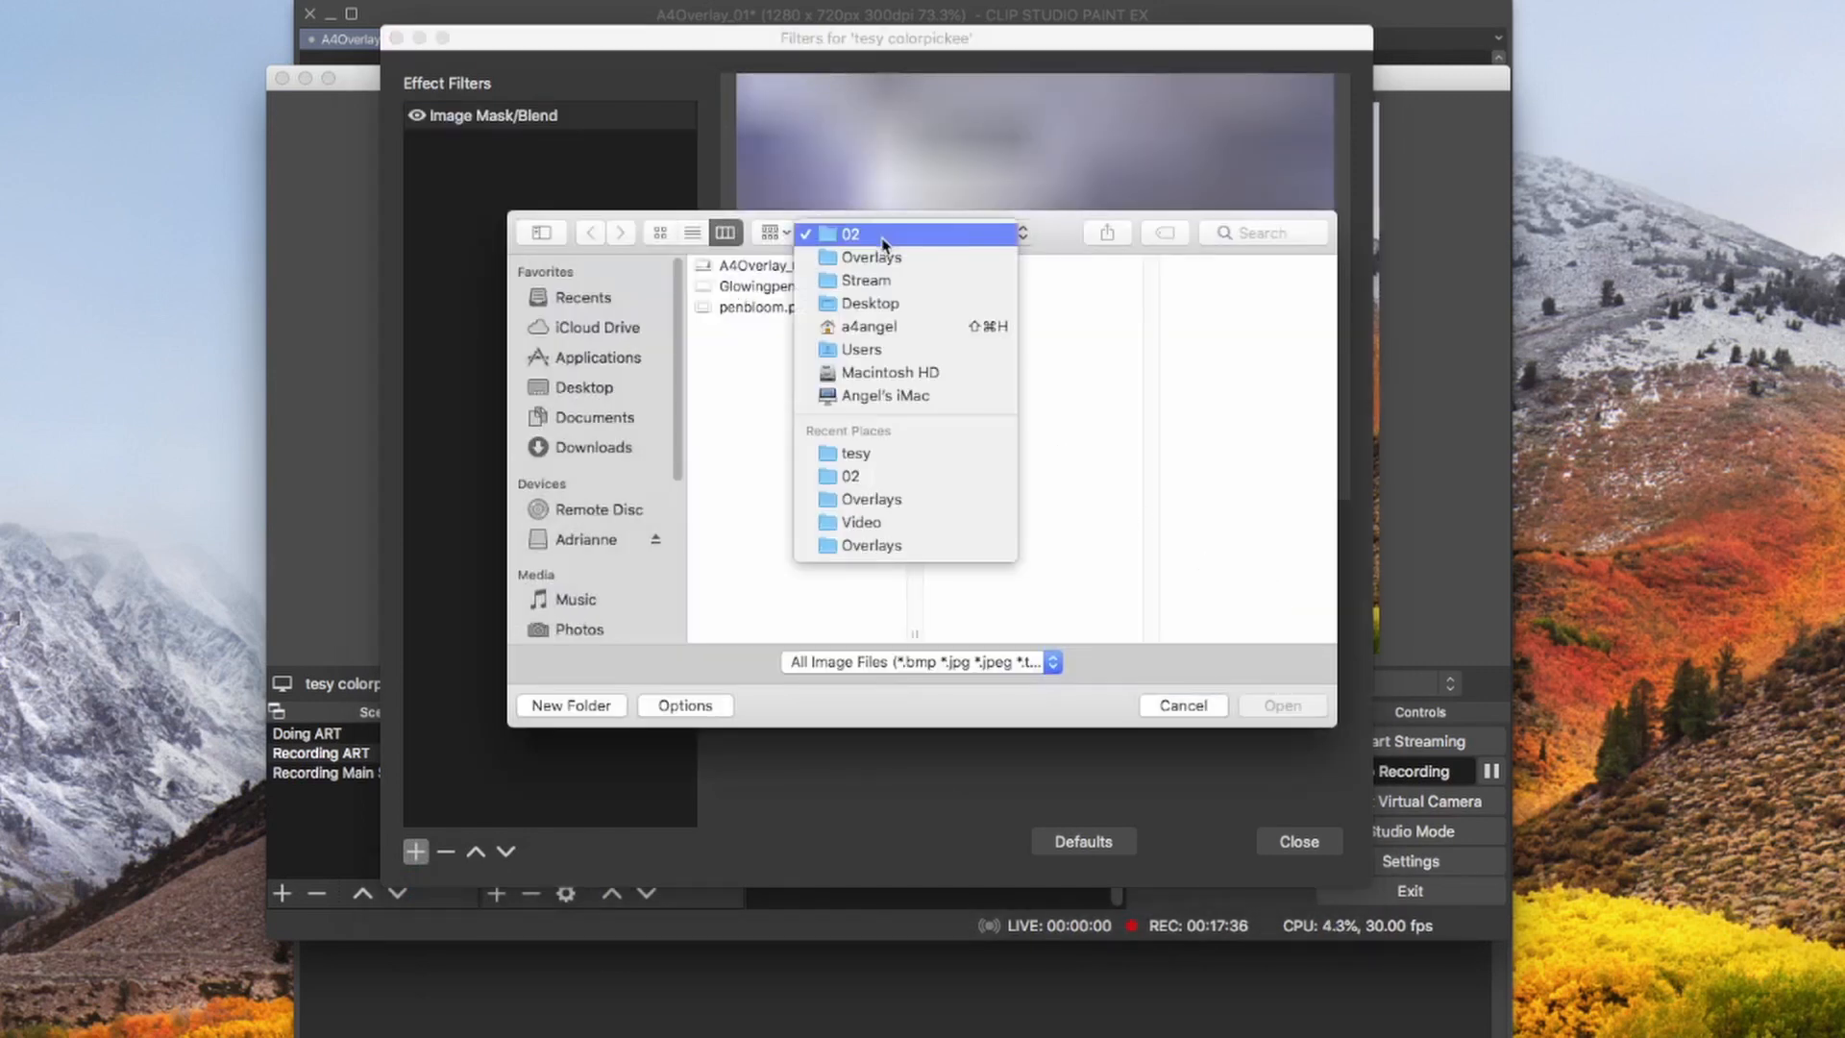
click(855, 254)
click(1163, 327)
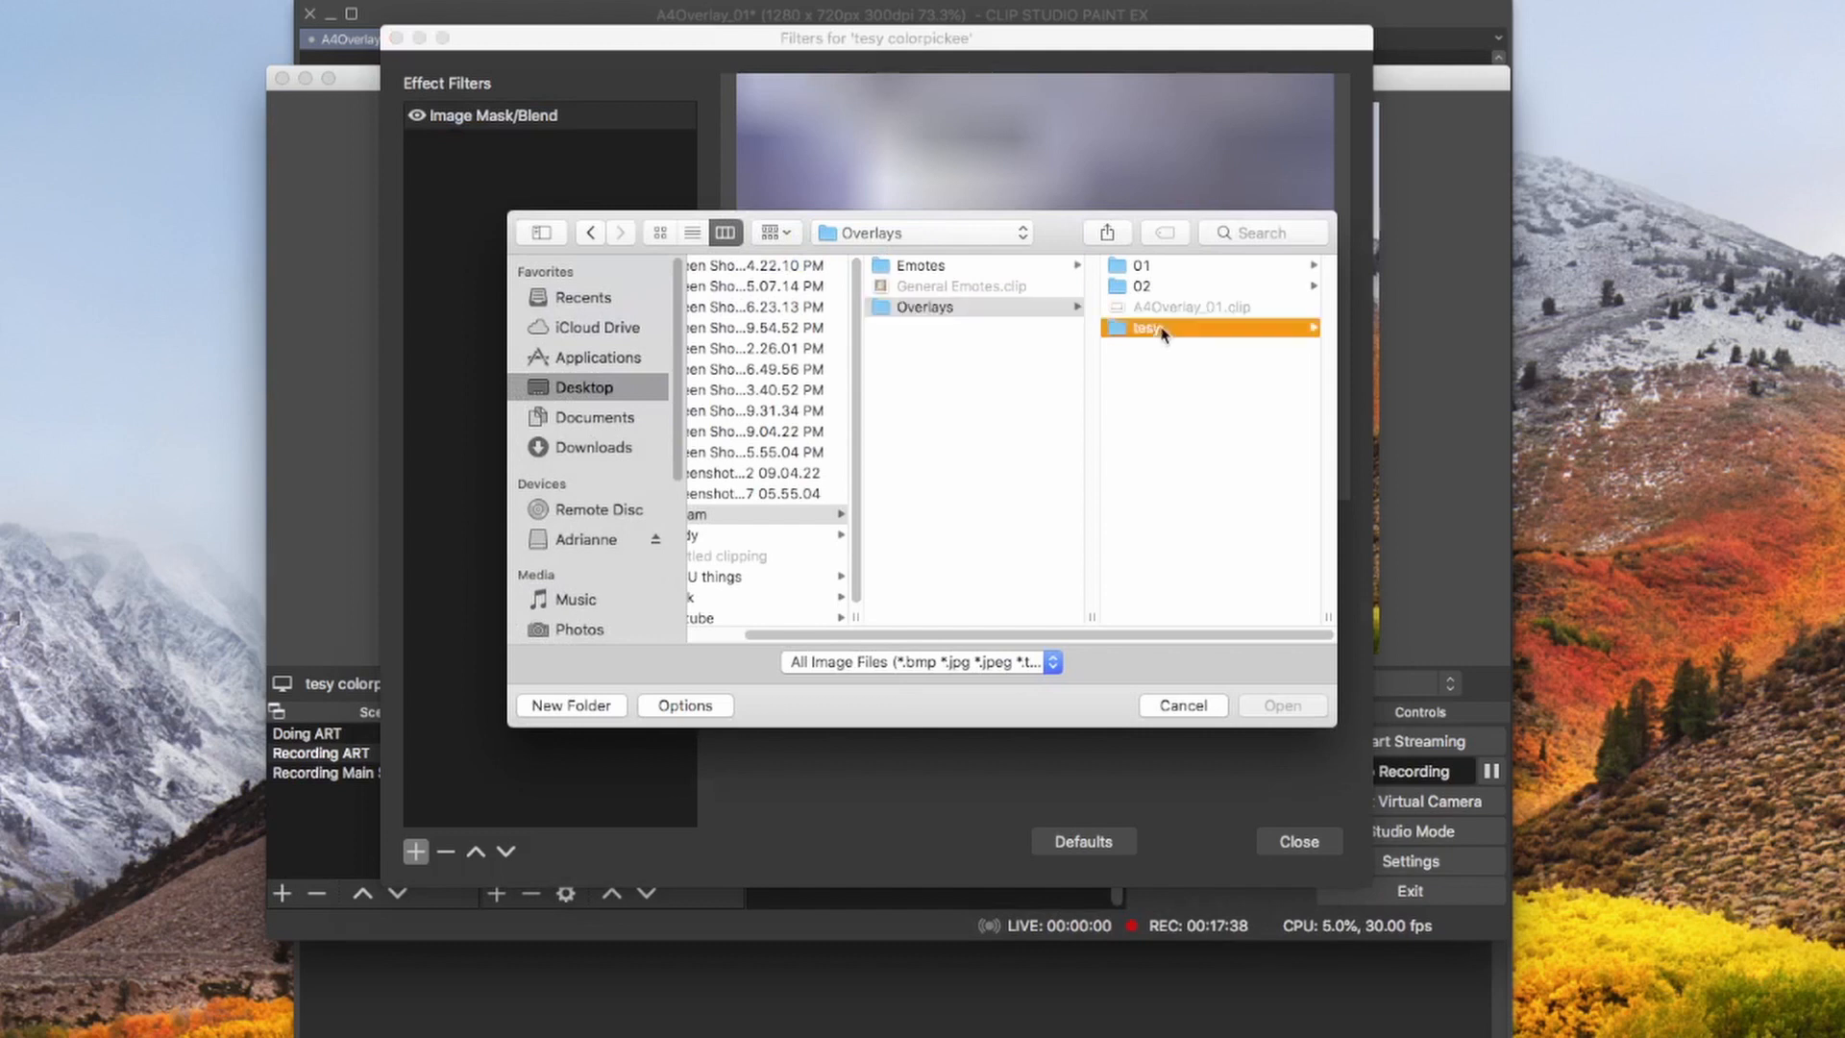
click(1178, 284)
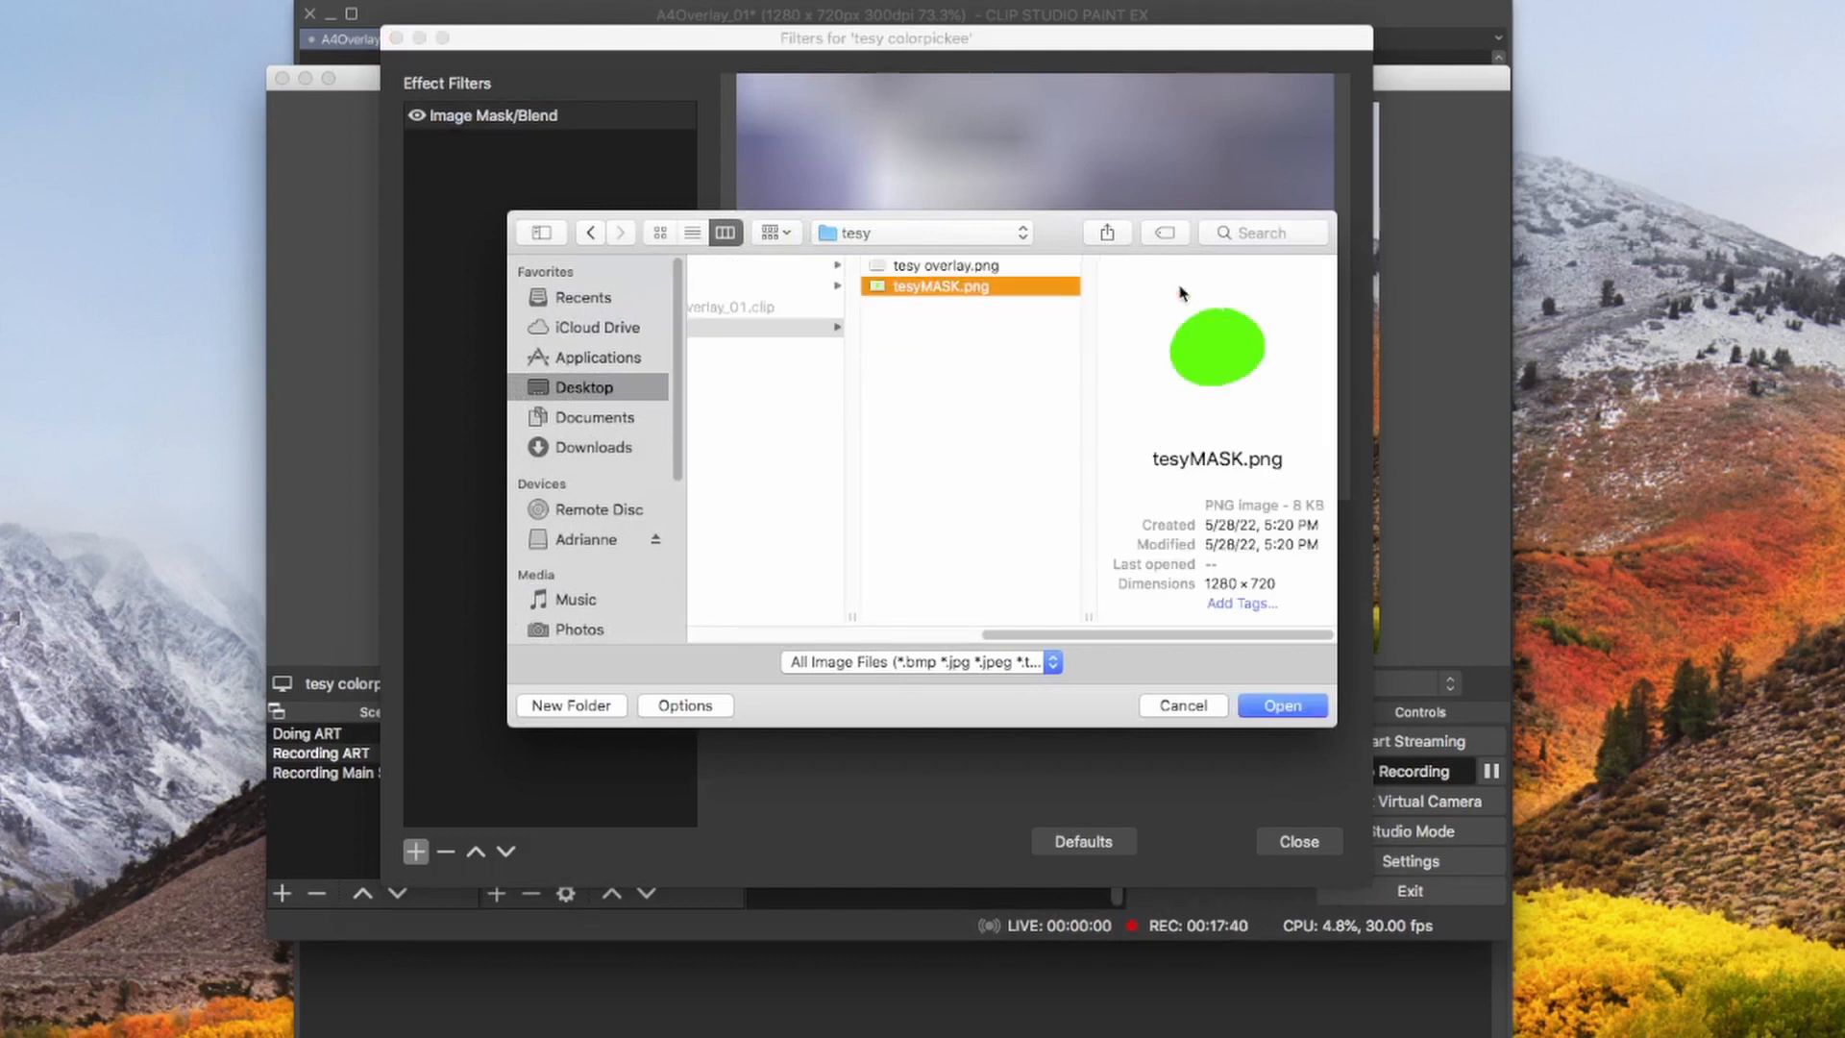
click(1271, 707)
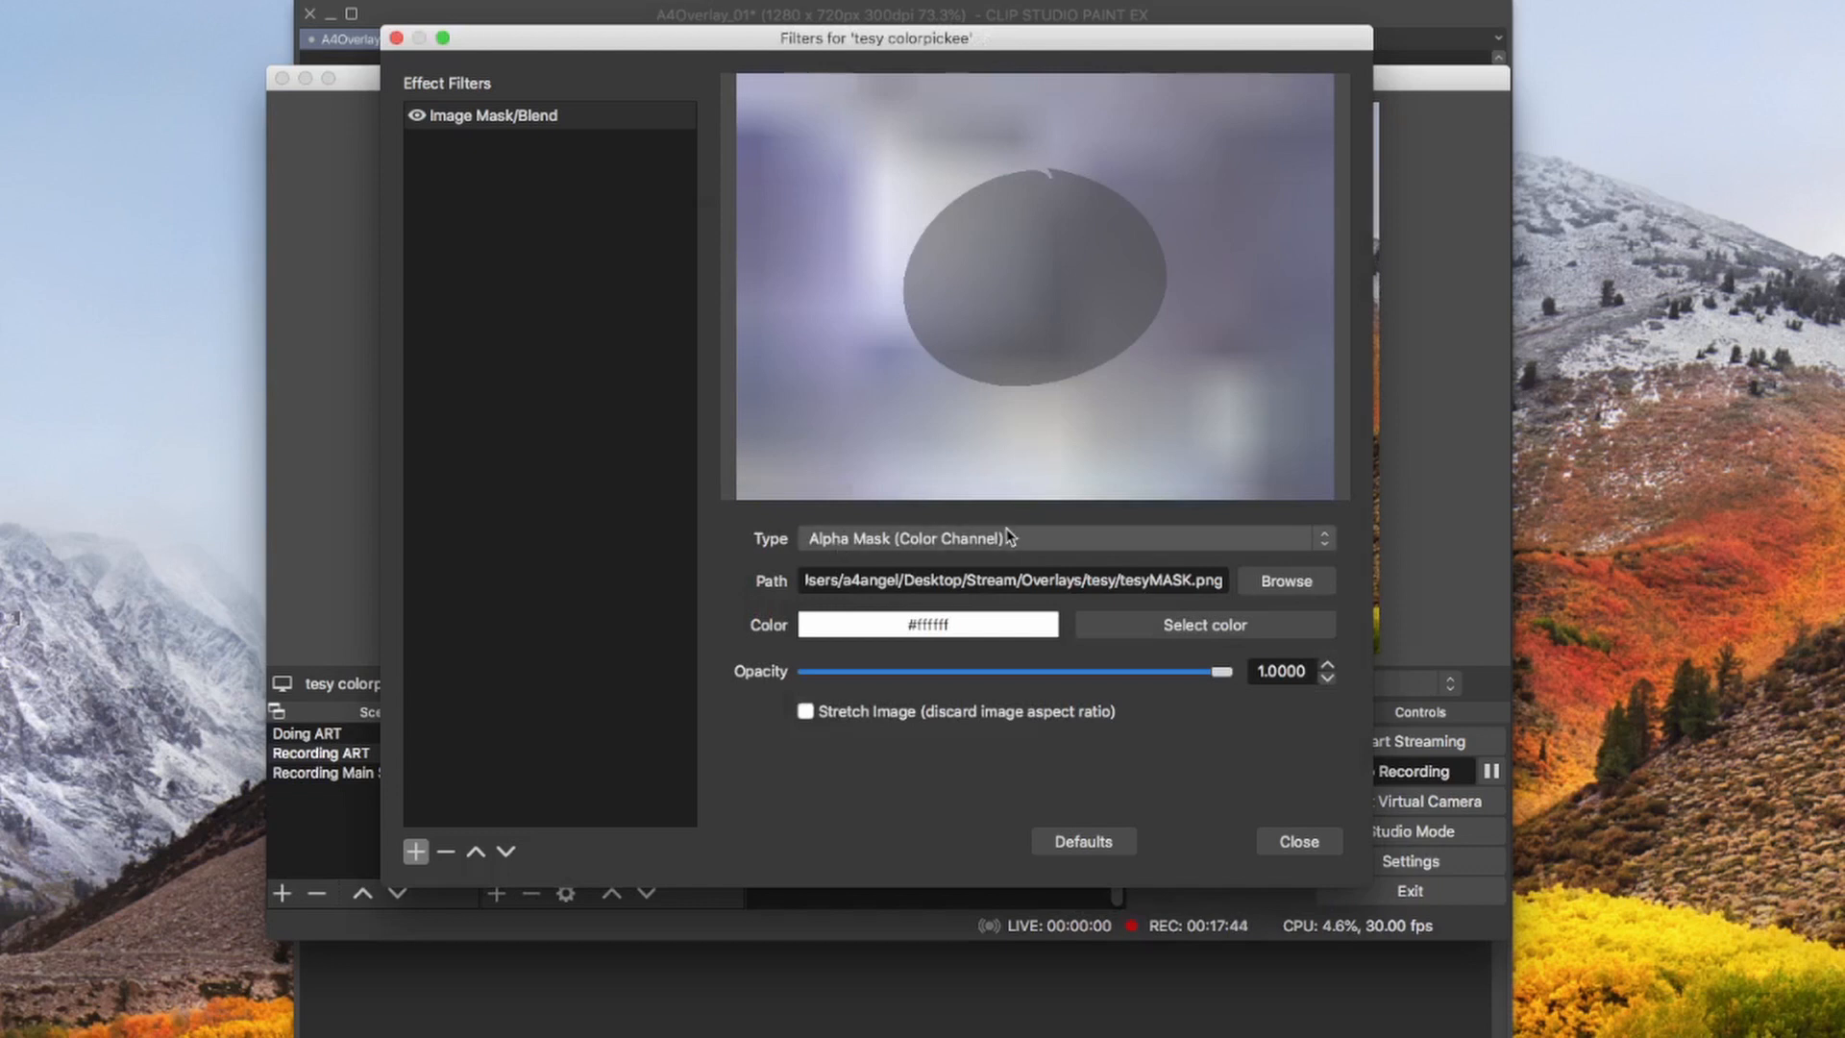
click(970, 552)
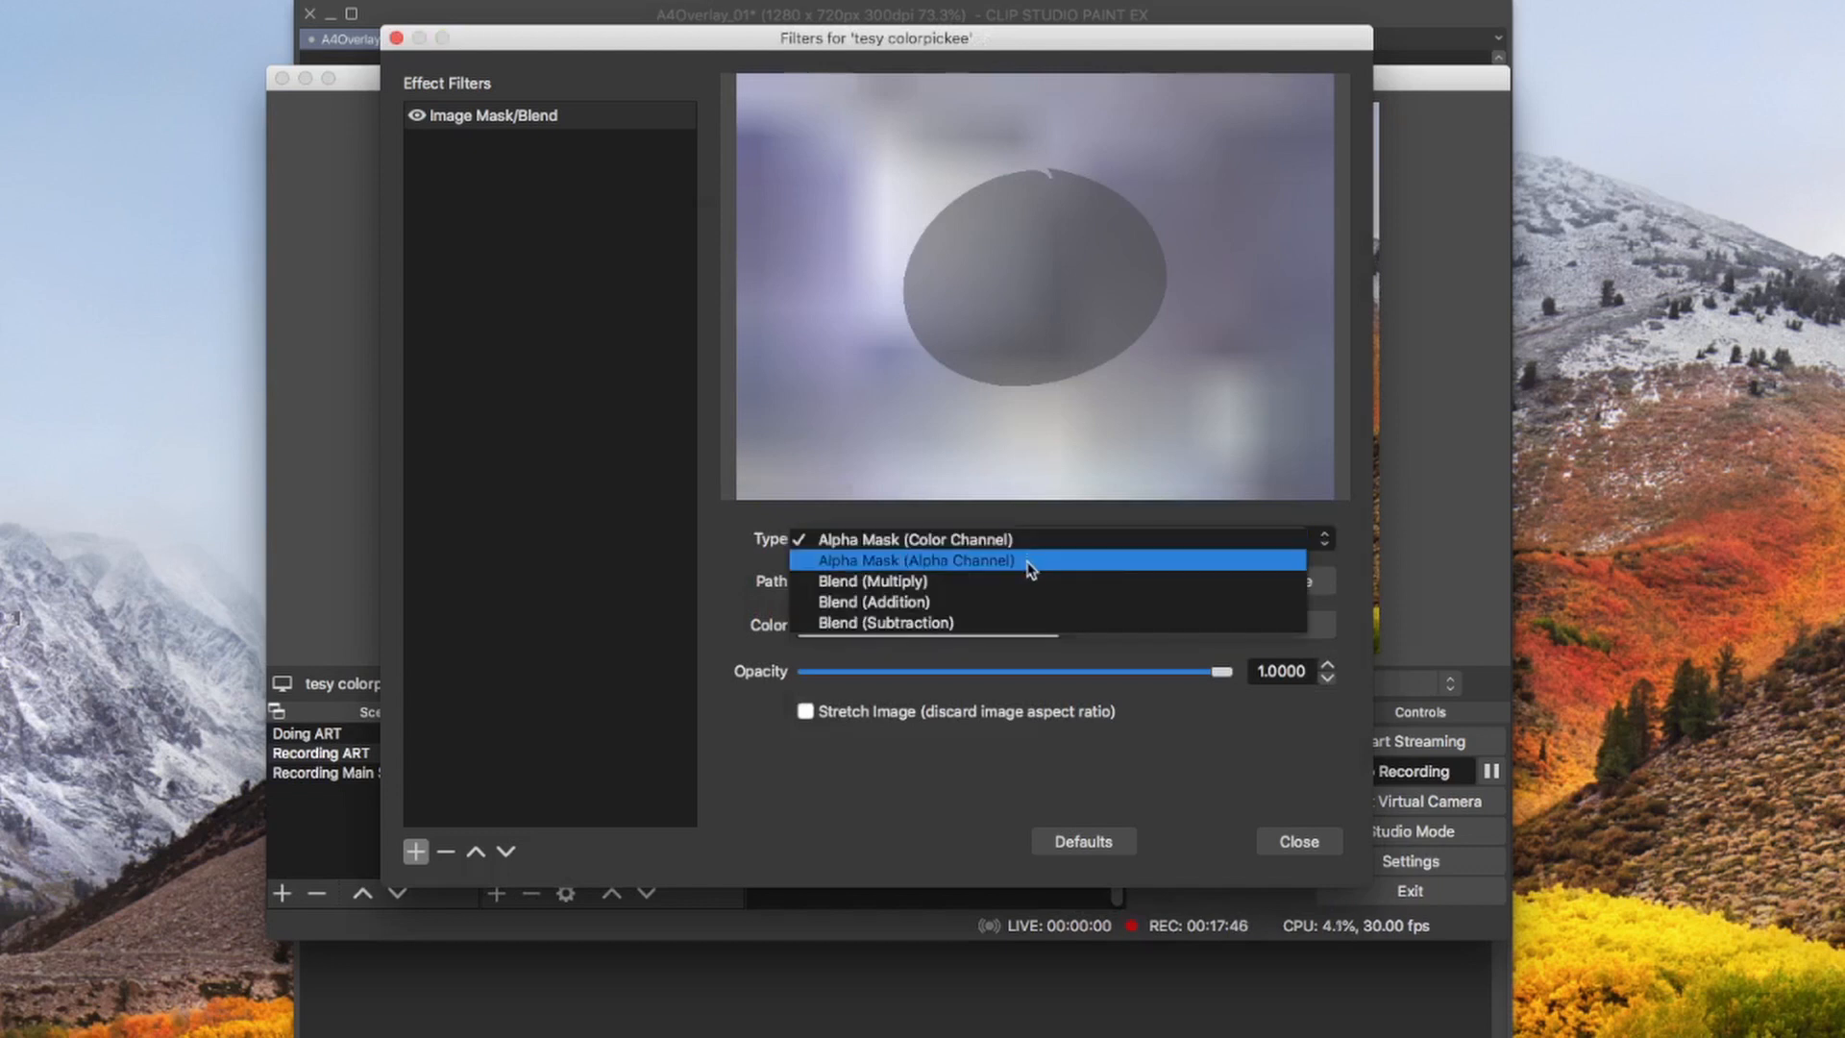
click(1029, 564)
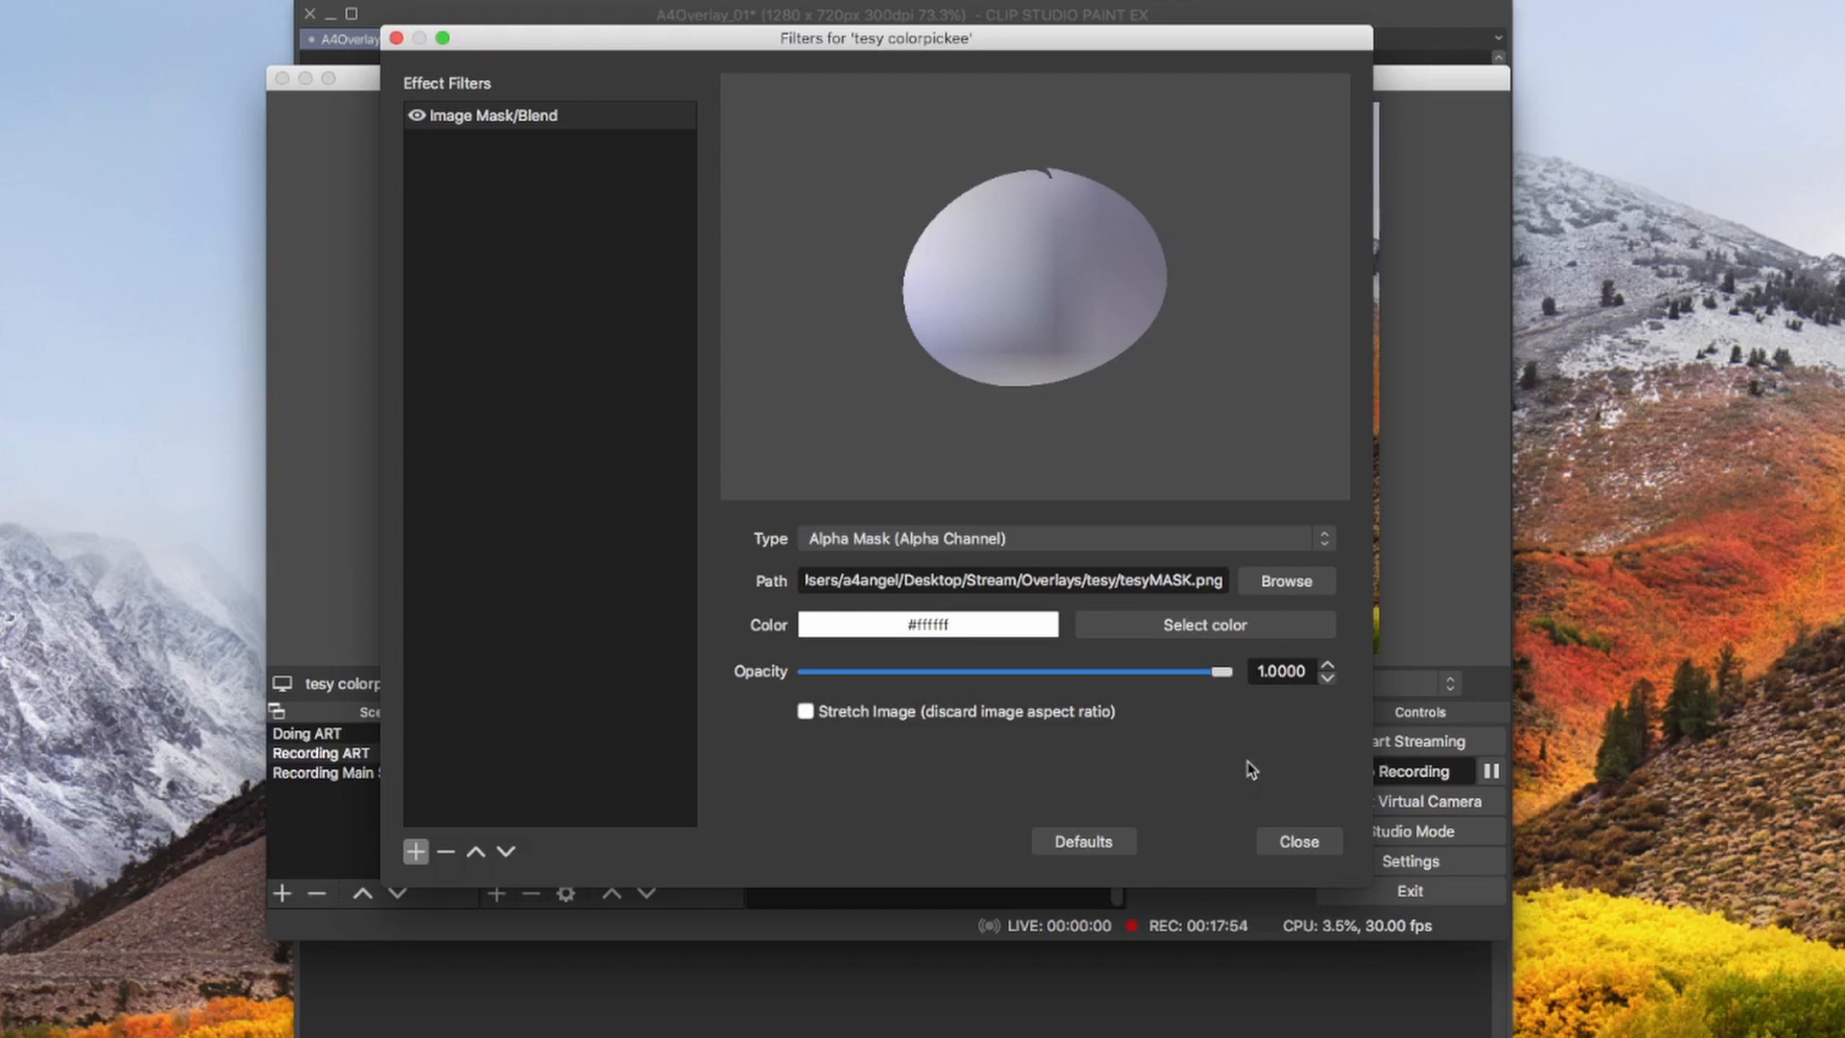
Close the filters and create a new visible image source named "tesy overlay".
click(1297, 842)
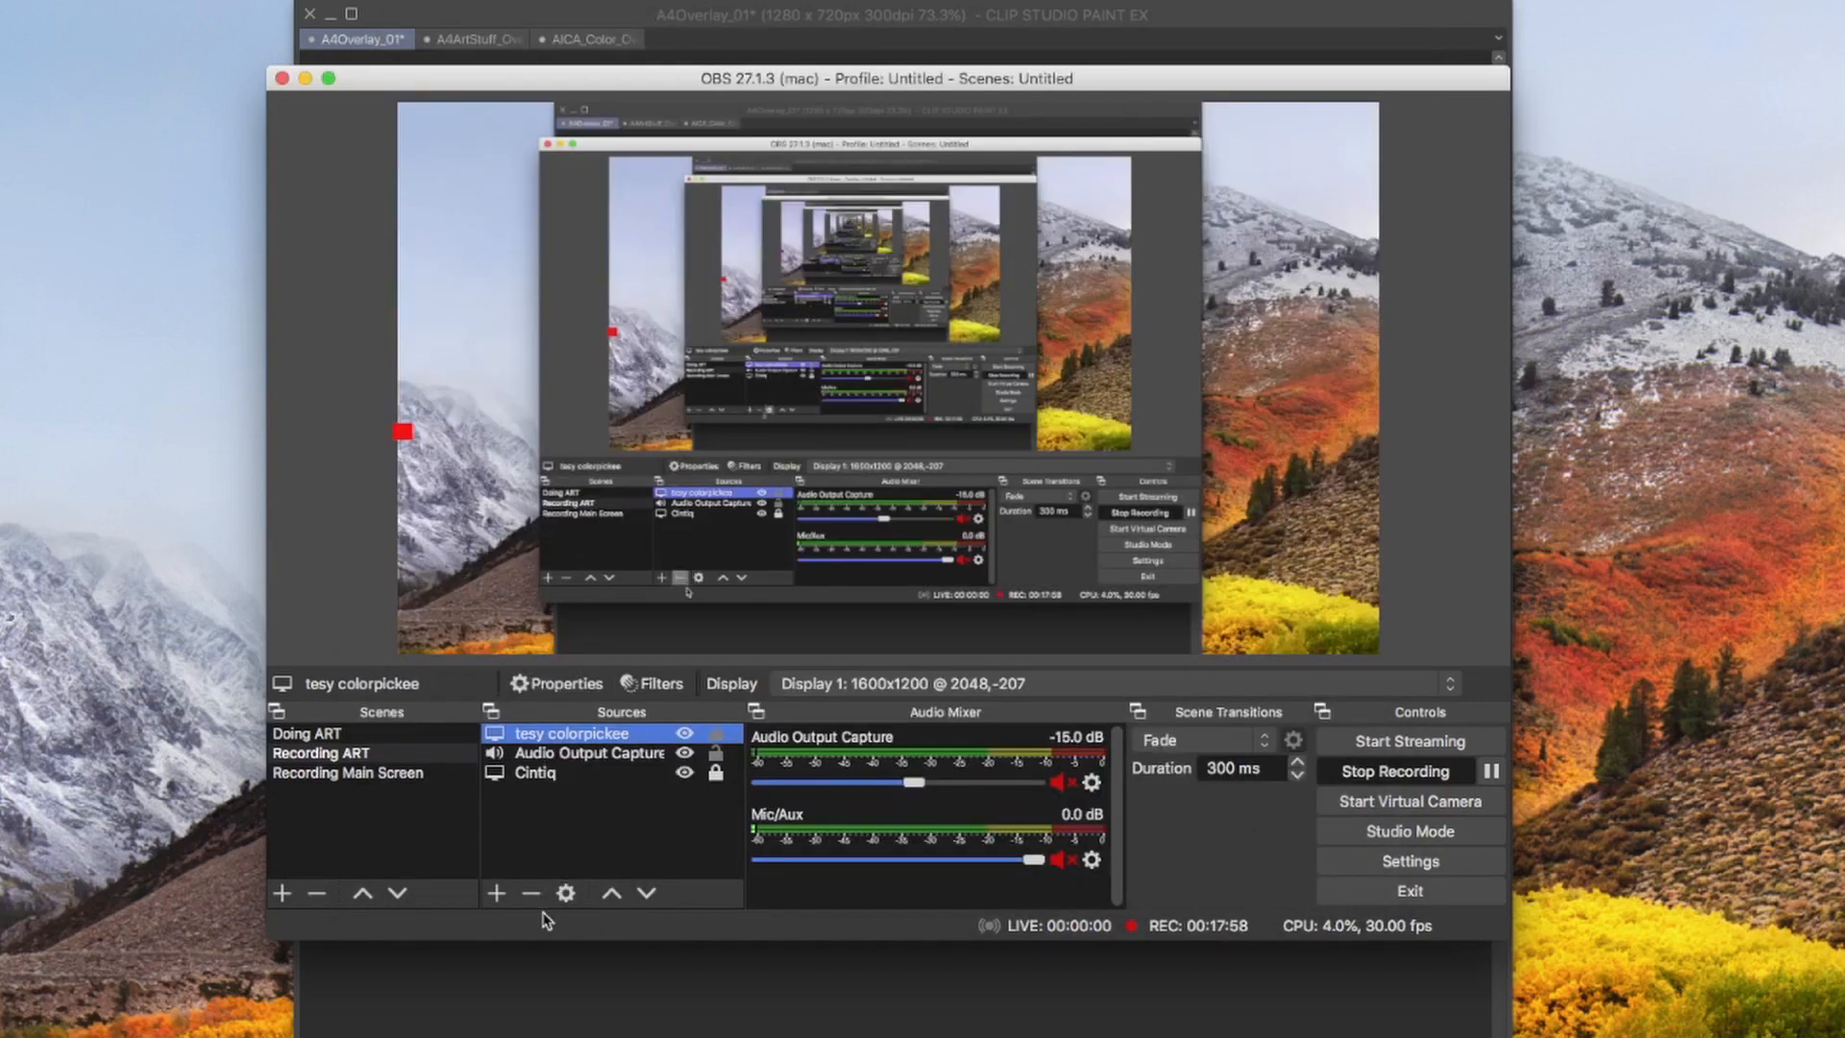
click(496, 893)
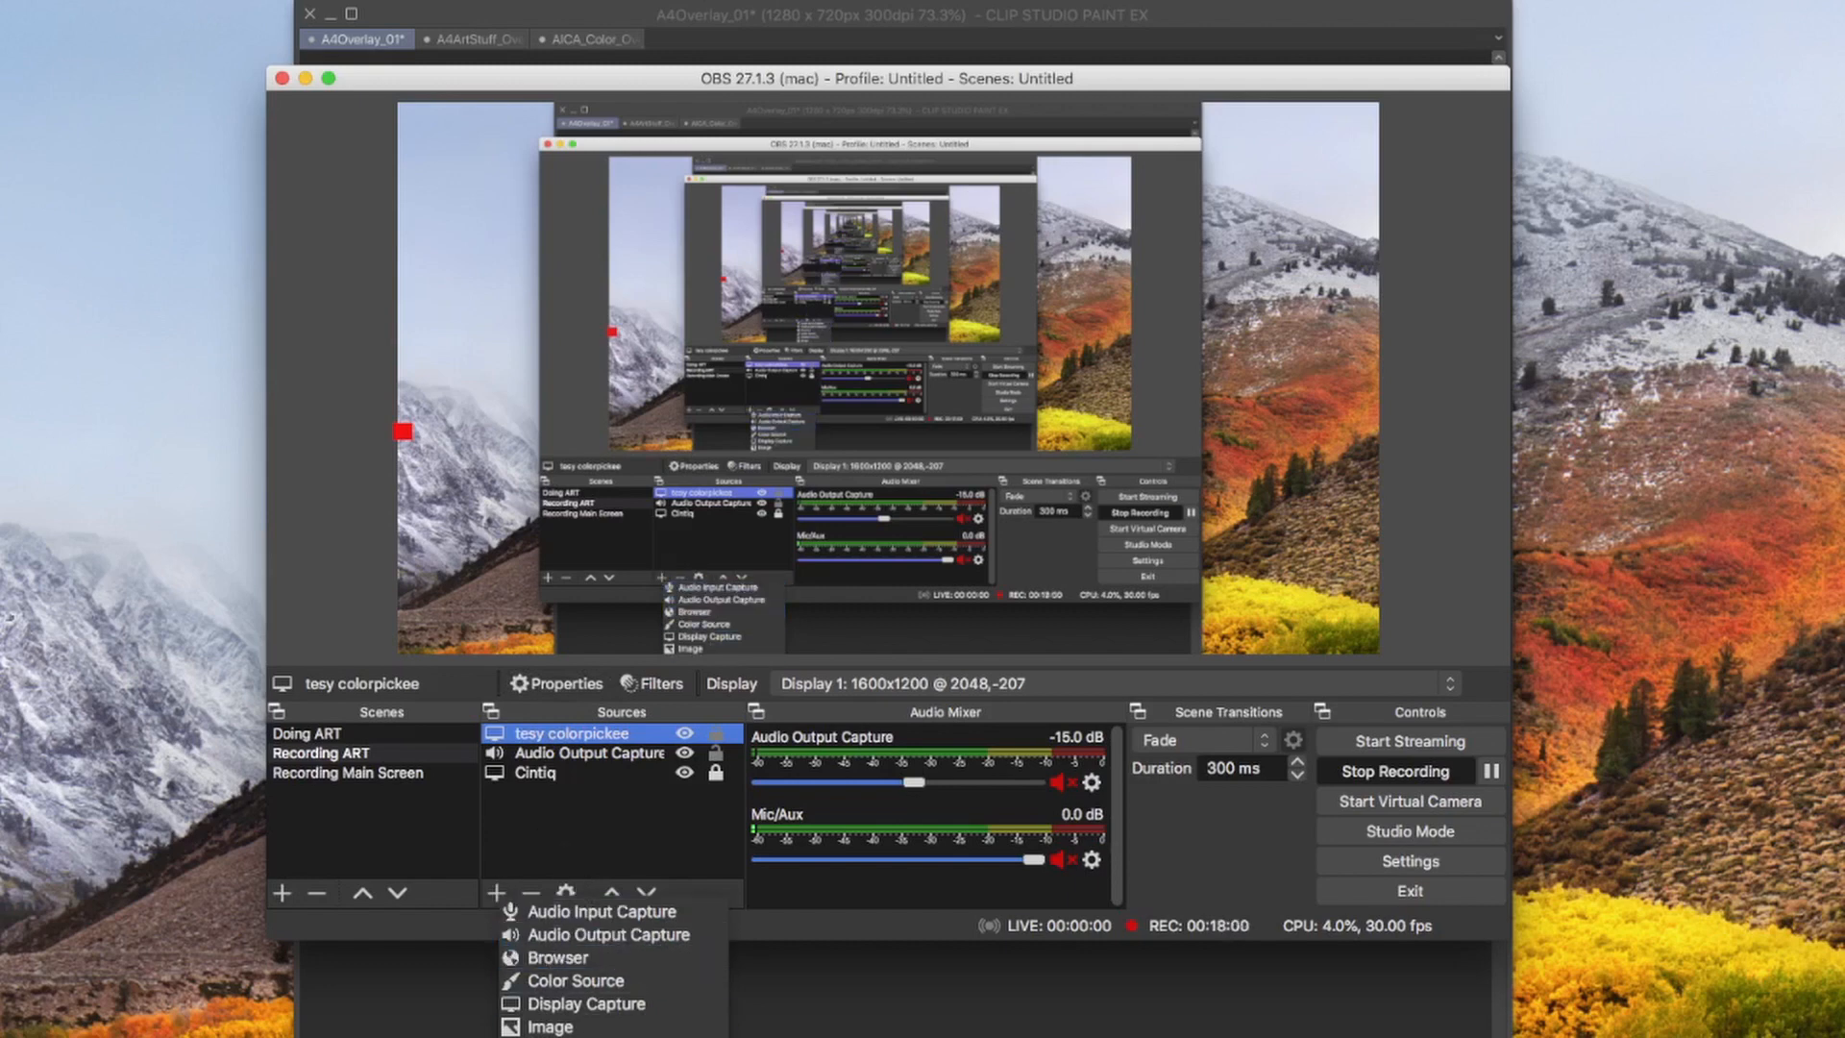
click(651, 1026)
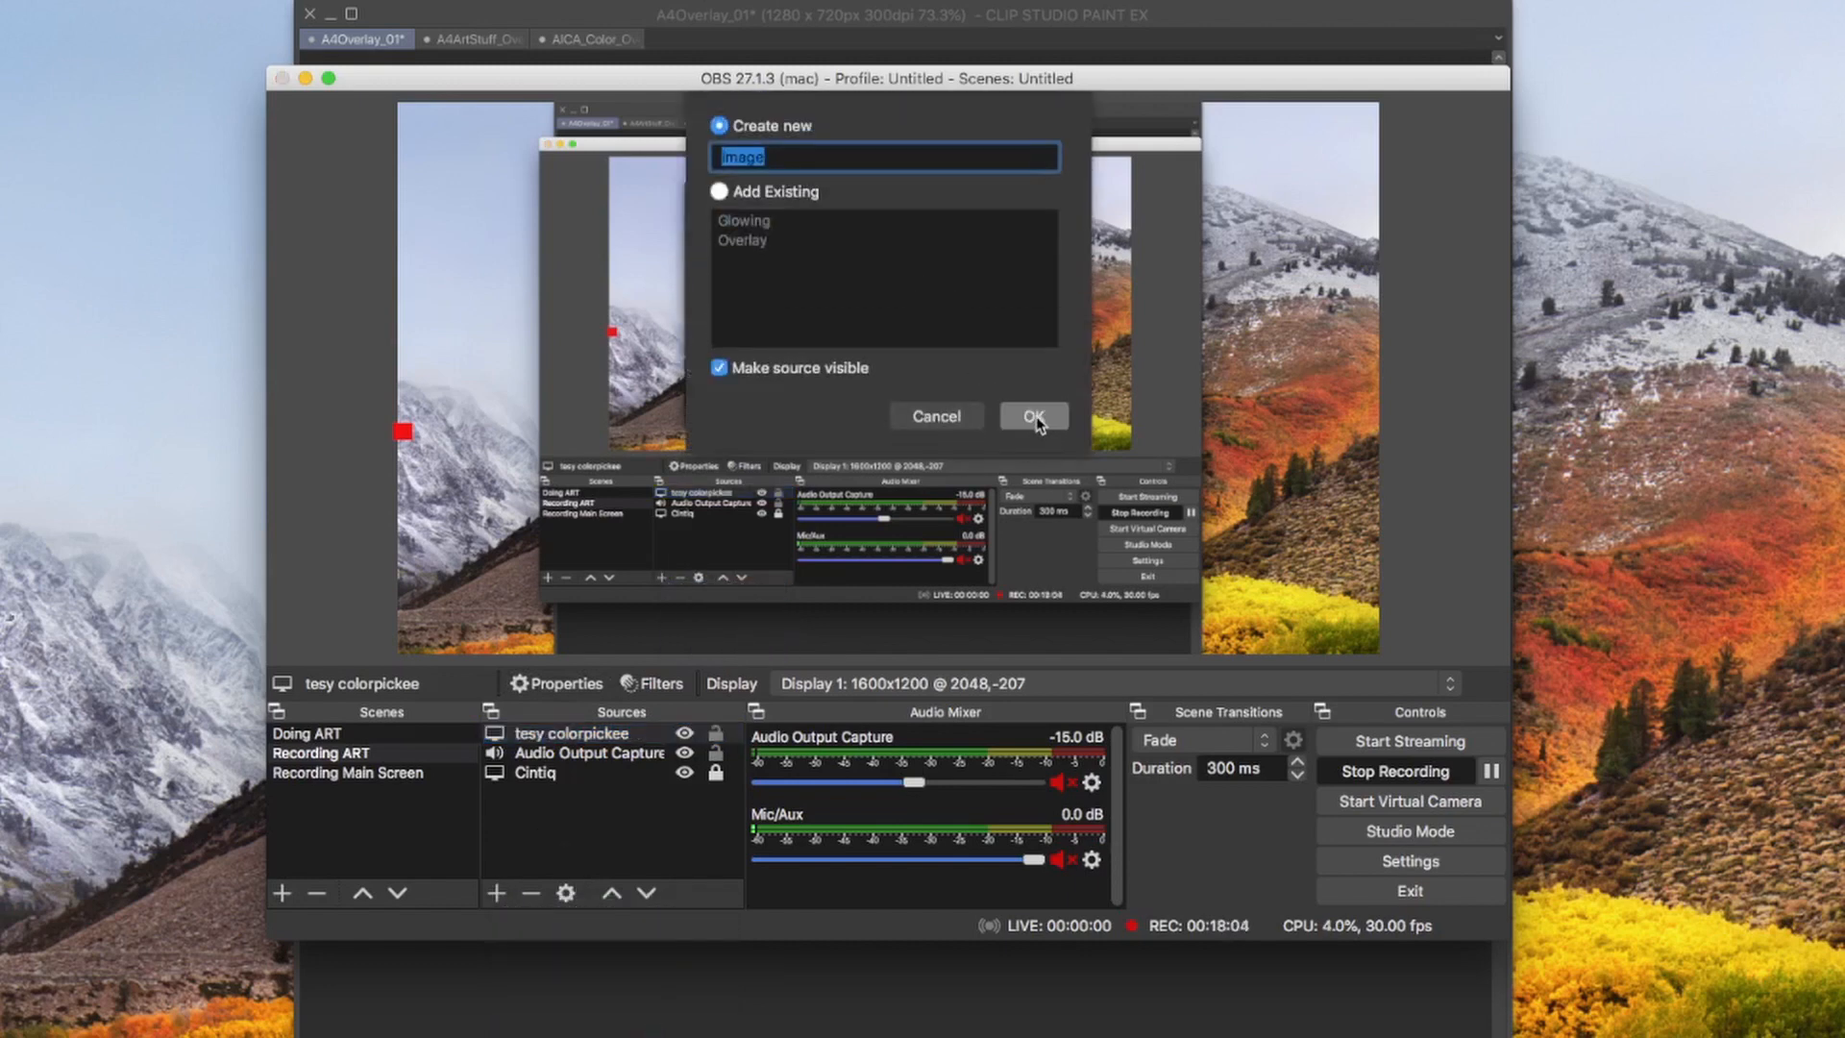
text(tesy overlay)
click(1035, 417)
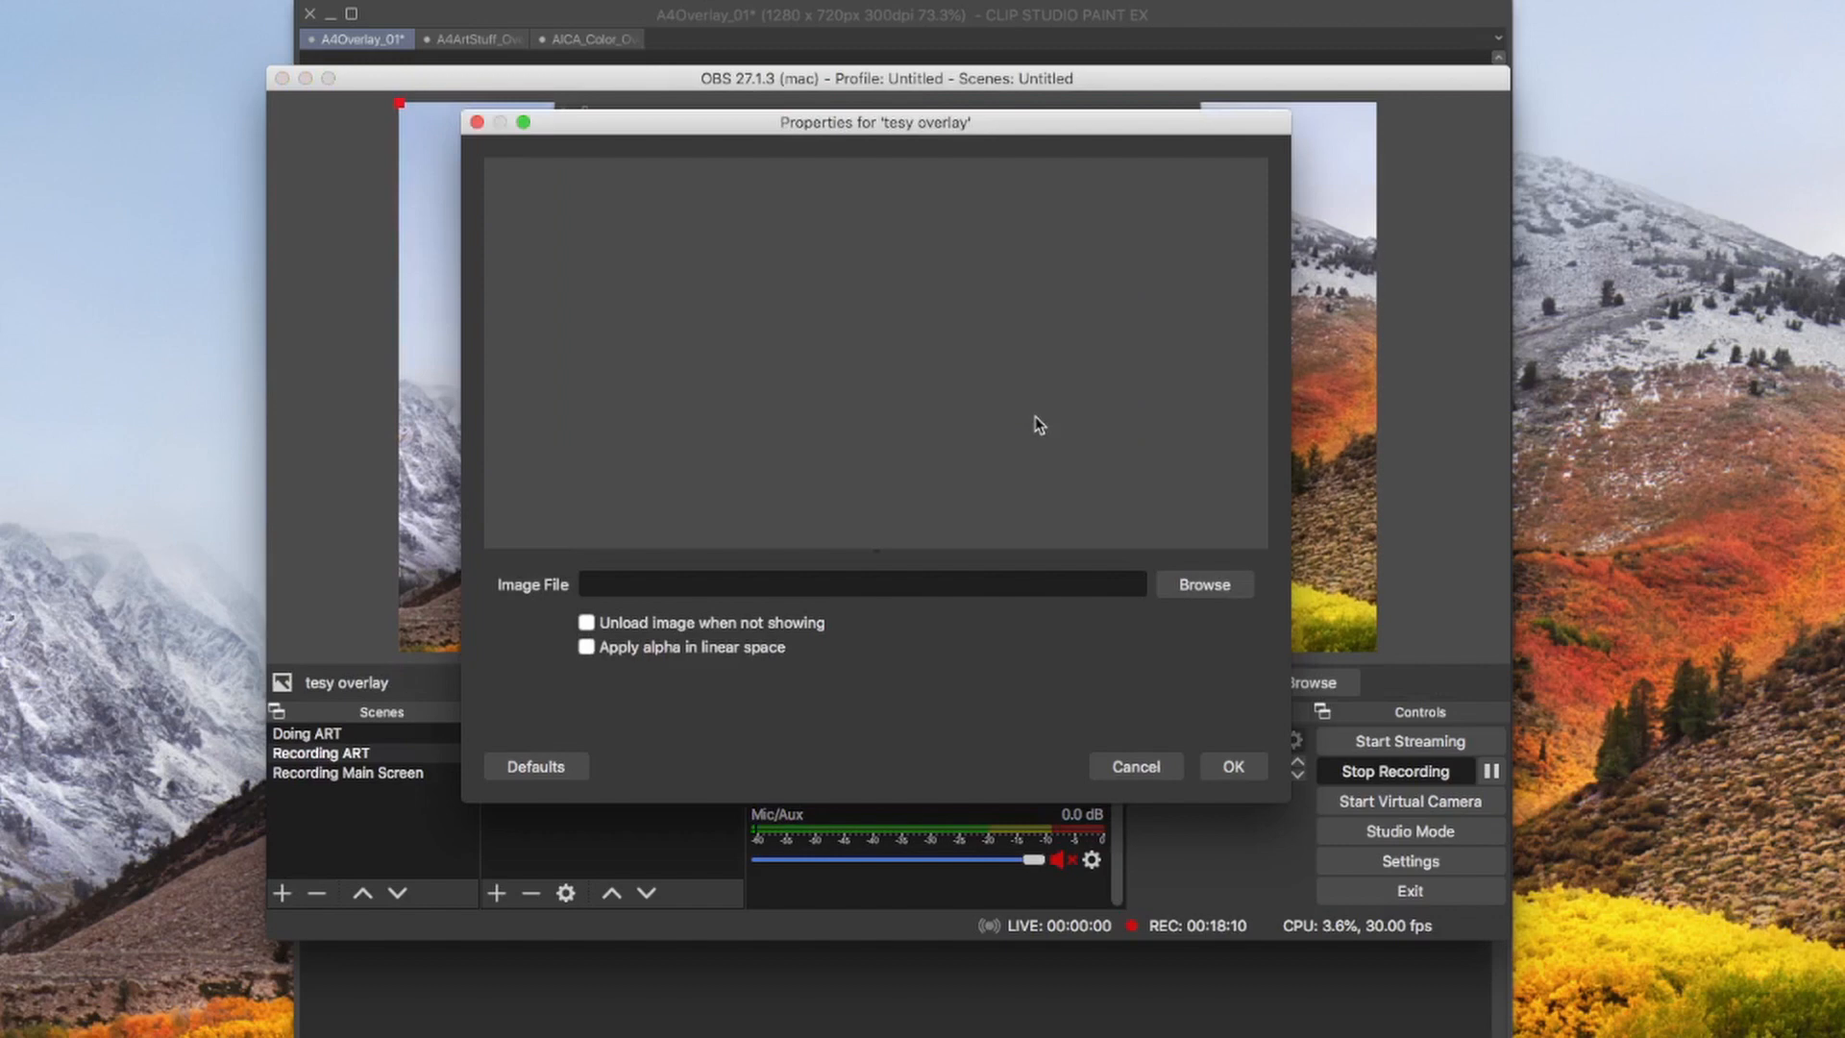
Load tesy overlay.png from the tesy folder as the source's image file and accept the properties.
click(1225, 589)
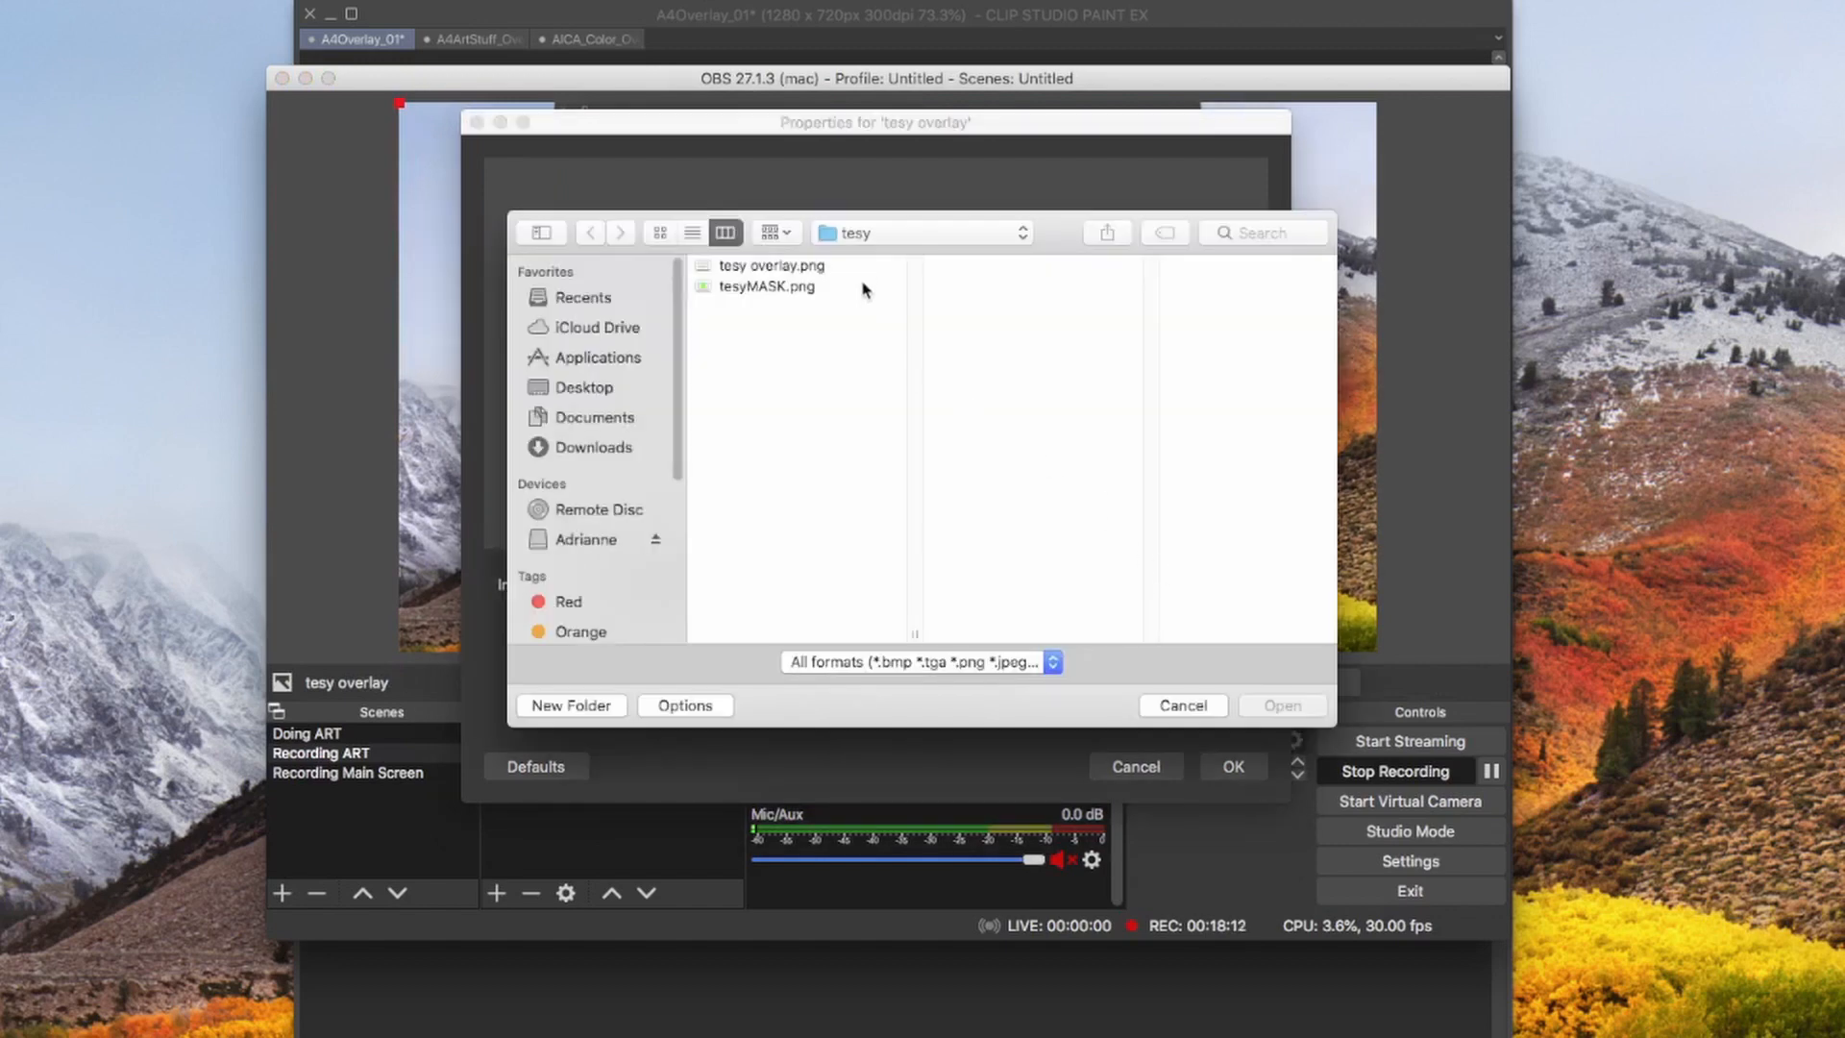
click(788, 267)
click(1299, 706)
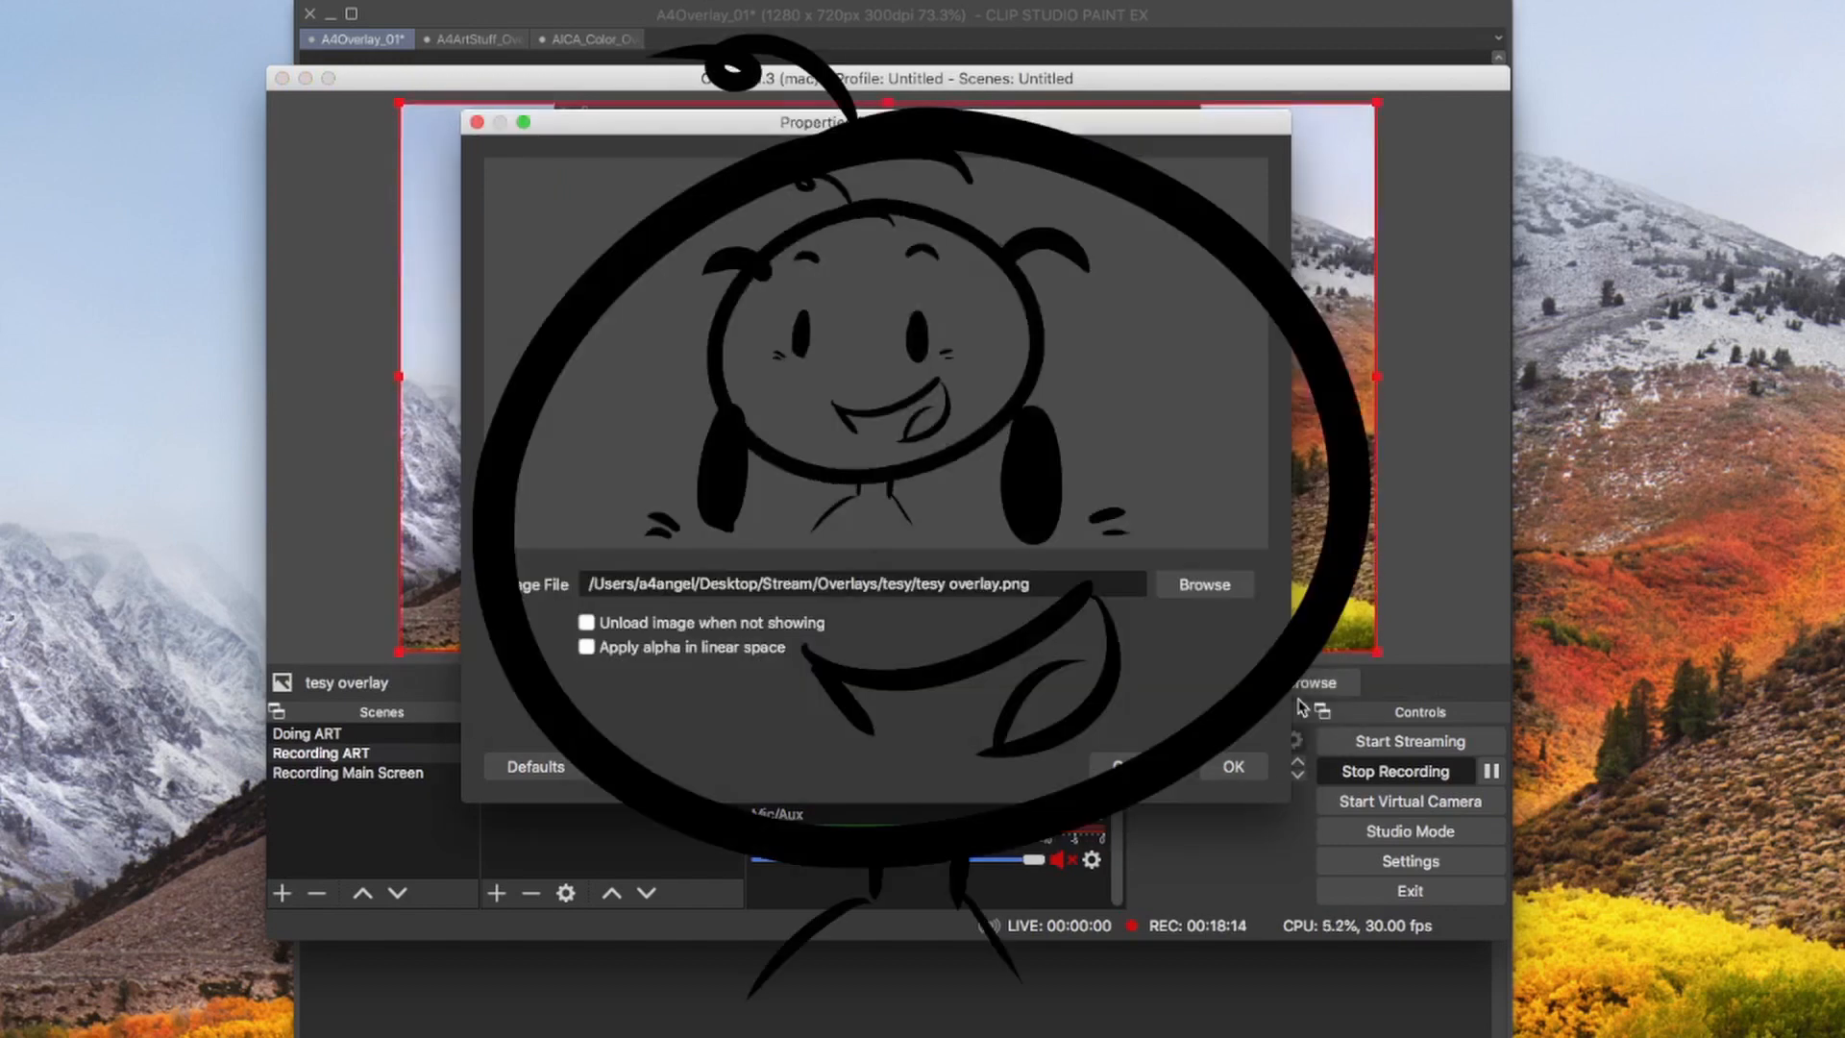
click(1234, 768)
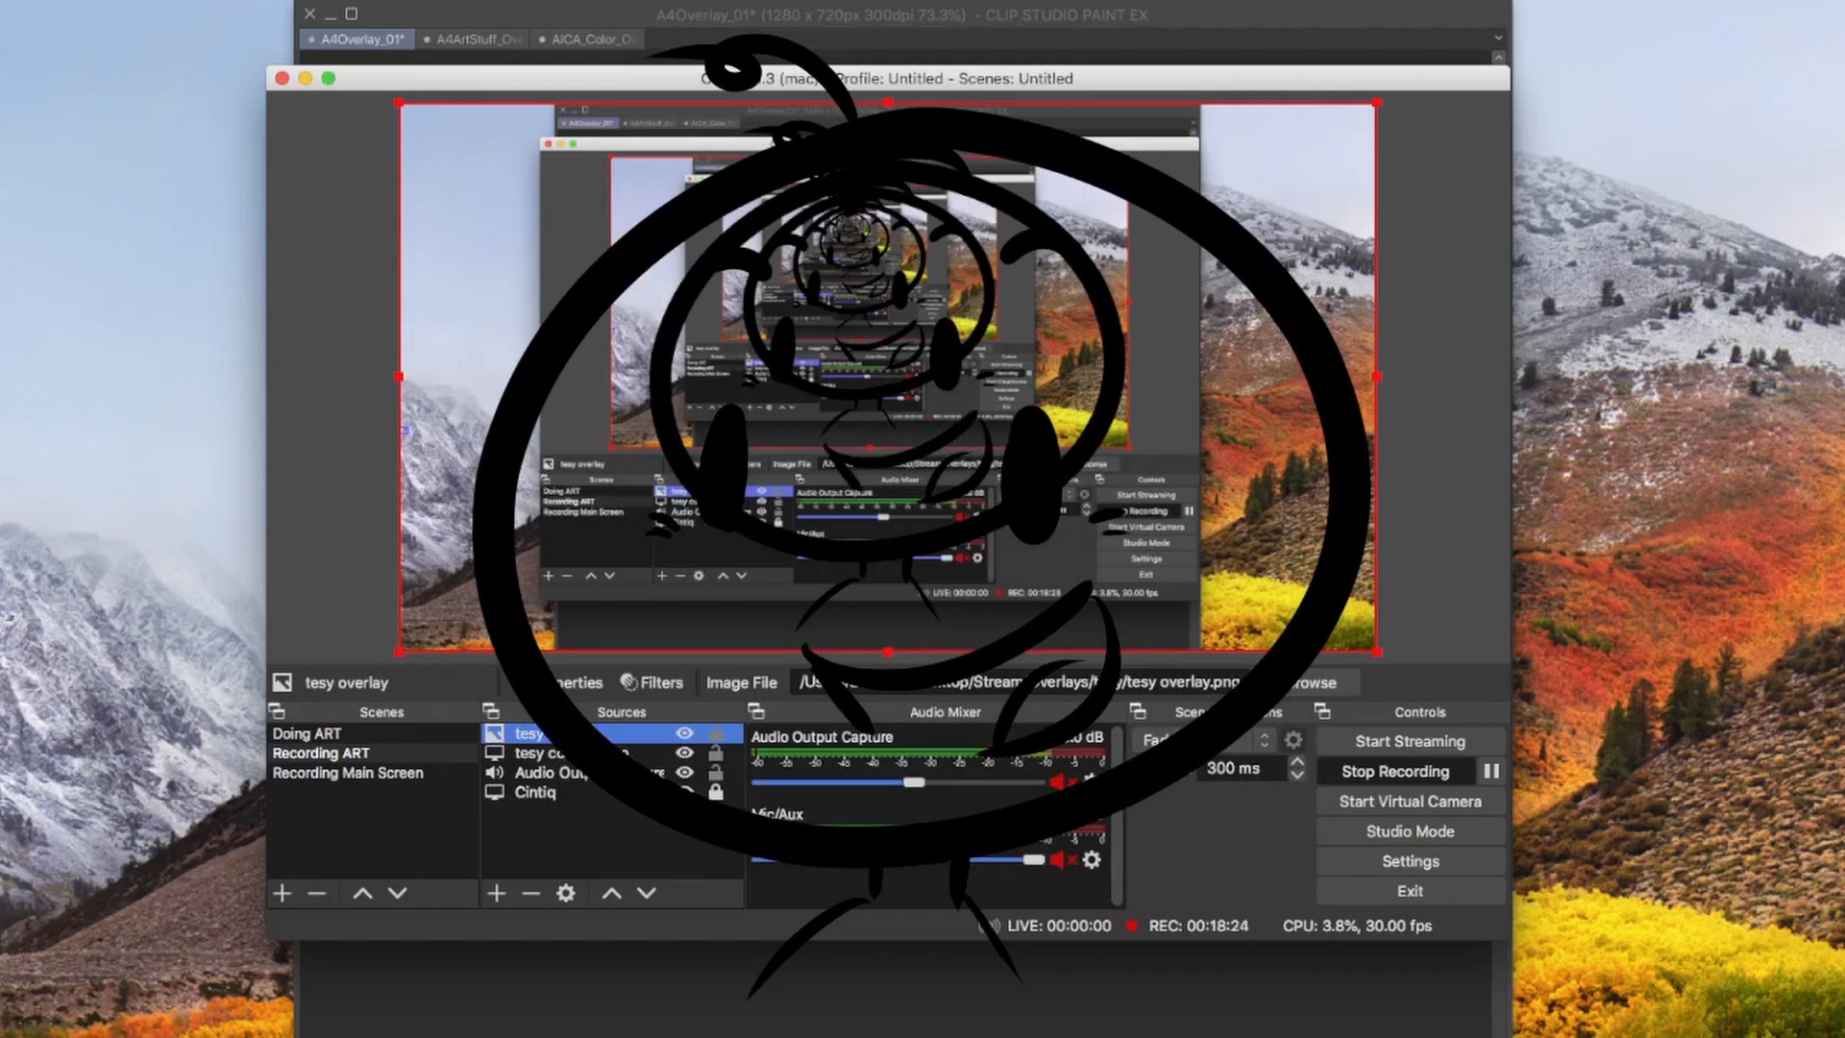
Lock the tesy overlay source so that it cannot be selected in the preview.
click(588, 752)
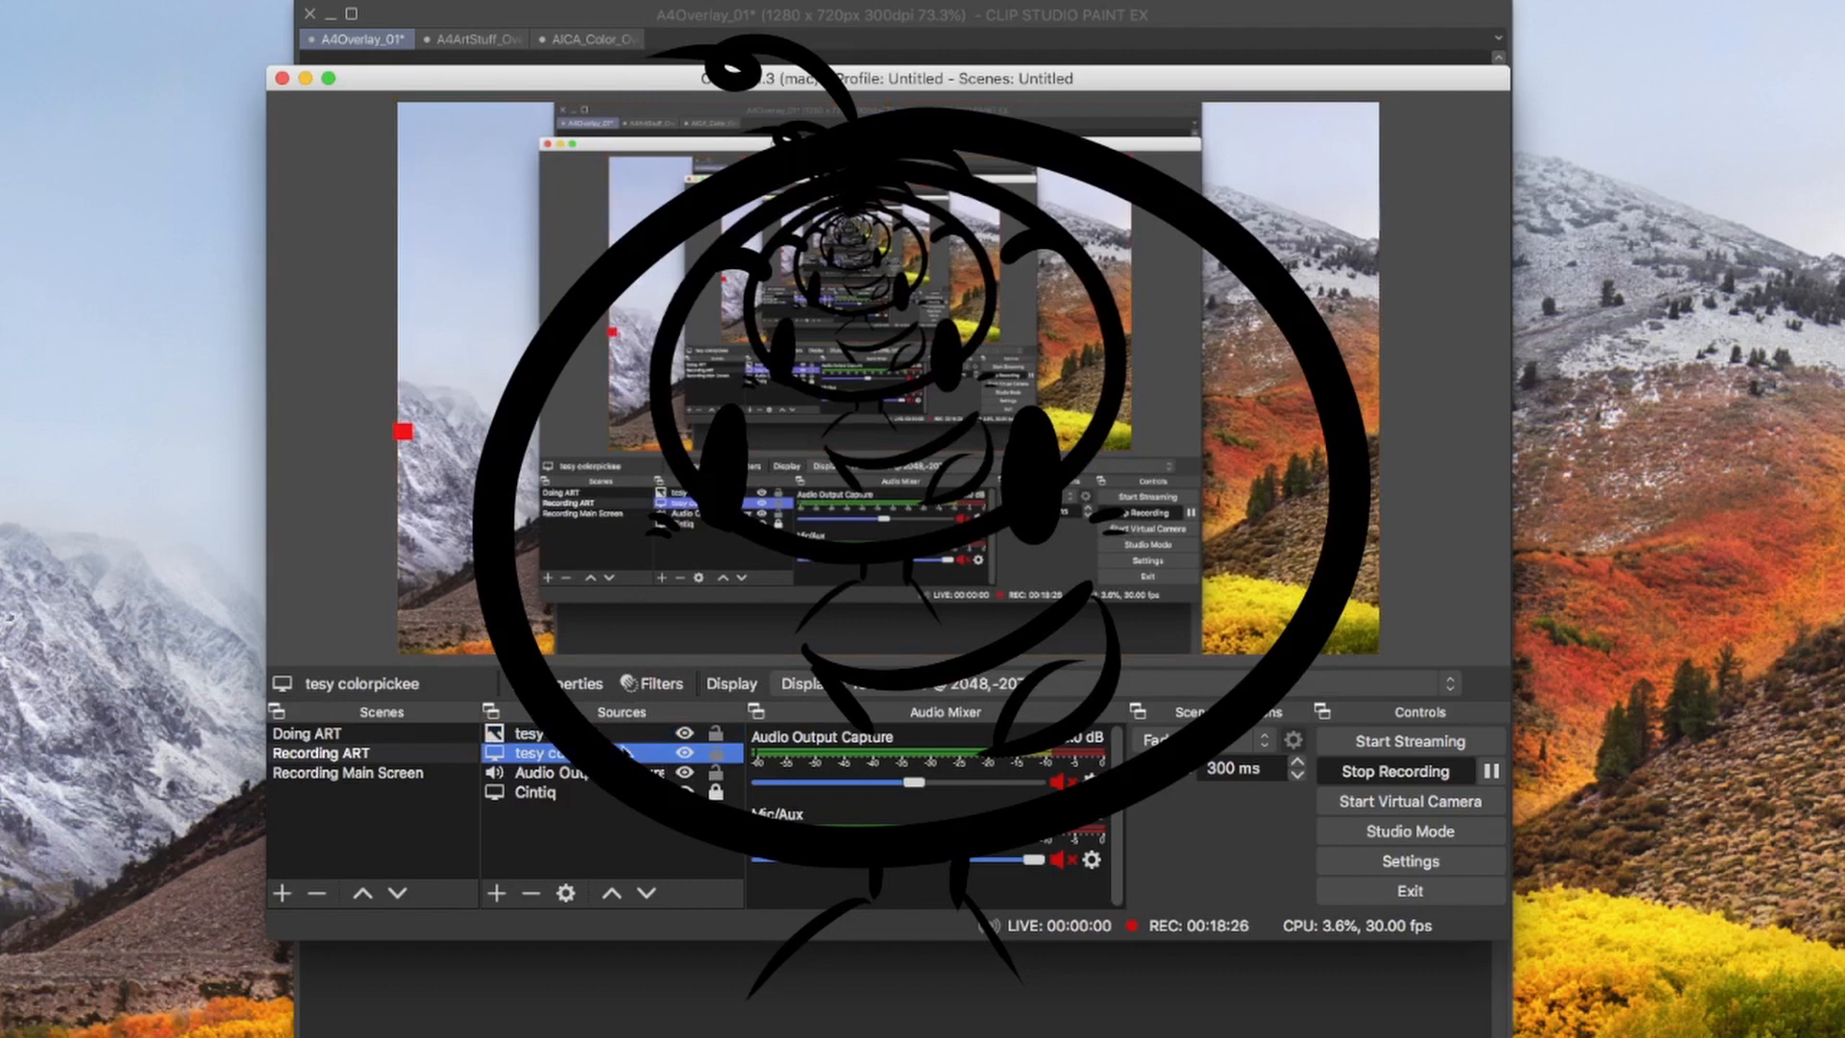
click(415, 443)
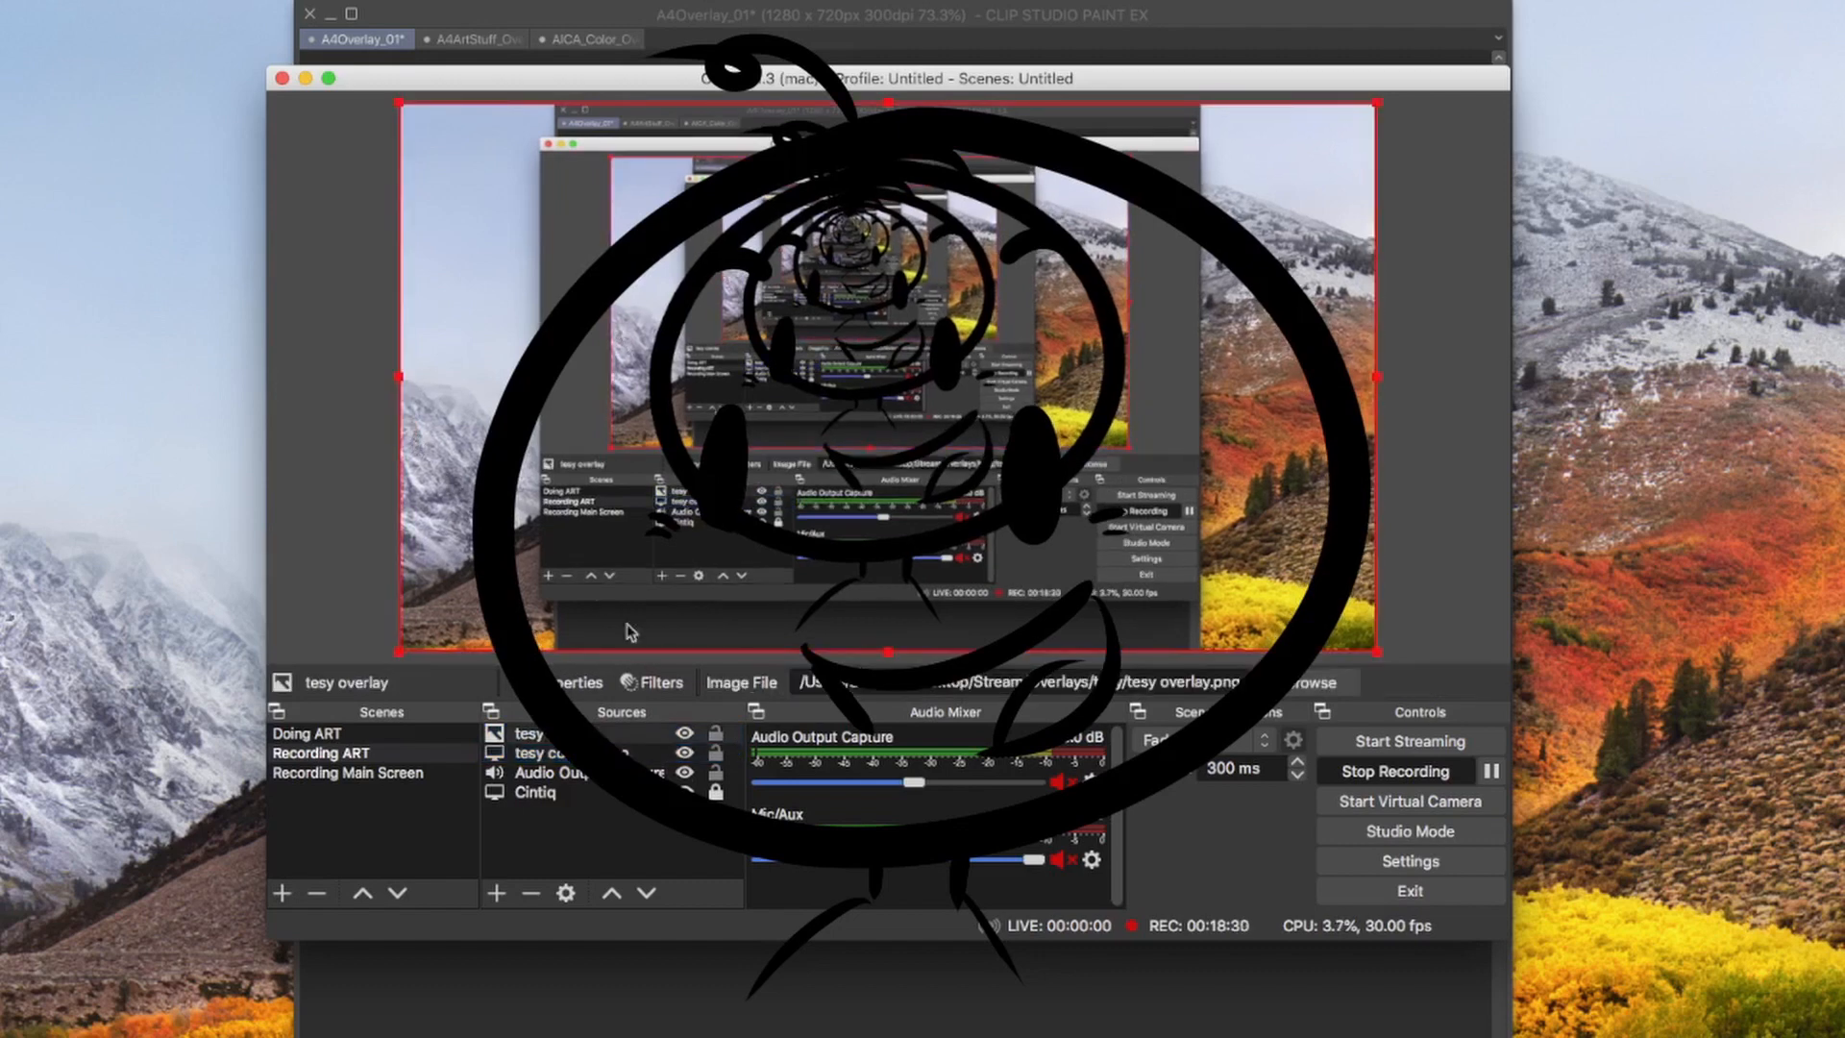
click(717, 734)
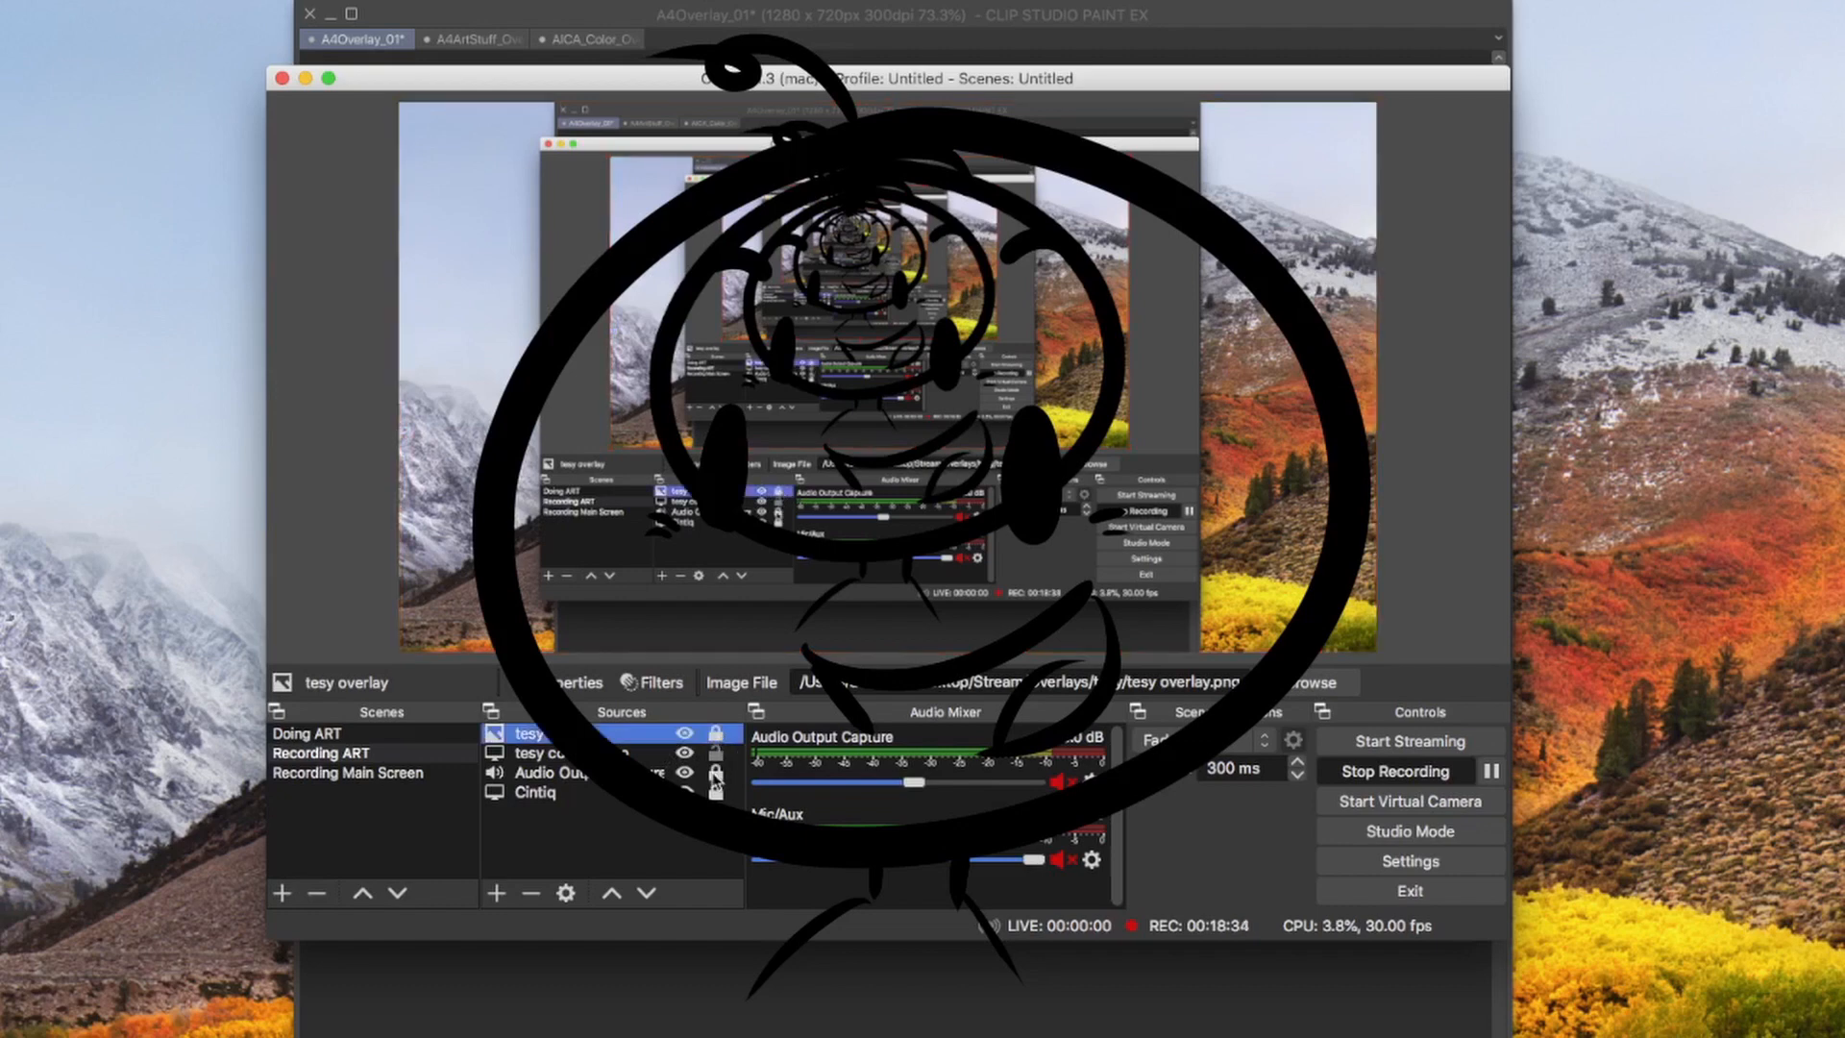
Enlarge the tesy colorpickee source and position it so the masked colour shape fills the overlay character's head outline.
click(634, 754)
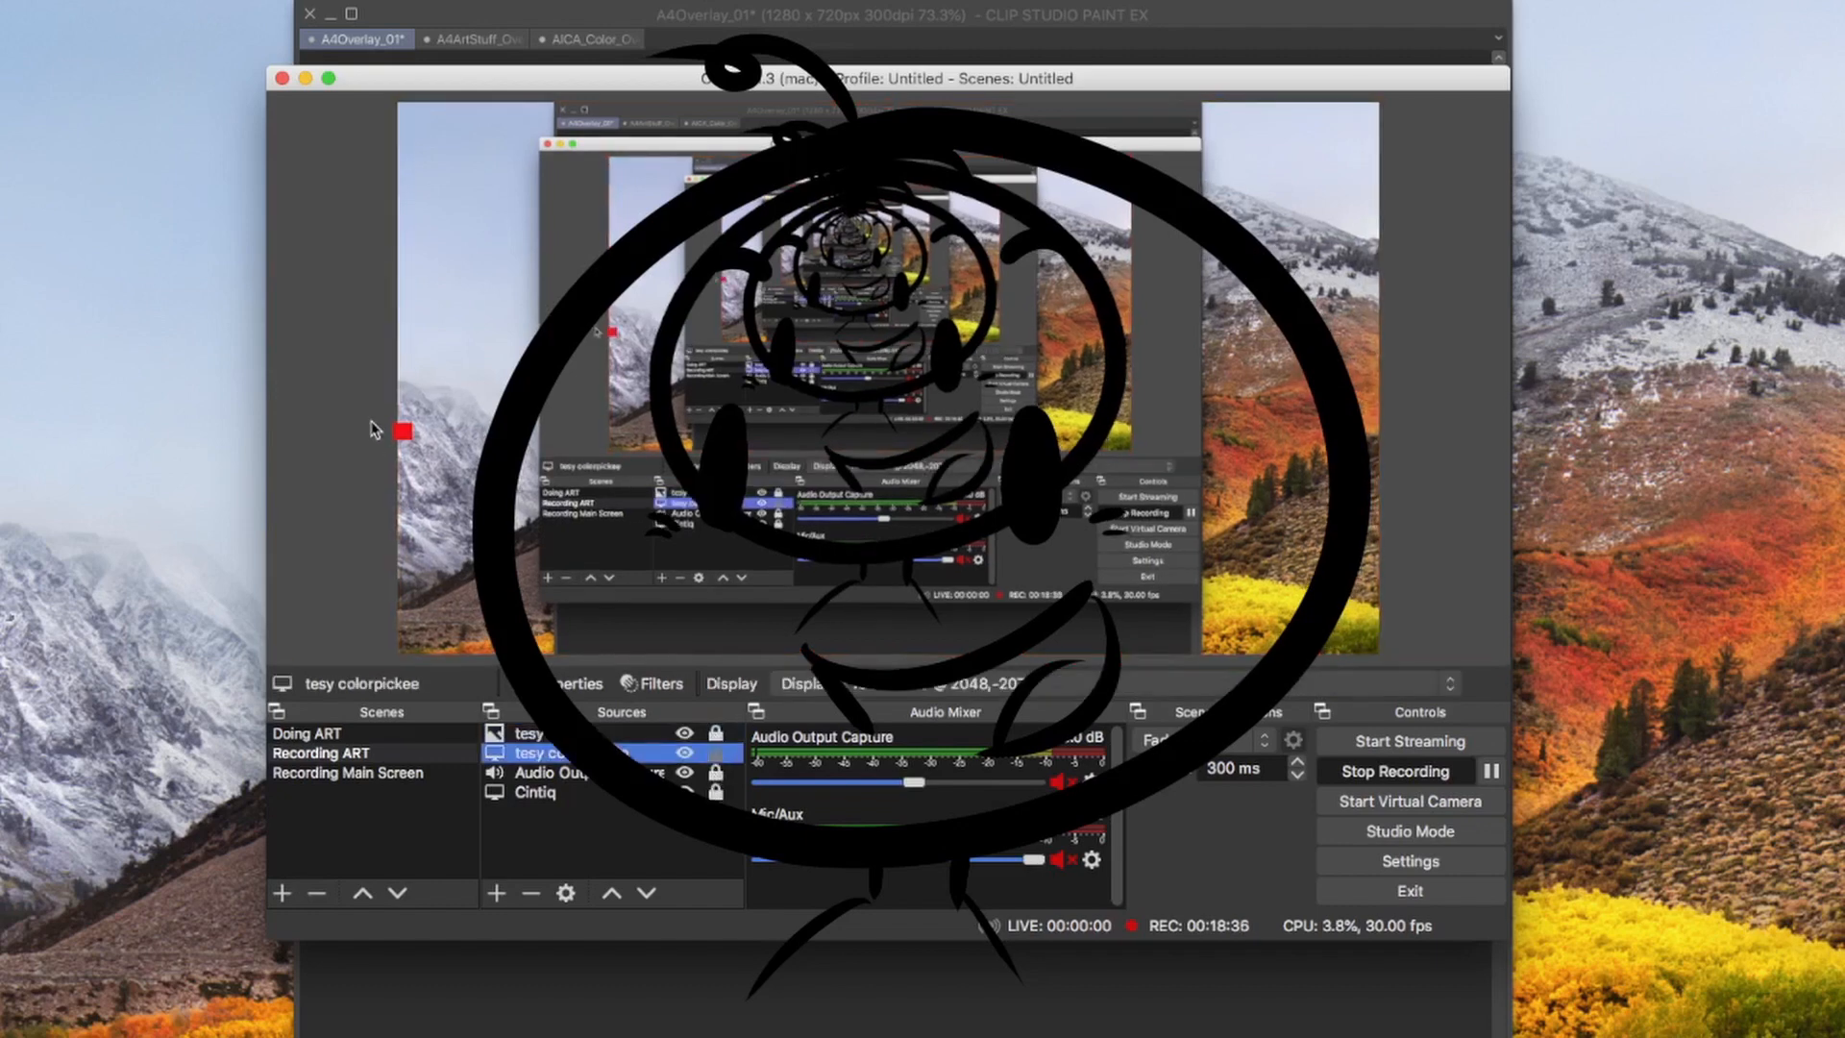
drag(405, 434, 716, 653)
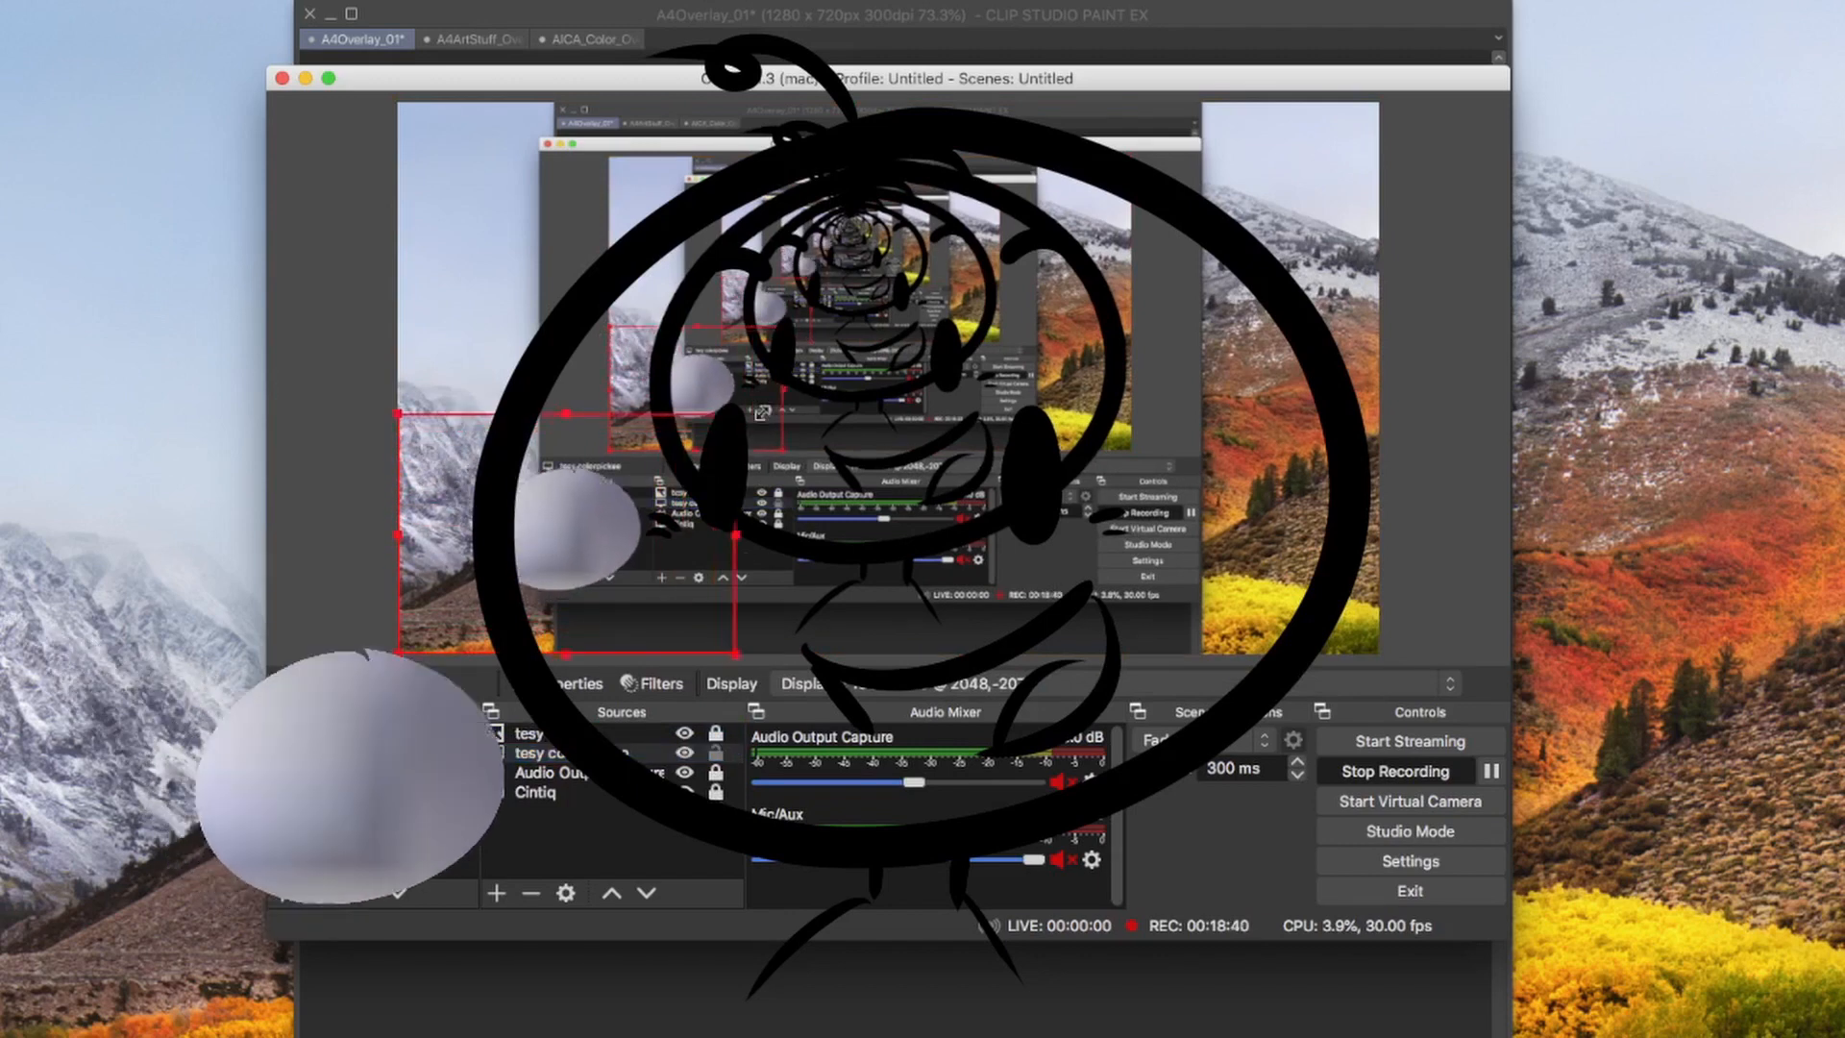
drag(714, 428, 1398, 248)
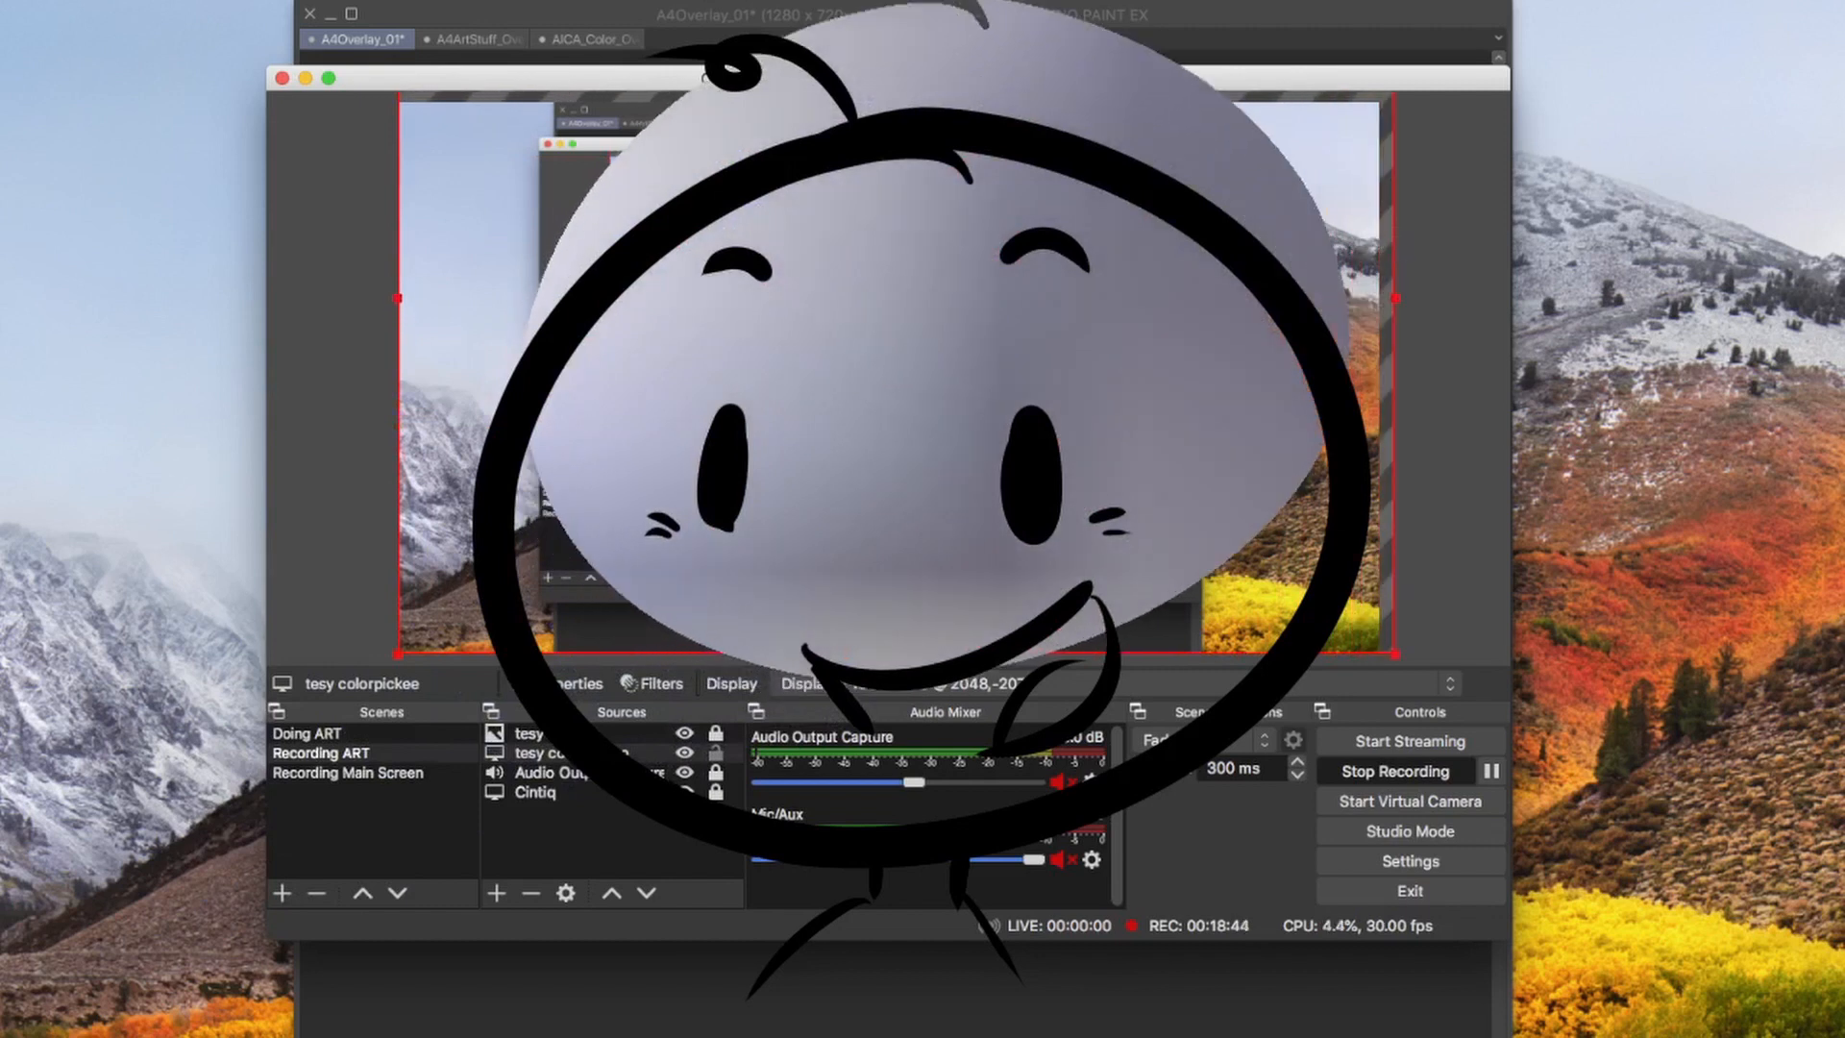
drag(896, 298, 897, 392)
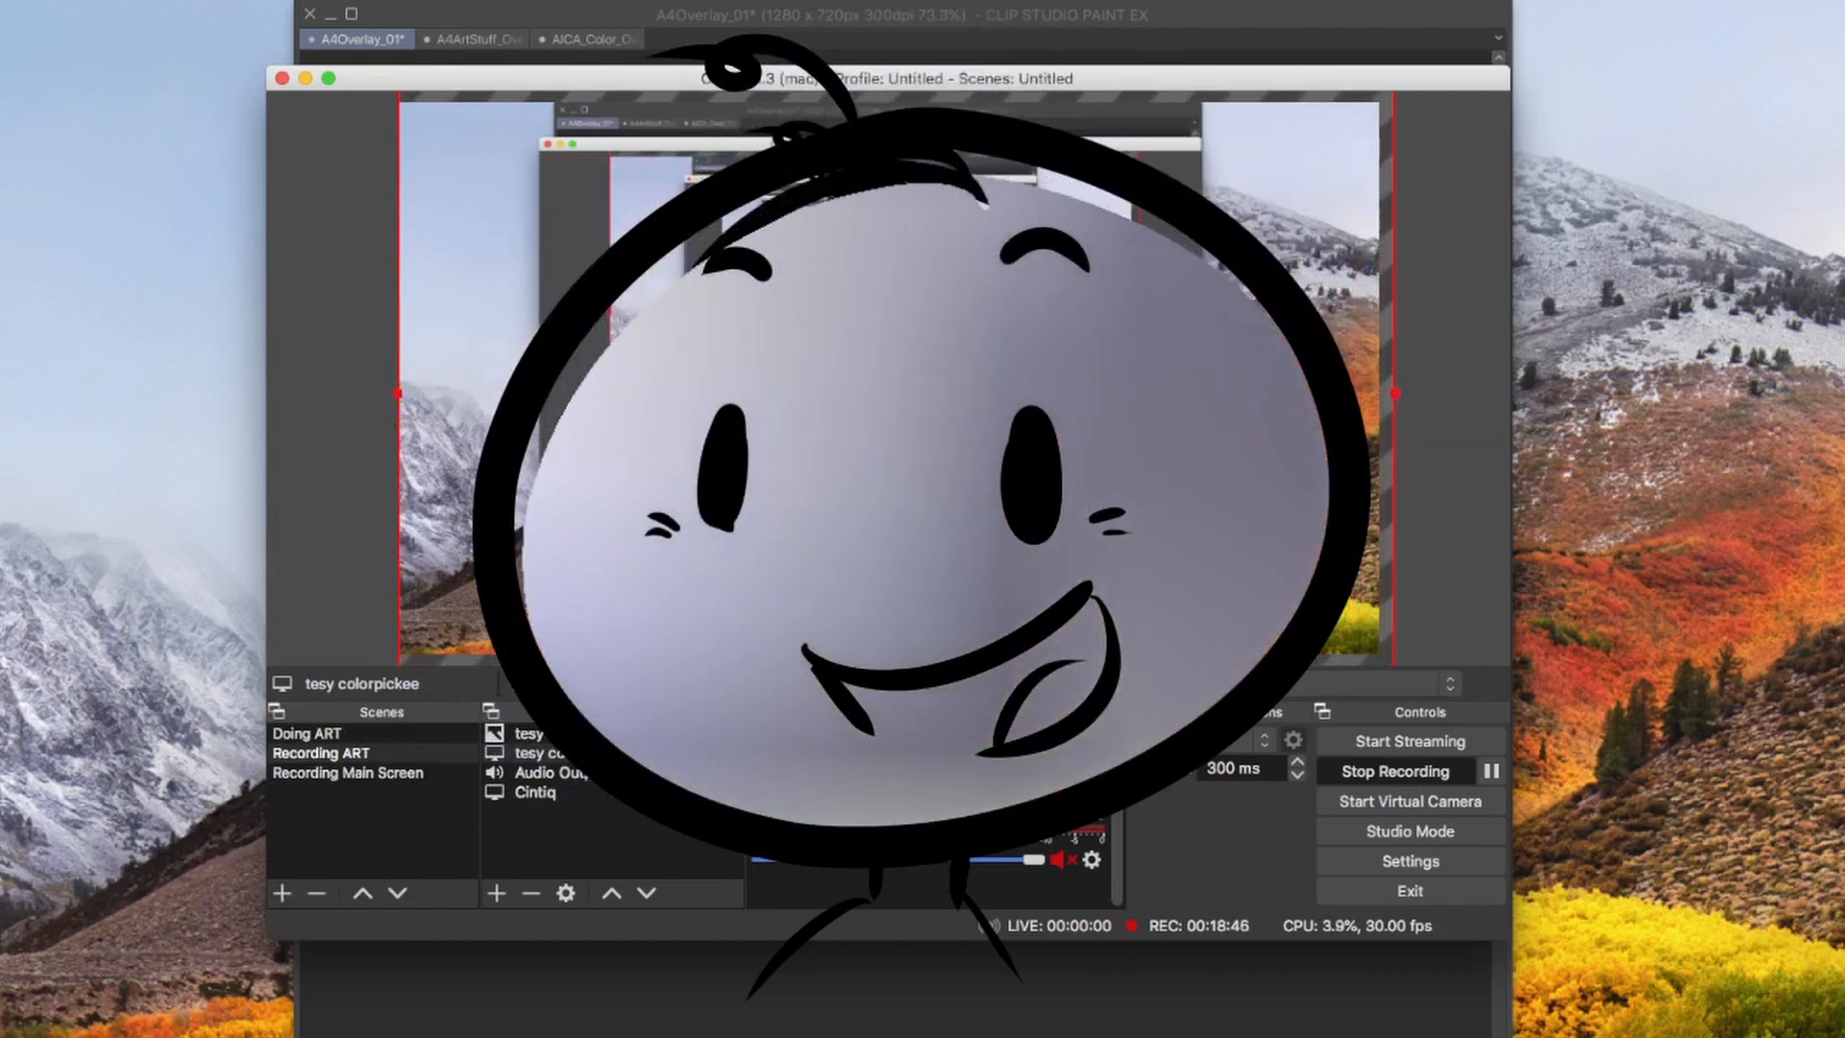
drag(387, 393, 368, 383)
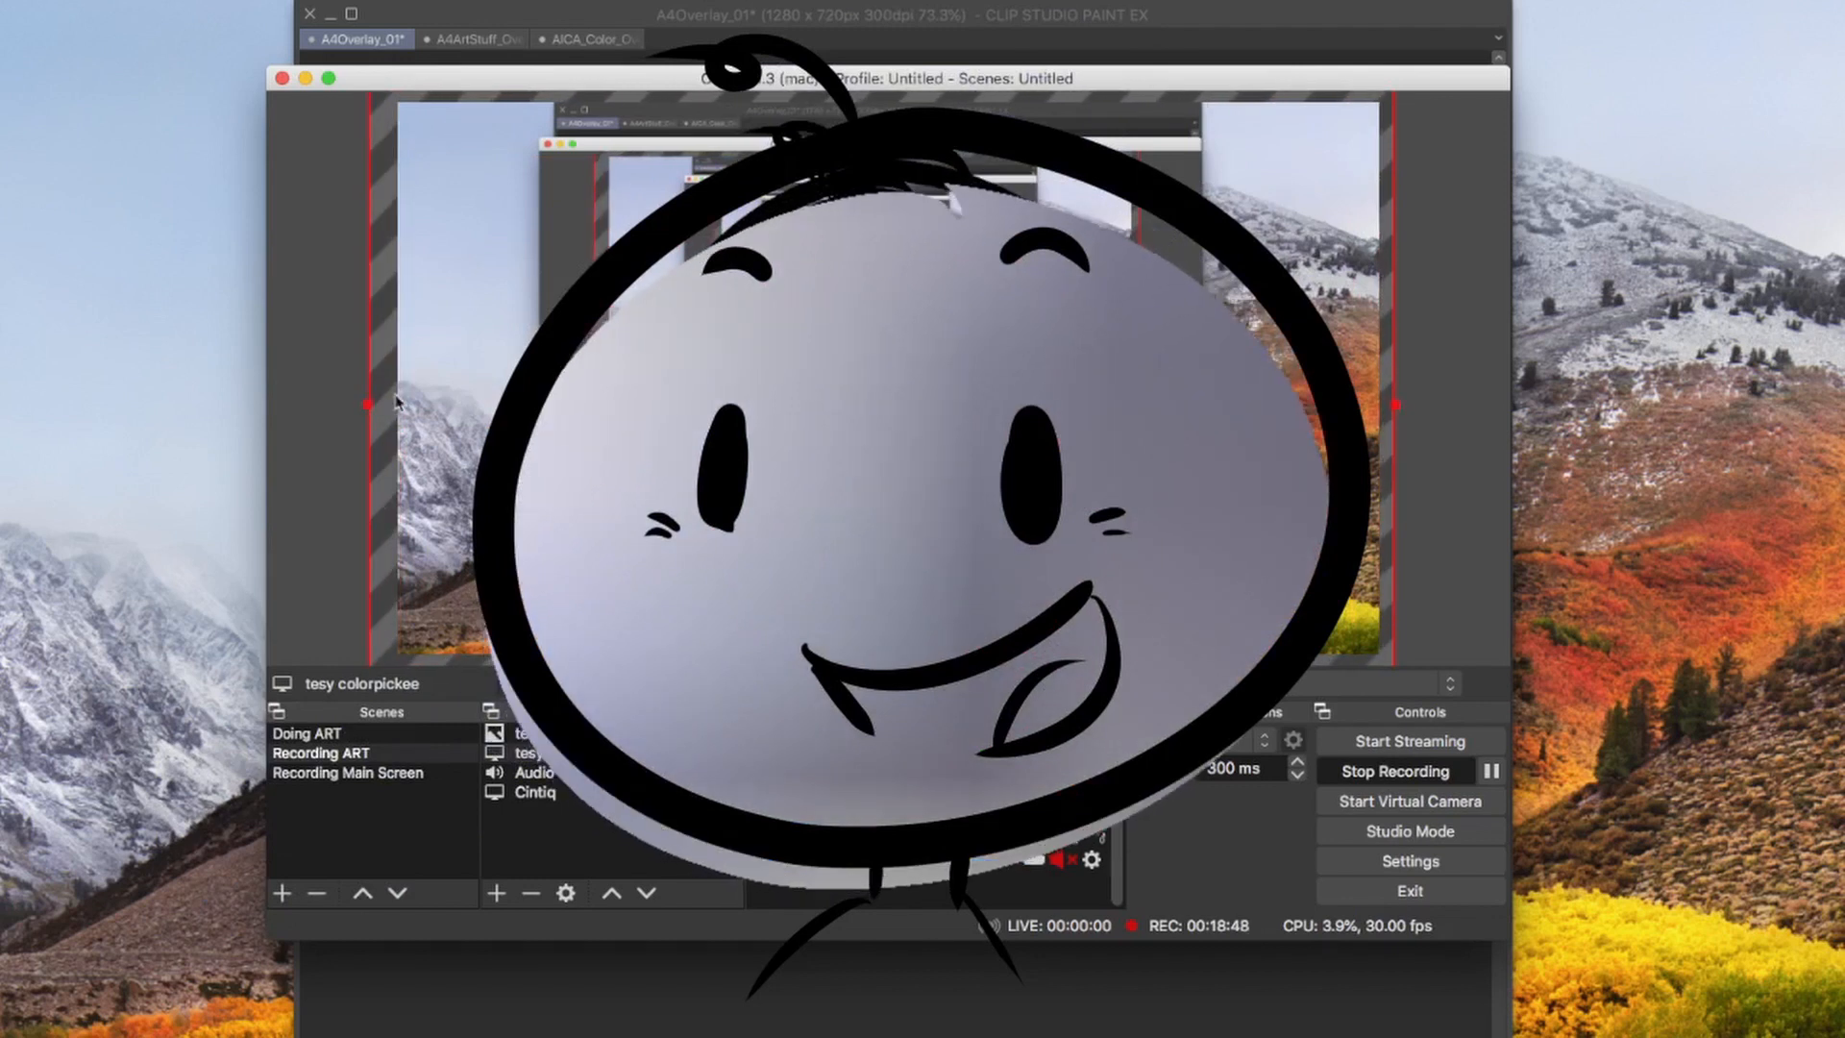
drag(970, 165, 963, 165)
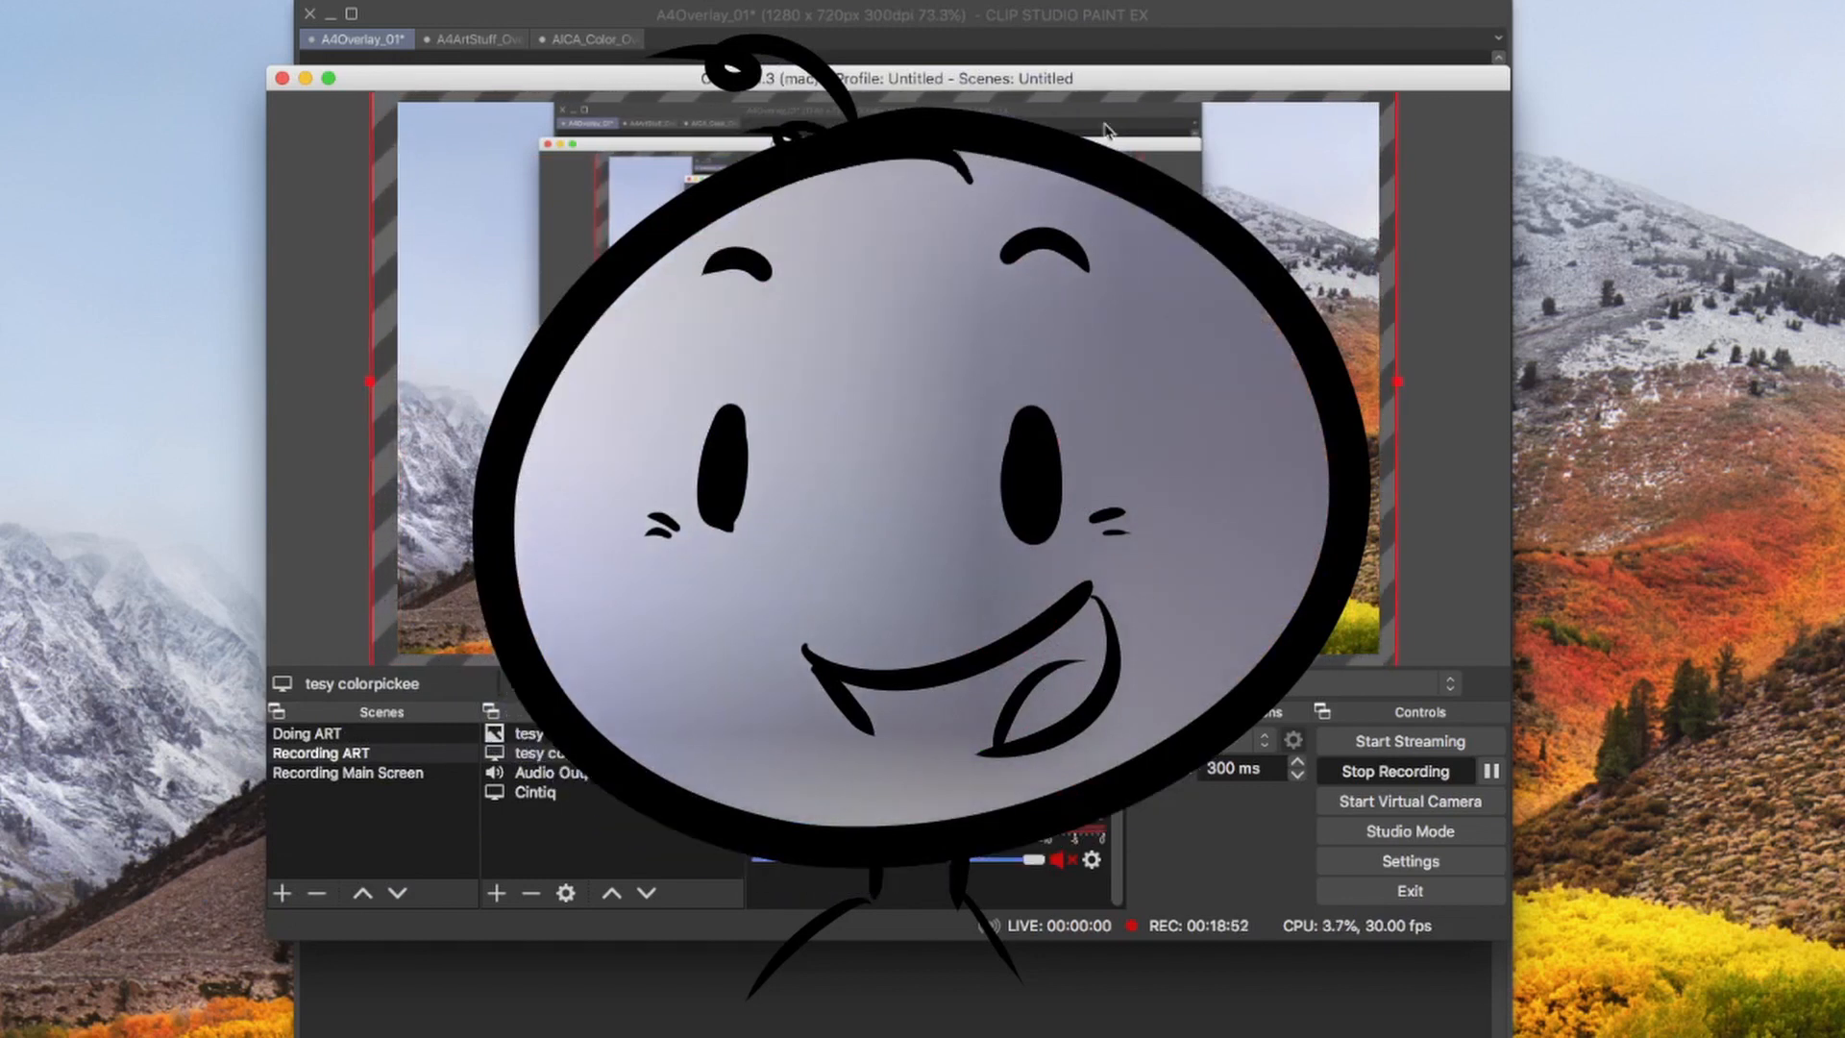
Switch to Clip Studio Paint and test the overlay by picking blue, light green, dark green and teal drawing colours.
click(1159, 60)
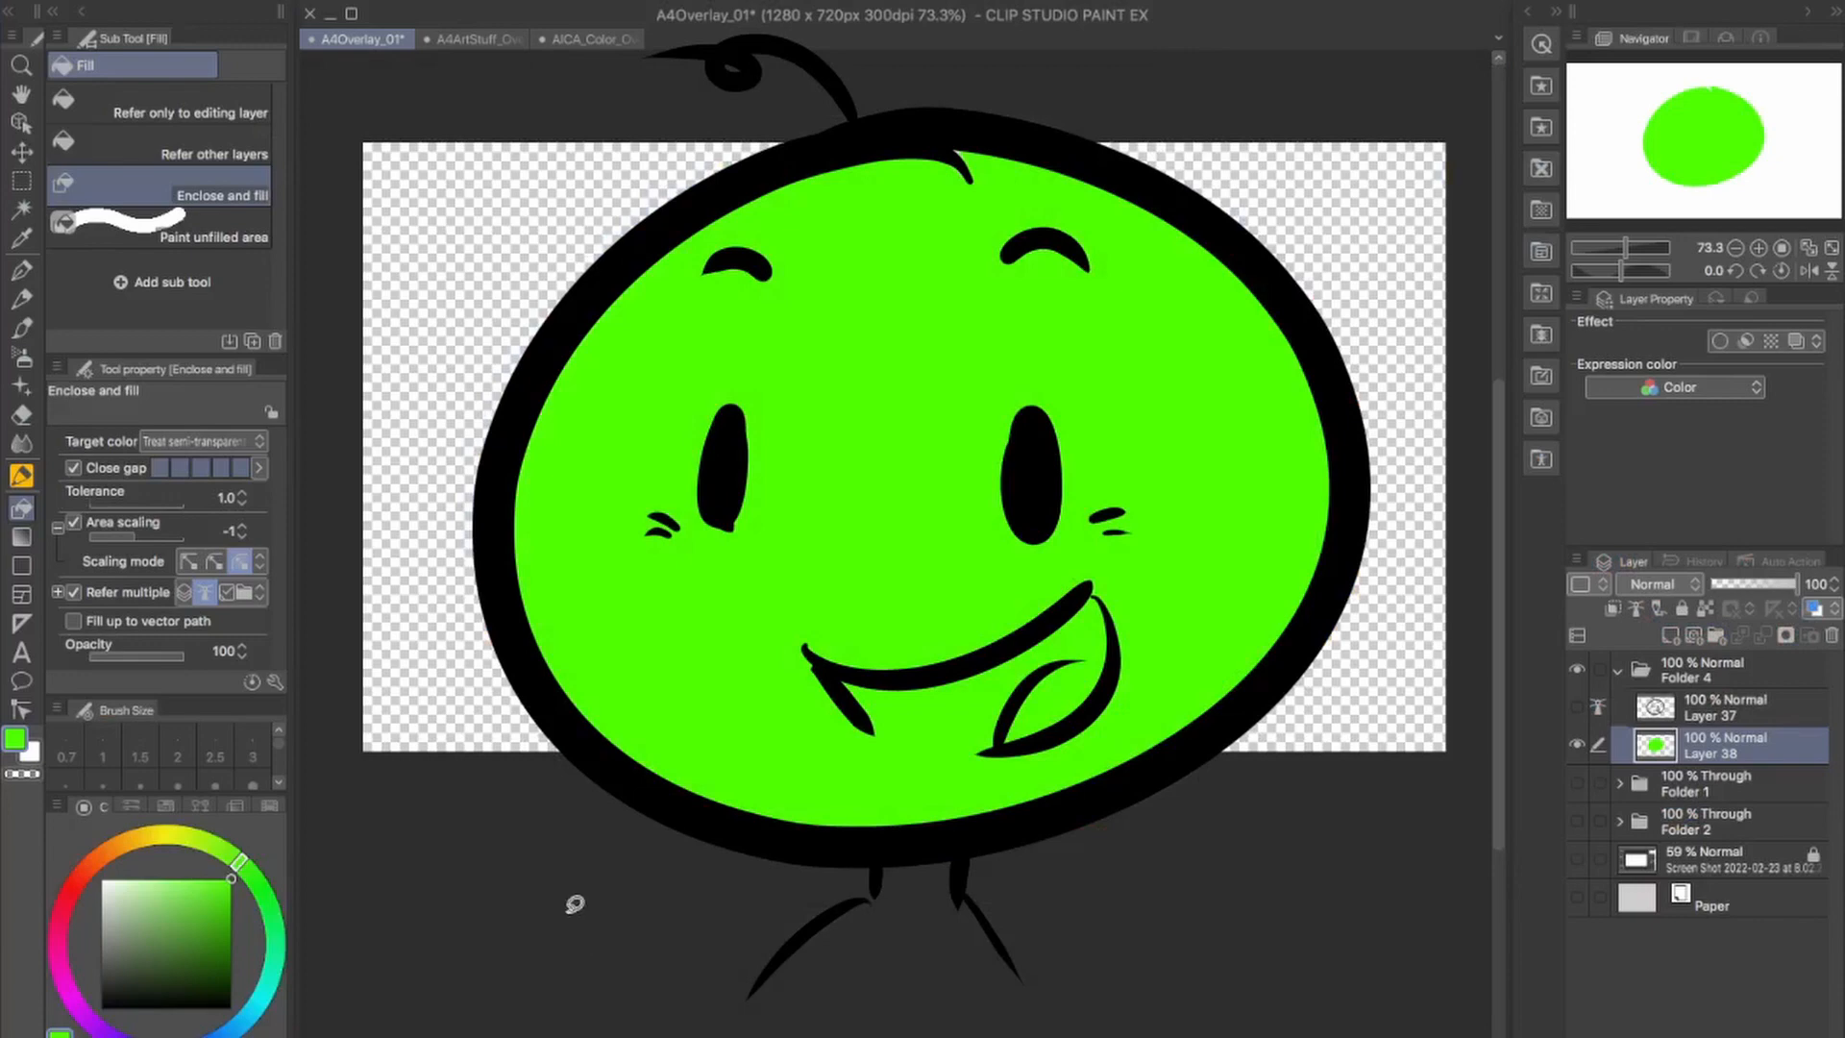
drag(192, 913, 122, 869)
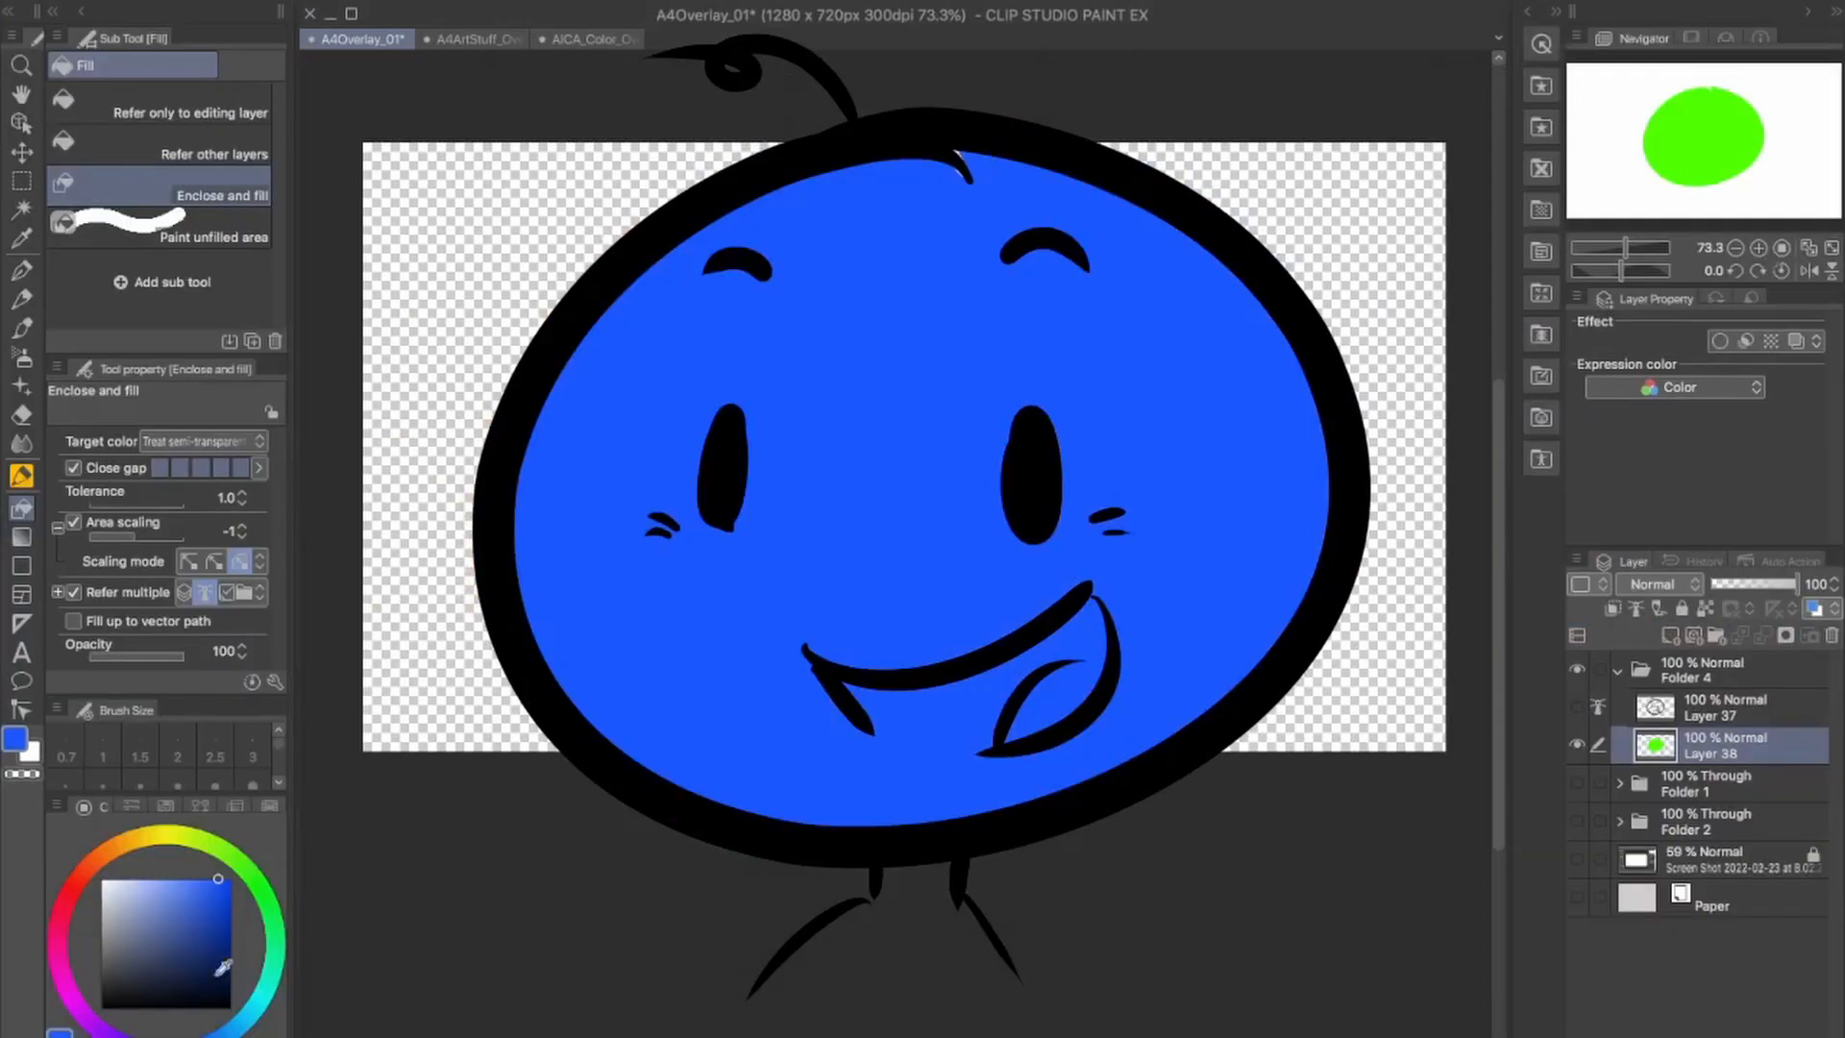
mouse_move(217, 974)
mouse_down()
mouse_move(188, 903)
mouse_move(269, 986)
mouse_move(91, 857)
mouse_move(101, 1016)
mouse_move(326, 908)
mouse_up()
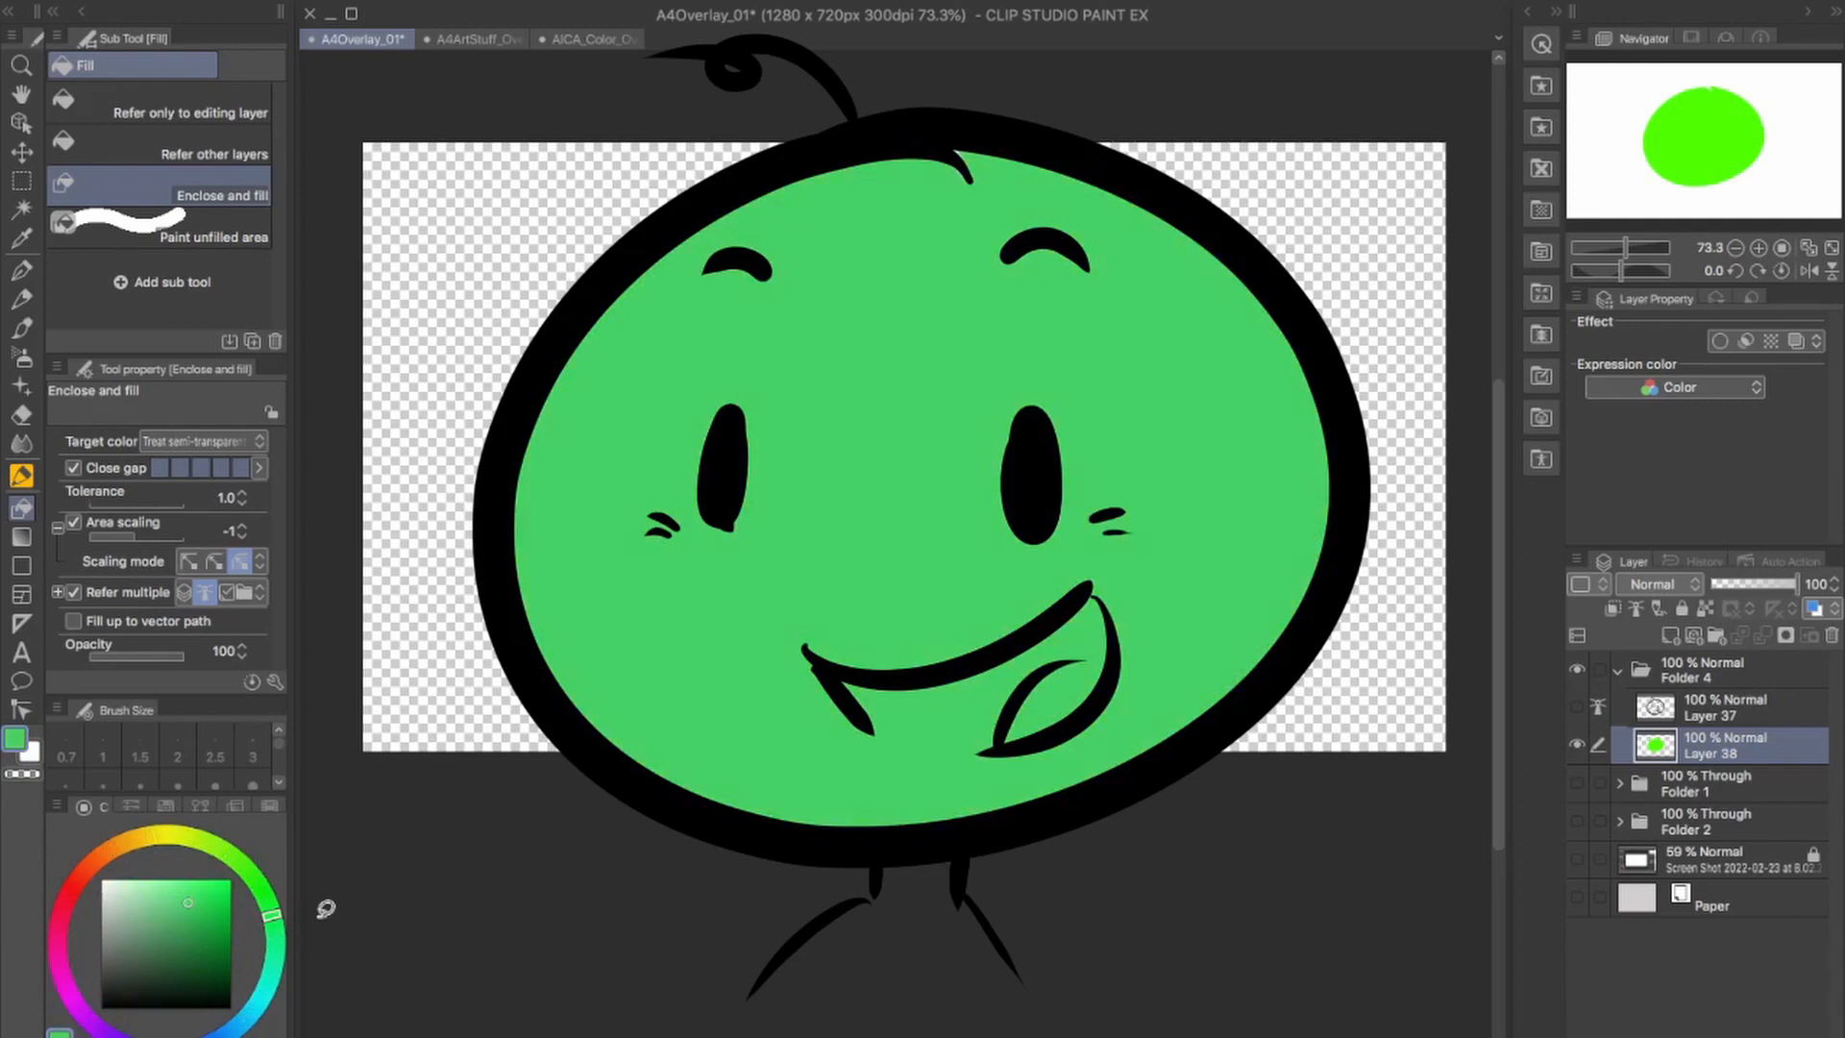
drag(214, 886, 184, 950)
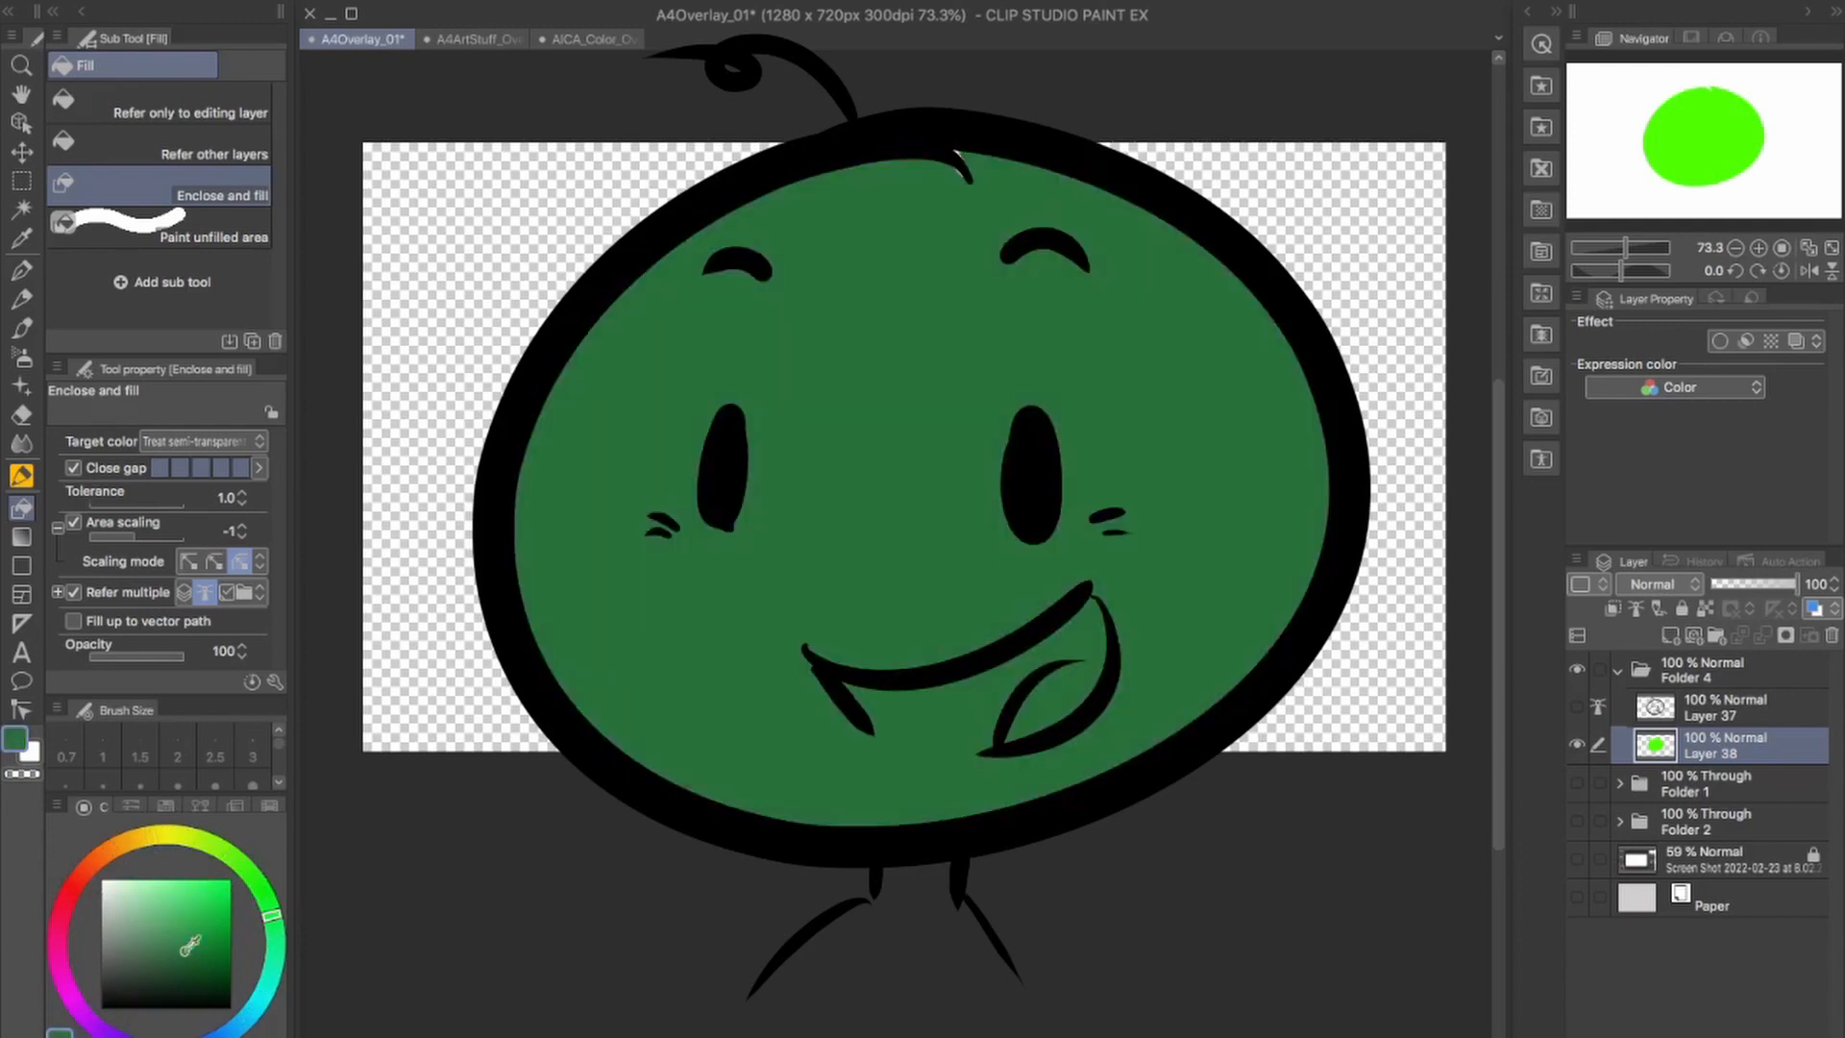
mouse_move(271, 911)
mouse_down()
mouse_move(105, 1009)
mouse_move(68, 952)
mouse_move(96, 1004)
mouse_move(197, 994)
mouse_move(275, 949)
mouse_up()
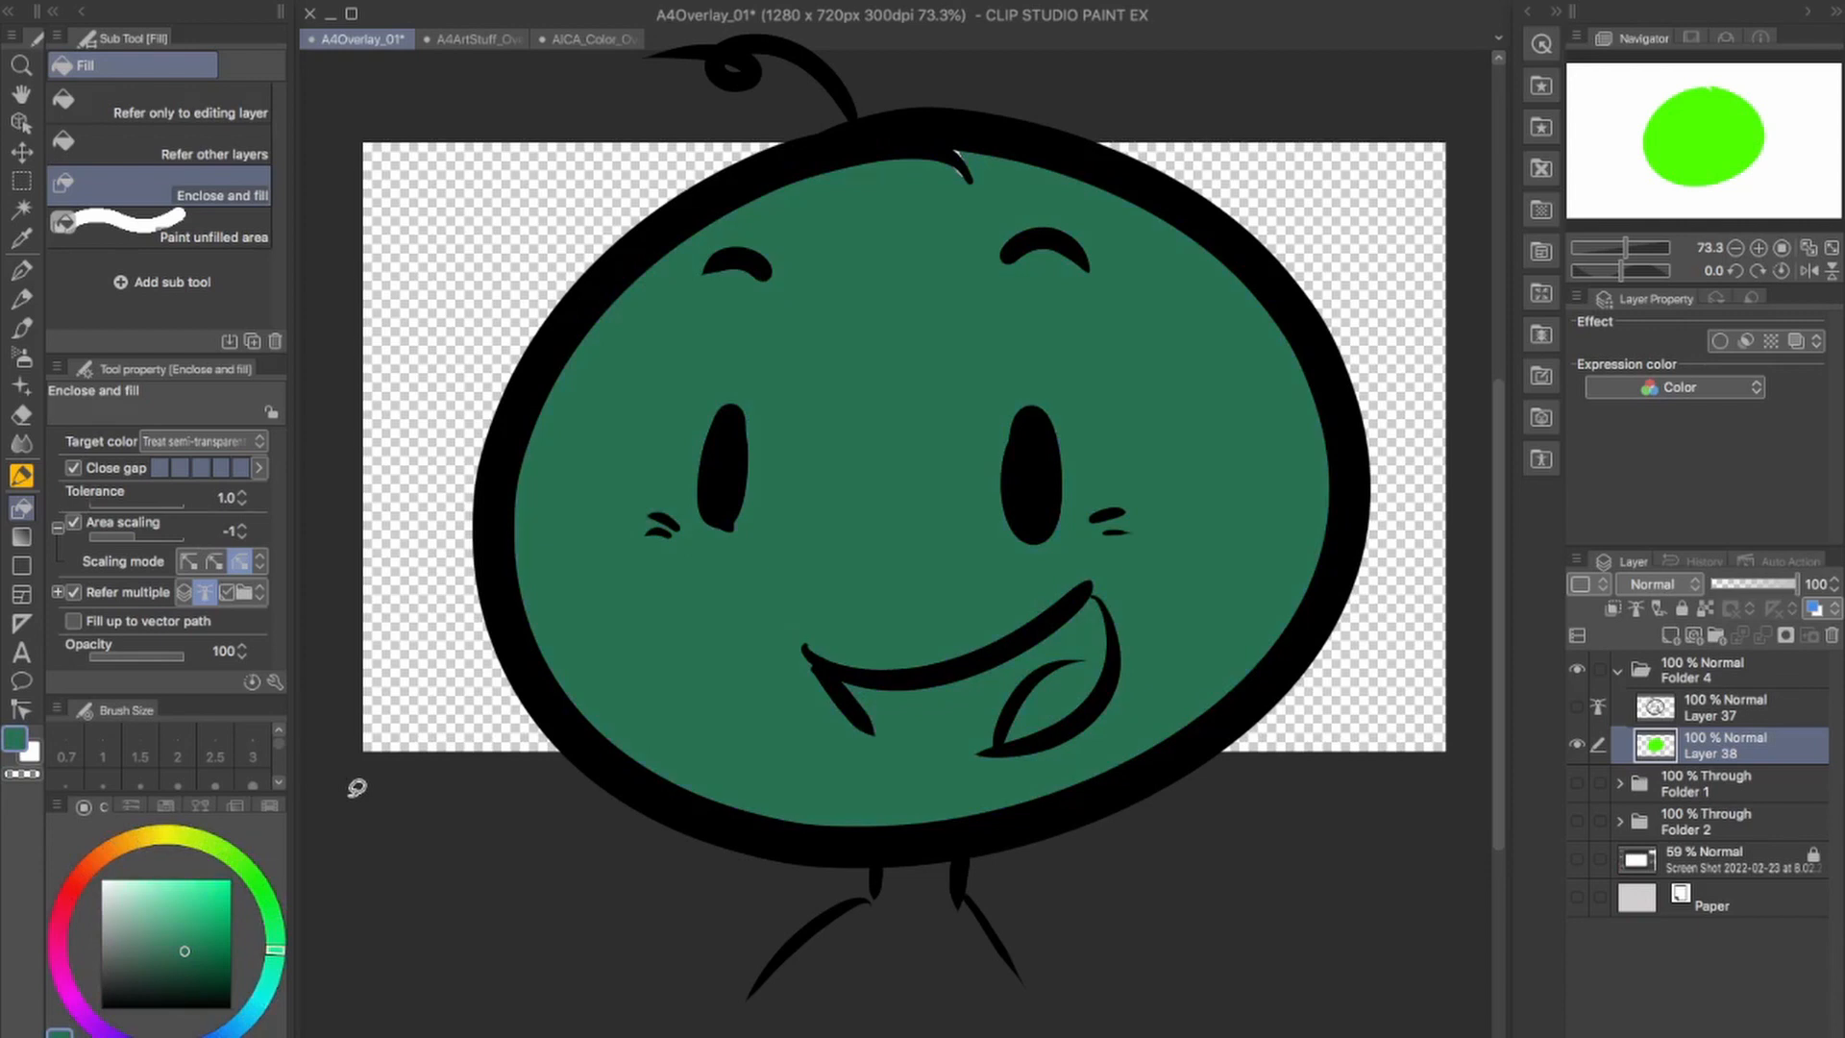